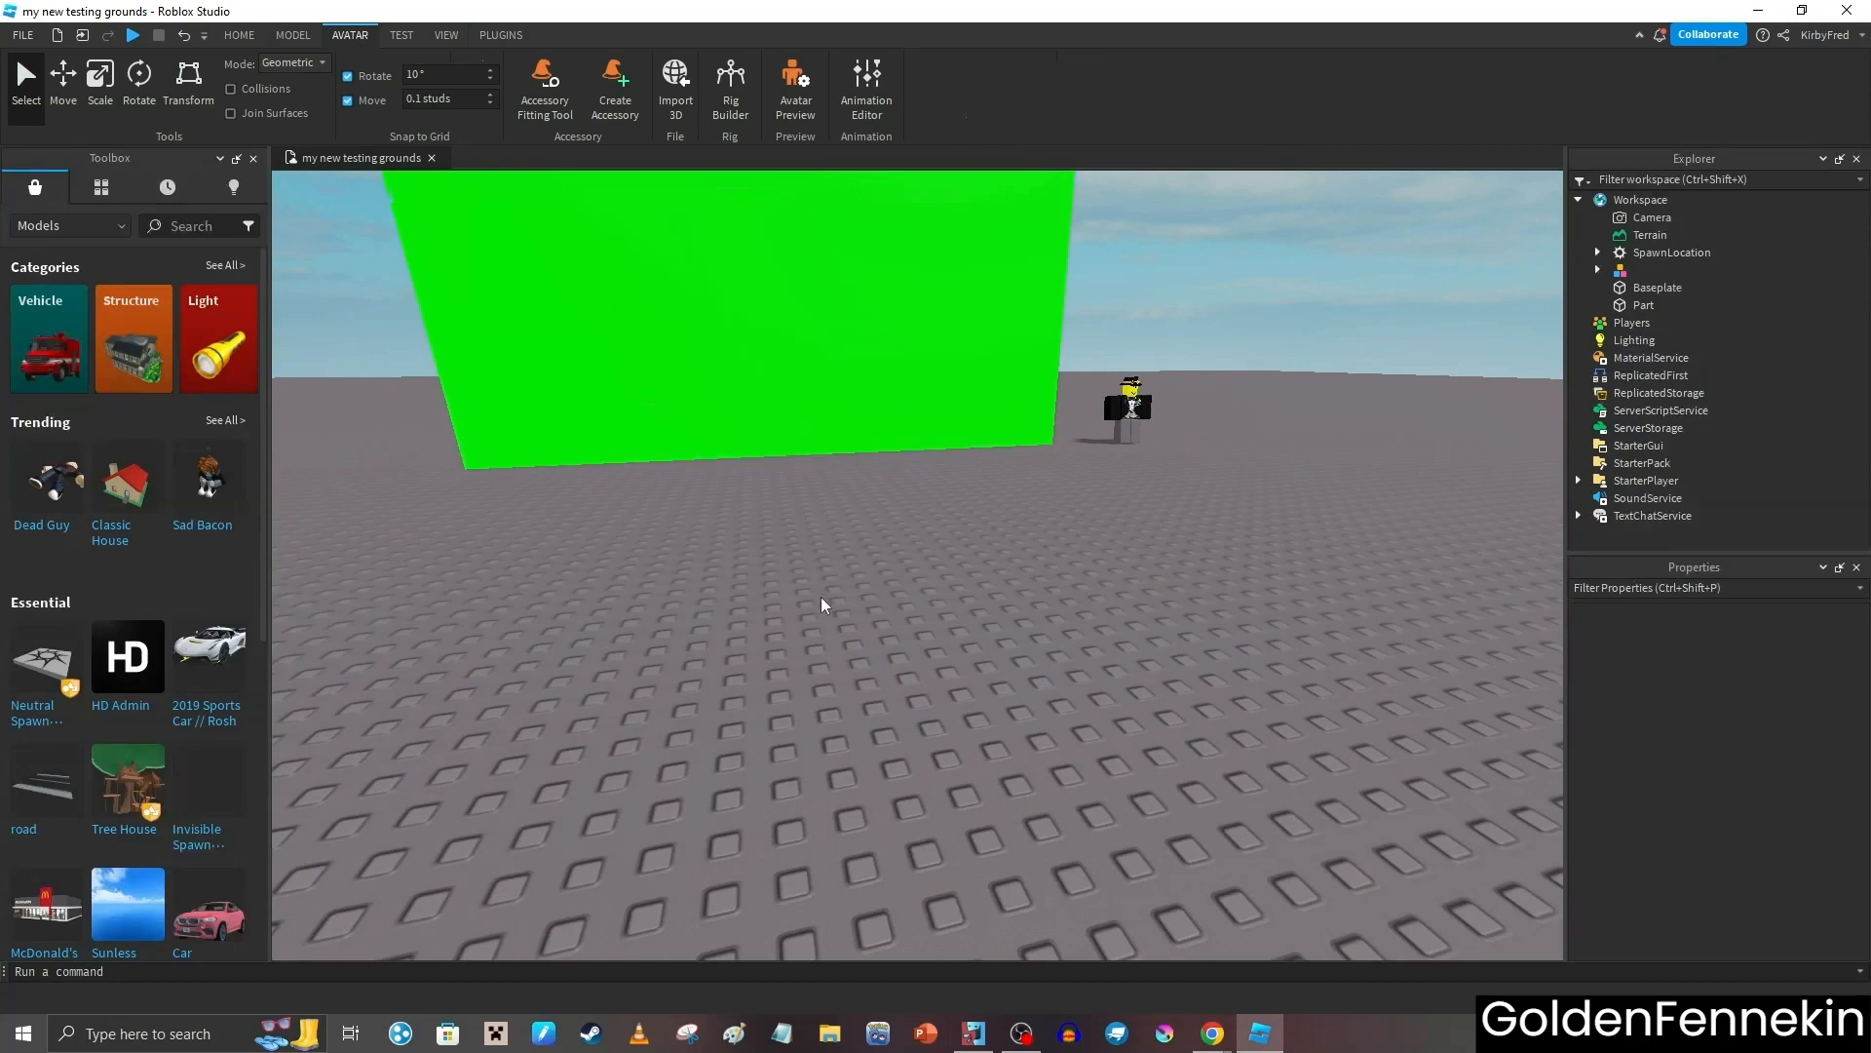
Generate a masculine R6 rig from My Avatar and delete it from the workspace
{"action": "key", "text": "w"}
{"action": "key", "text": "s"}
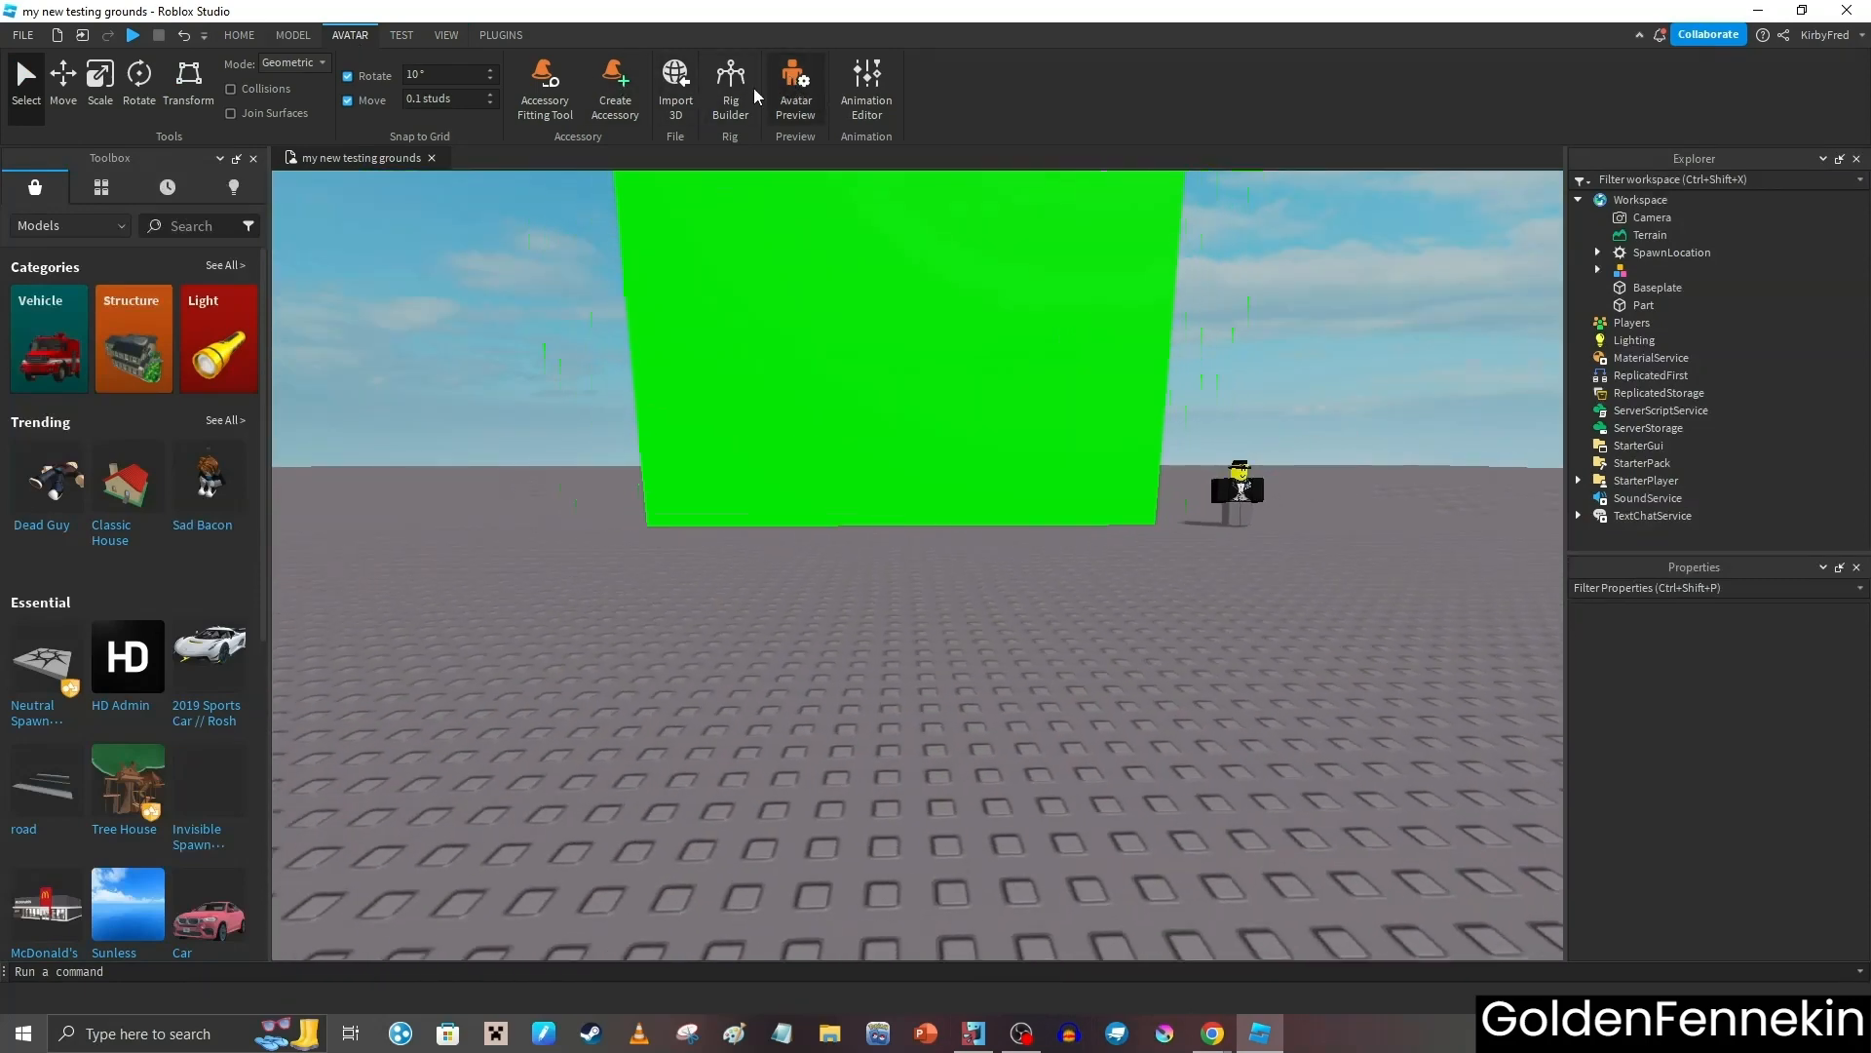
{"action": "left_click", "coordinate": [796, 85]}
{"action": "left_click", "coordinate": [817, 102]}
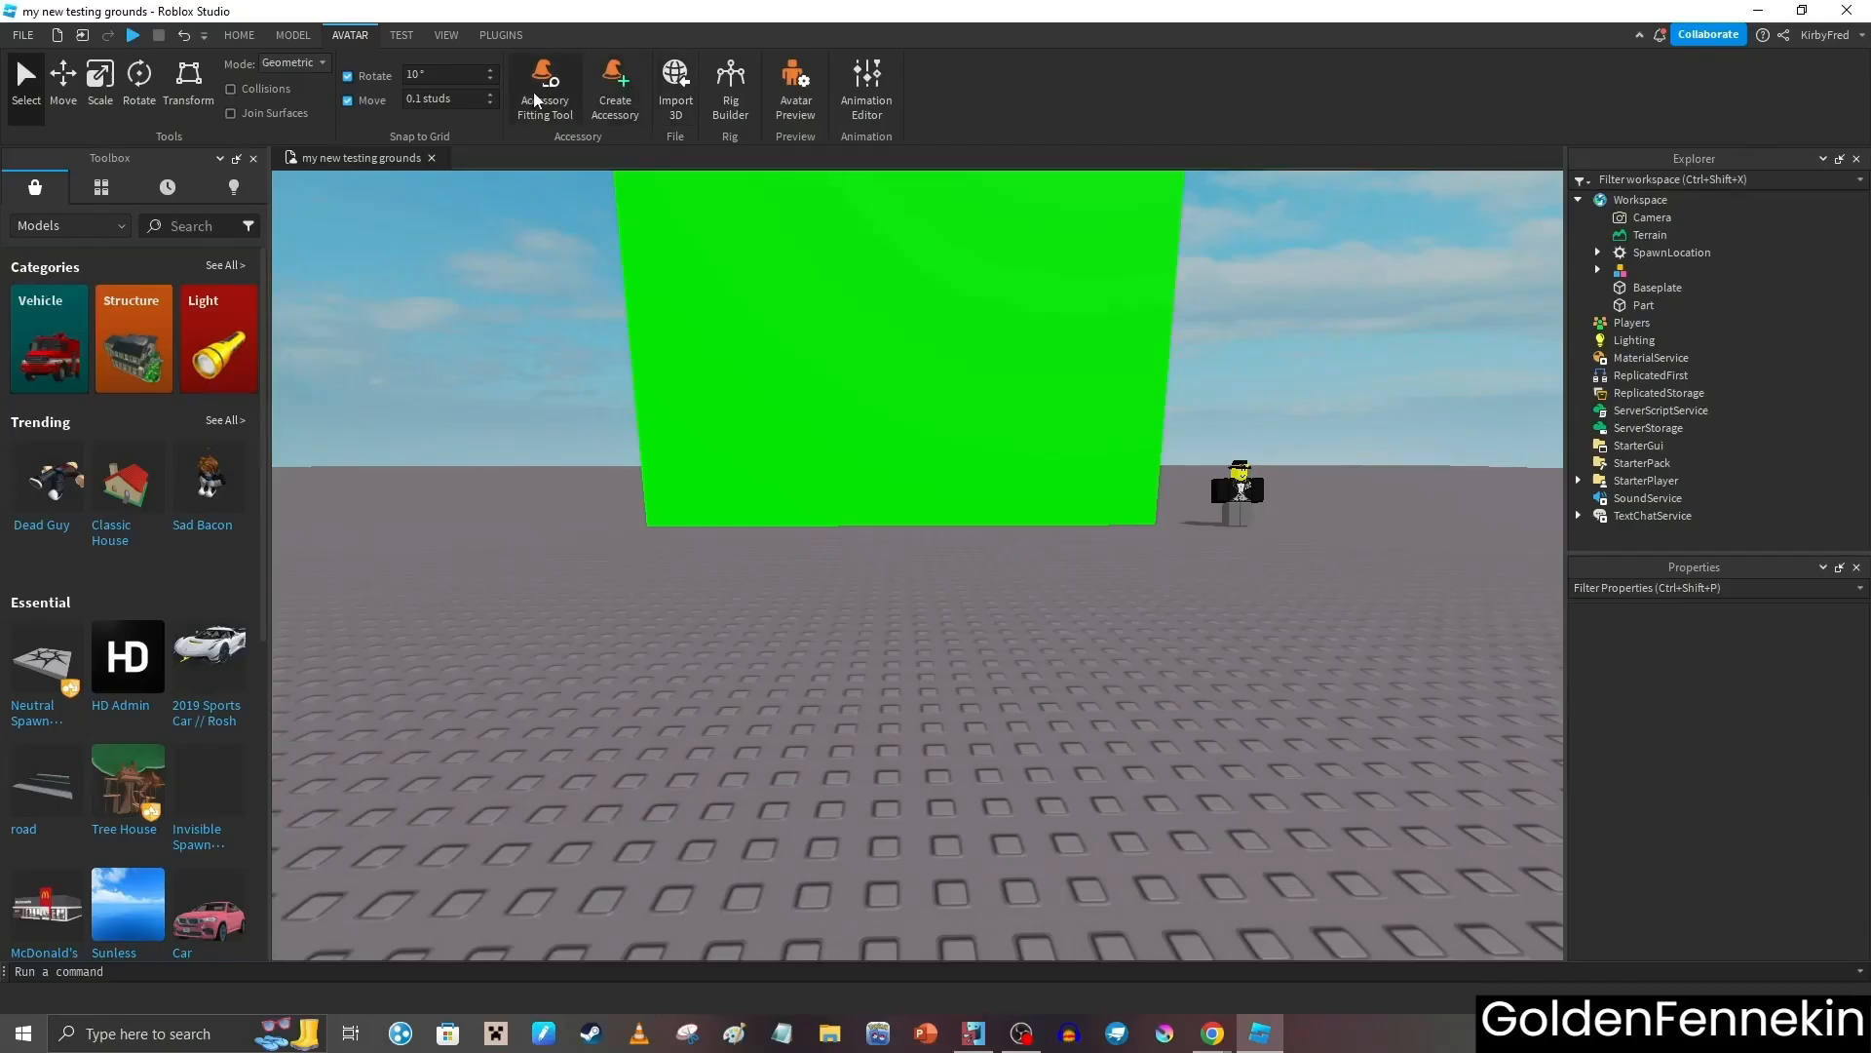
{"action": "left_click", "coordinate": [737, 89]}
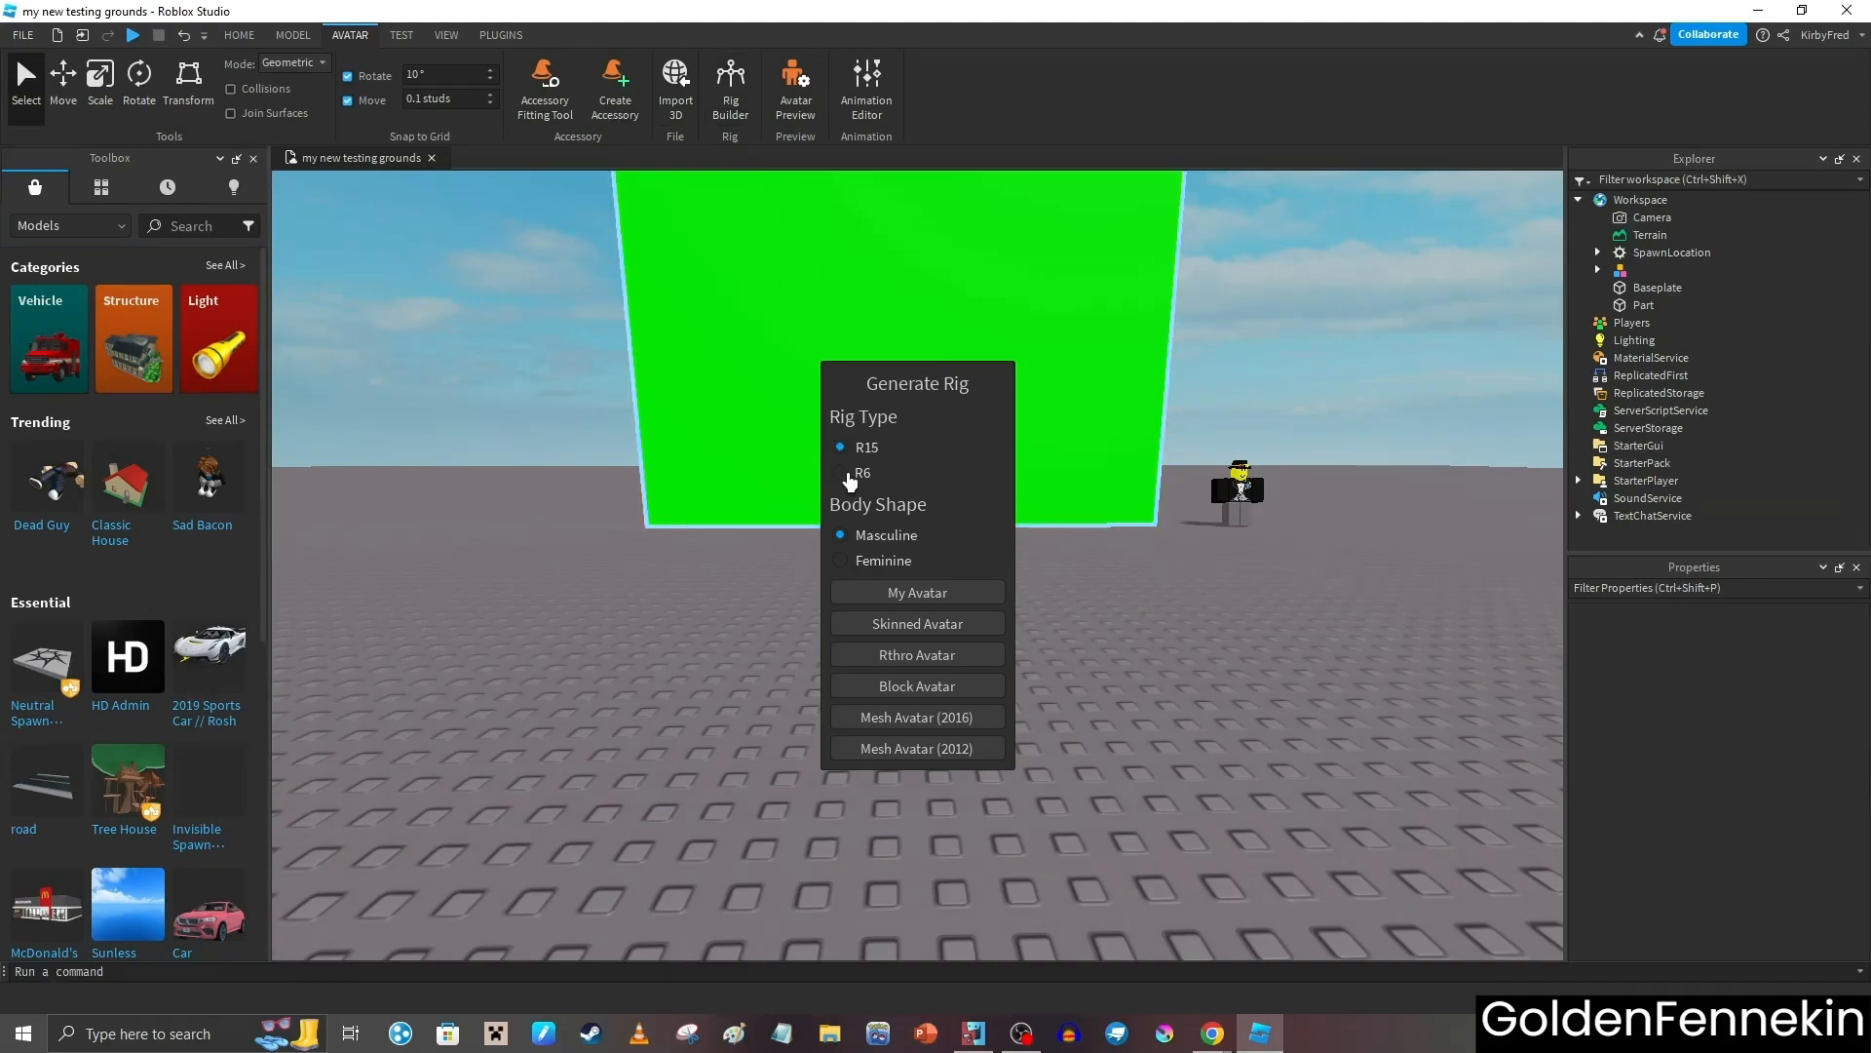
{"action": "left_click", "coordinate": [844, 474]}
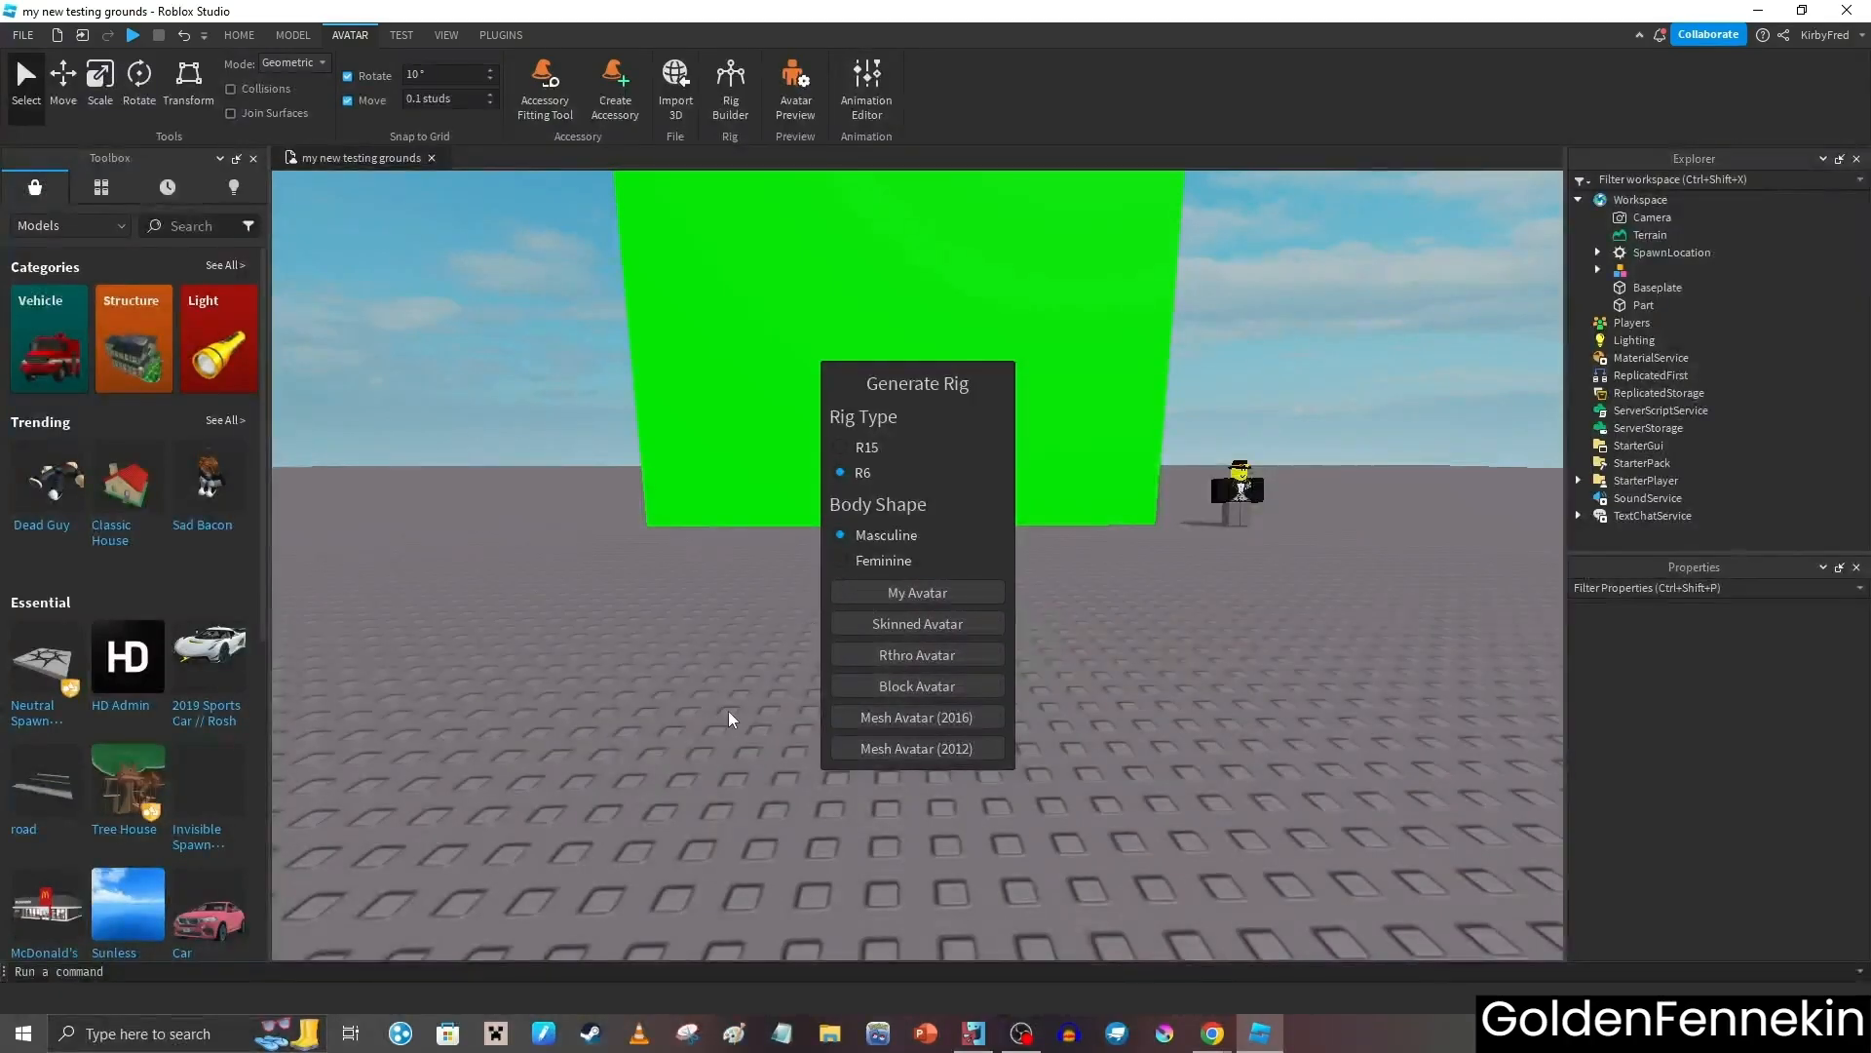
{"action": "left_click", "coordinate": [858, 595]}
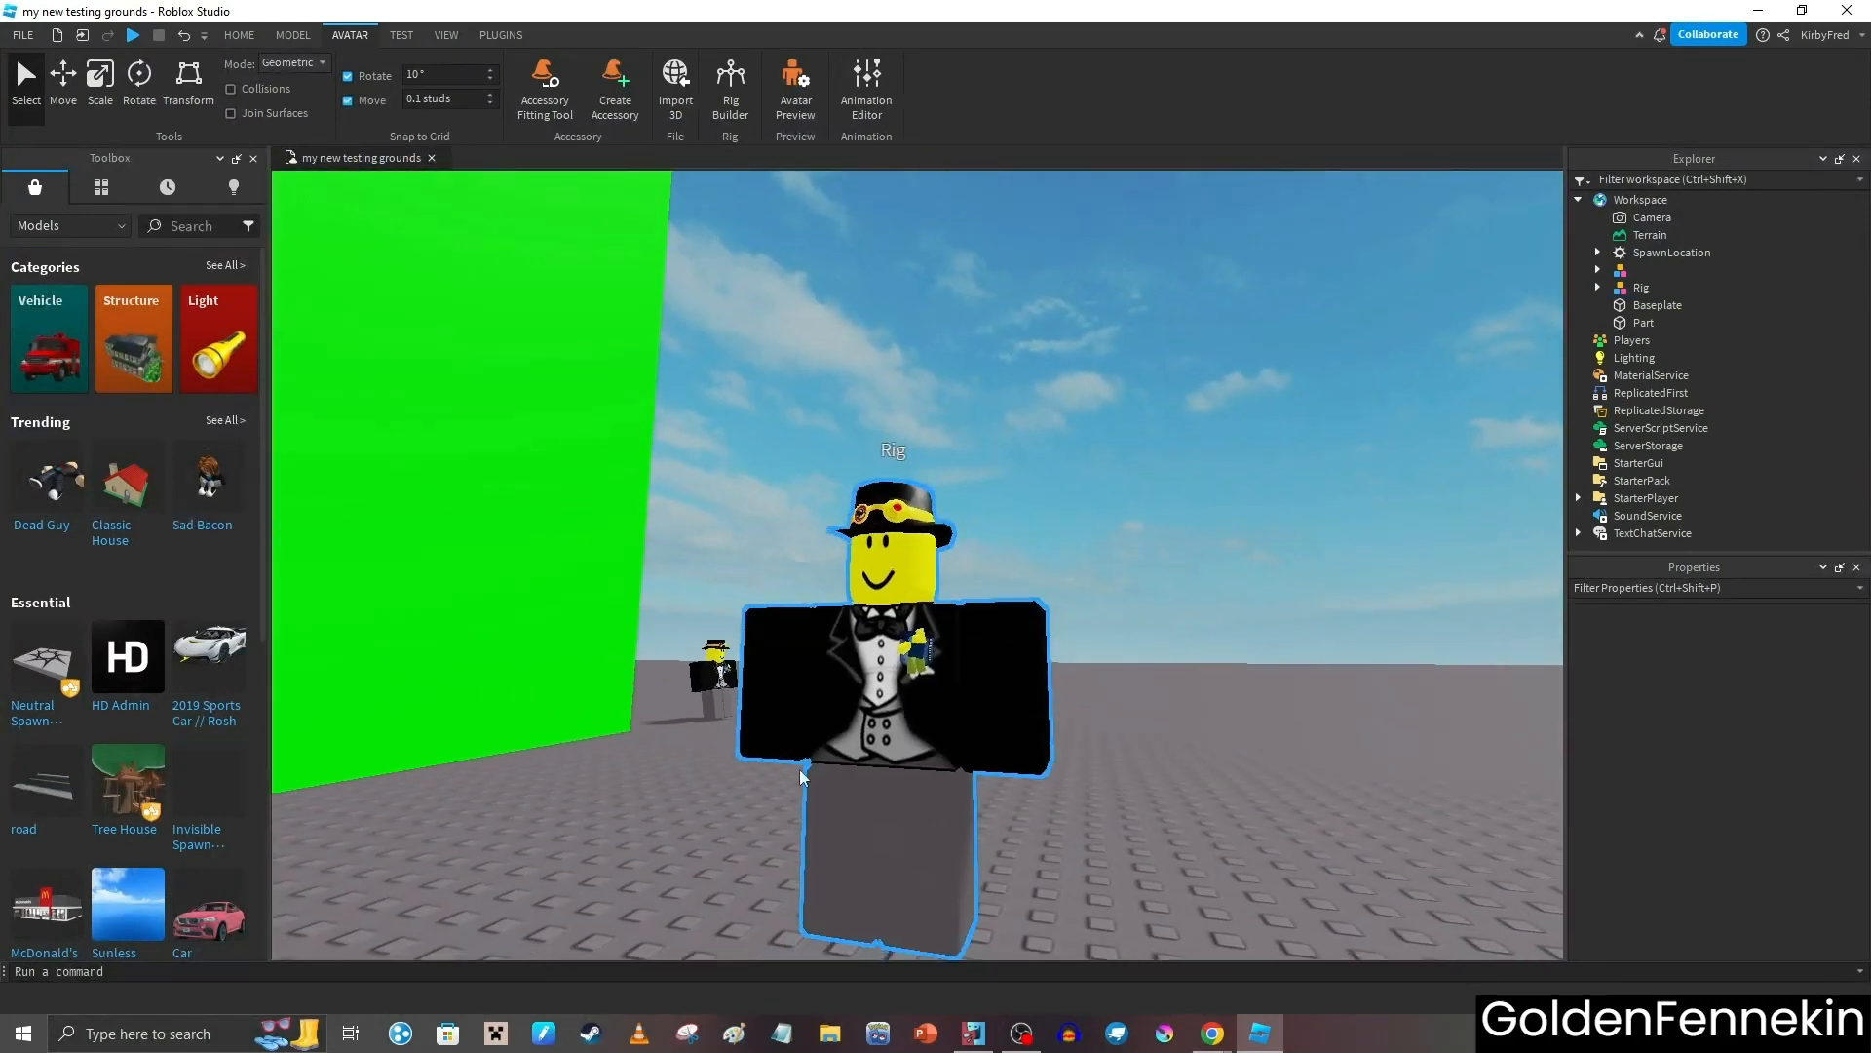
{"action": "left_click_drag", "start_coordinate": [872, 747], "coordinate": [877, 707]}
{"action": "key", "text": "Delete"}
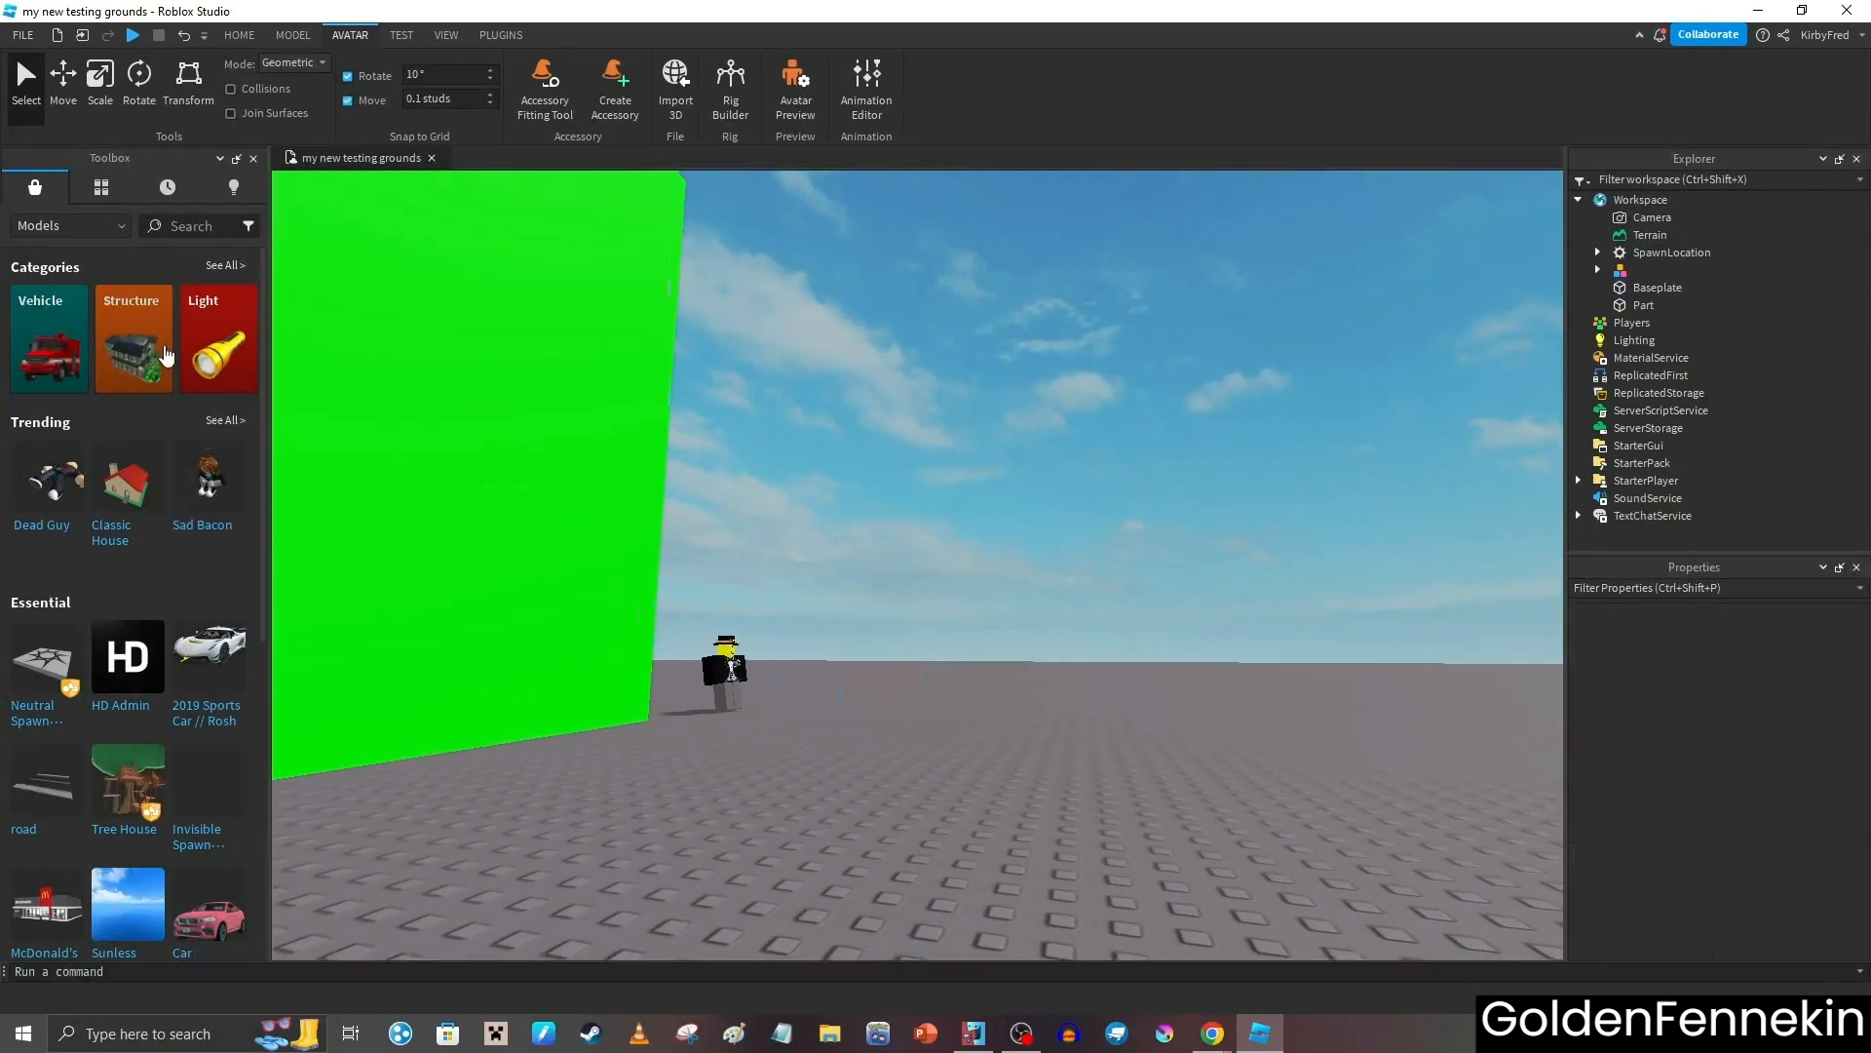
Search the toolbox models for "noob" and insert the Noob model in front of the green wall part
{"action": "left_click", "coordinate": [192, 226]}
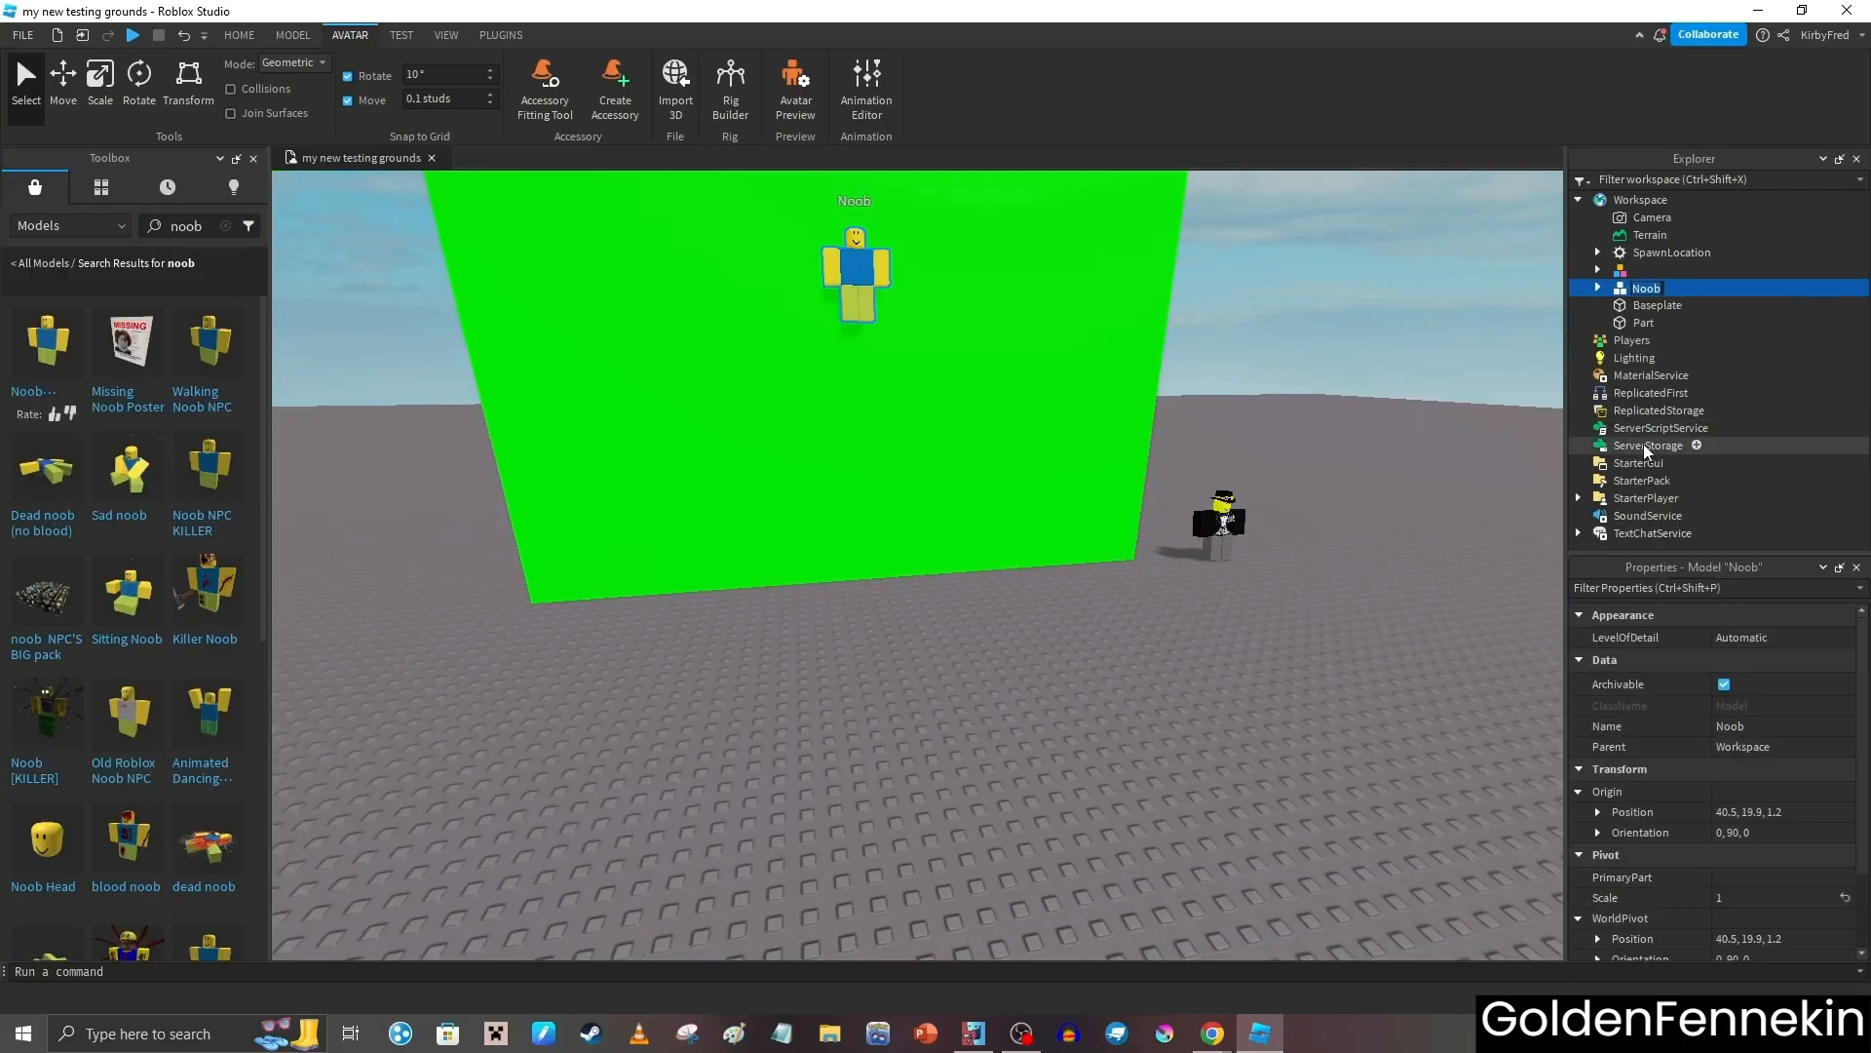
{"action": "left_click", "coordinate": [960, 842]}
{"action": "left_click_drag", "start_coordinate": [861, 791], "coordinate": [861, 792]}
{"action": "key", "text": "w"}
{"action": "key", "text": "w"}
{"action": "key", "text": "s"}
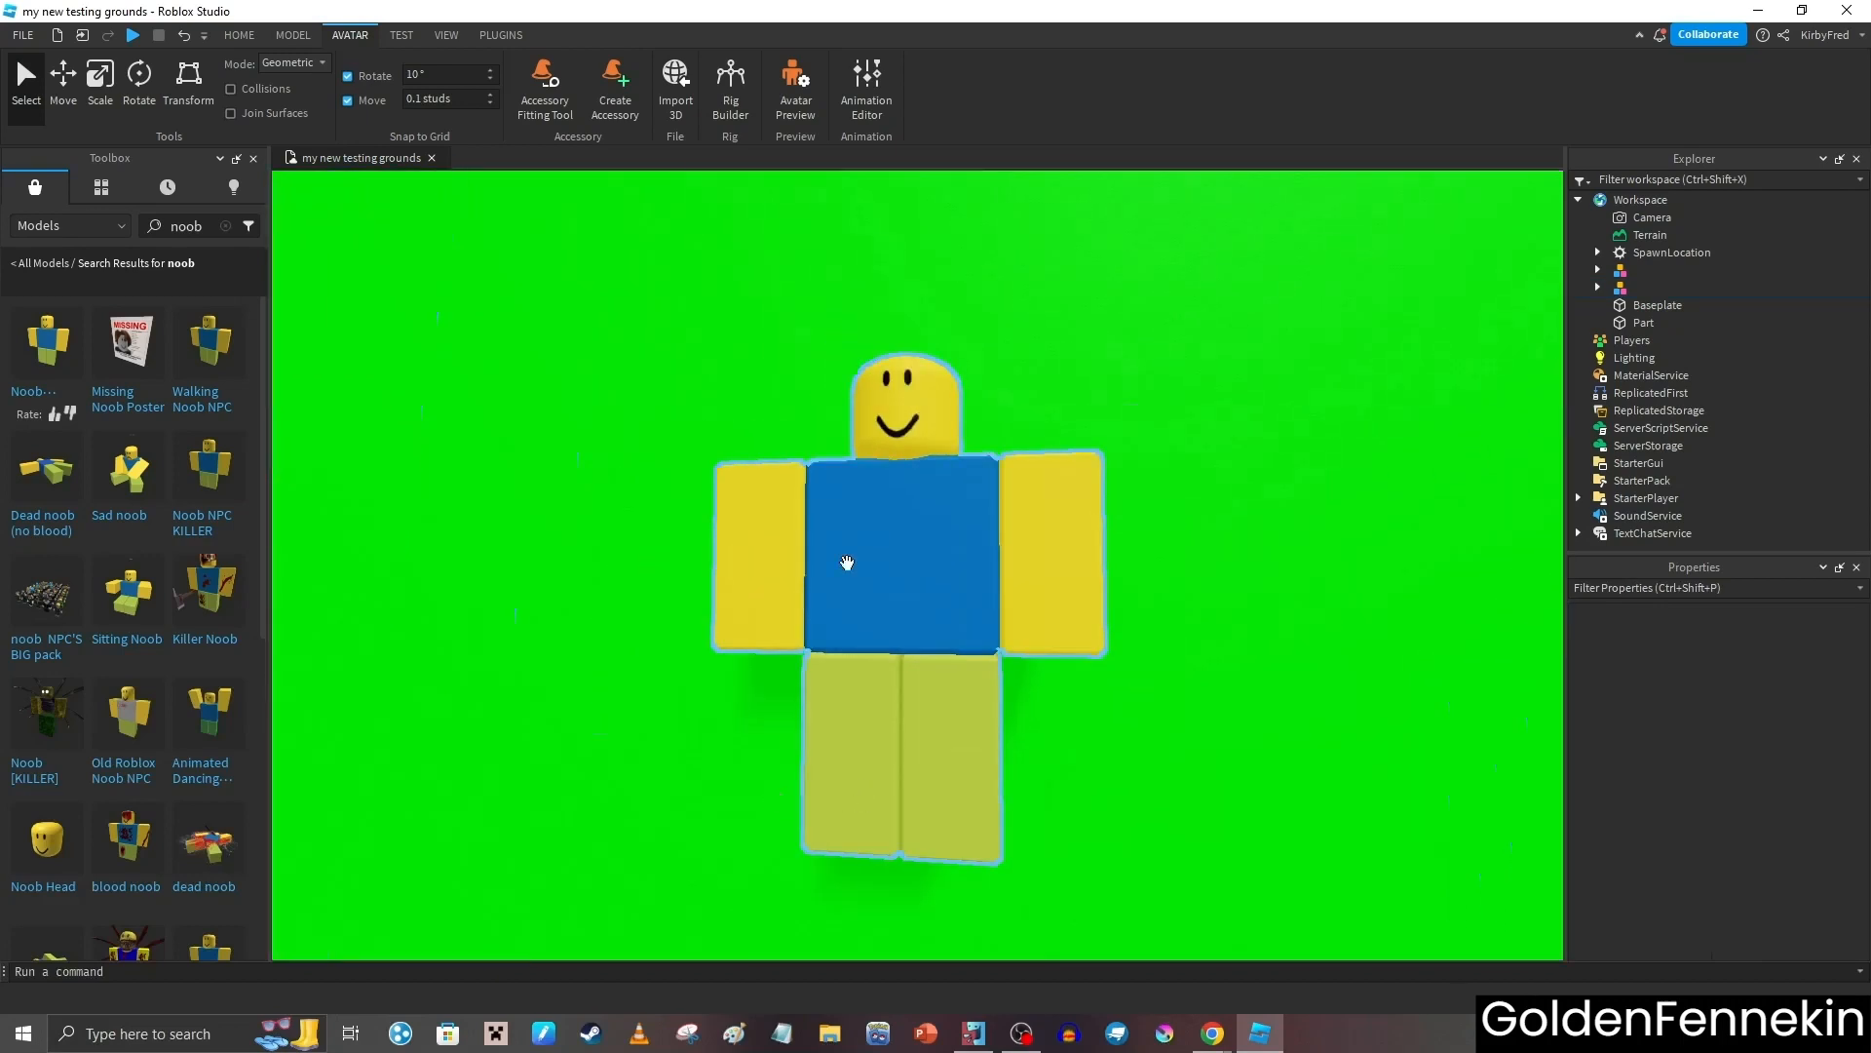
{"action": "key", "text": "s"}
{"action": "key", "text": "a"}
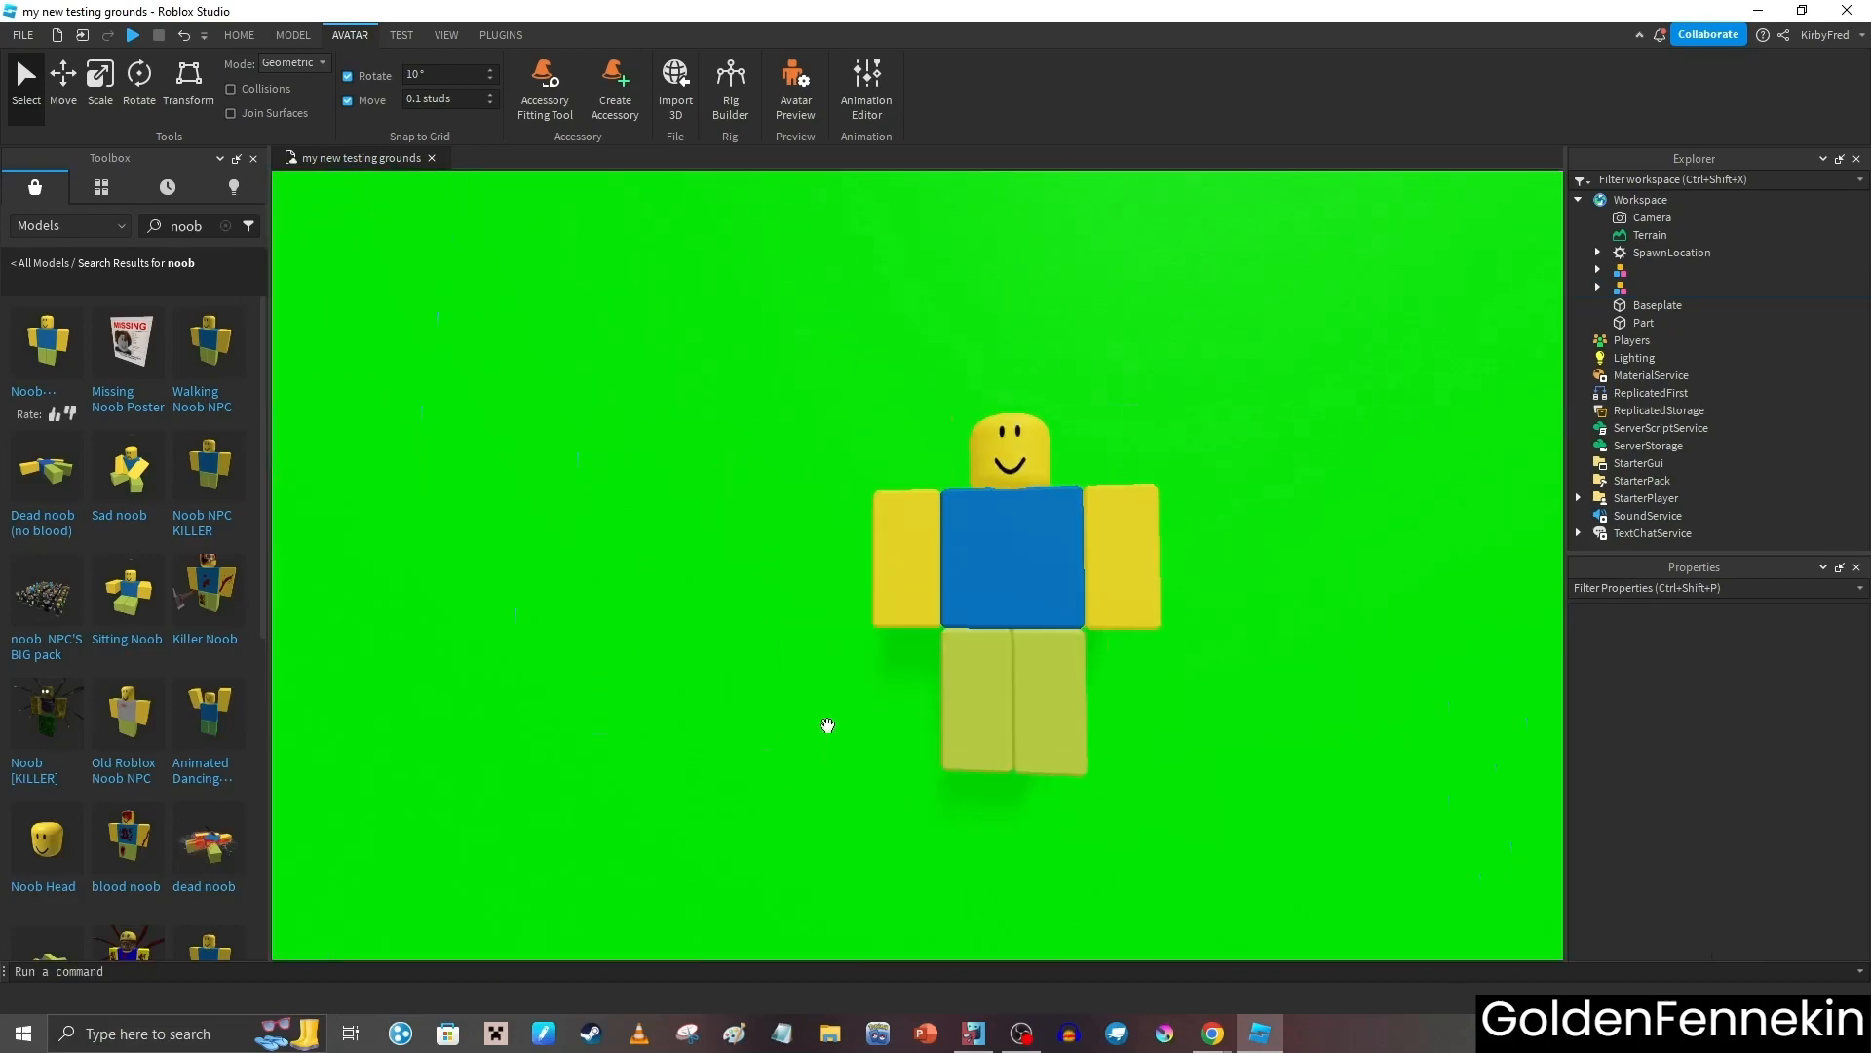
Set the BrickColor of the green wall part behind the Noob to Really red
{"action": "left_click", "coordinate": [974, 645]}
{"action": "key", "text": "d"}
{"action": "left_click_drag", "start_coordinate": [852, 690], "coordinate": [852, 689]}
{"action": "key", "text": "s"}
{"action": "left_click", "coordinate": [1049, 677]}
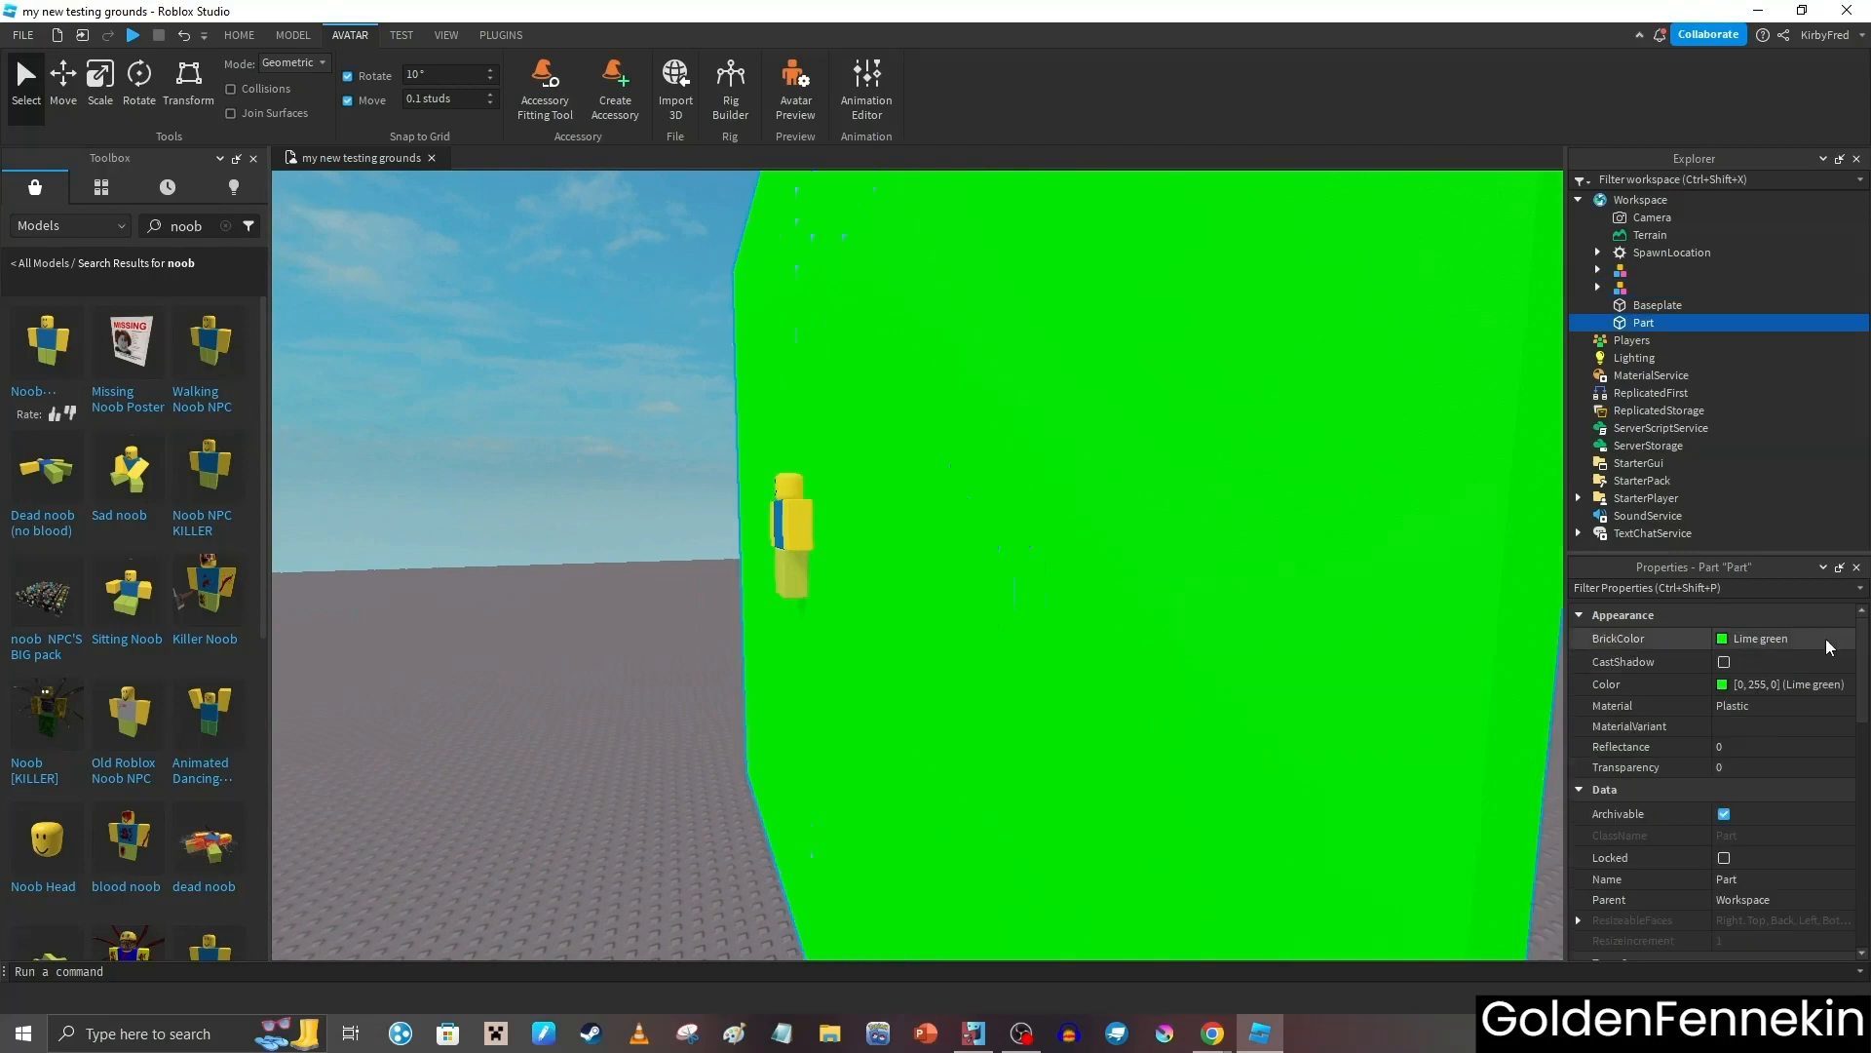
{"action": "left_click", "coordinate": [1782, 685]}
{"action": "left_click", "coordinate": [575, 756]}
{"action": "key", "text": "a"}
{"action": "left_click_drag", "start_coordinate": [605, 739], "coordinate": [786, 694]}
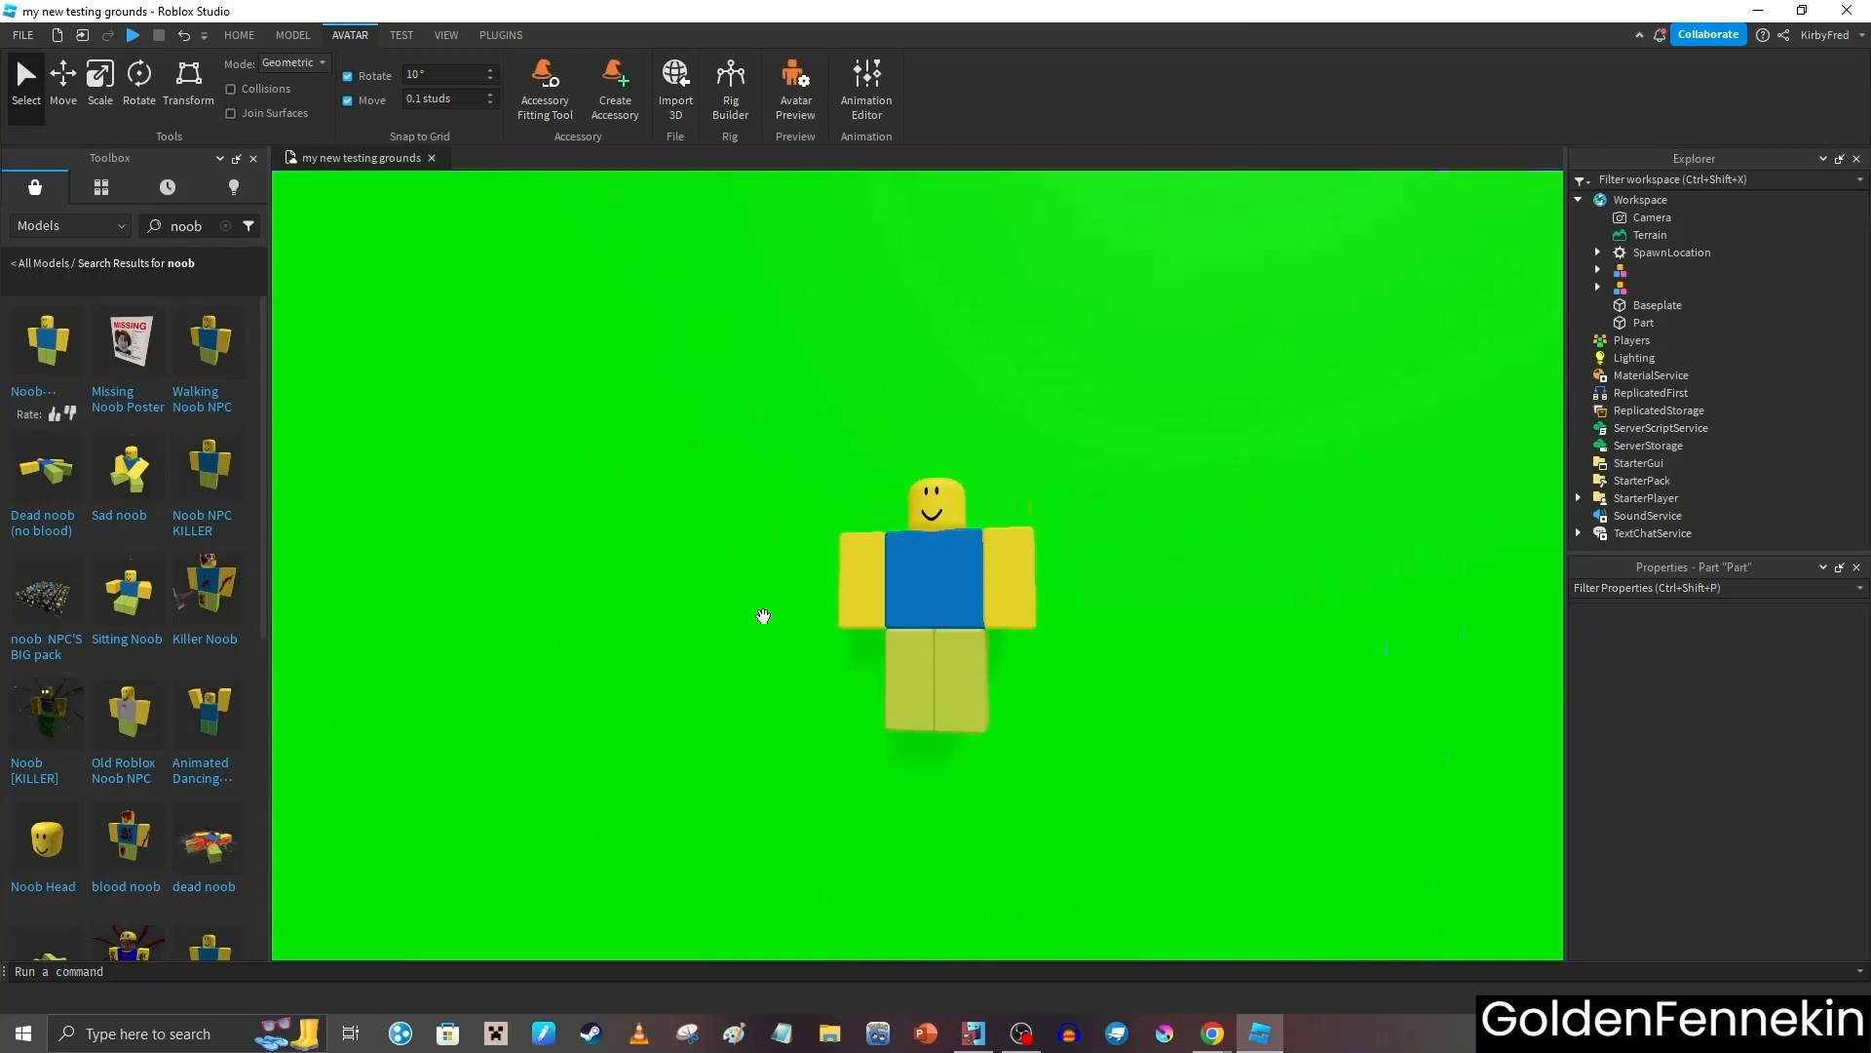
{"action": "left_click", "coordinate": [763, 616]}
{"action": "left_click", "coordinate": [1764, 638]}
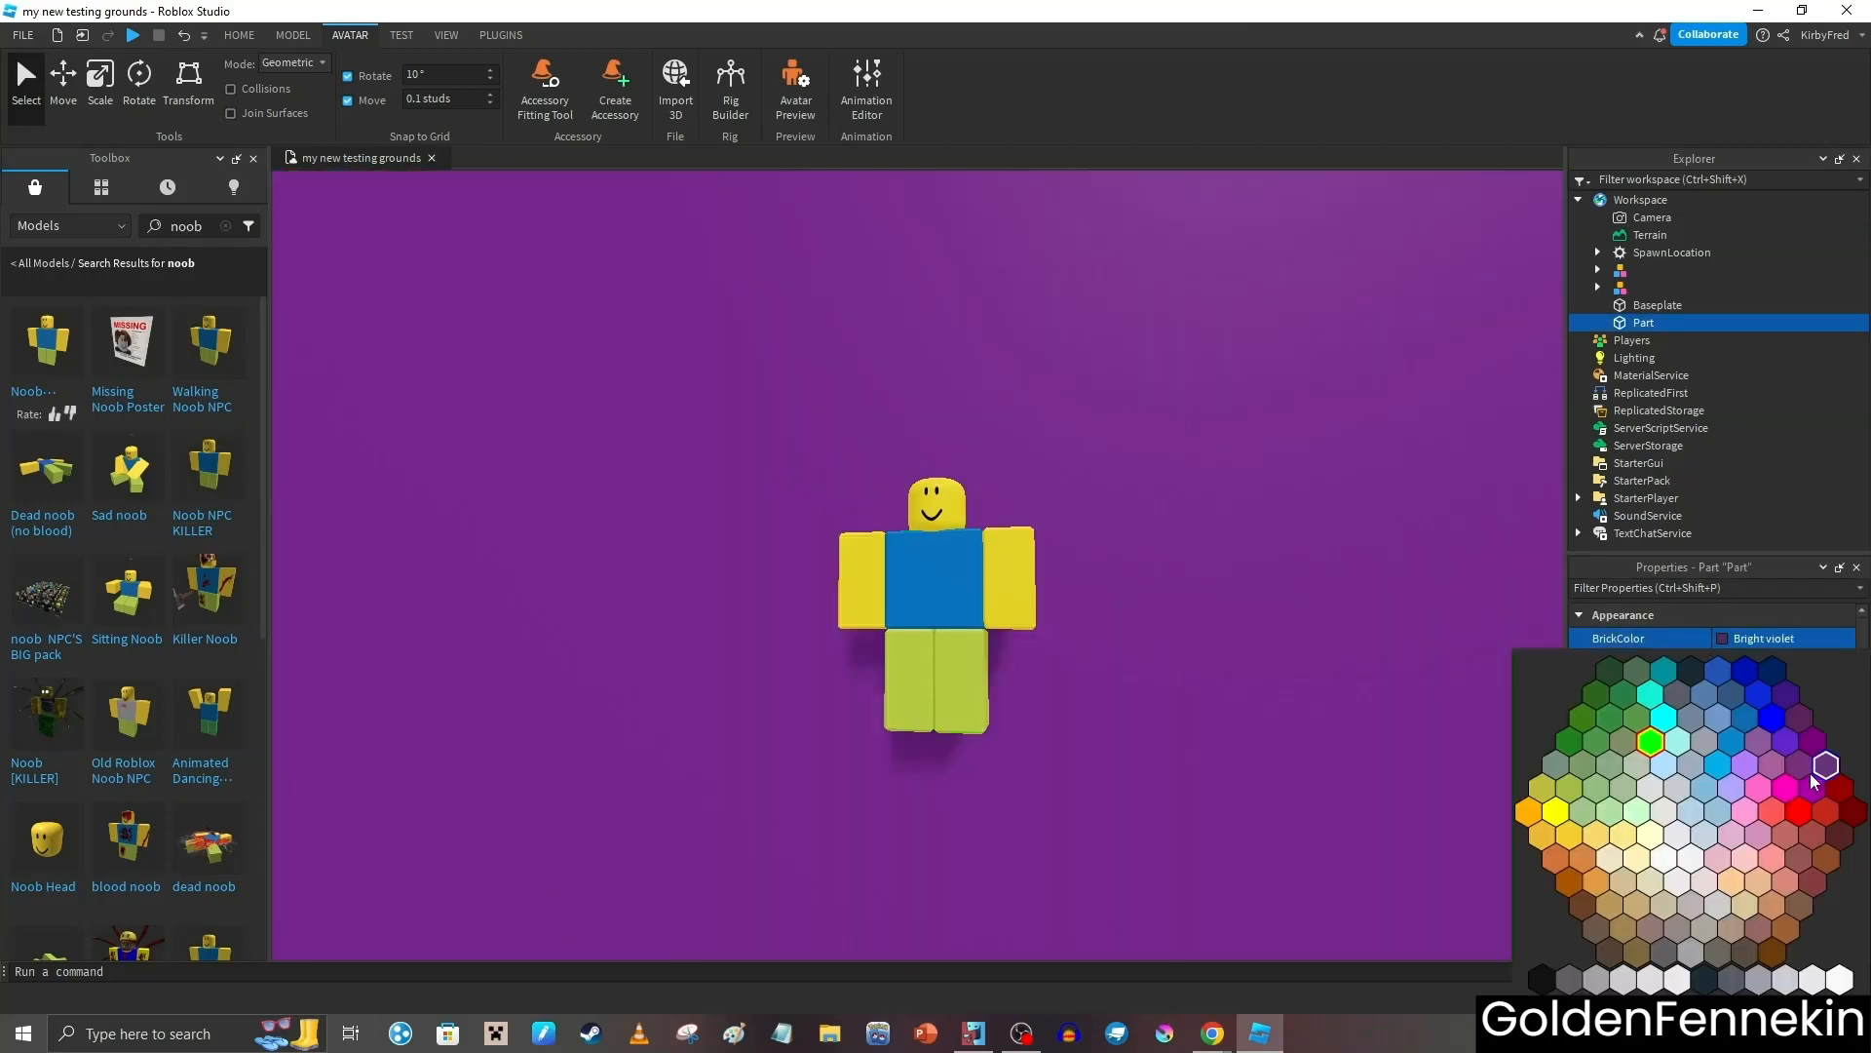
{"action": "left_click", "coordinate": [1798, 811]}
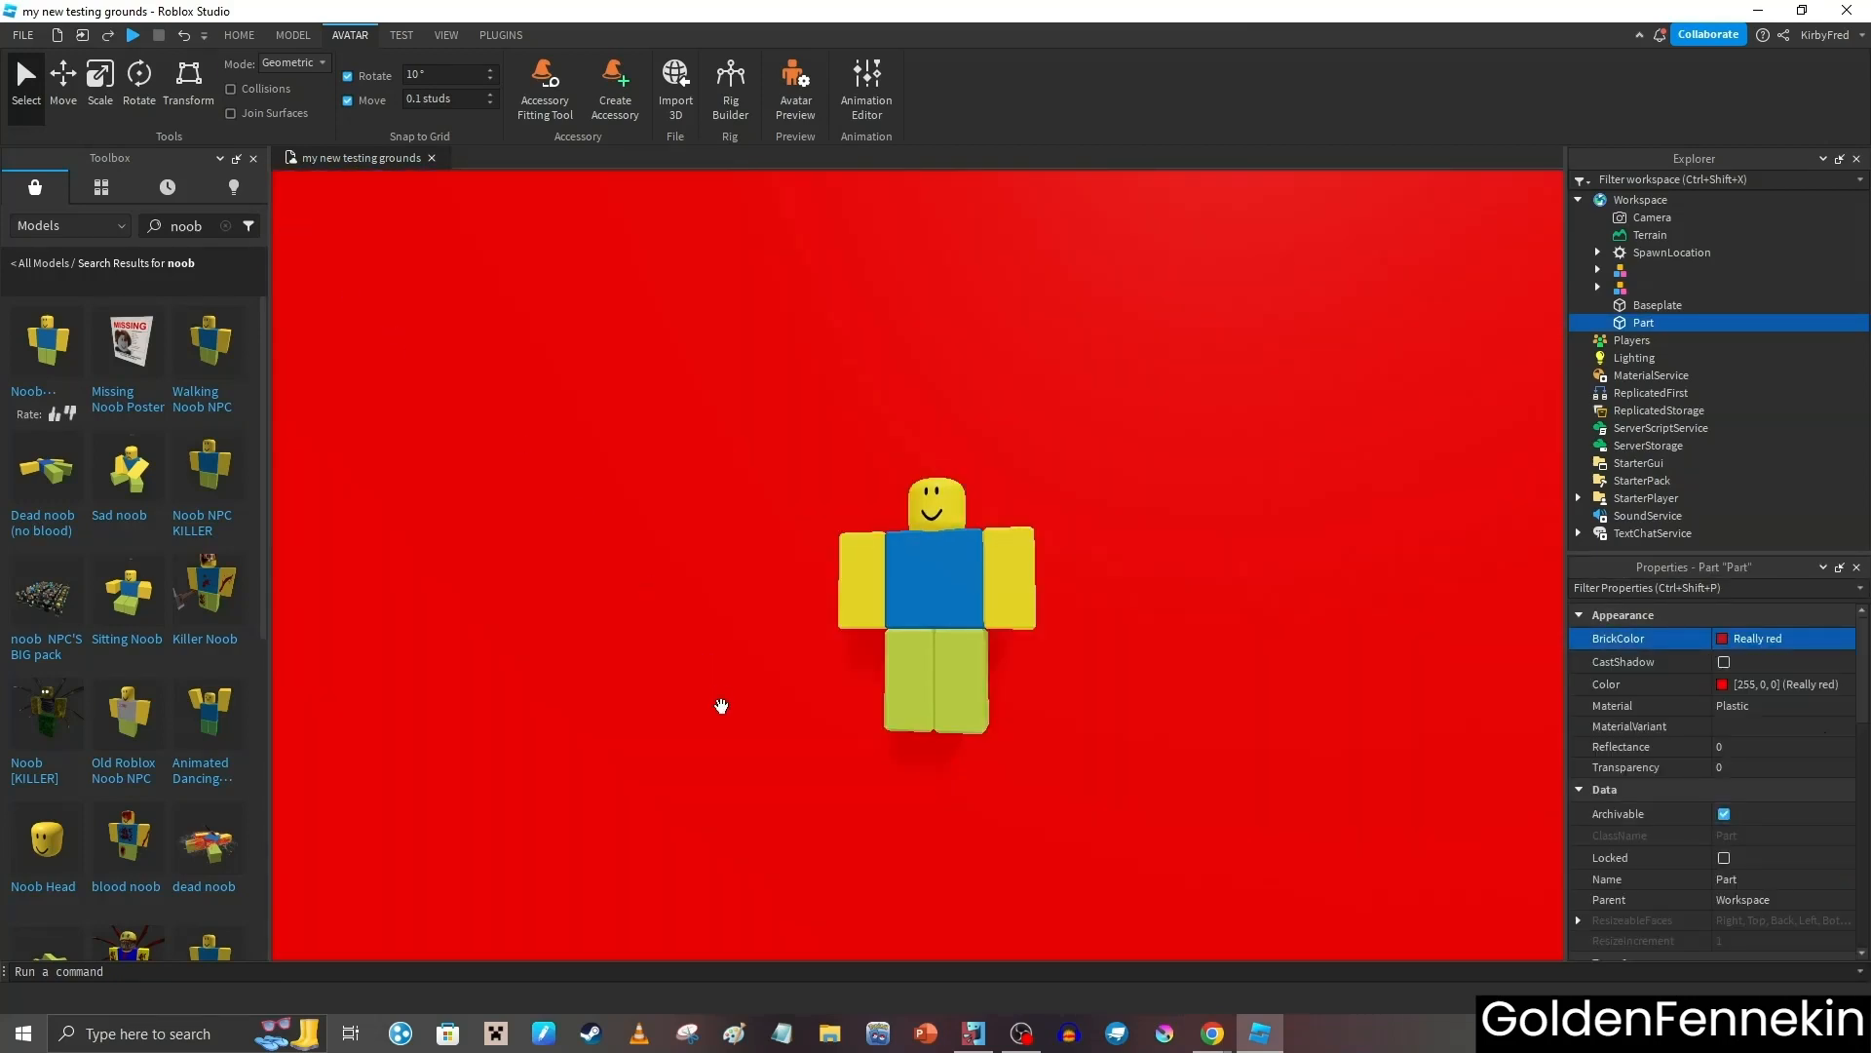
Try the Neon material on the red wall part and switch it back to Plastic
{"action": "left_click_drag", "start_coordinate": [616, 758], "coordinate": [606, 775]}
{"action": "key", "text": "d"}
{"action": "left_click", "coordinate": [607, 772]}
{"action": "key", "text": "w"}
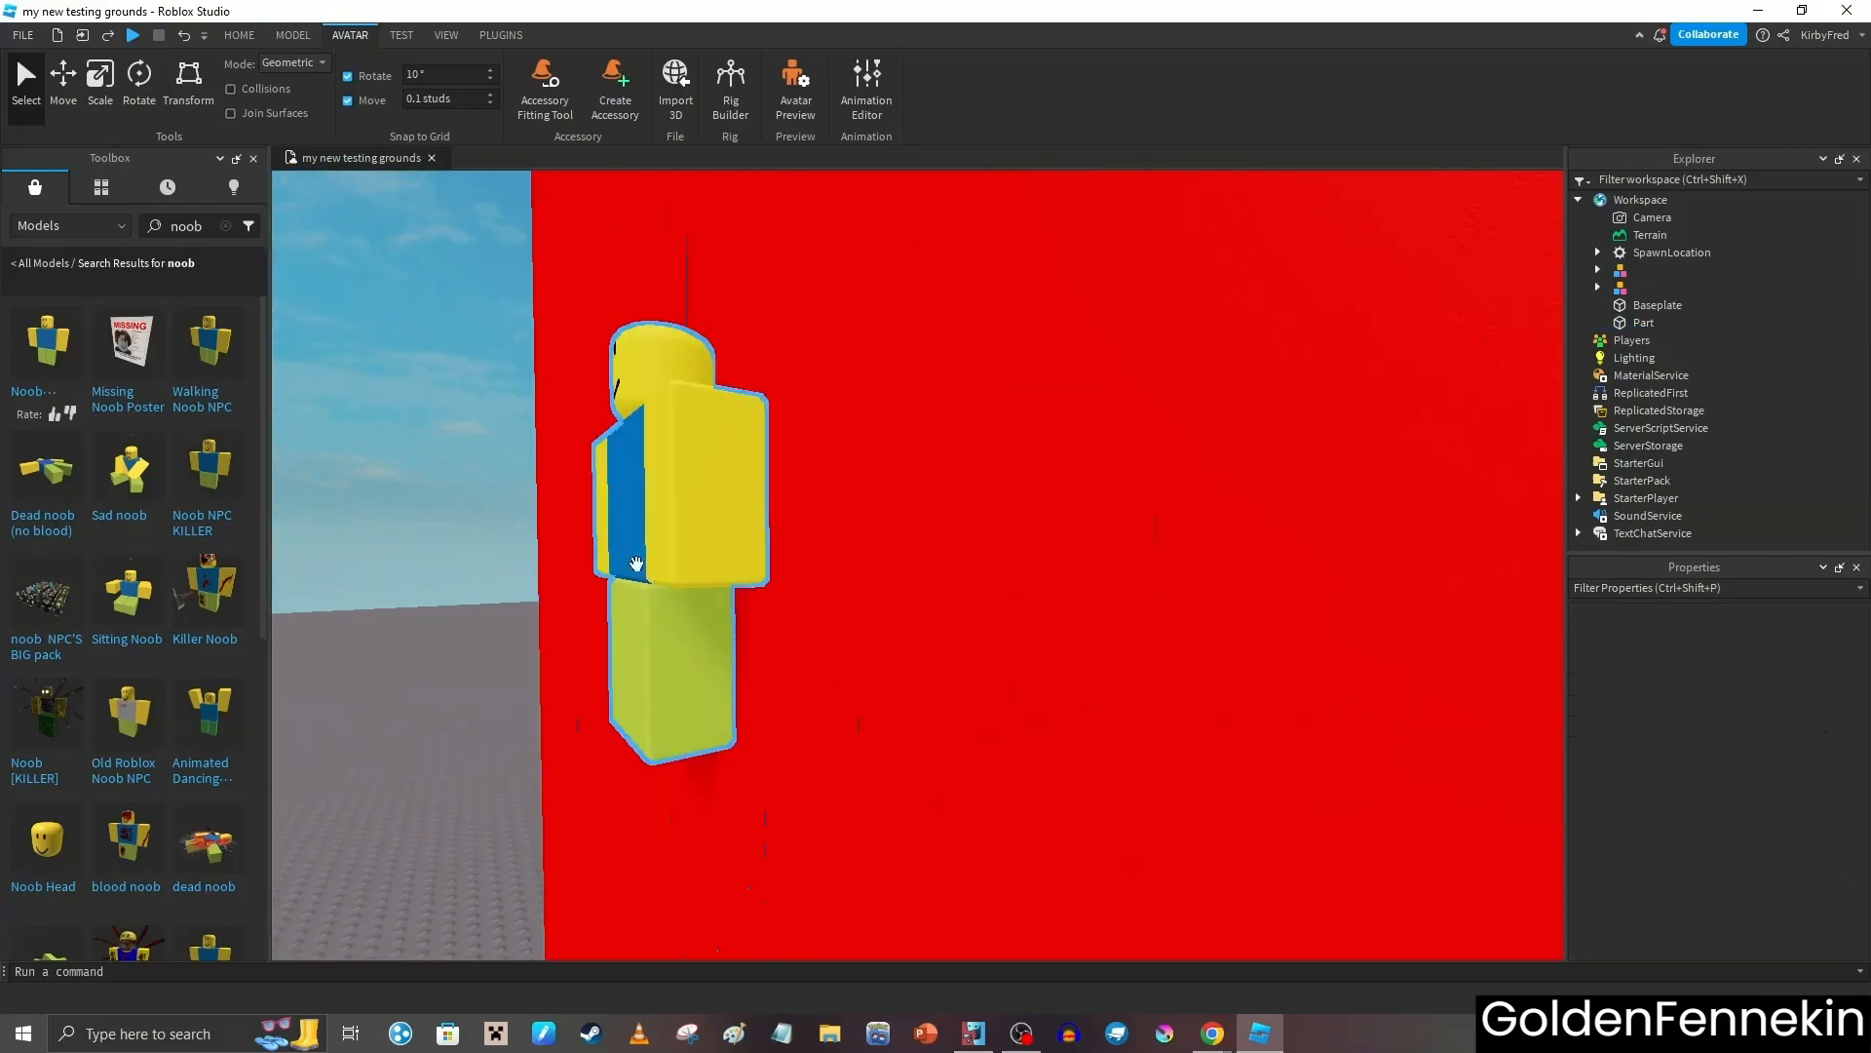
{"action": "left_click_drag", "start_coordinate": [480, 568], "coordinate": [477, 558]}
{"action": "scroll", "coordinate": [844, 575], "scroll_direction": "down", "scroll_amount": 5}
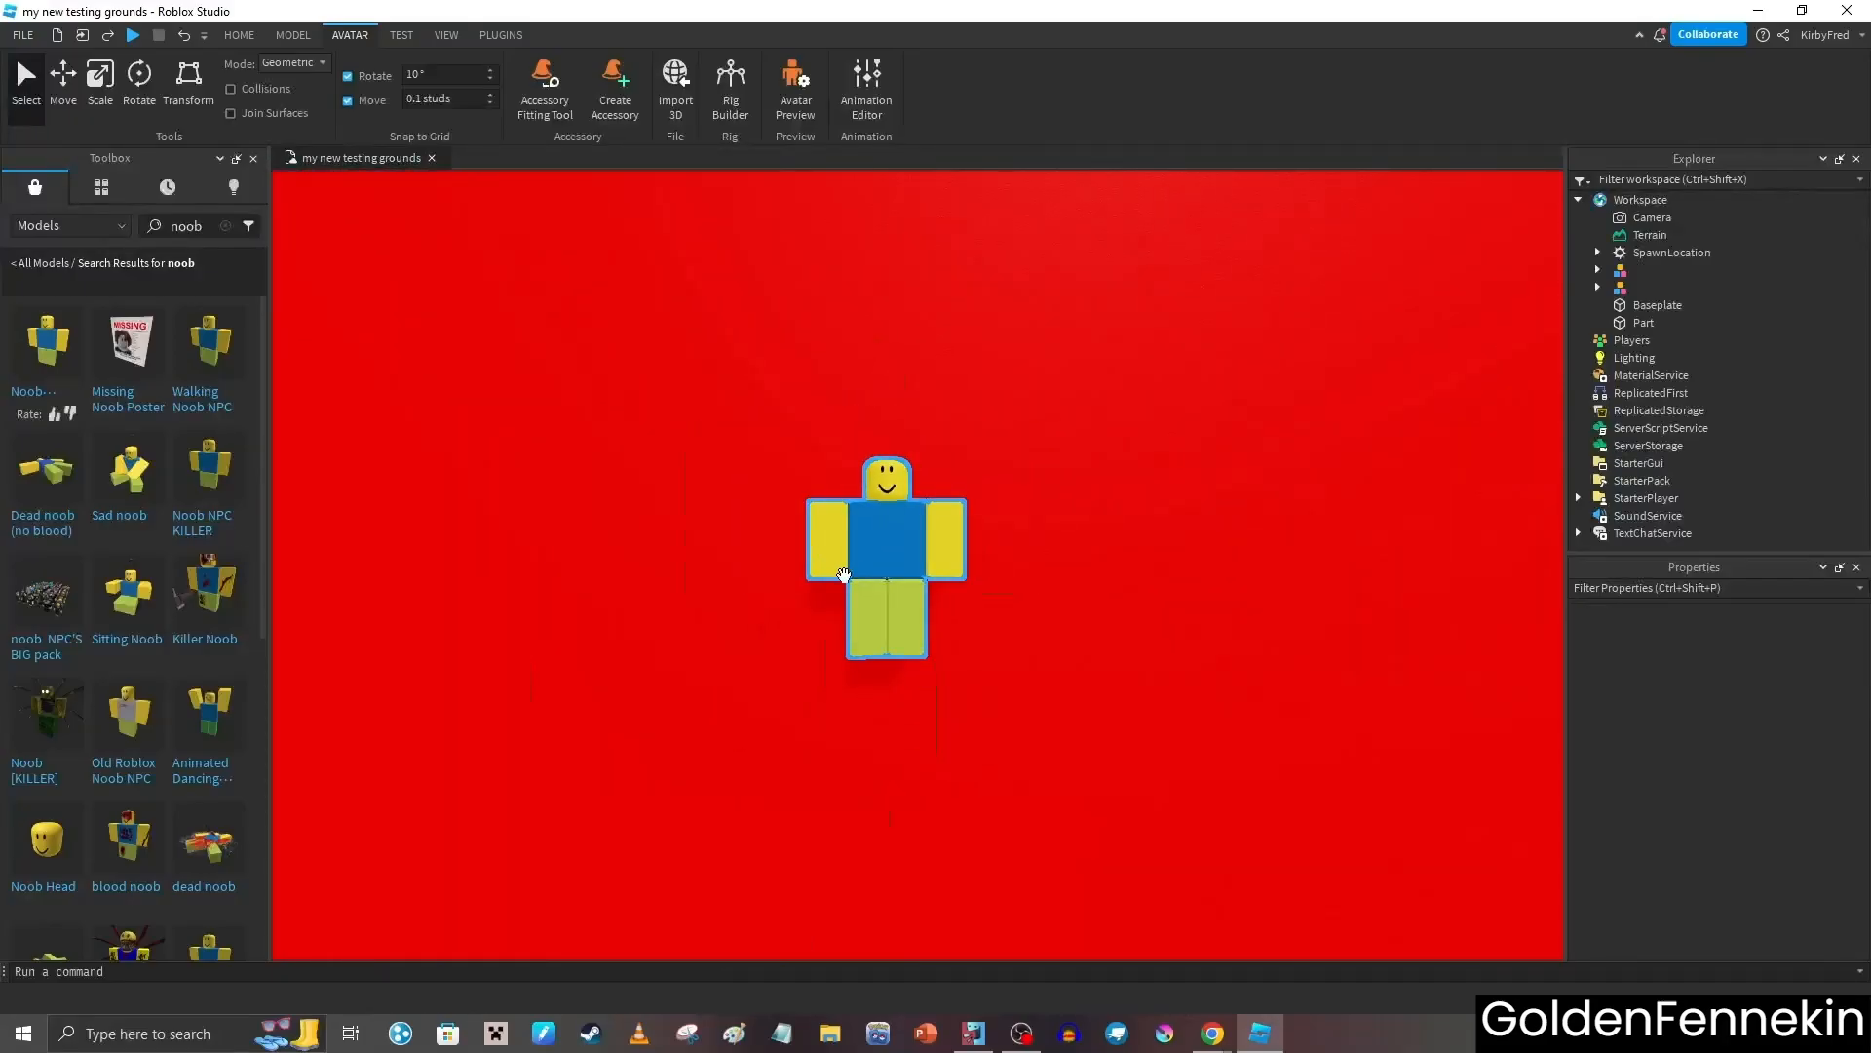
{"action": "left_click", "coordinate": [844, 575]}
{"action": "left_click", "coordinate": [1198, 562]}
{"action": "left_click", "coordinate": [1721, 705]}
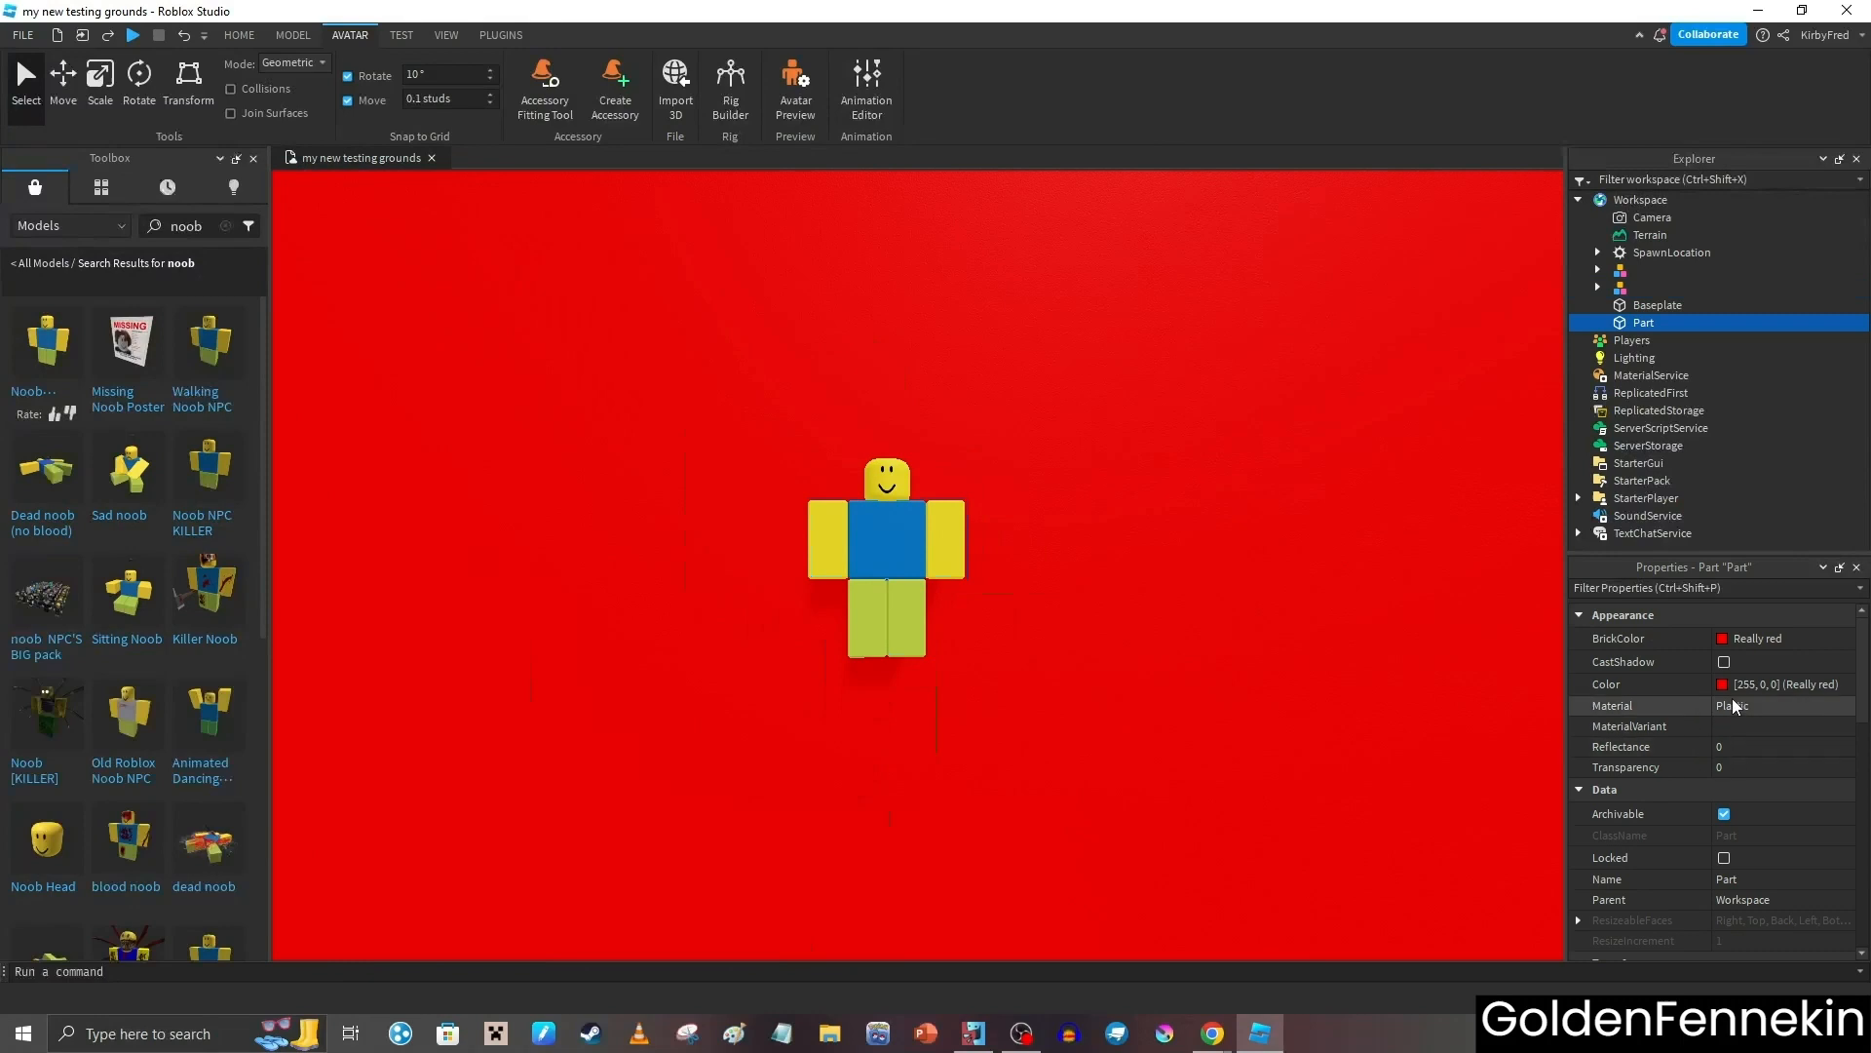
{"action": "left_click", "coordinate": [1790, 708]}
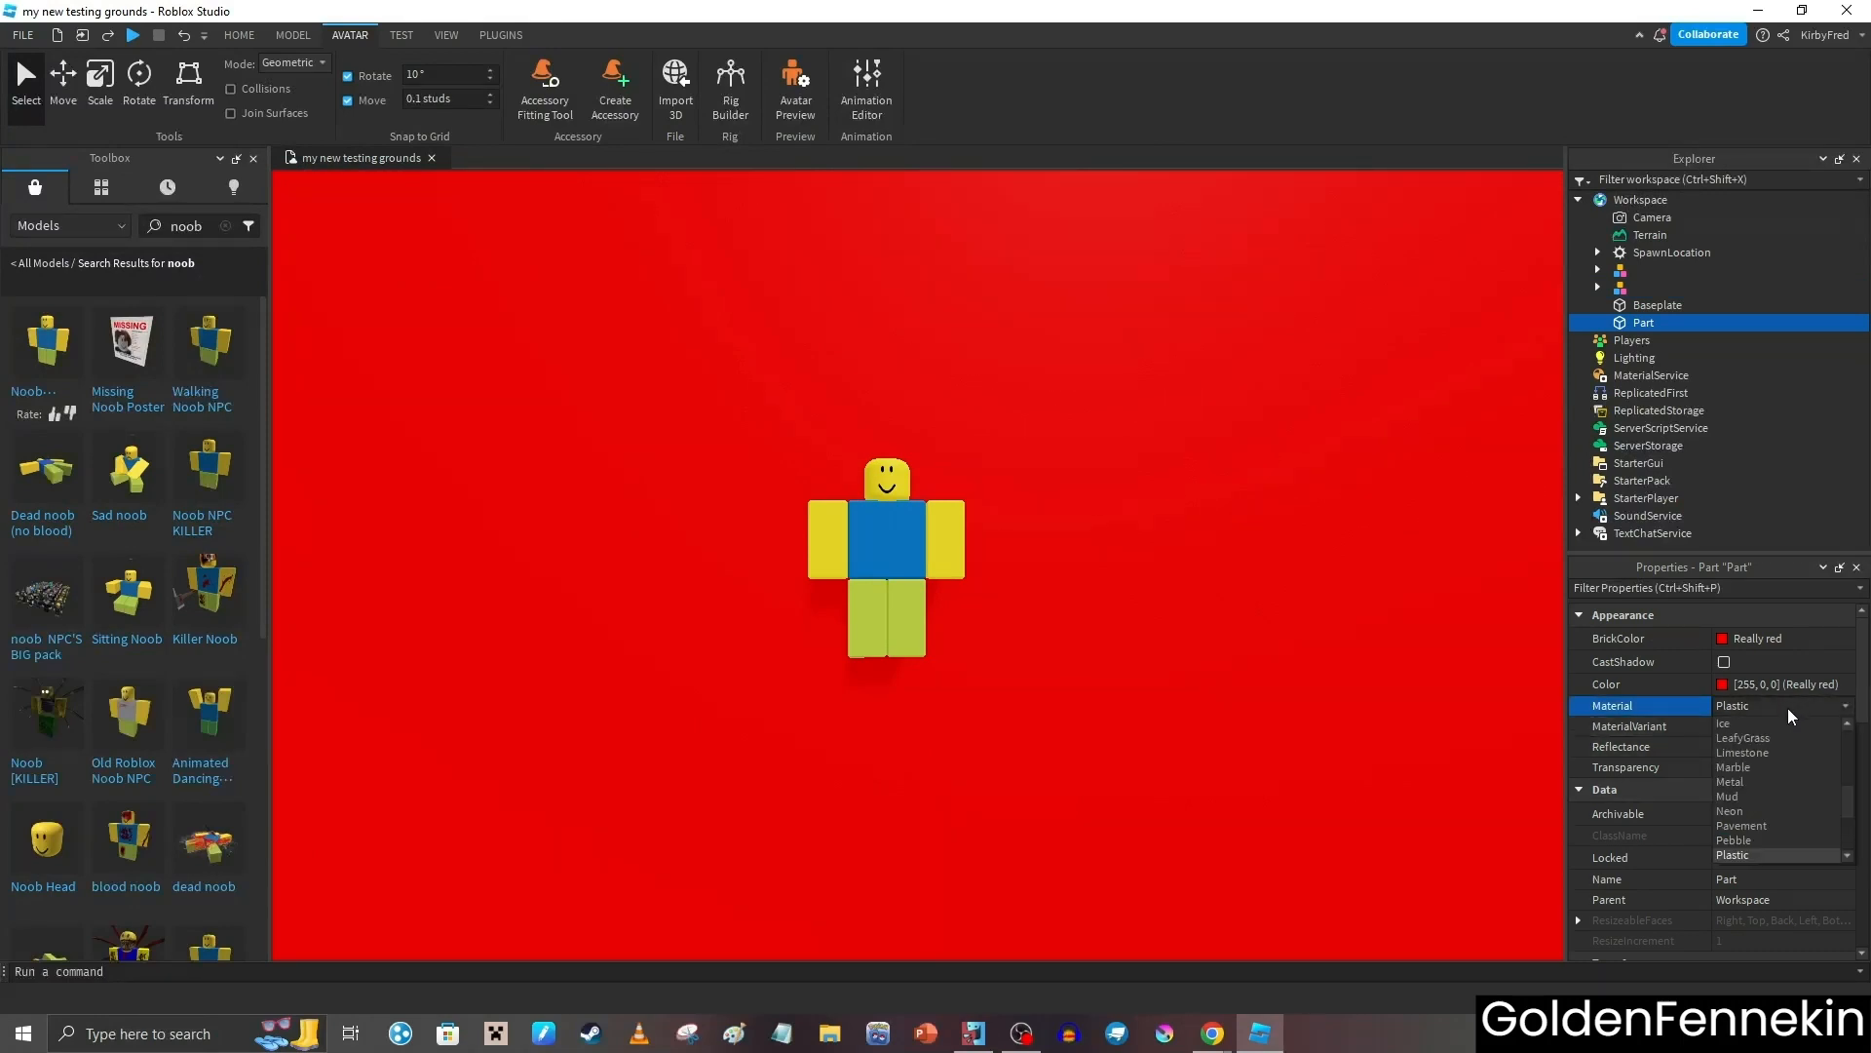
{"action": "left_click", "coordinate": [1760, 814]}
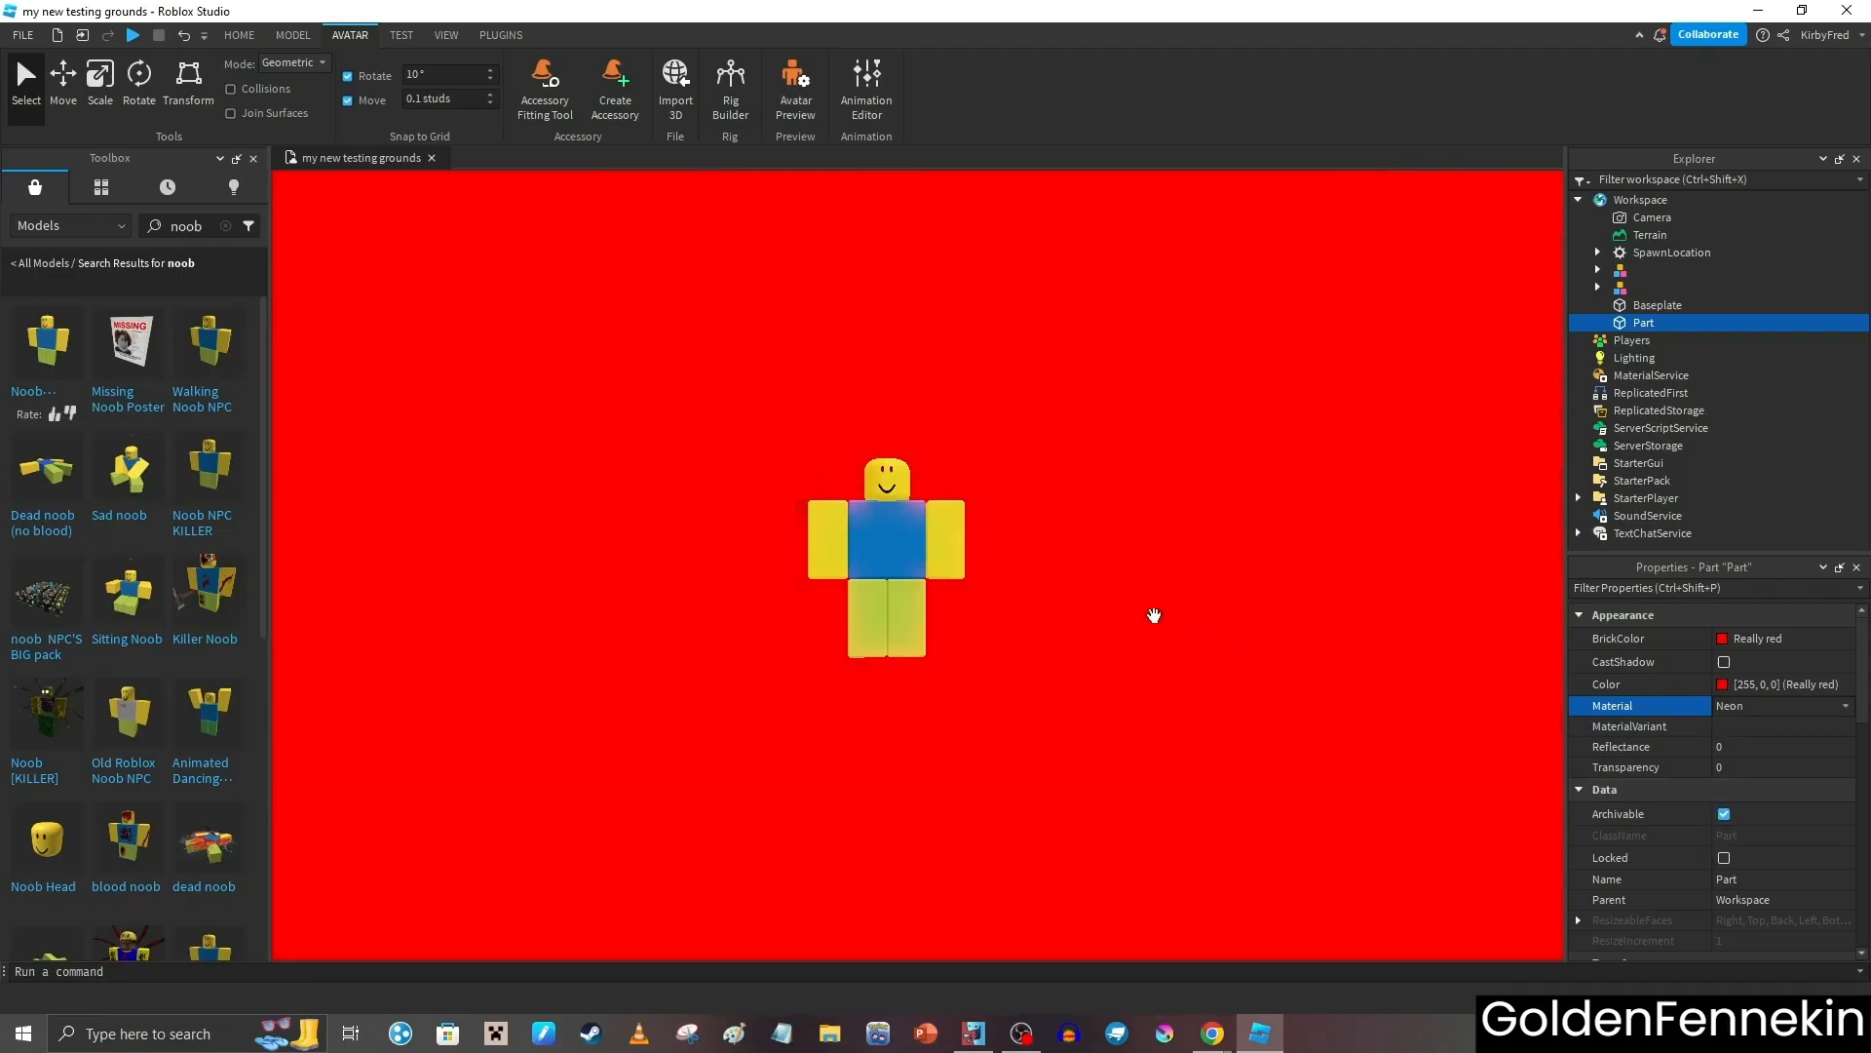
{"action": "left_click", "coordinate": [1741, 709]}
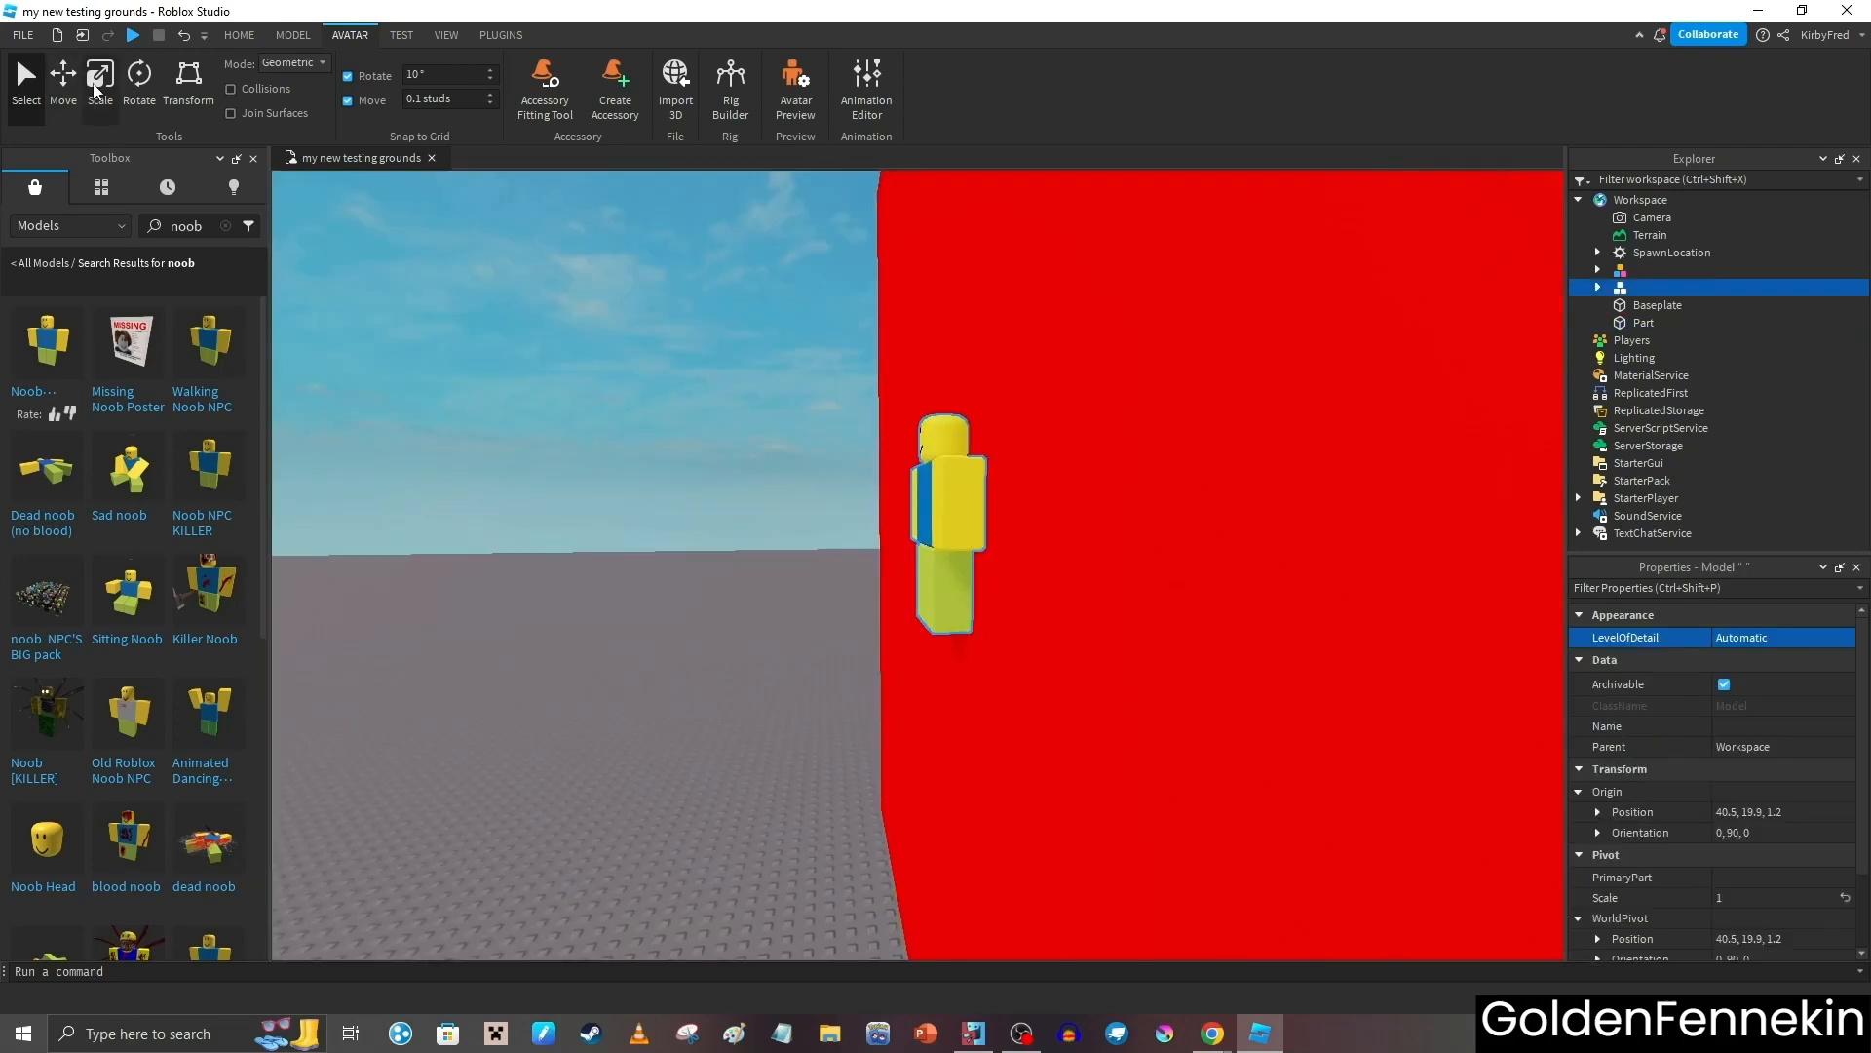
Move the Noob model straight out from the red wall to position 27.2, 19.9, 1.2 and deselect it
{"action": "key", "text": "ctrl+2"}
{"action": "left_click_drag", "start_coordinate": [825, 521], "coordinate": [489, 474]}
{"action": "key", "text": "a"}
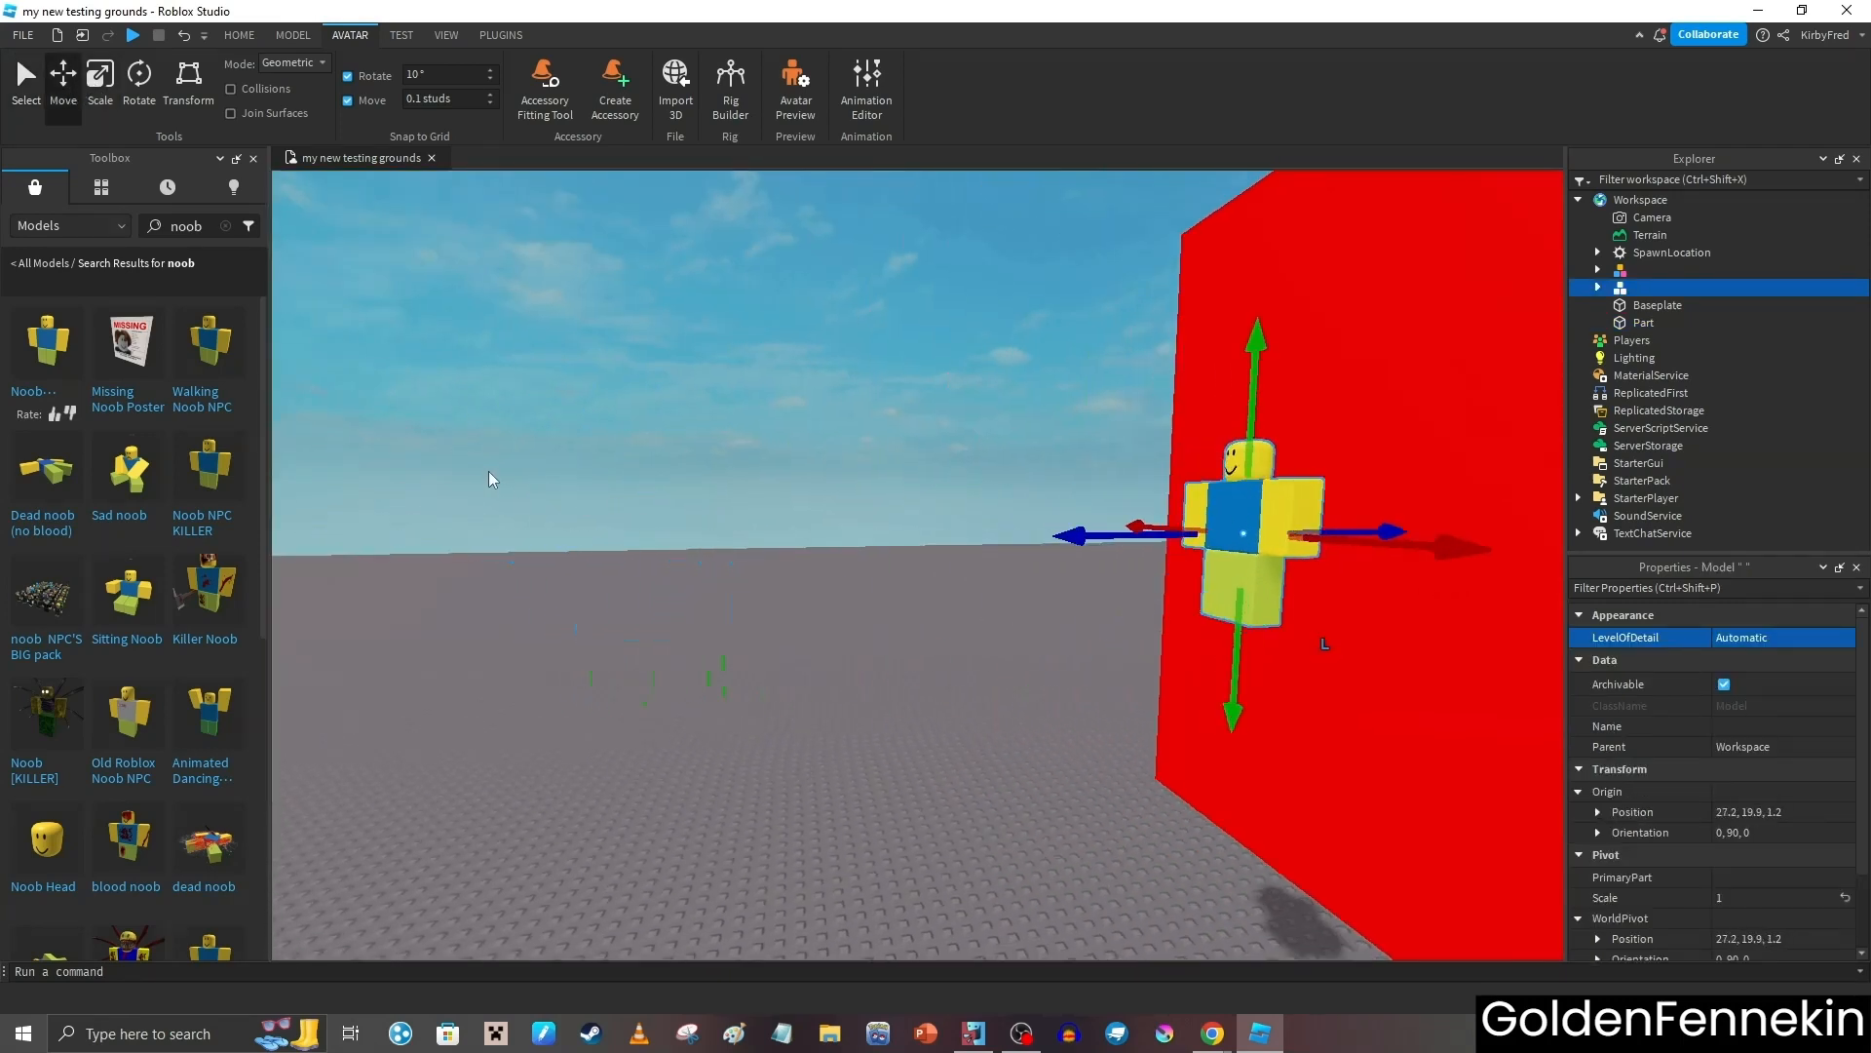
{"action": "left_click", "coordinate": [422, 509]}
Frame the Noob from the front against the red wall and capture its full body with a Snipping Tool snip
{"action": "key", "text": "d"}
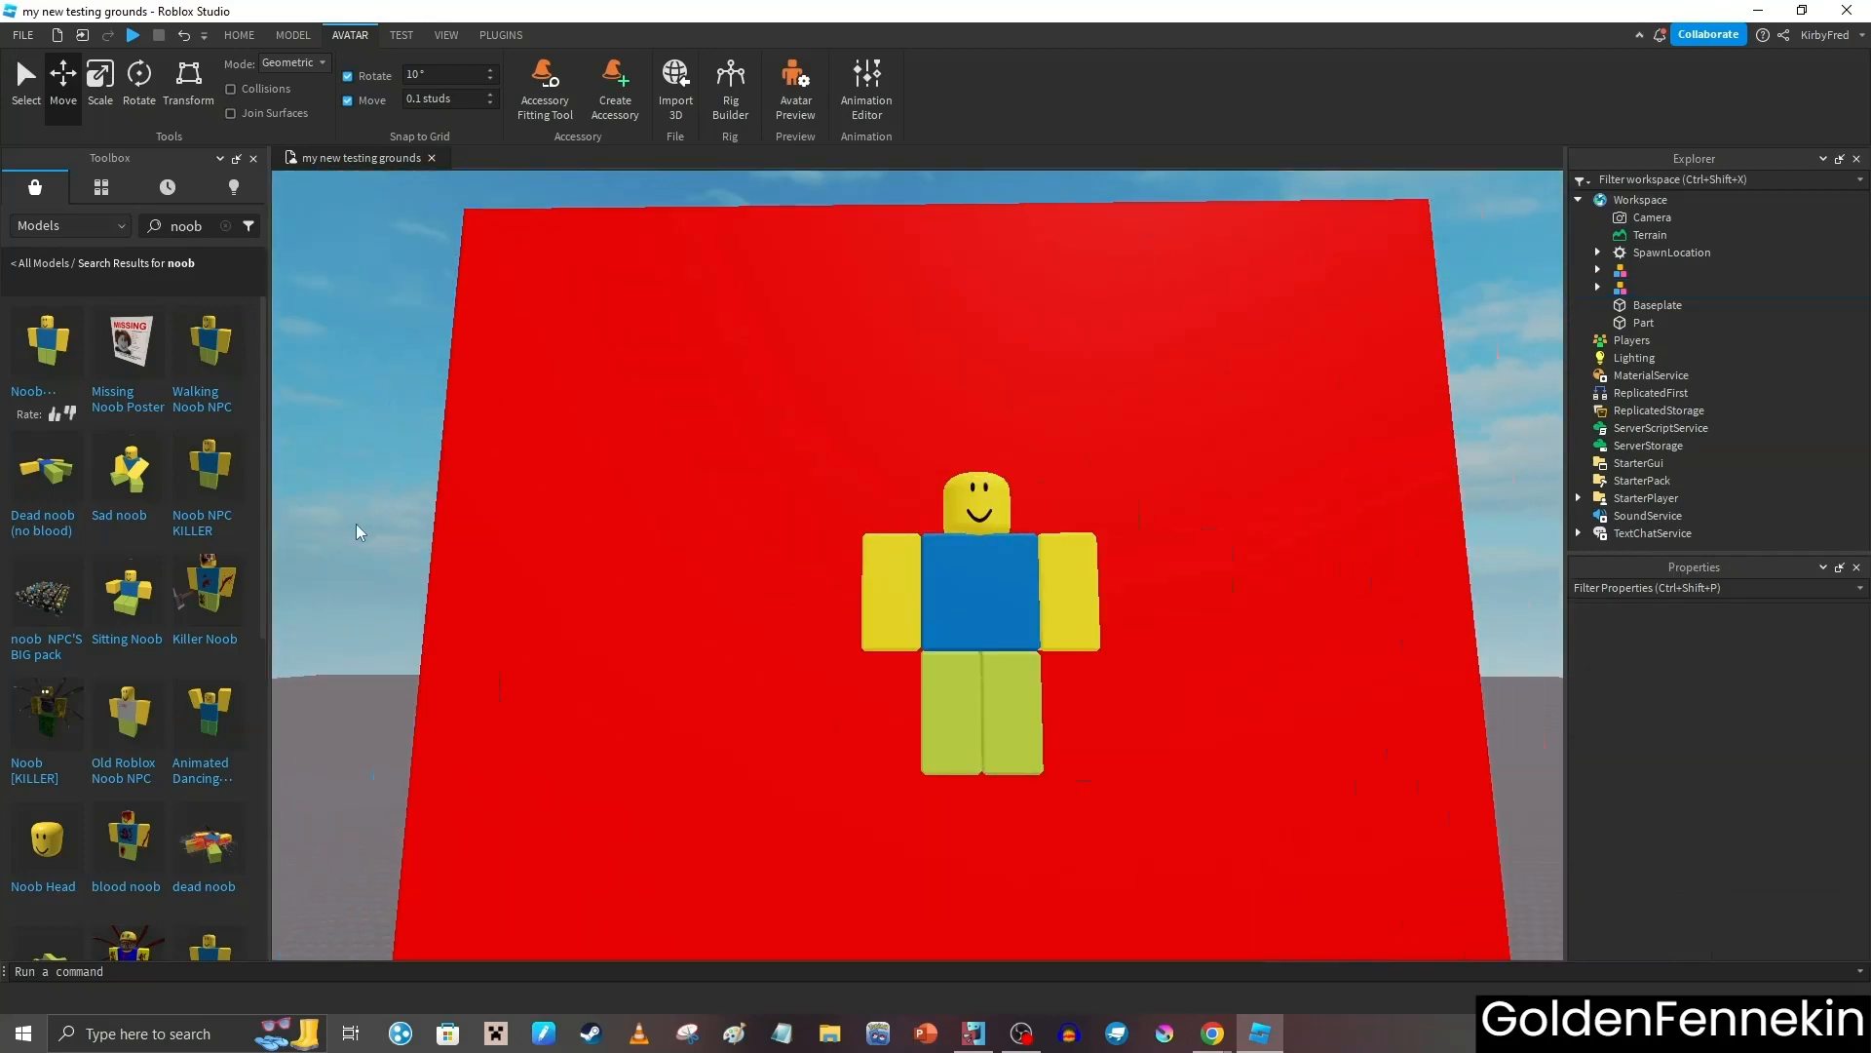
{"action": "key", "text": "w"}
{"action": "key", "text": "d"}
{"action": "key", "text": "w"}
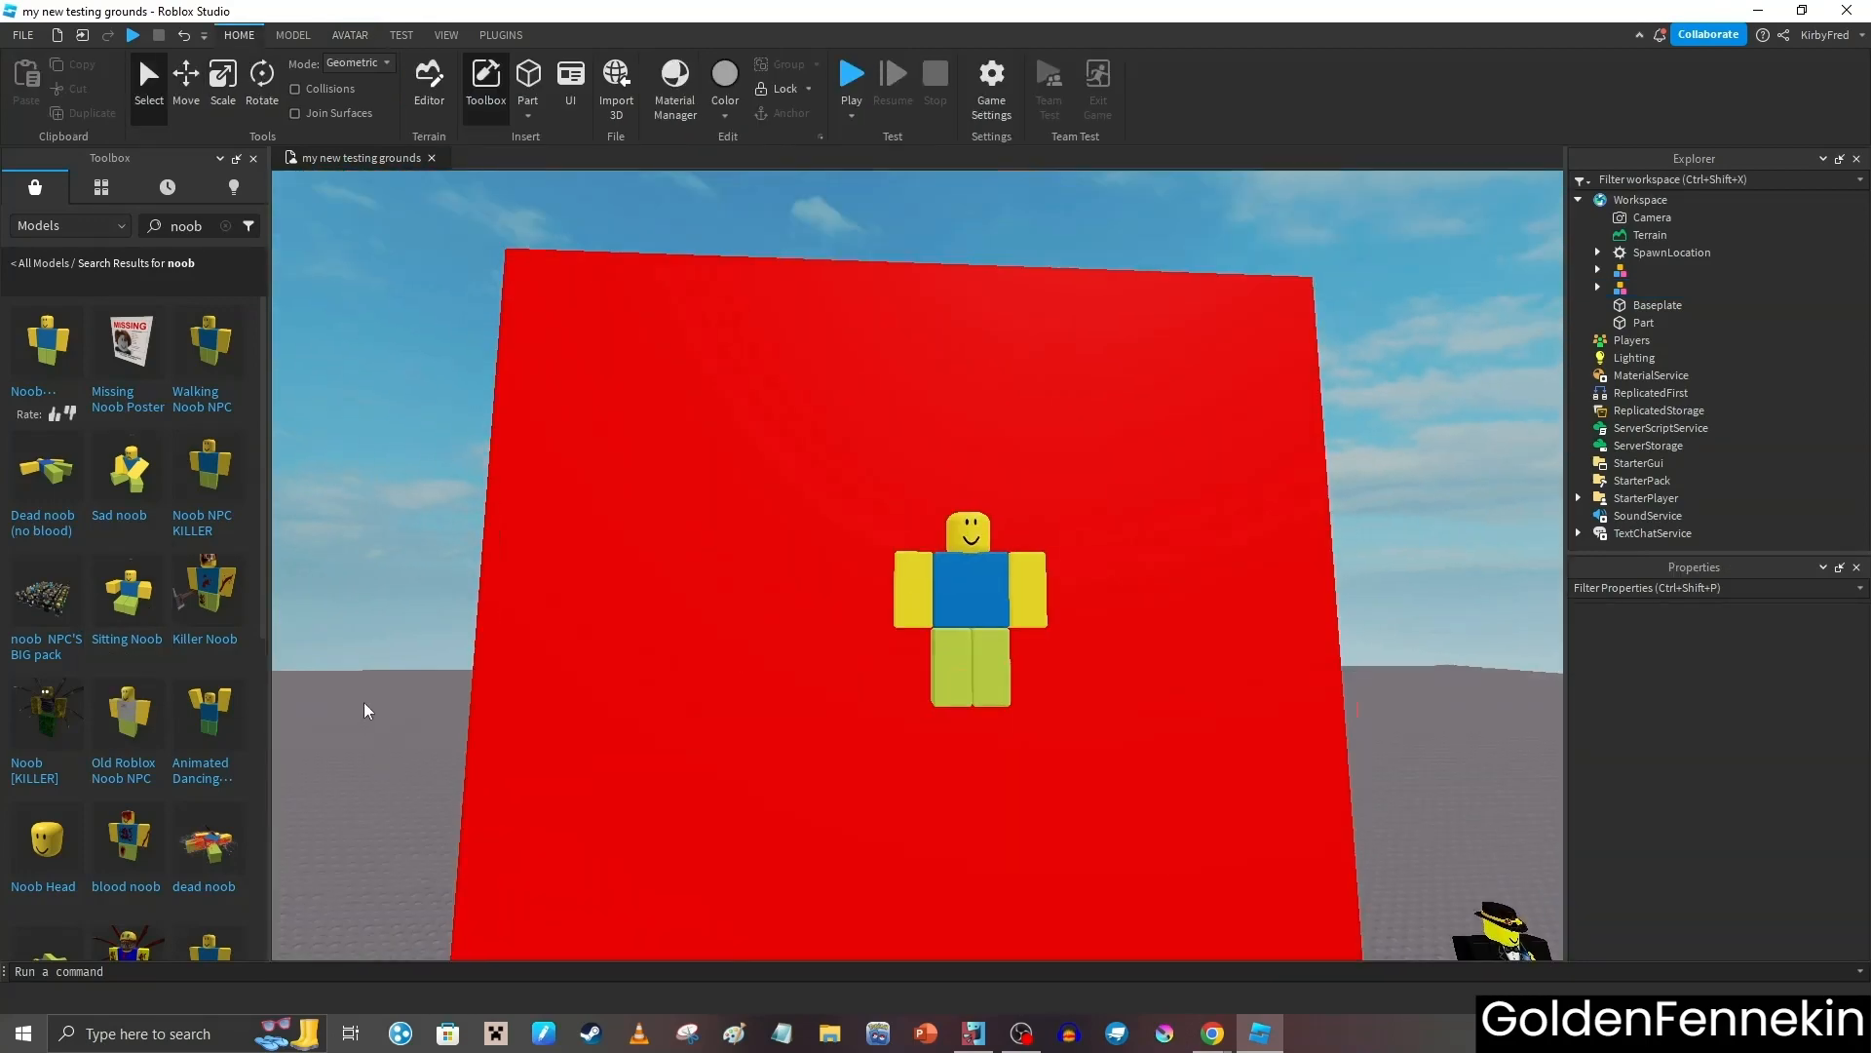
{"action": "key", "text": "w"}
{"action": "key", "text": "w"}
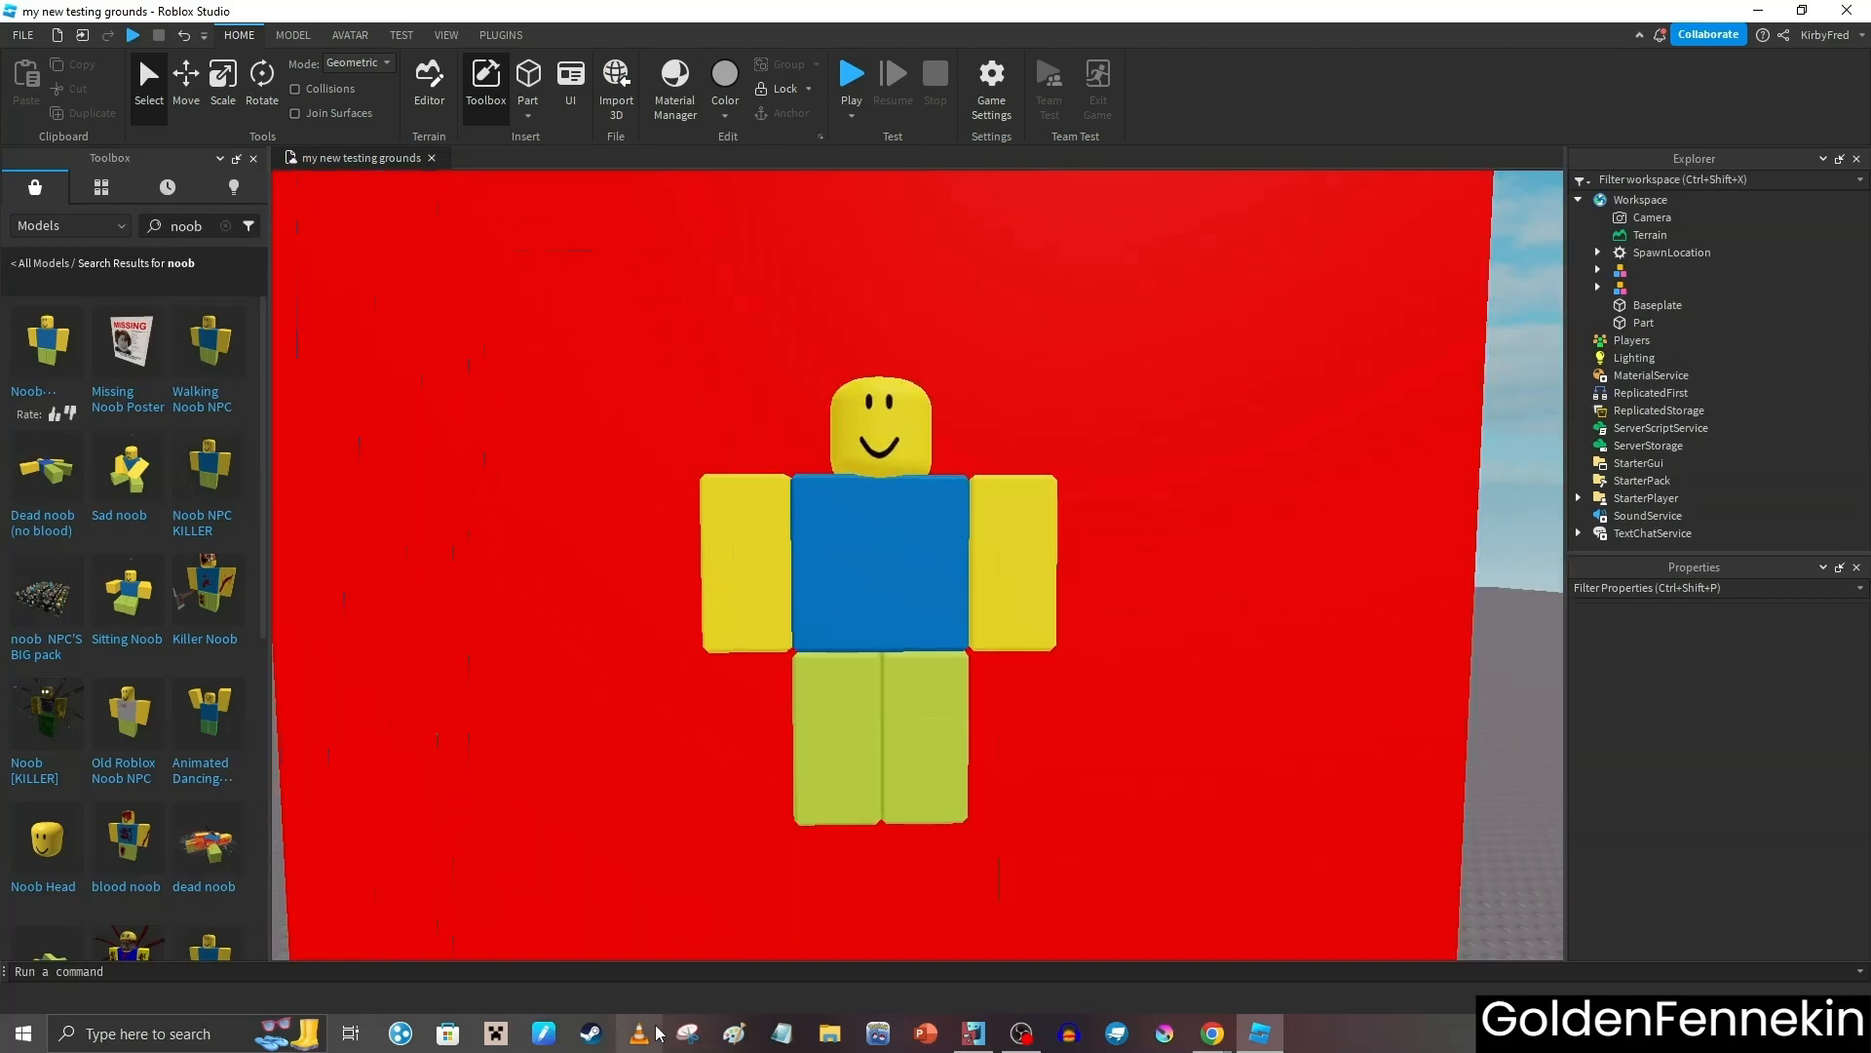
{"action": "left_click", "coordinate": [687, 1033]}
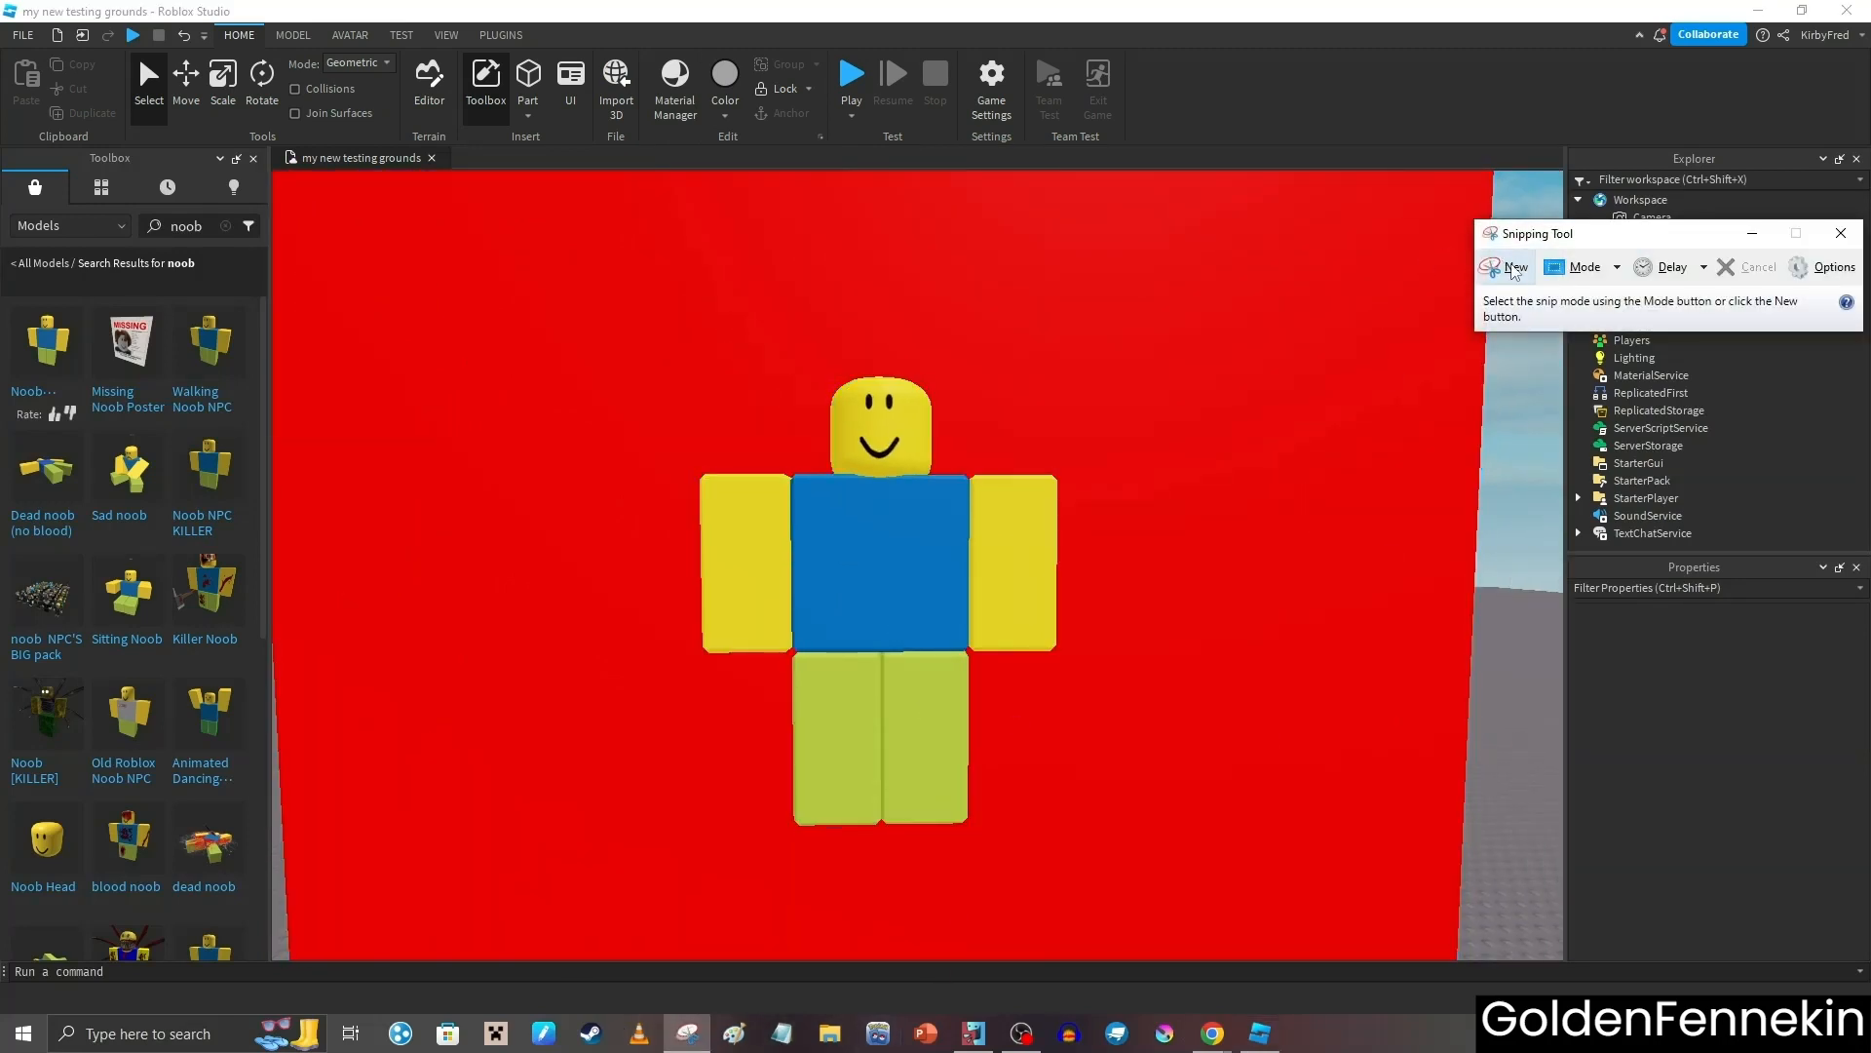
{"action": "left_click", "coordinate": [1511, 267]}
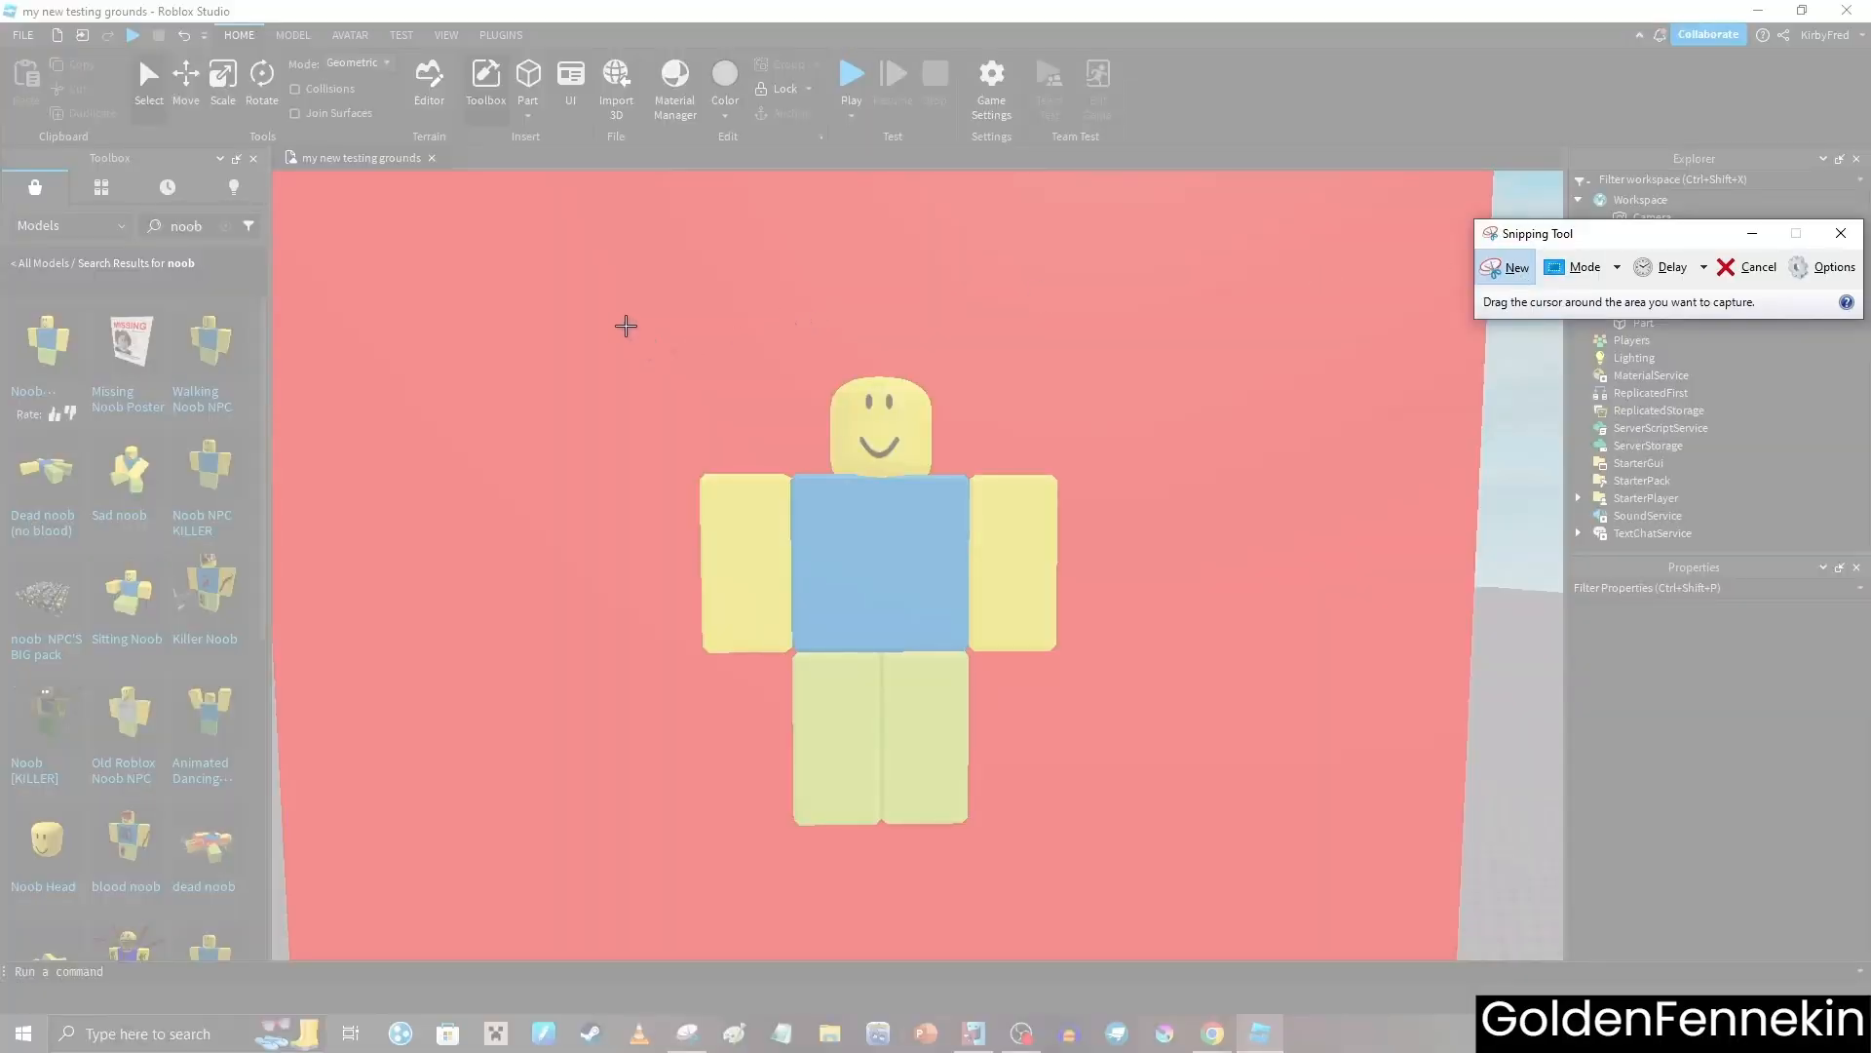
{"action": "left_click_drag", "start_coordinate": [626, 325], "coordinate": [1136, 885]}
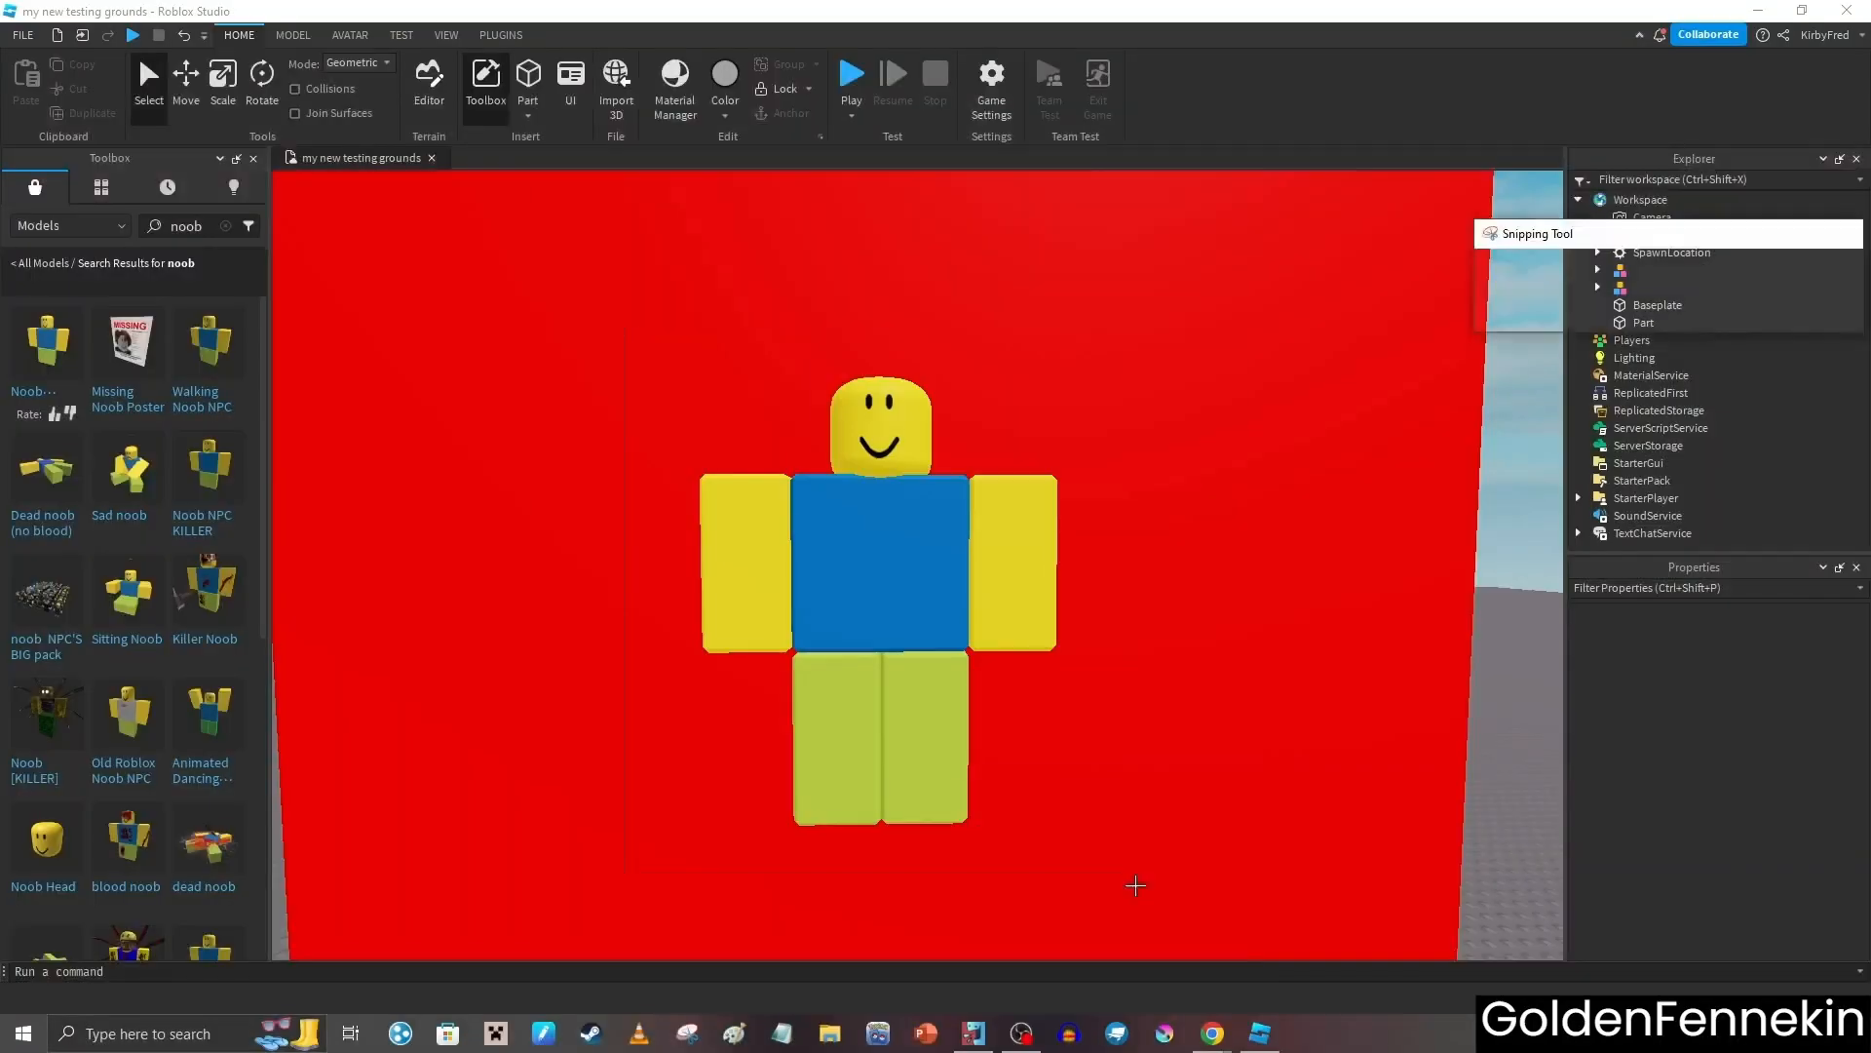
Switch to Krita and paste the captured Noob image as a new layer, interpreting its colors As Web
{"action": "left_click", "coordinate": [1070, 1035]}
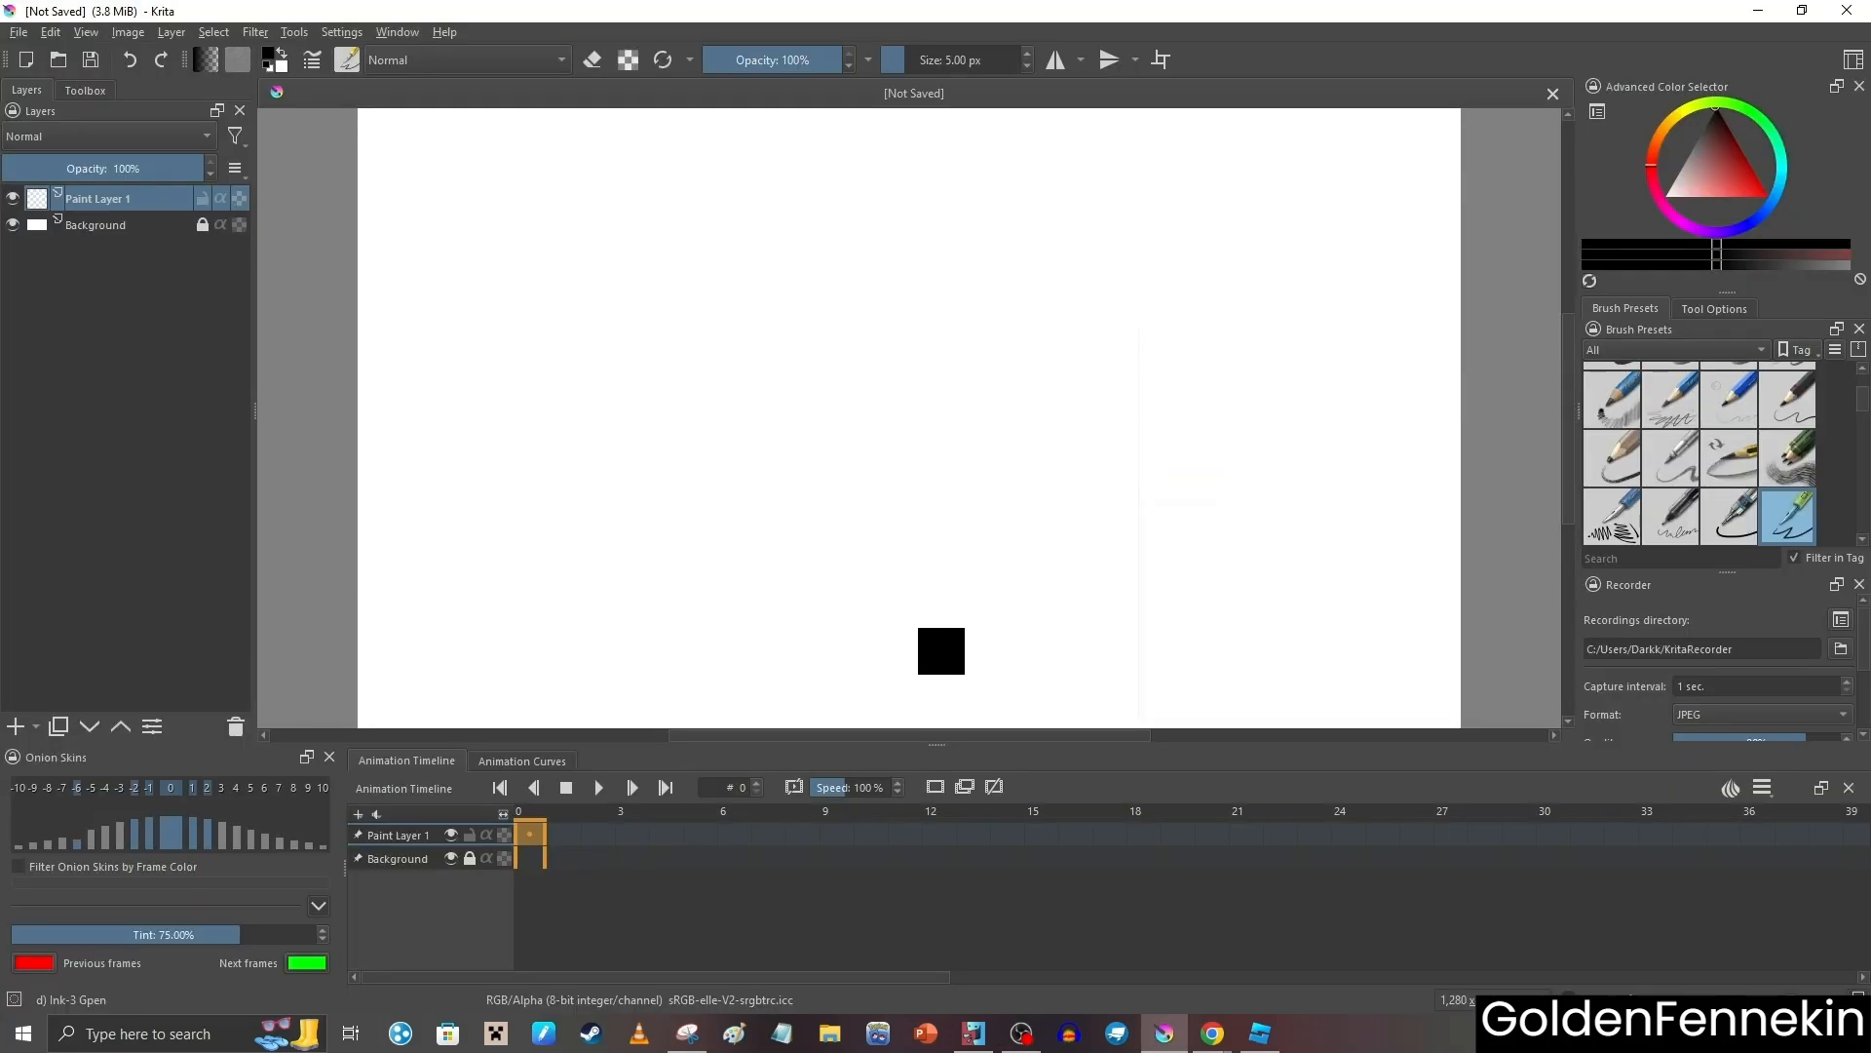
{"action": "key", "text": "ctrl+v"}
{"action": "left_click", "coordinate": [865, 591]}
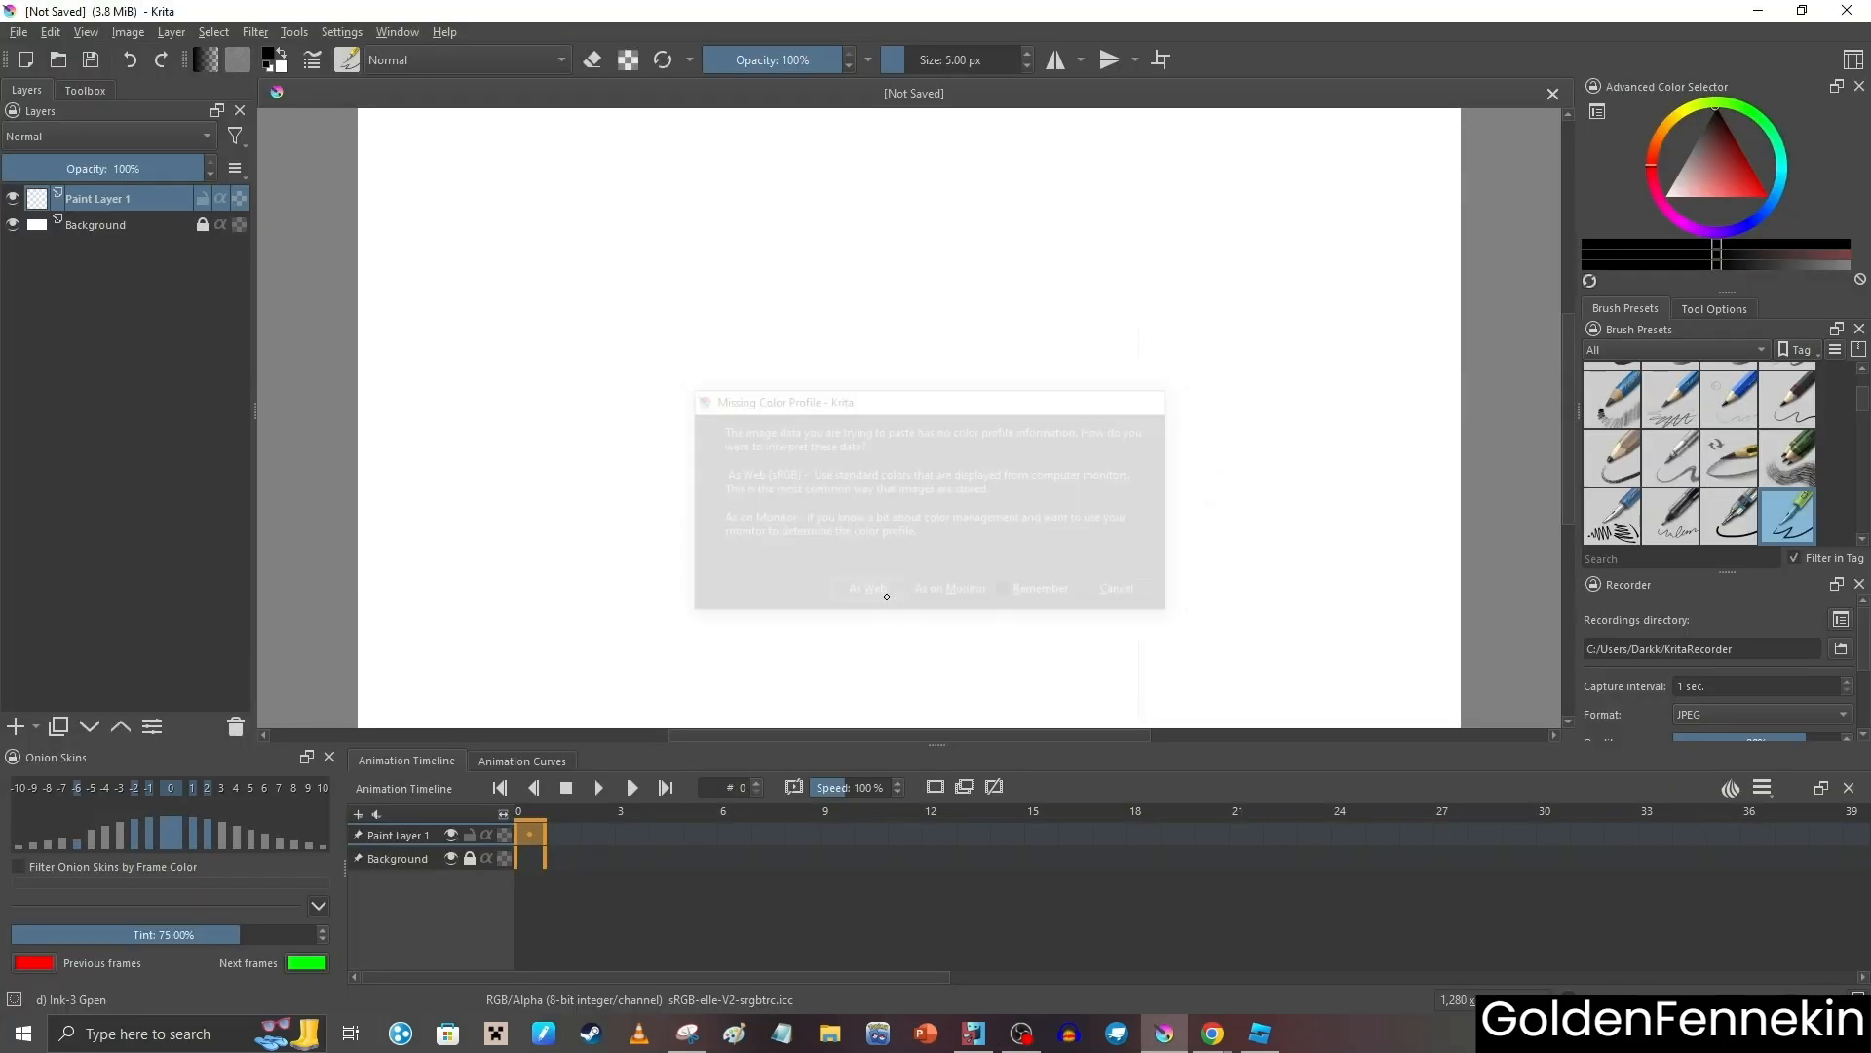
{"action": "scroll", "coordinate": [806, 527], "scroll_direction": "down", "scroll_amount": 1}
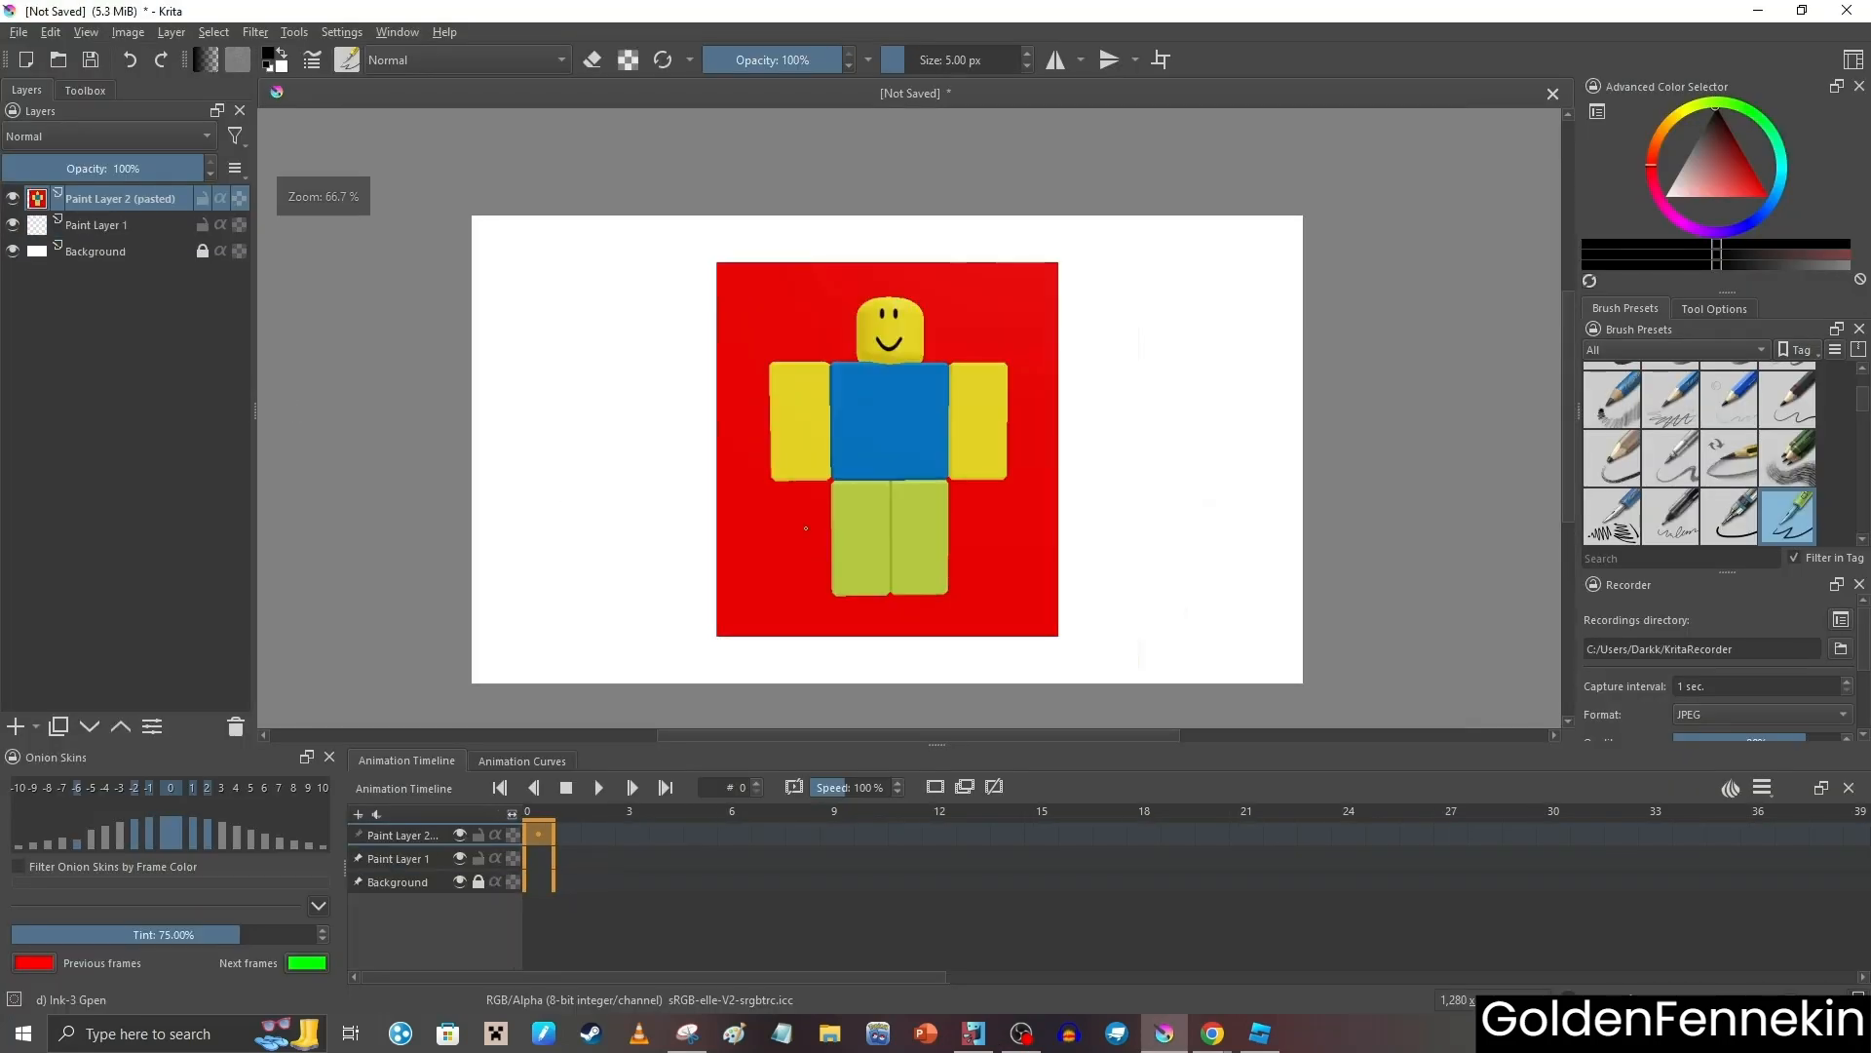
{"action": "left_click", "coordinate": [85, 92]}
{"action": "left_click", "coordinate": [39, 90]}
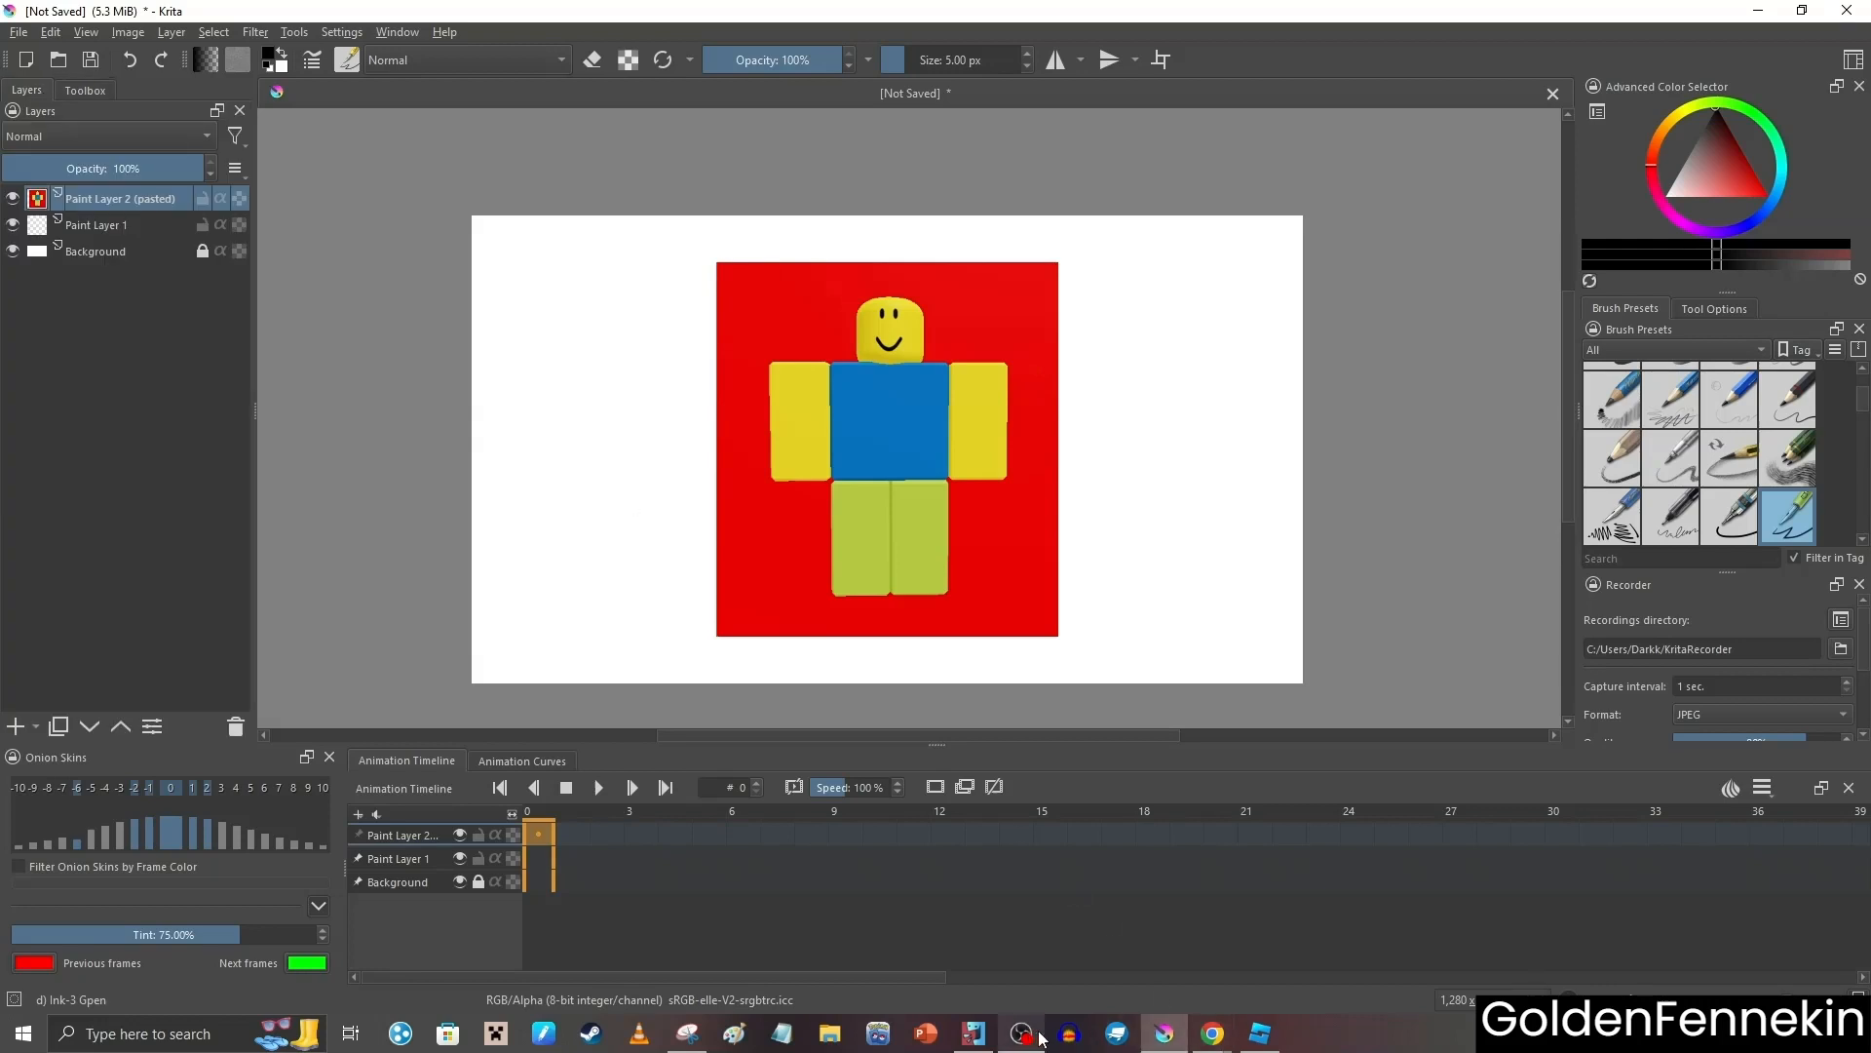
Switch to Roblox Studio, expand the Noob model's hierarchy and select its Head part
{"action": "mouse_move", "coordinate": [1261, 1033]}
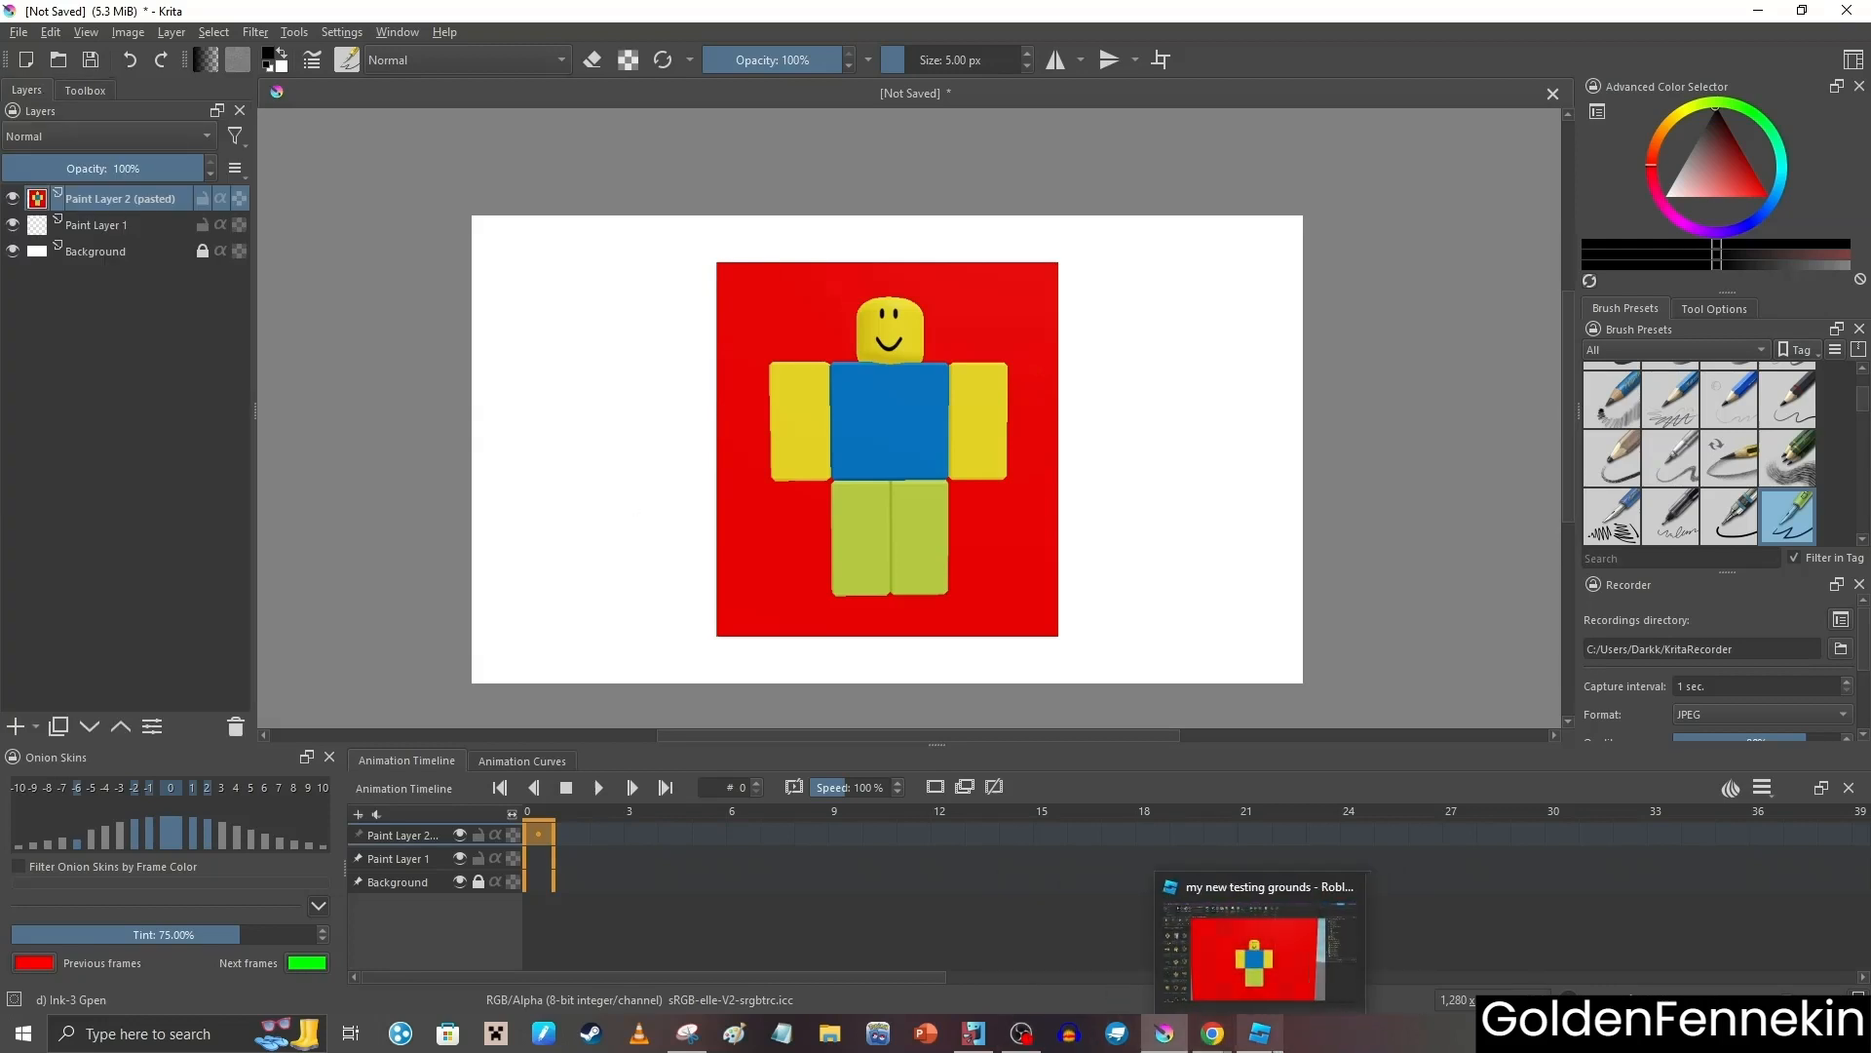
{"action": "left_click", "coordinate": [1245, 956]}
{"action": "scroll", "coordinate": [685, 446], "scroll_direction": "down", "scroll_amount": 5}
{"action": "scroll", "coordinate": [692, 434], "scroll_direction": "up", "scroll_amount": 6}
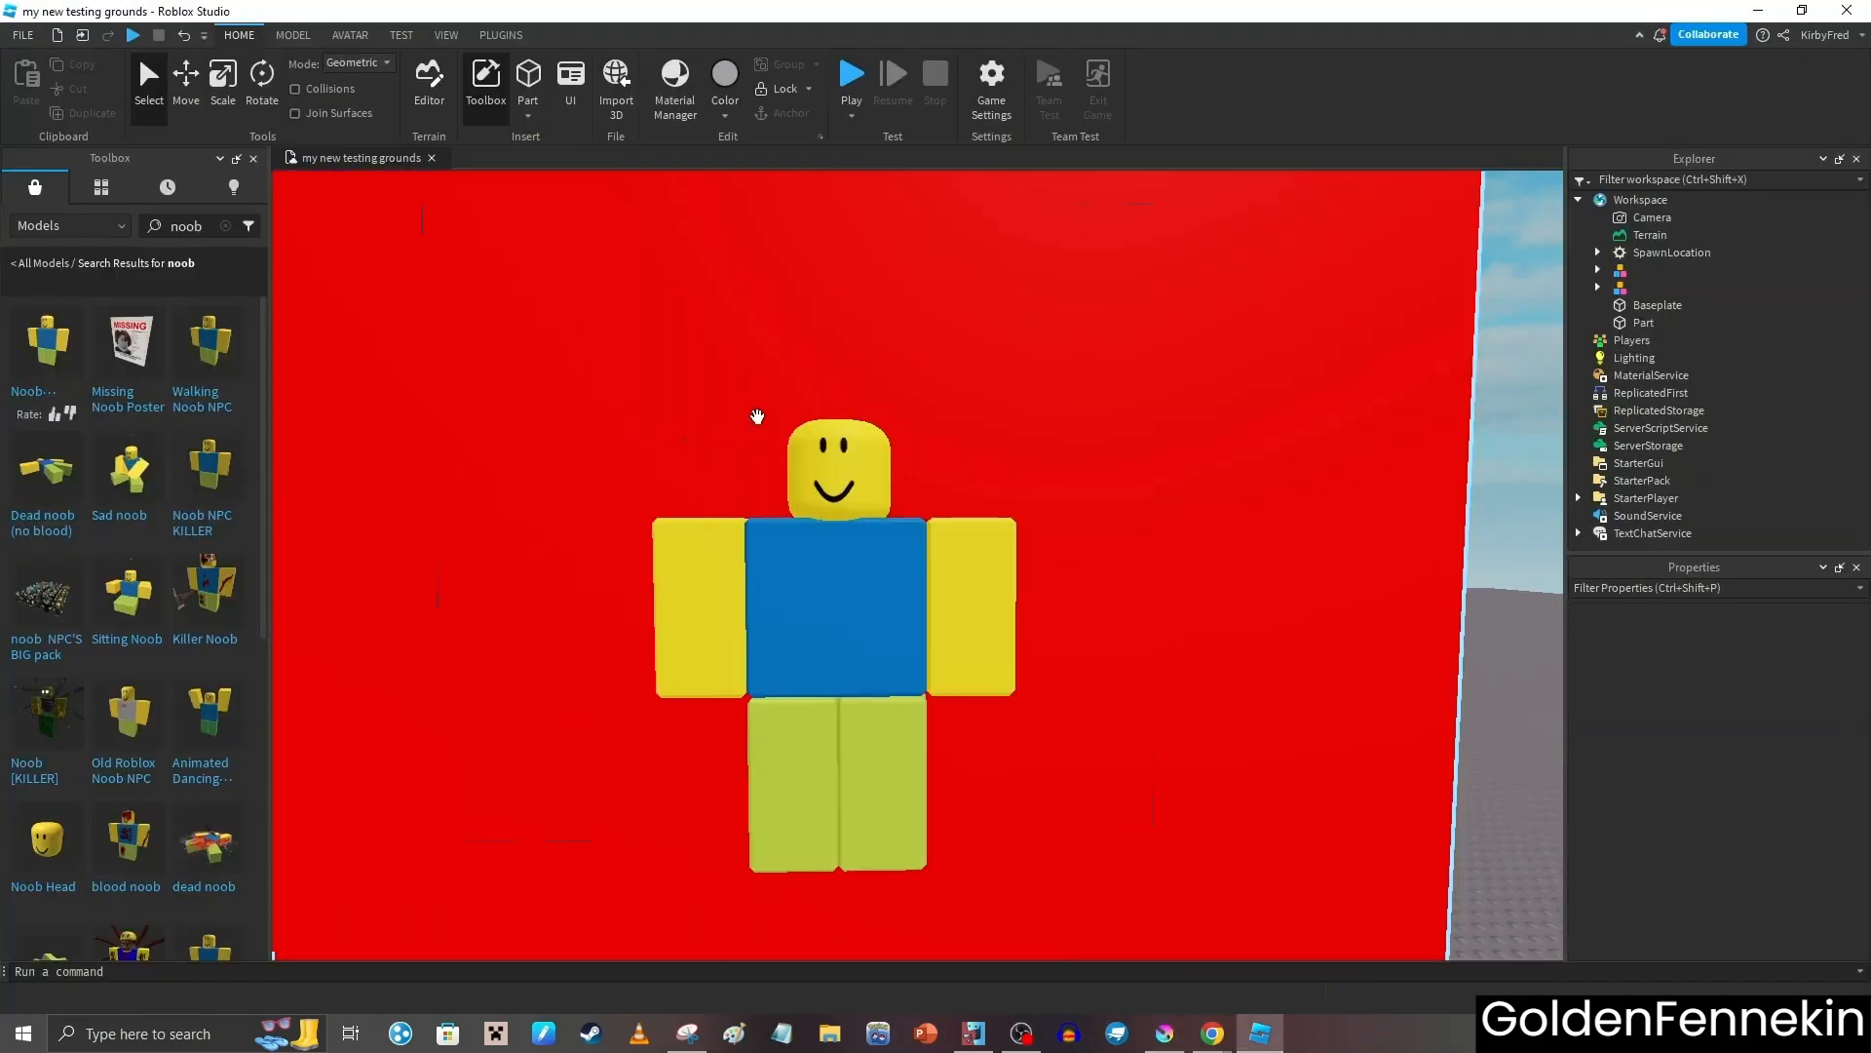
{"action": "left_click", "coordinate": [840, 466]}
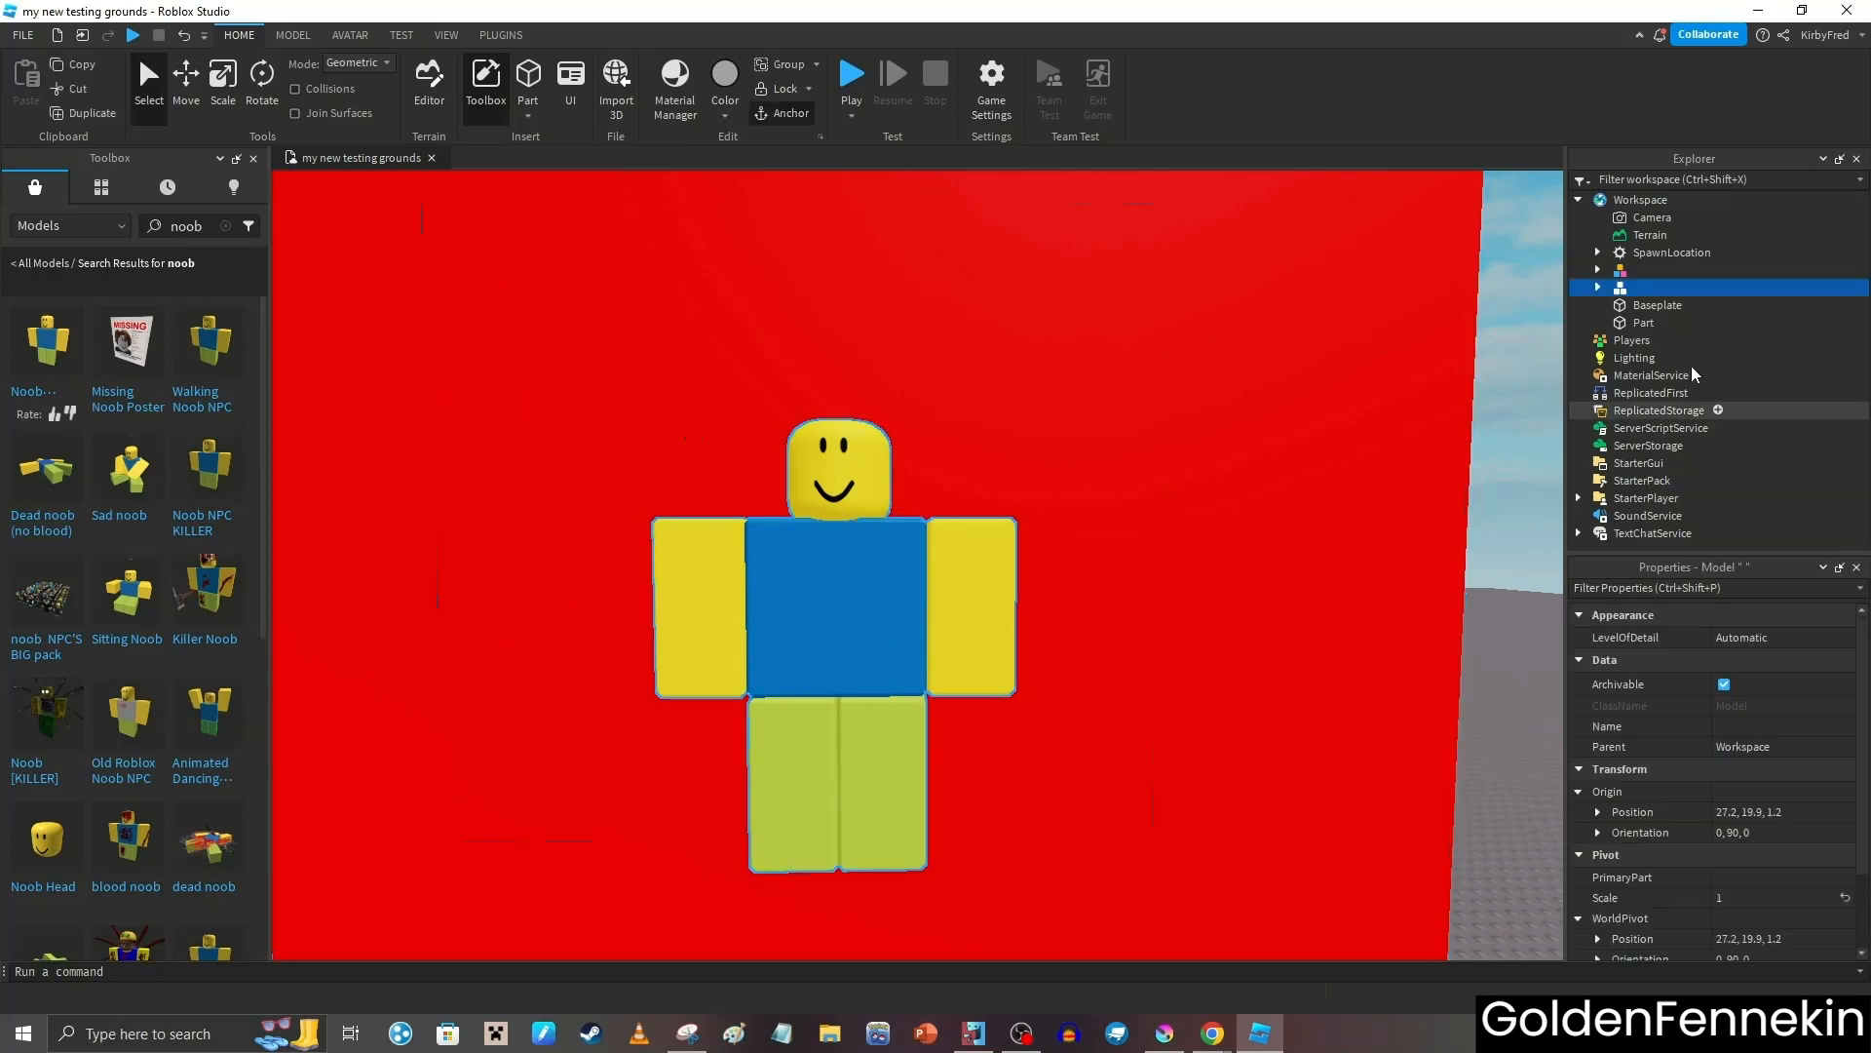
{"action": "left_click", "coordinate": [1598, 287]}
{"action": "left_click", "coordinate": [1666, 323]}
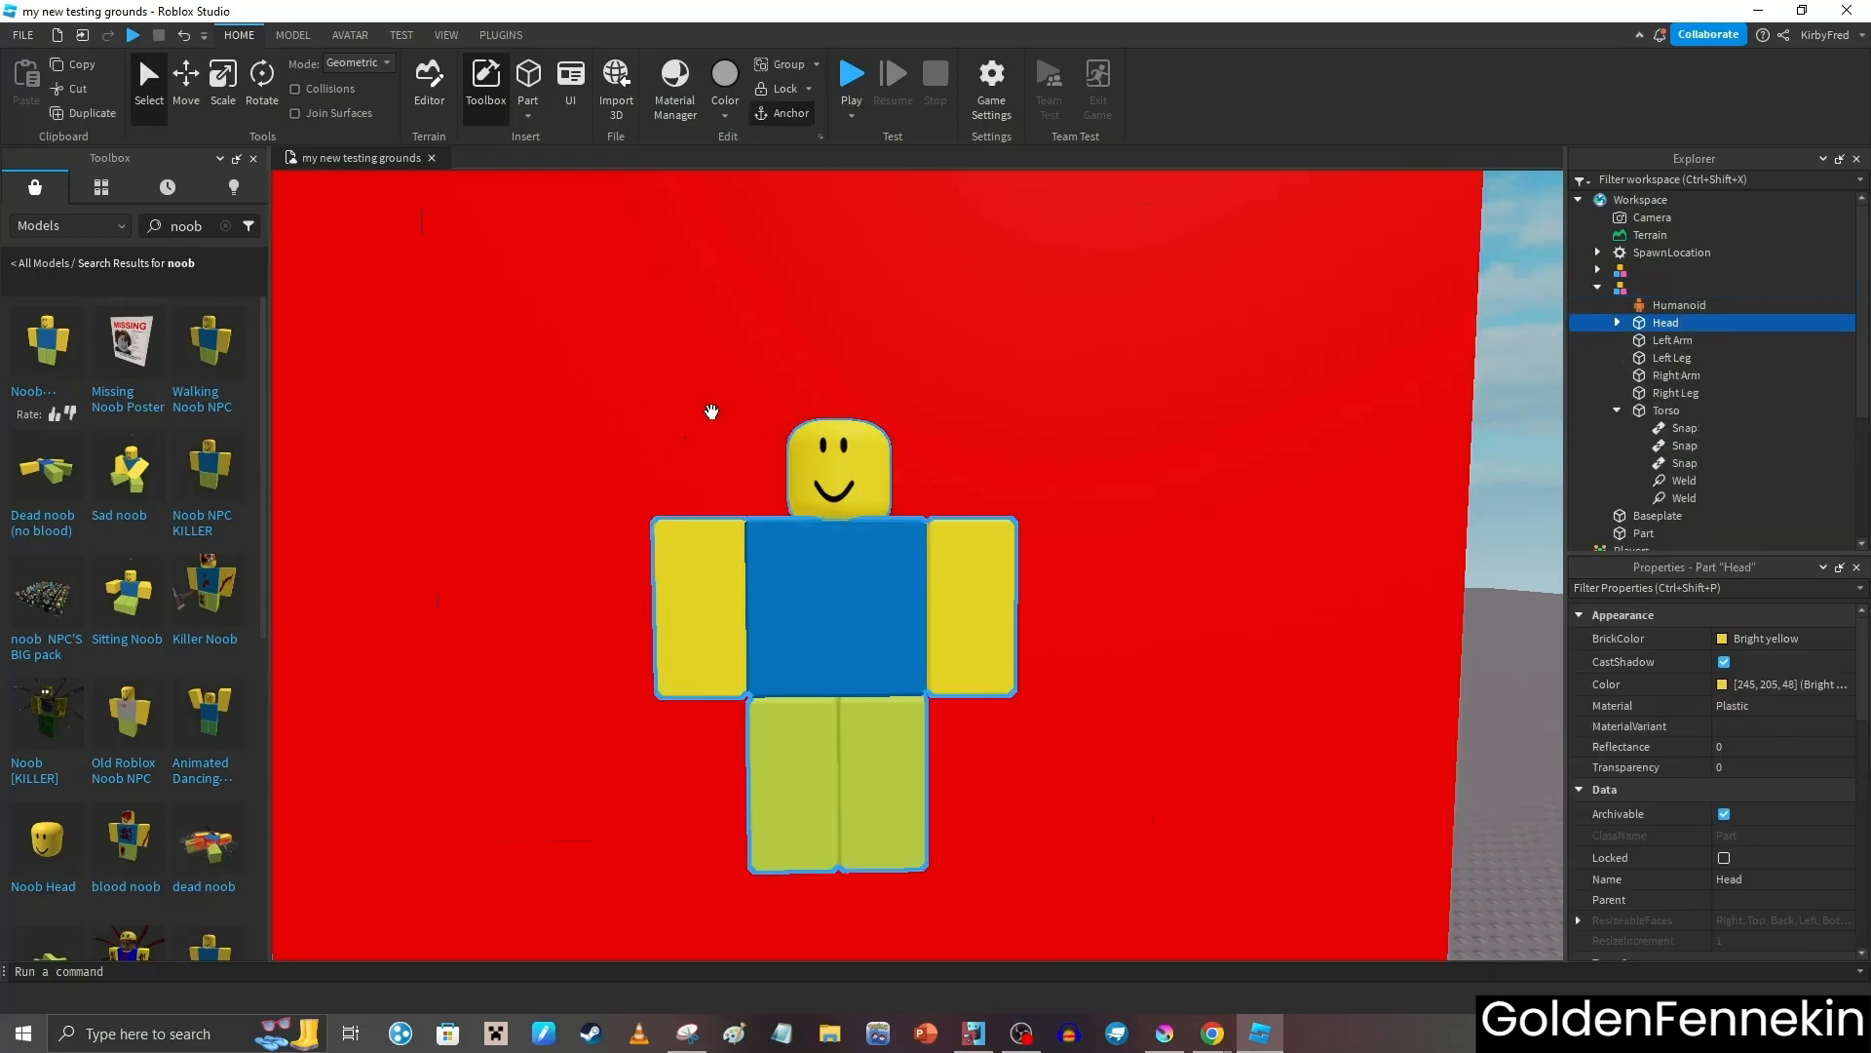
Rotate the Noob's Head part to tilt it forward so the chin dips over the torso's front, and deselect it
{"action": "left_click", "coordinate": [261, 78]}
{"action": "left_click", "coordinate": [292, 35]}
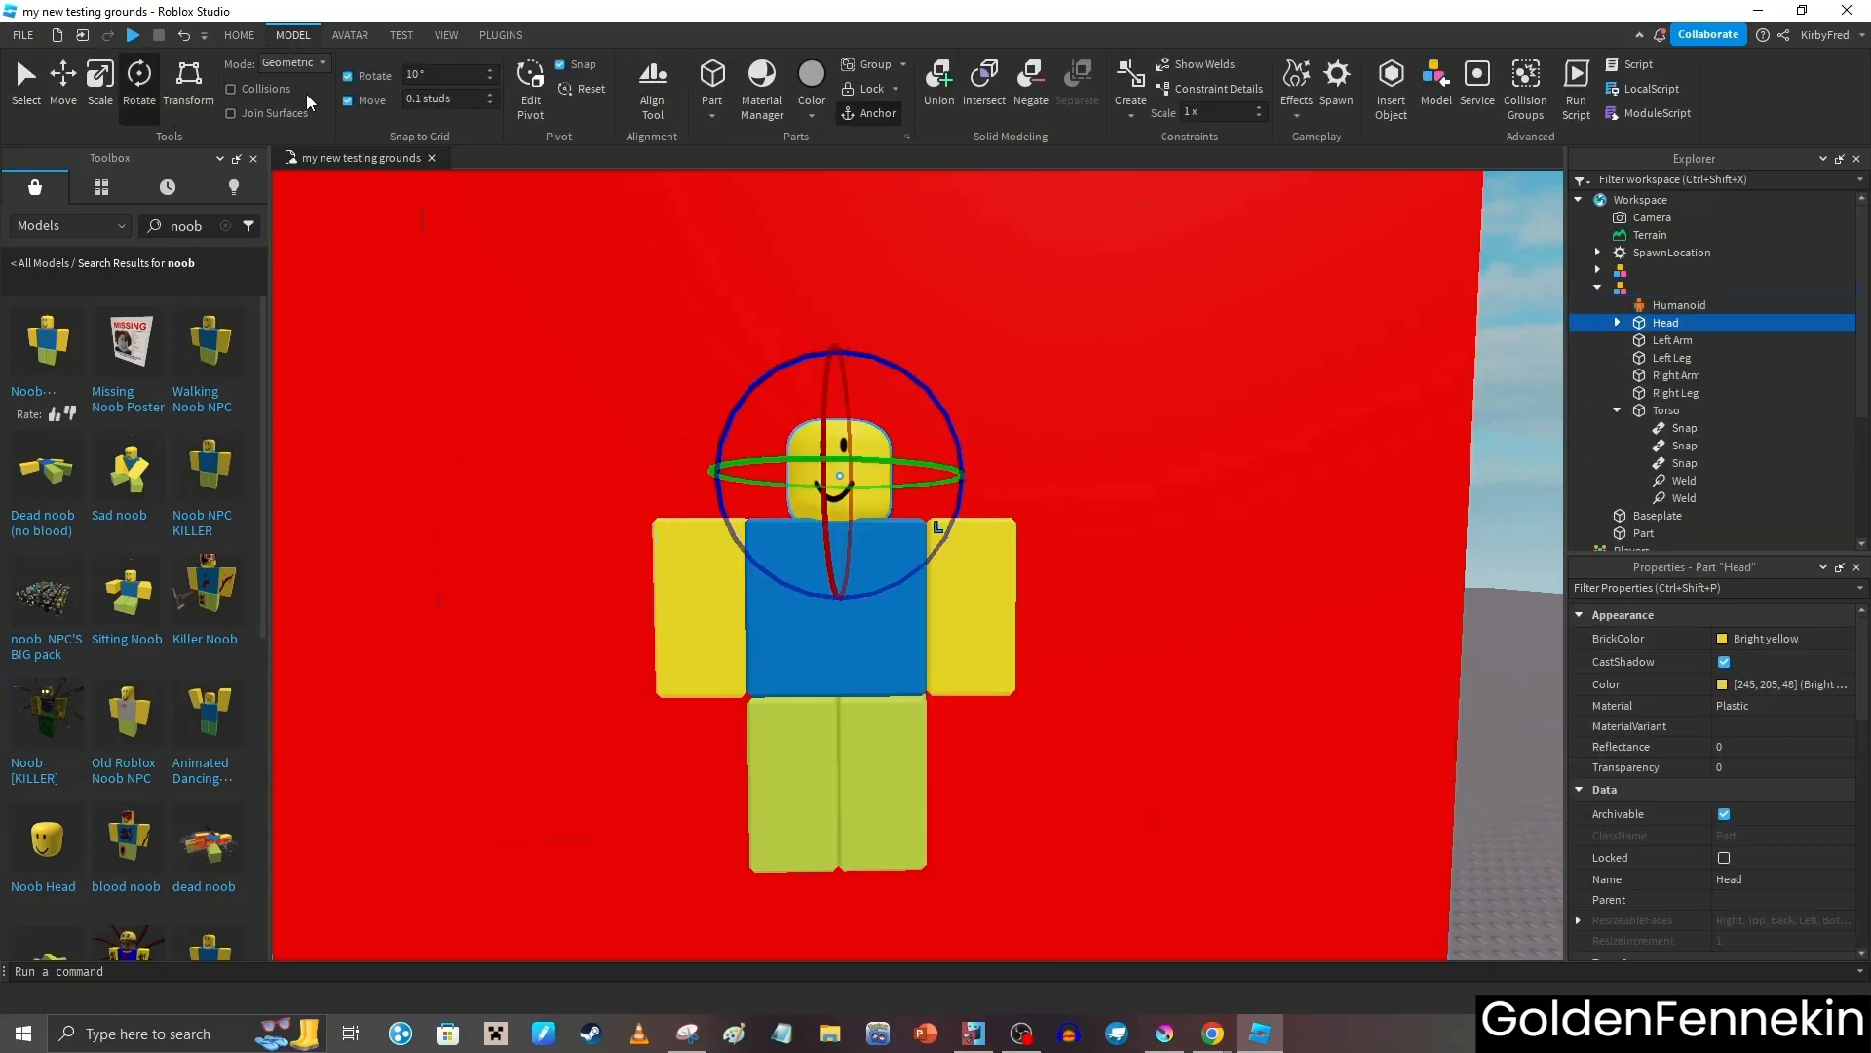
{"action": "left_click", "coordinate": [237, 35]}
{"action": "left_click", "coordinate": [543, 494]}
{"action": "left_click", "coordinate": [813, 458]}
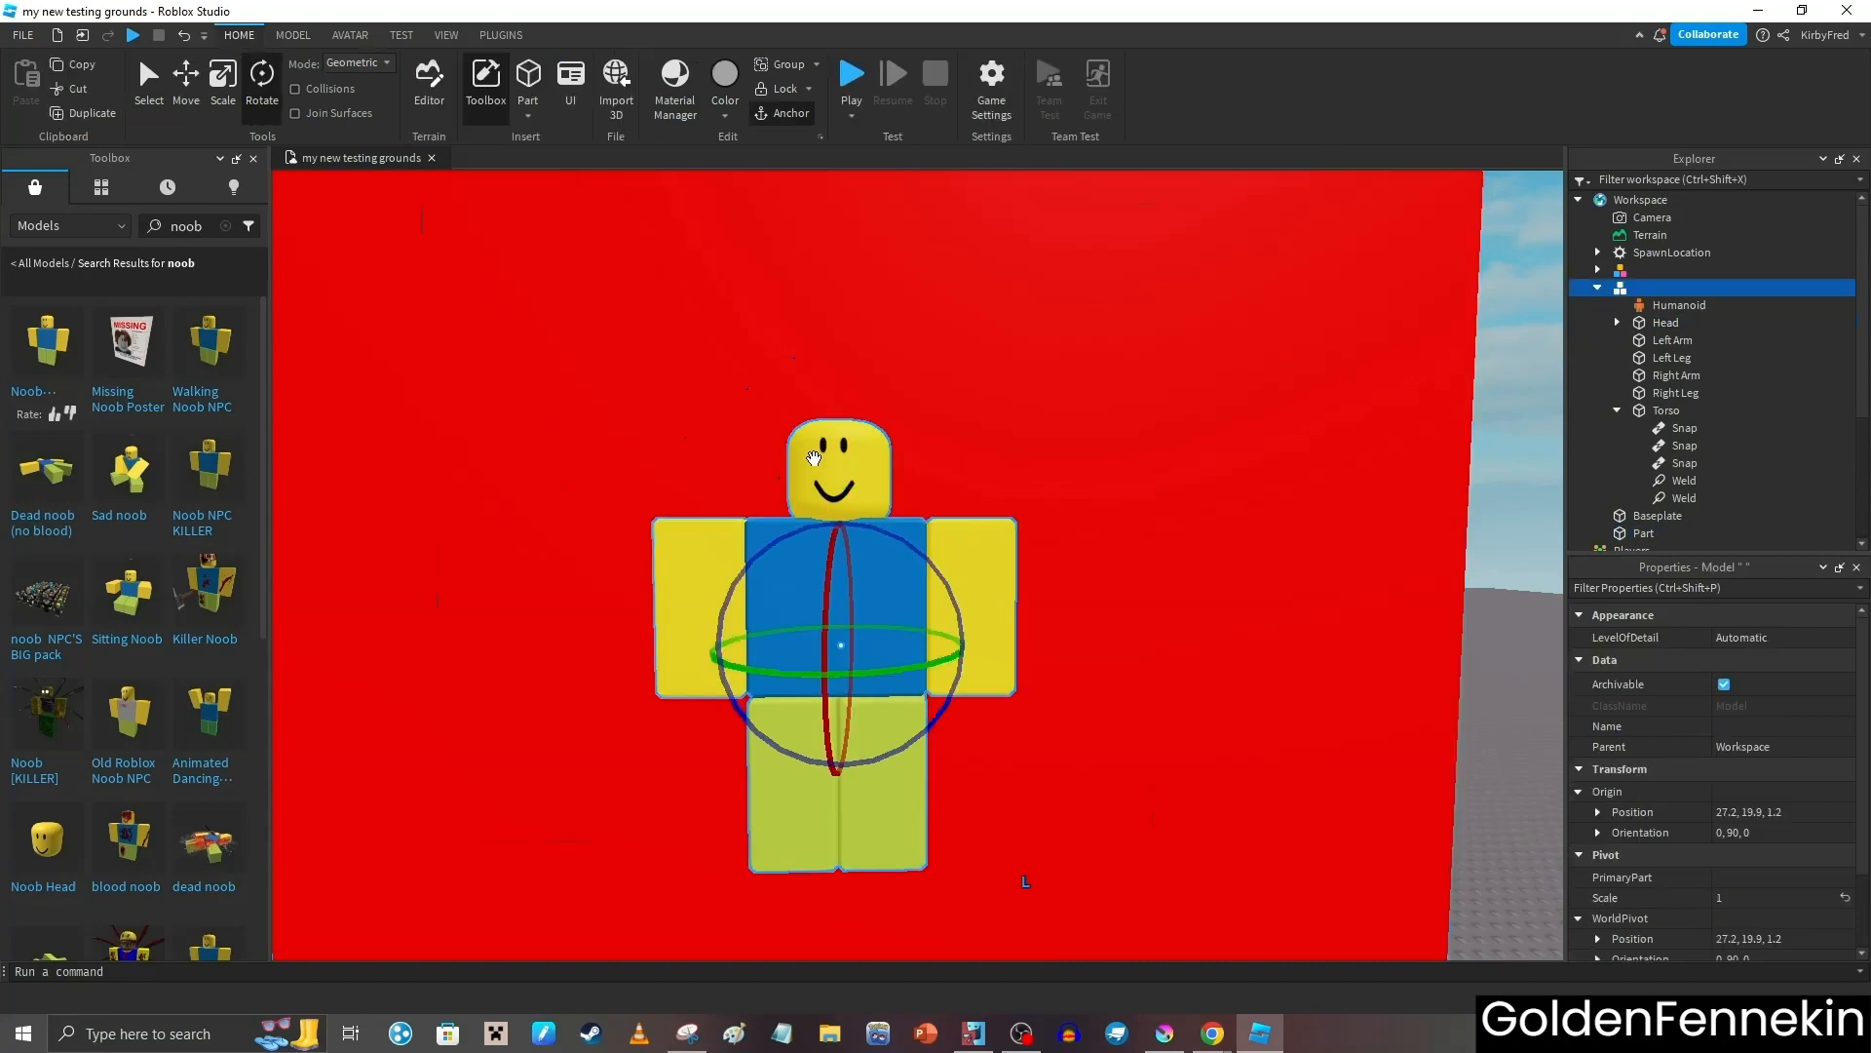
{"action": "left_click", "coordinate": [814, 458]}
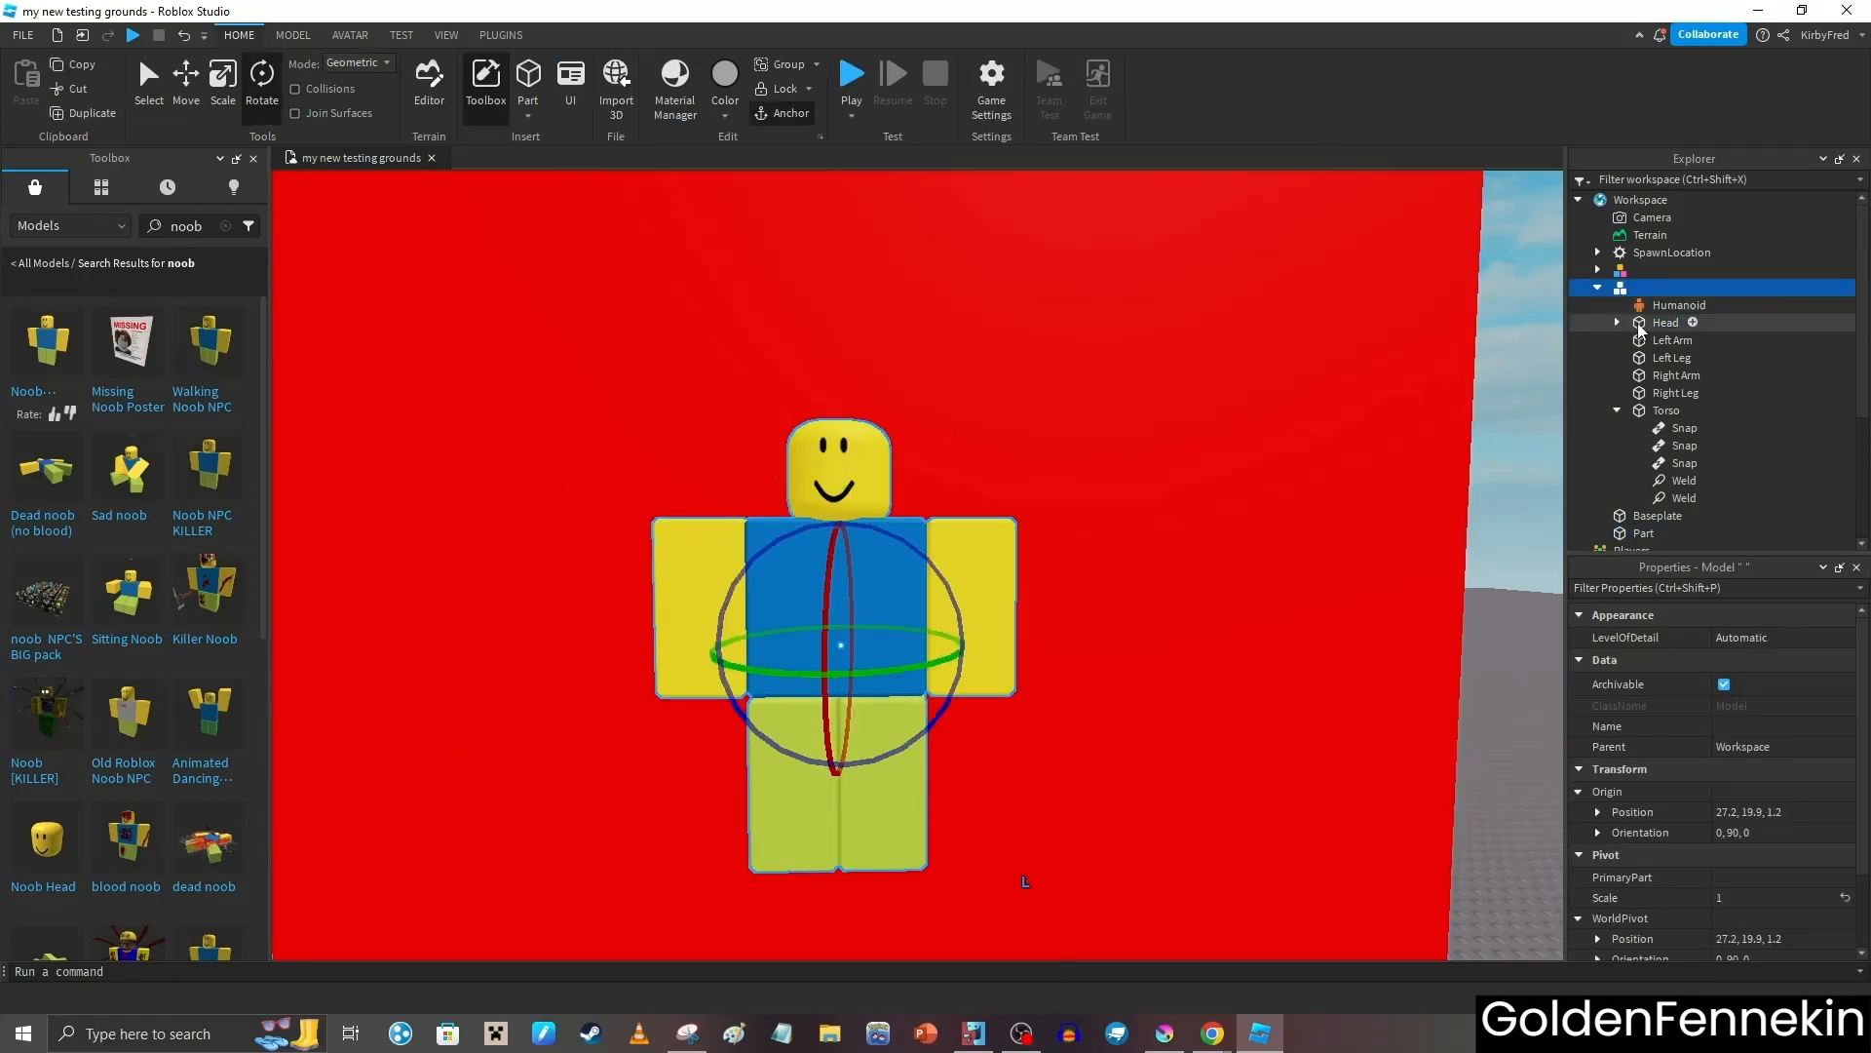
{"action": "right_click", "coordinate": [1519, 488]}
{"action": "key", "text": "w"}
{"action": "key", "text": "d"}
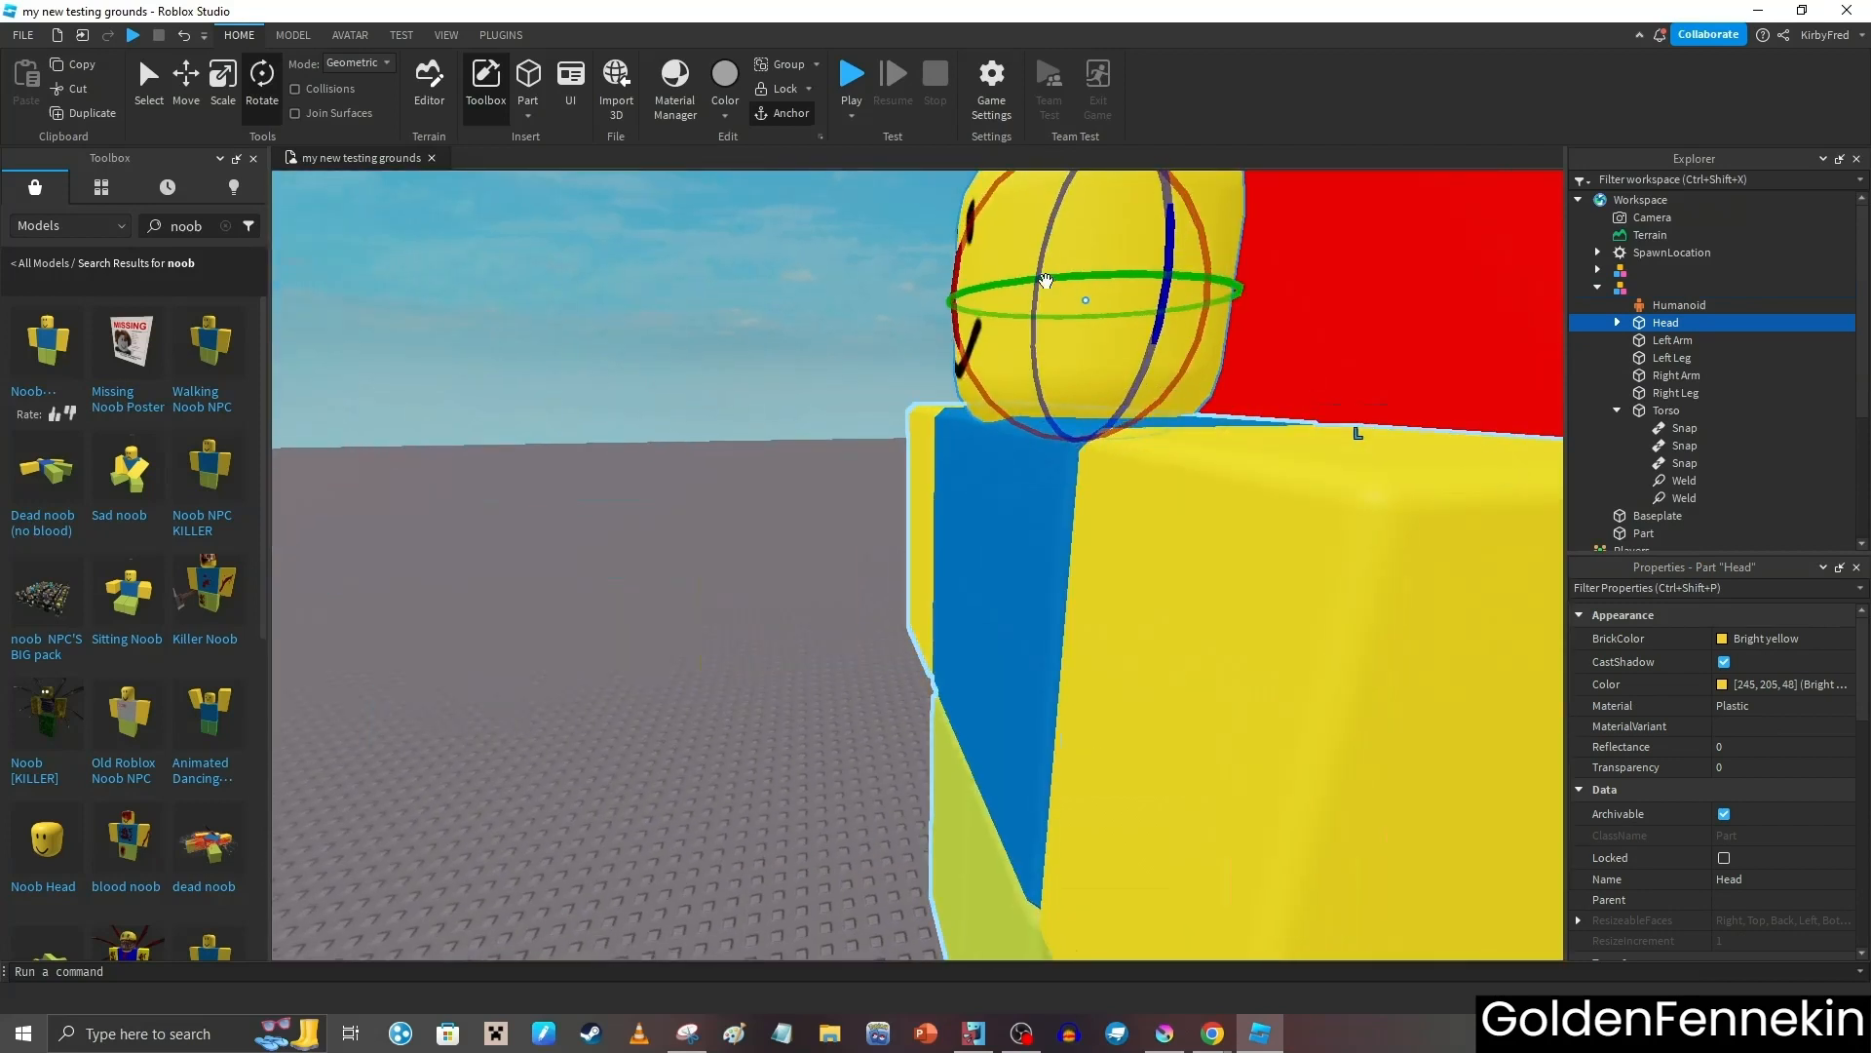
{"action": "left_click_drag", "start_coordinate": [1046, 282], "coordinate": [761, 334]}
{"action": "left_click", "coordinate": [185, 83]}
{"action": "left_click", "coordinate": [773, 343]}
Frame the whole Noob from the front again, centered against the red wall with the tilted head in view
{"action": "key", "text": "d"}
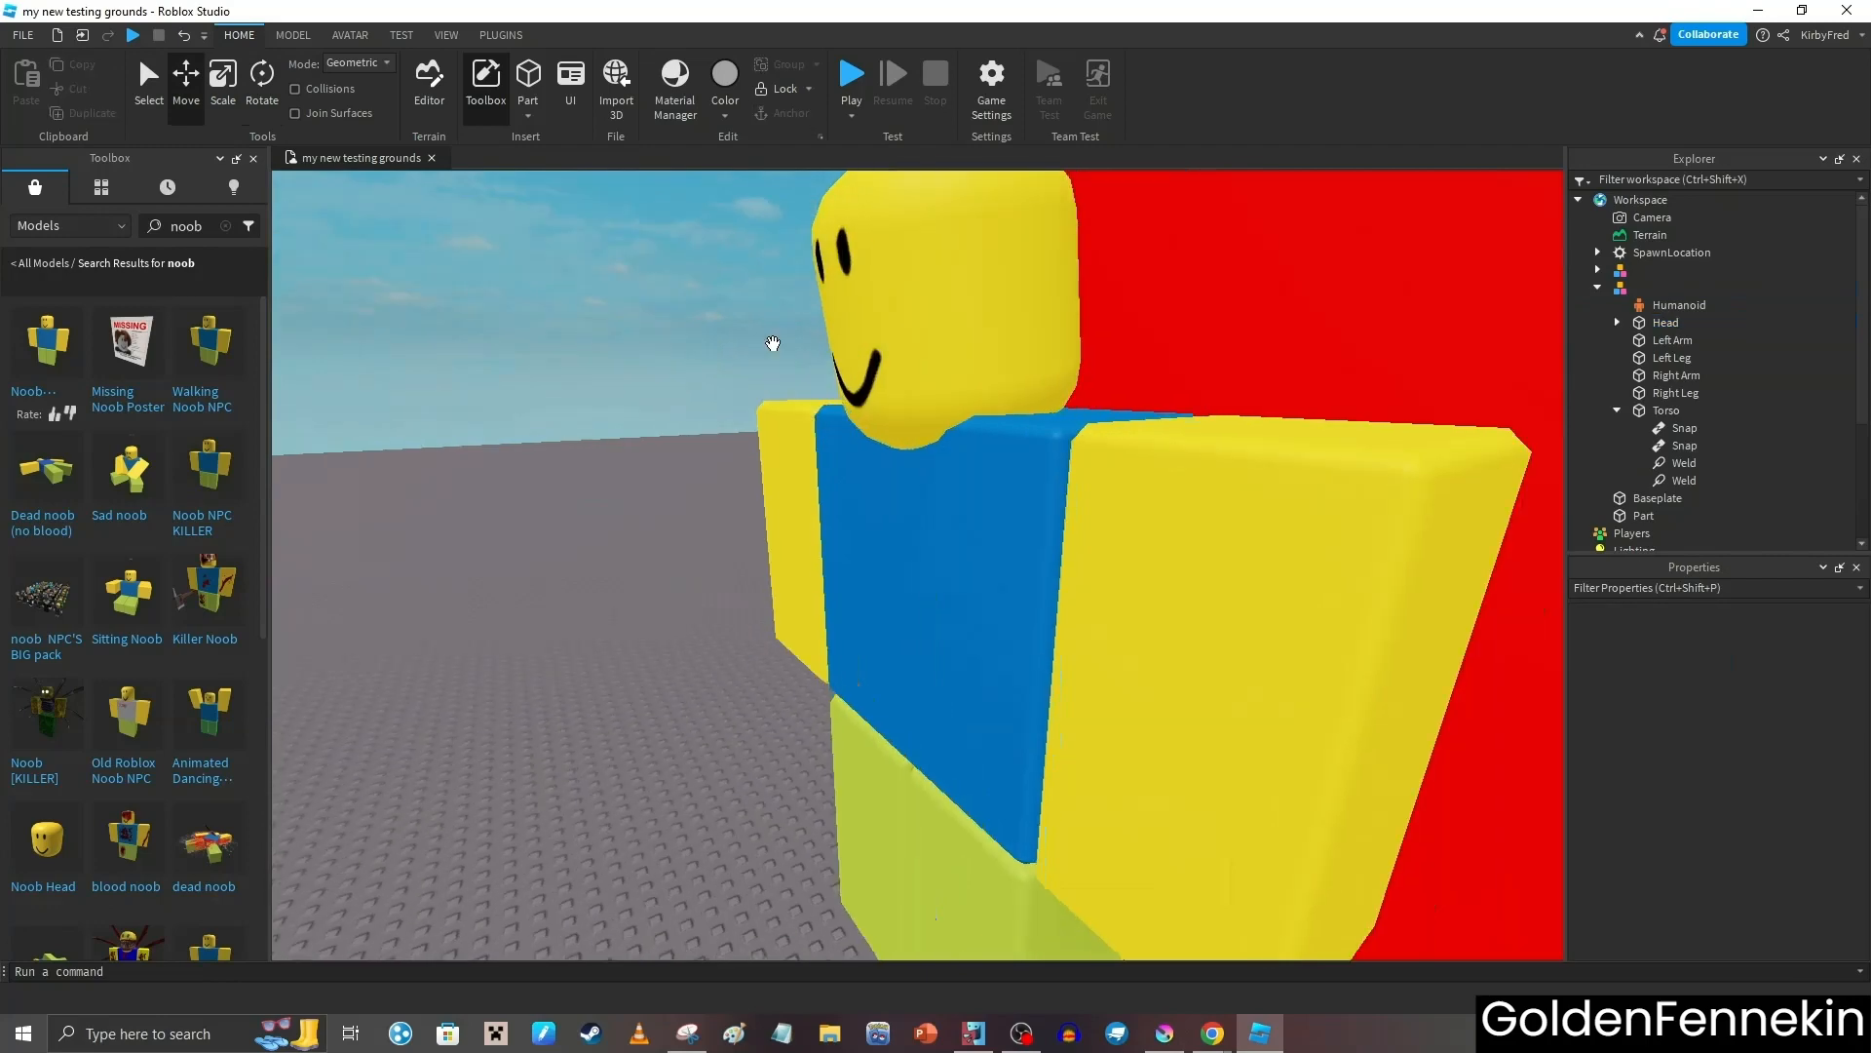
{"action": "scroll", "coordinate": [773, 343], "scroll_direction": "down", "scroll_amount": 10}
{"action": "scroll", "coordinate": [773, 343], "scroll_direction": "up", "scroll_amount": 5}
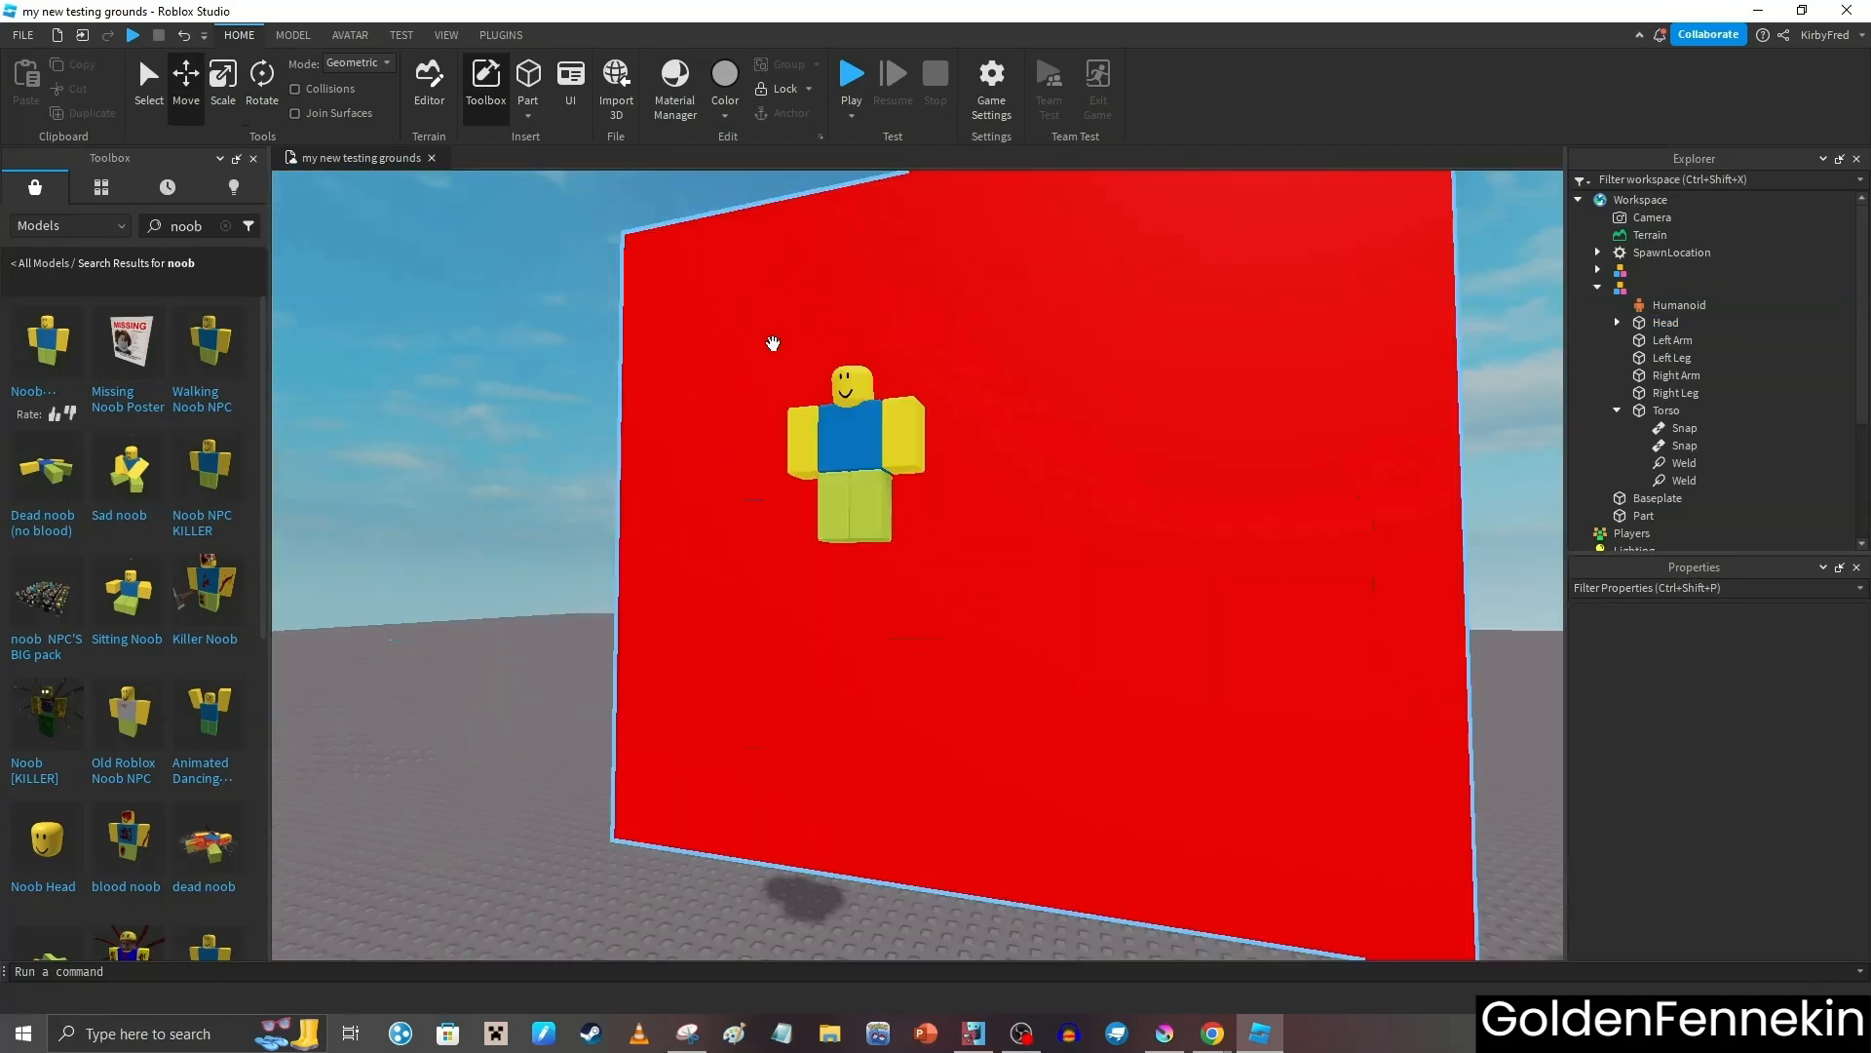
{"action": "scroll", "coordinate": [773, 343], "scroll_direction": "up", "scroll_amount": 5}
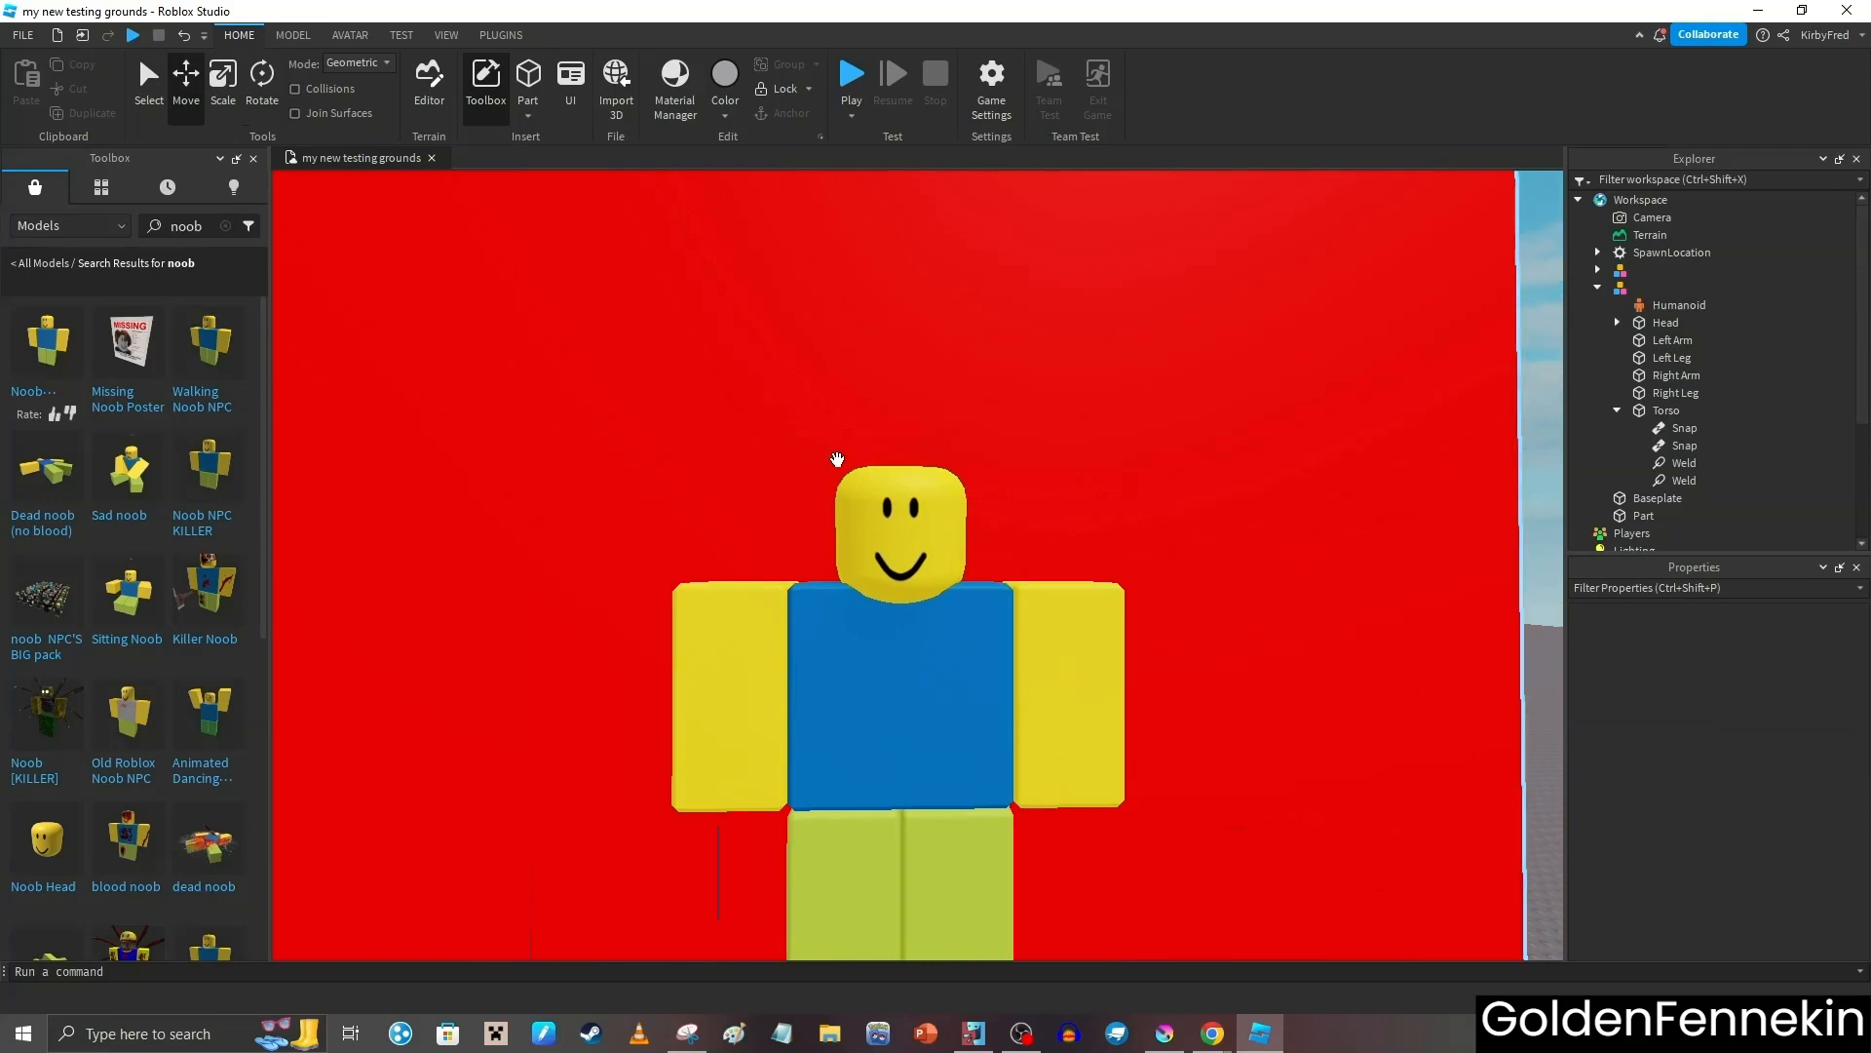
{"action": "key", "text": "d"}
{"action": "left_click", "coordinate": [685, 1035]}
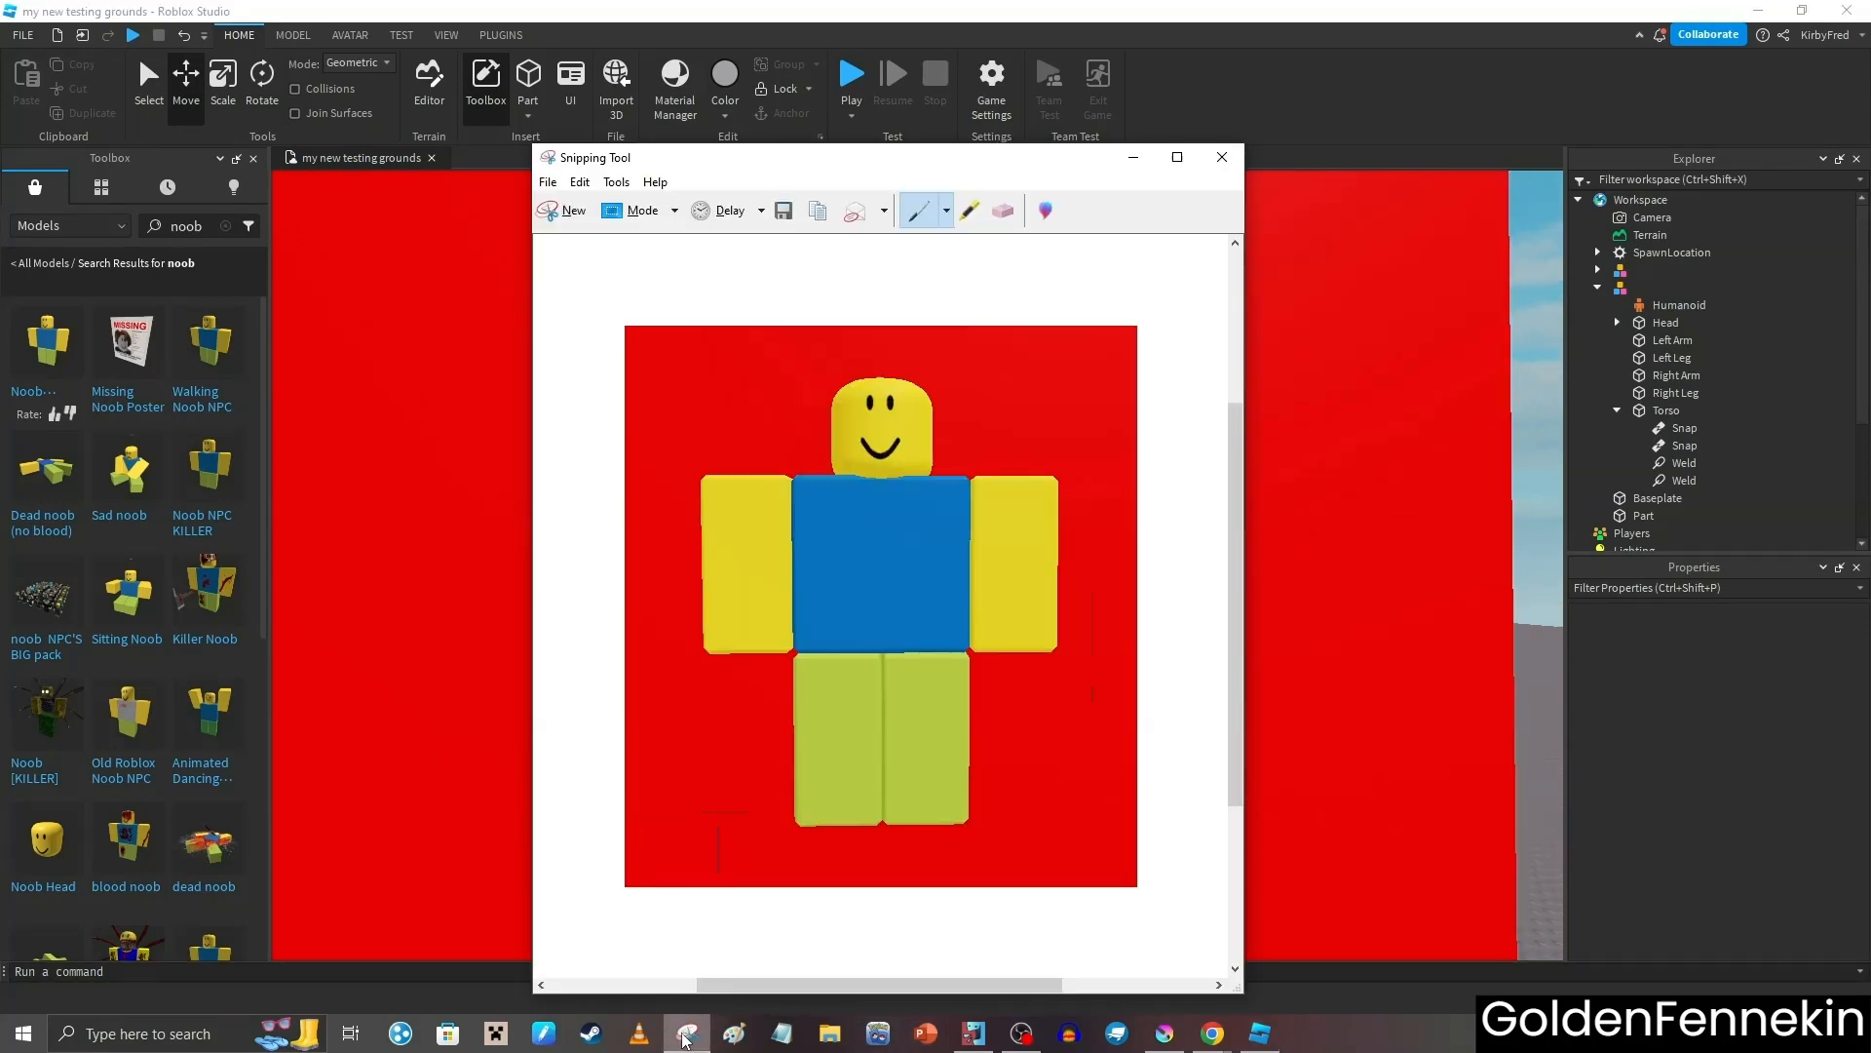
{"action": "left_click", "coordinate": [683, 1038]}
{"action": "left_click", "coordinate": [683, 1038]}
{"action": "left_click", "coordinate": [683, 1038]}
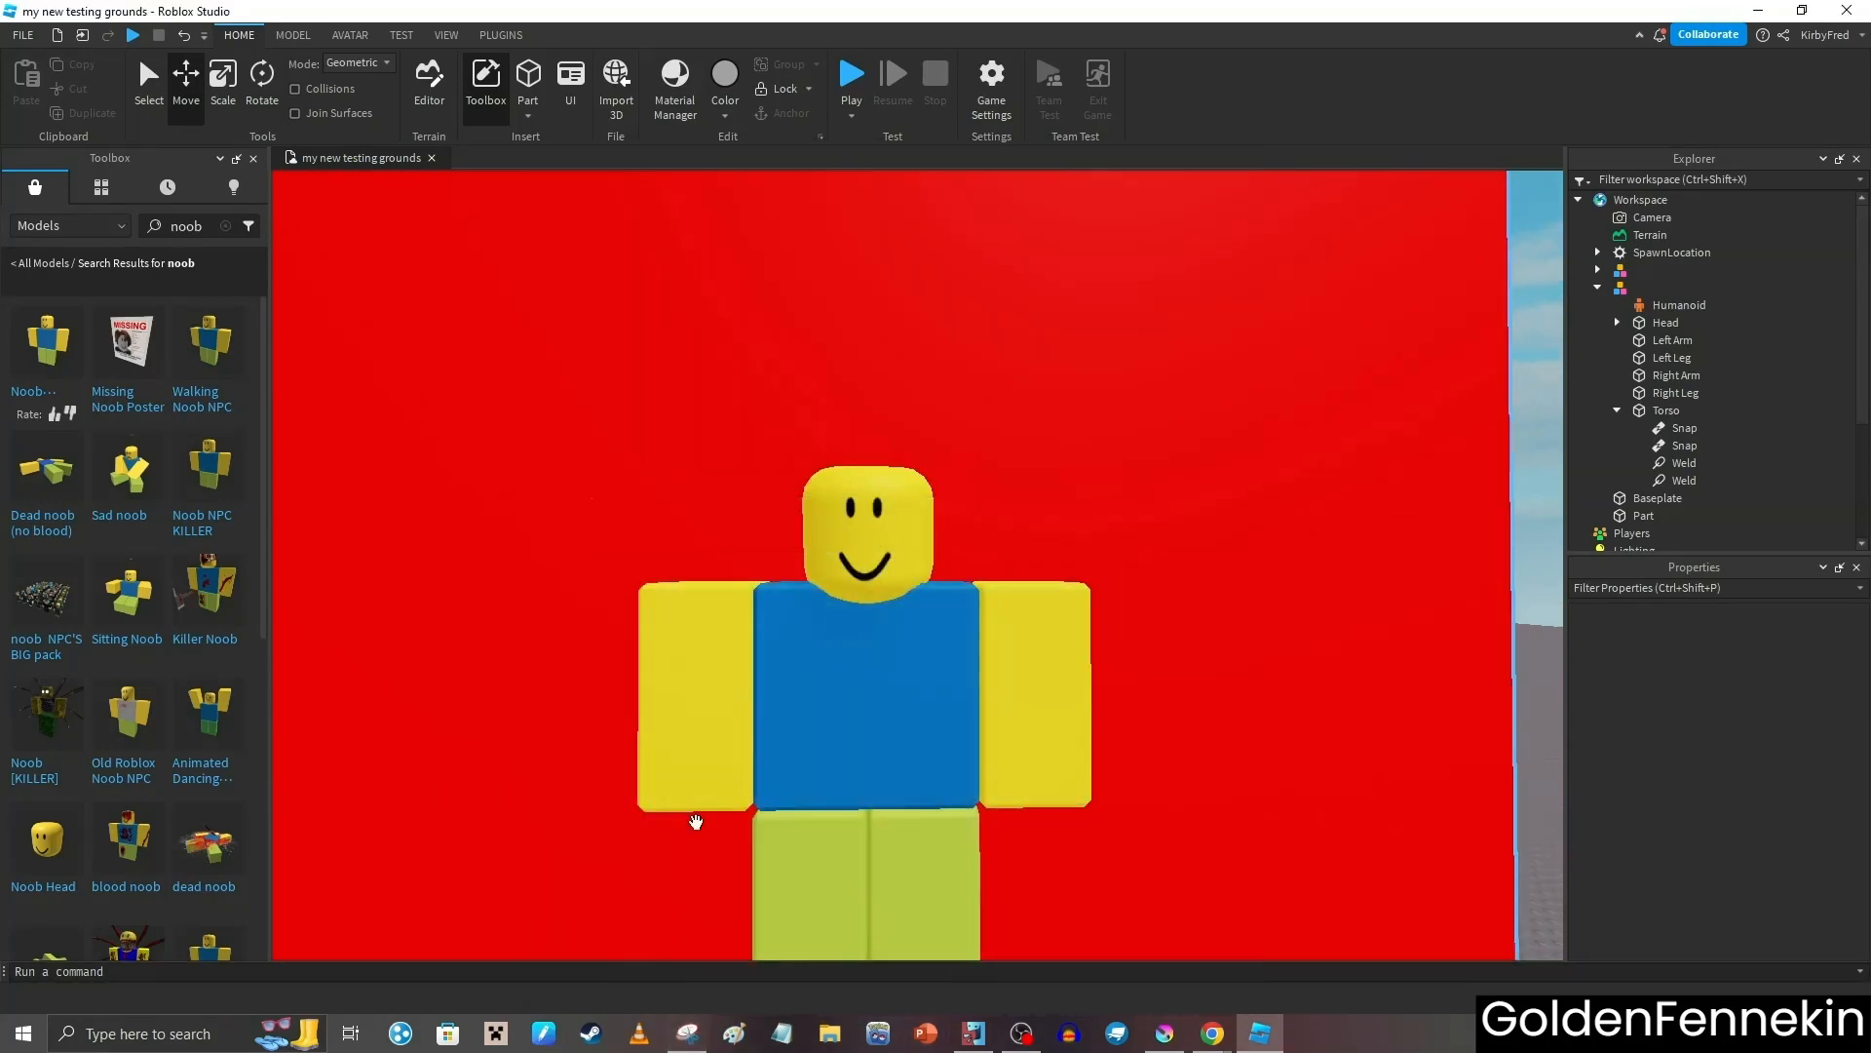
{"action": "key", "text": "s"}
{"action": "key", "text": "s"}
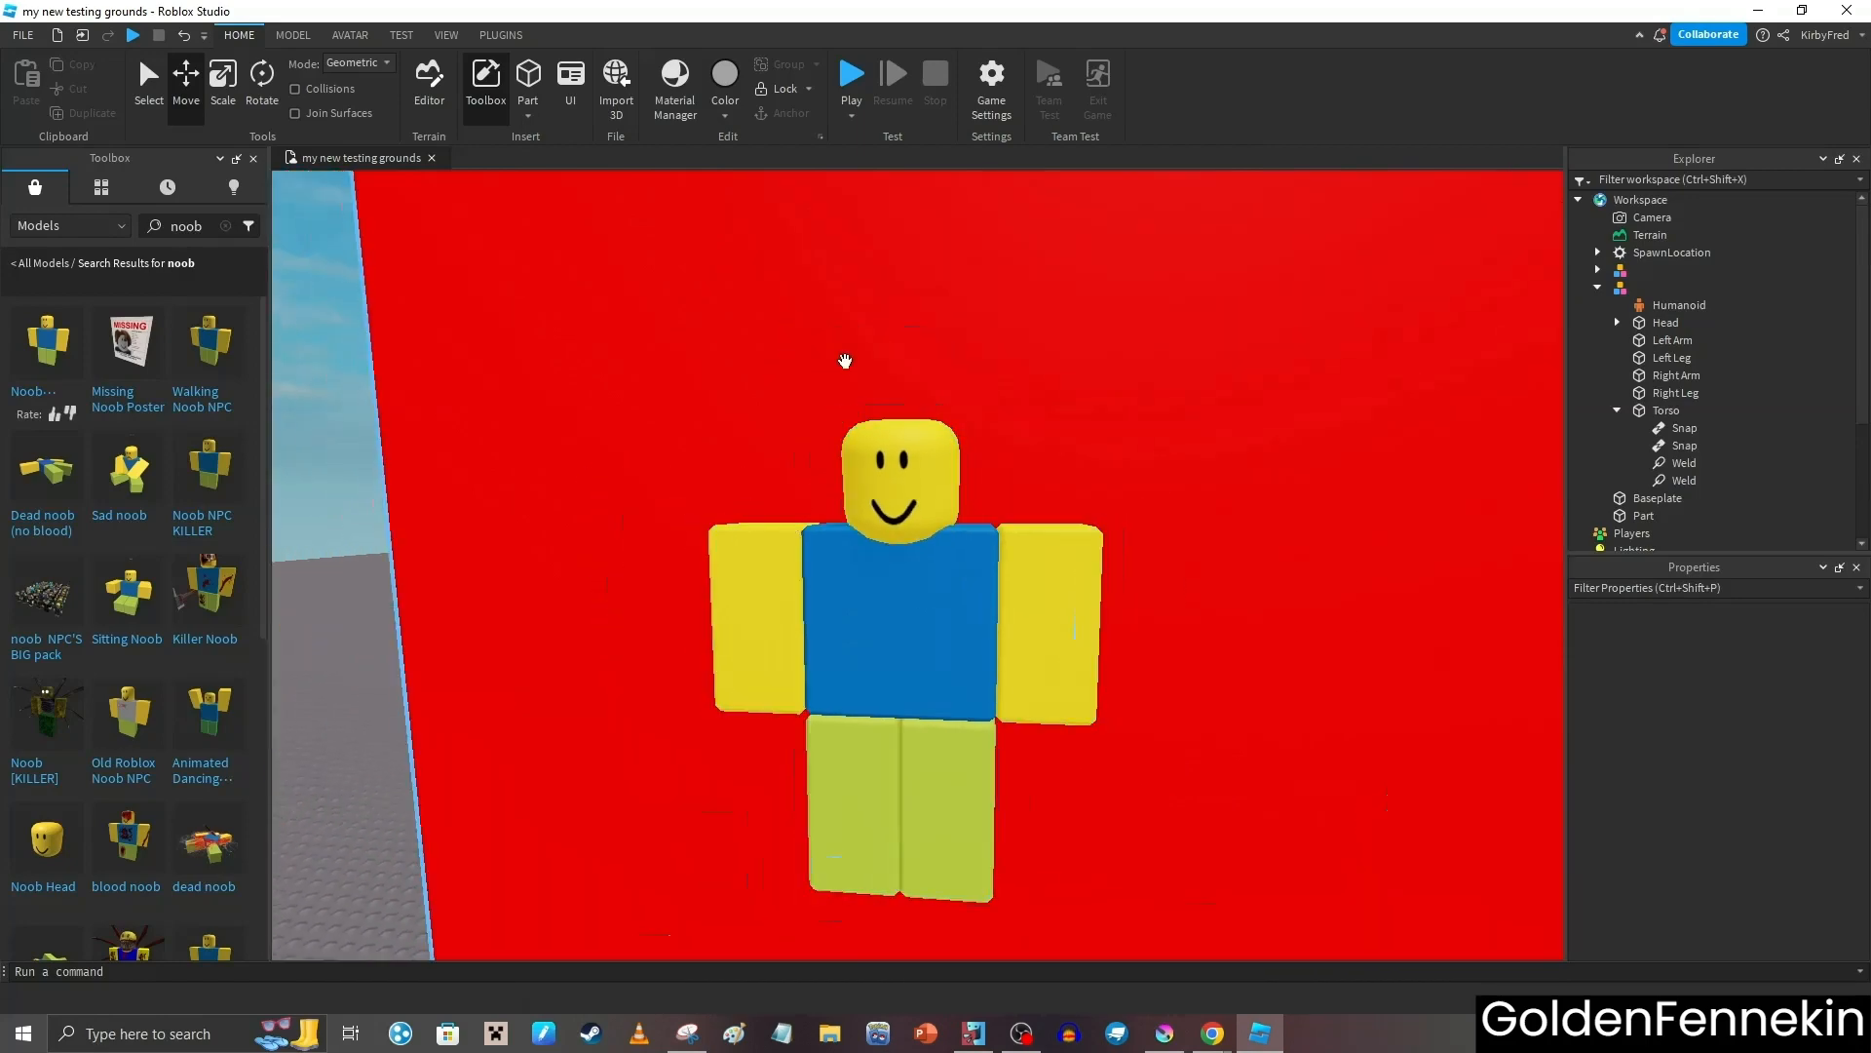
{"action": "key", "text": "a"}
{"action": "key", "text": "w"}
{"action": "key", "text": "d"}
{"action": "key", "text": "a"}
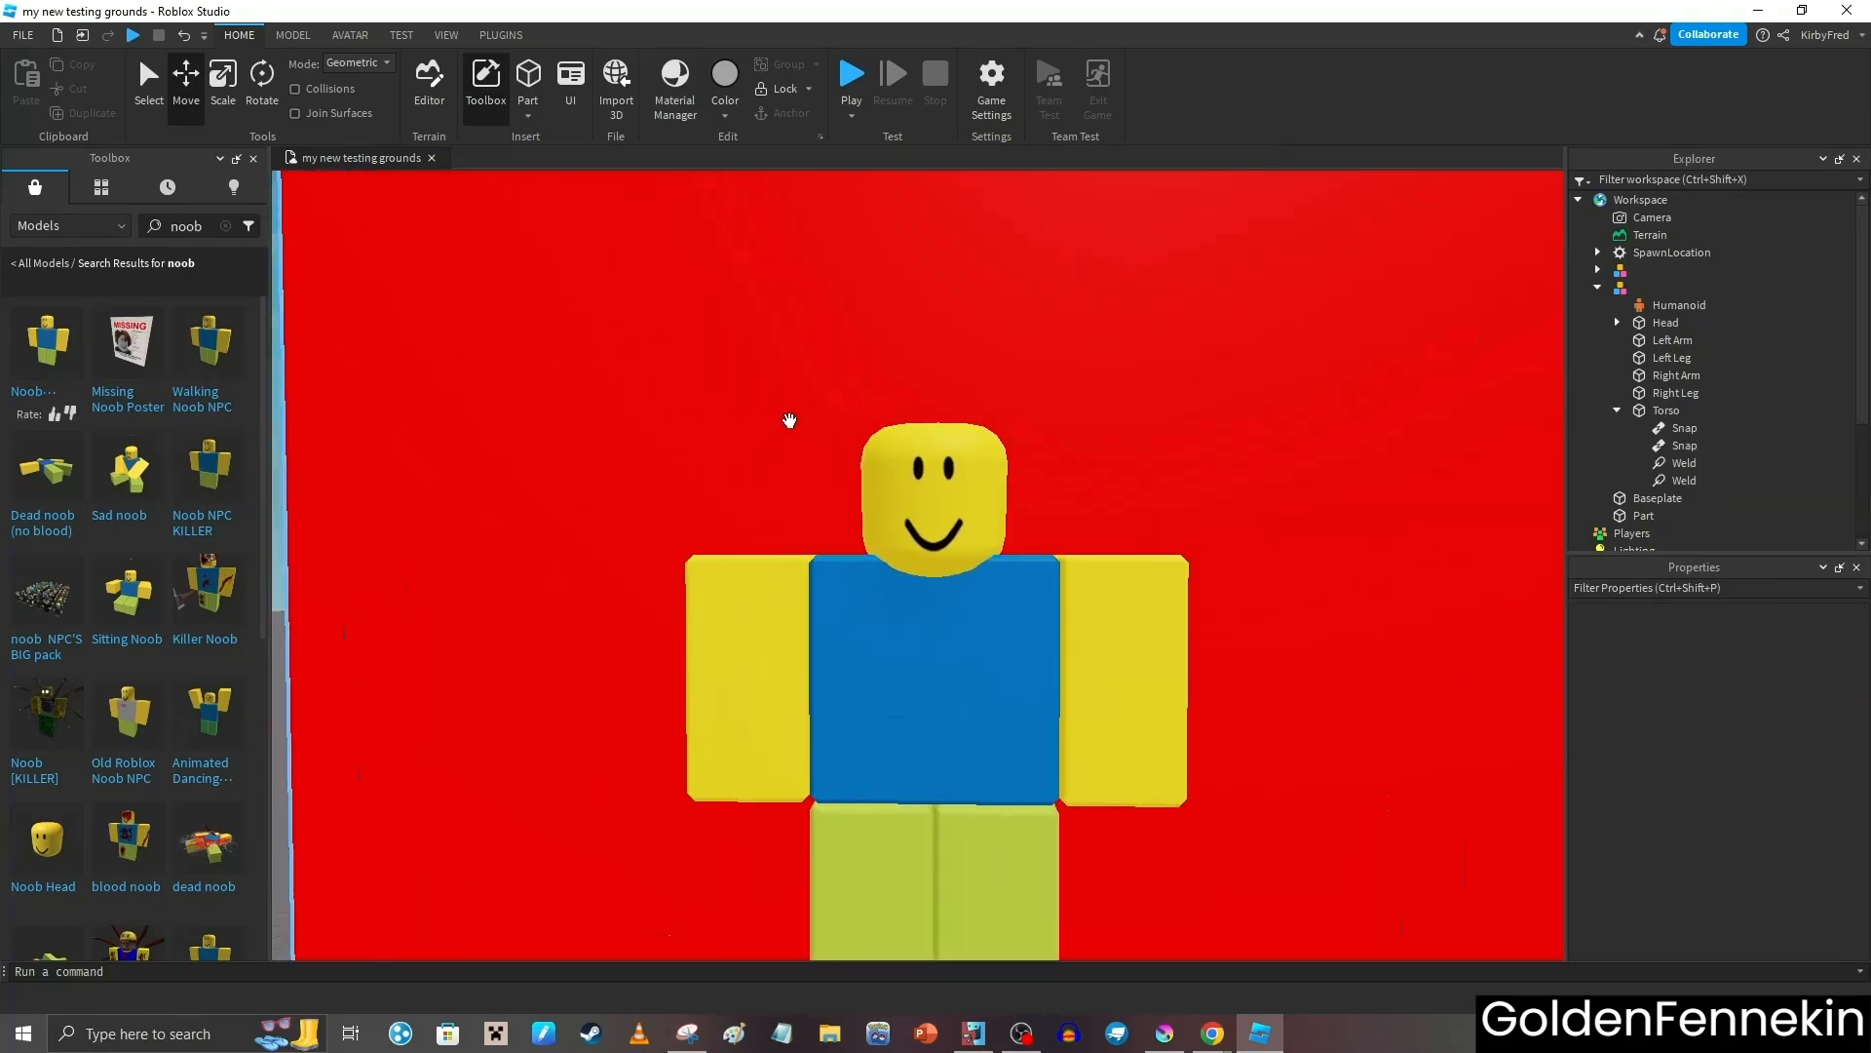
{"action": "key", "text": "s"}
{"action": "key", "text": "w"}
{"action": "key", "text": "e"}
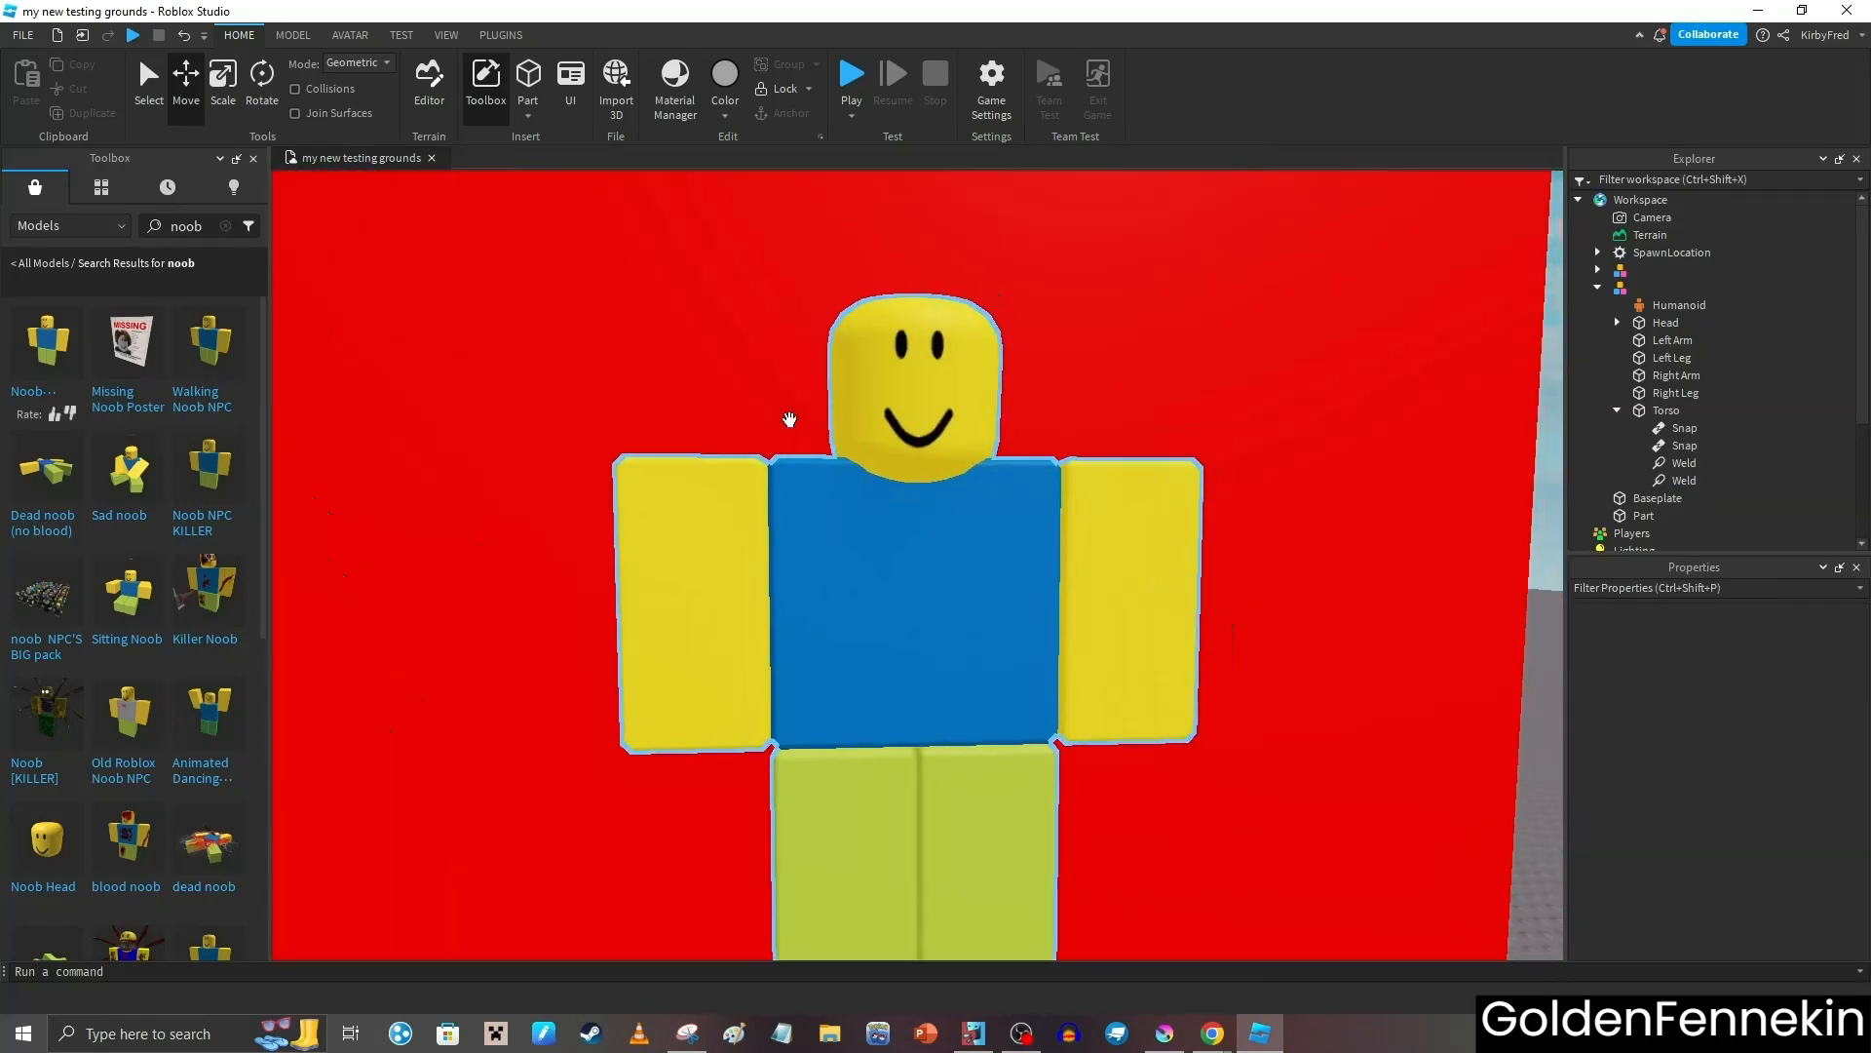
{"action": "key", "text": "s"}
Capture only the Noob's tilted head and the top of the torso with a new Snipping Tool snip
{"action": "left_click", "coordinate": [687, 1033]}
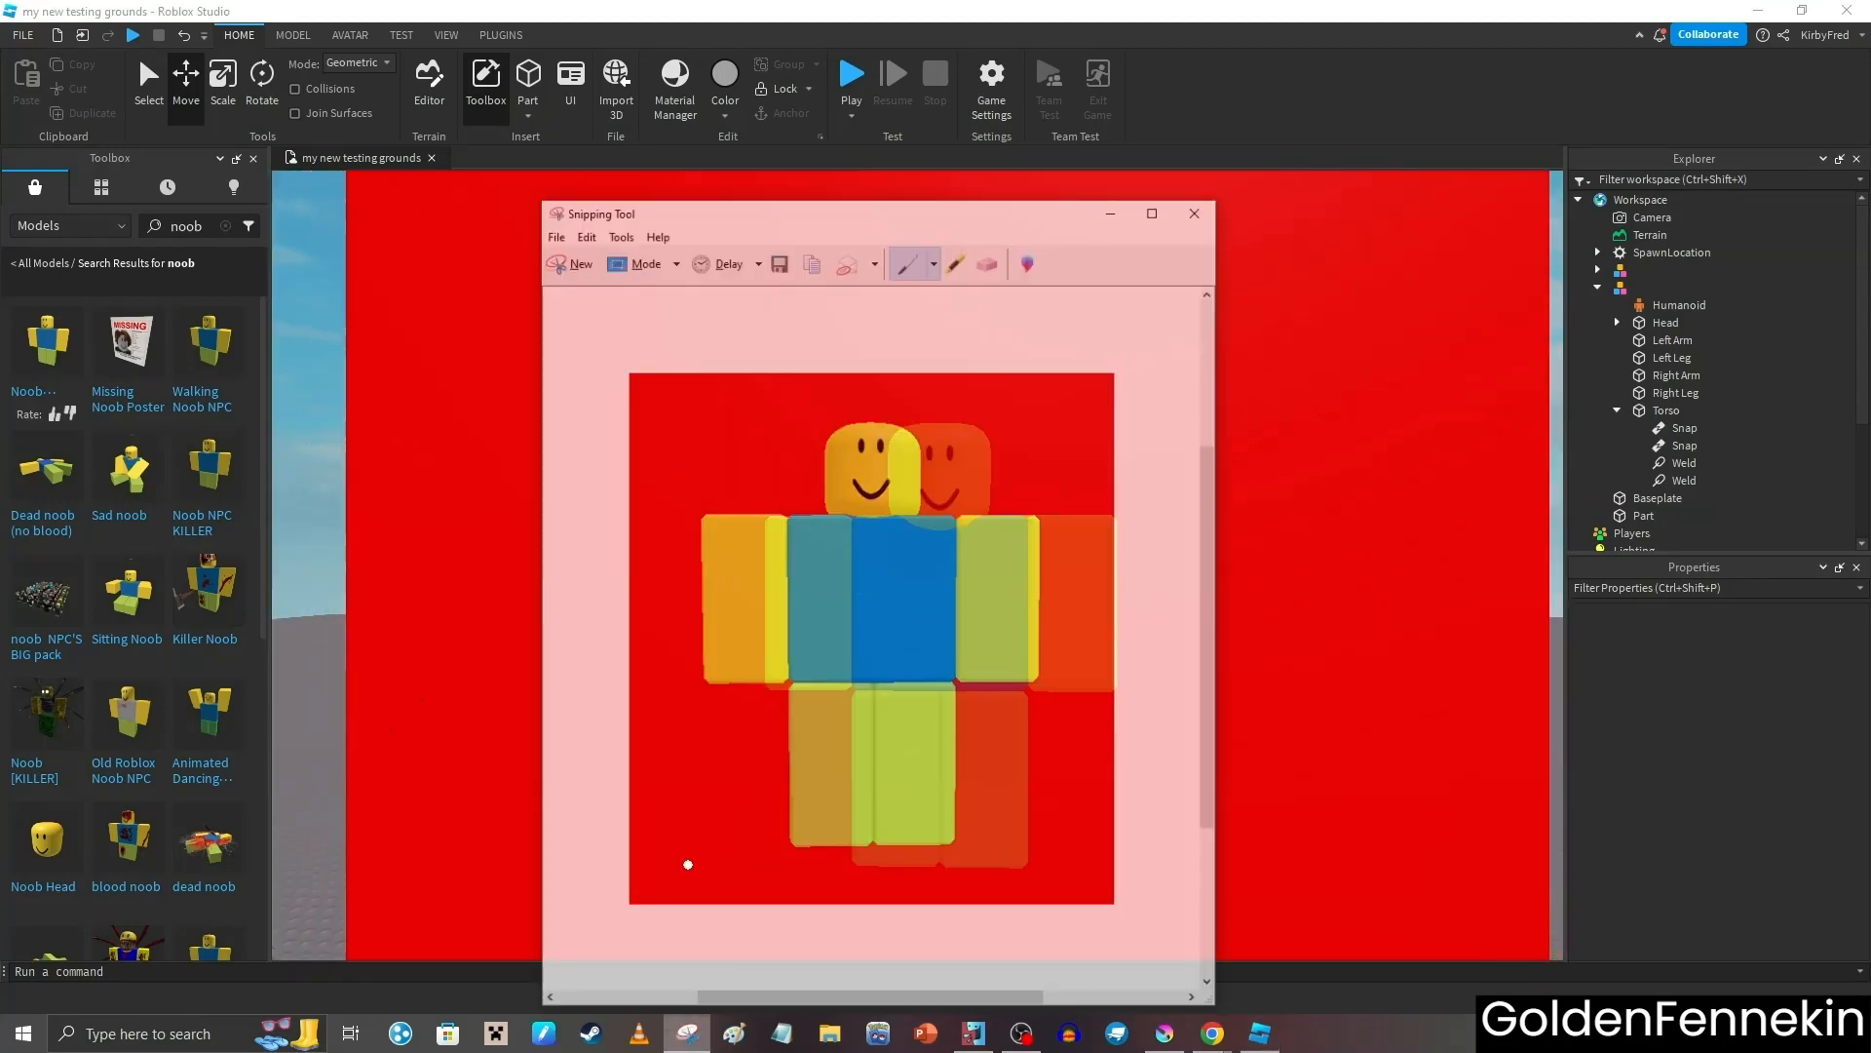
{"action": "left_click", "coordinate": [563, 211]}
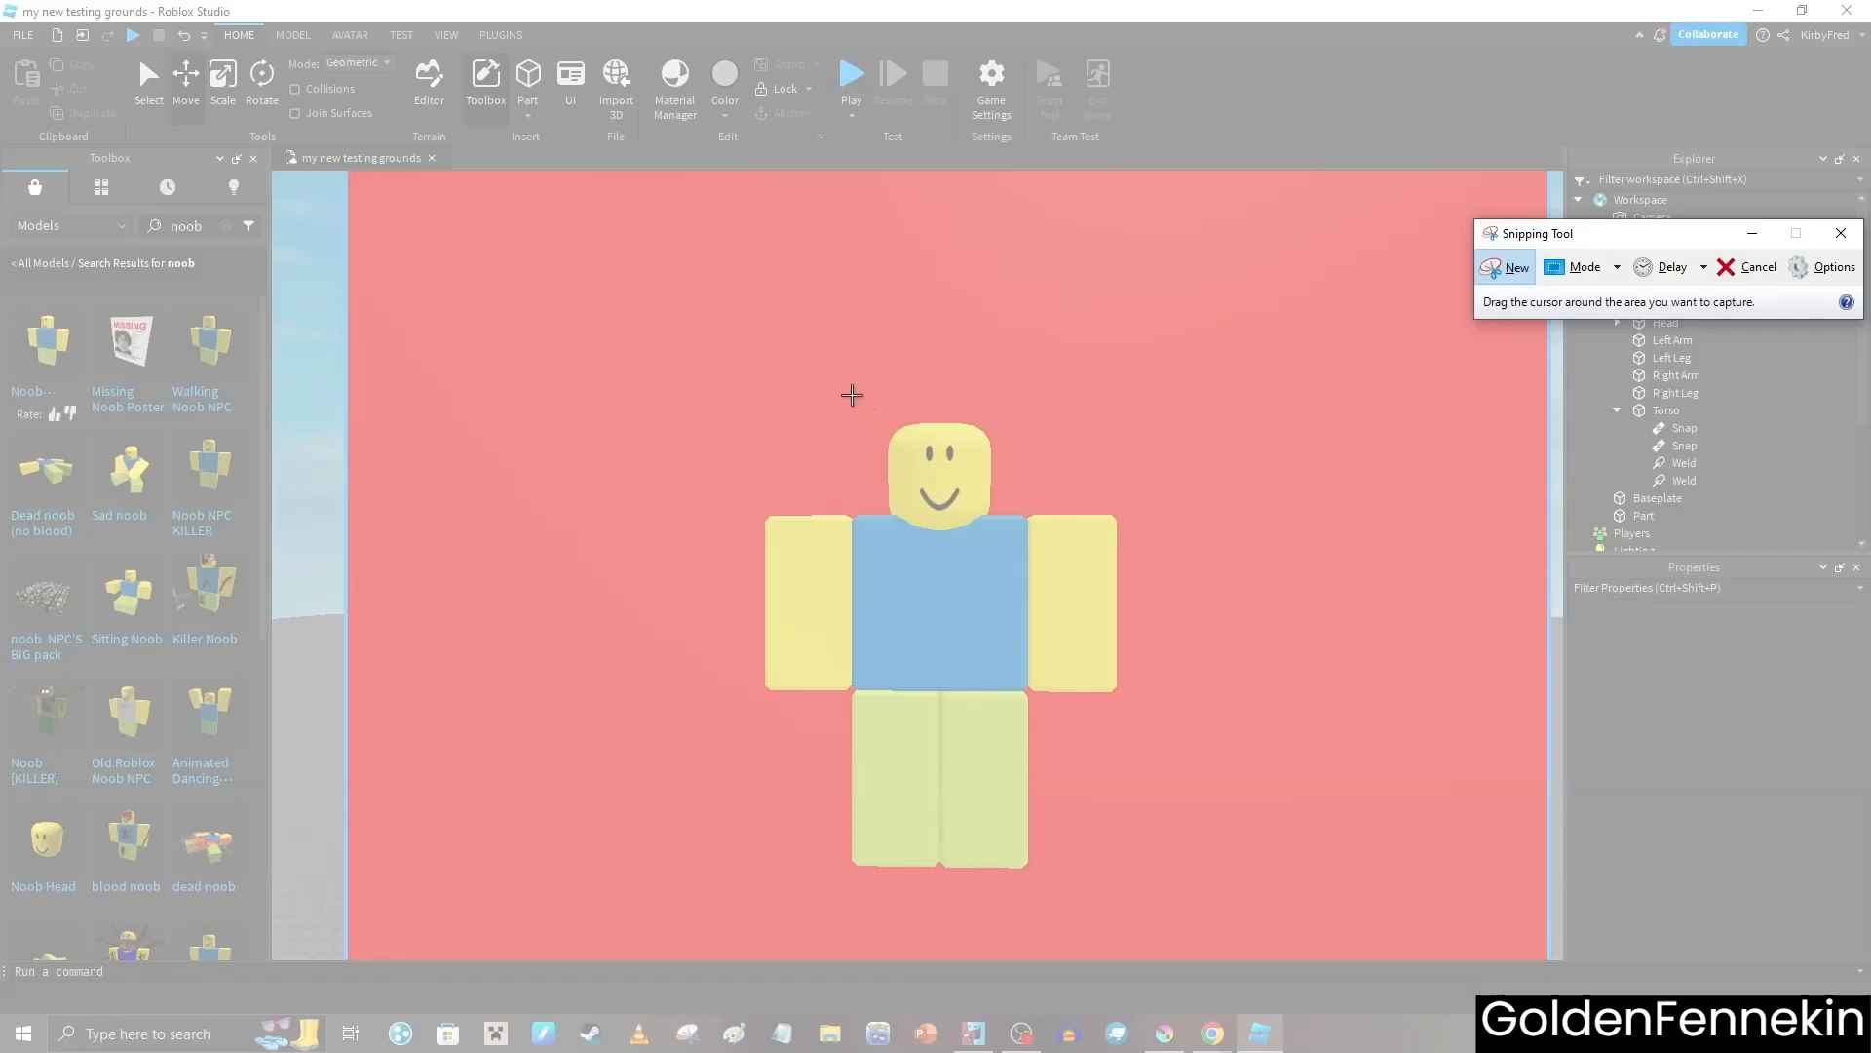
{"action": "left_click_drag", "start_coordinate": [852, 393], "coordinate": [1026, 545]}
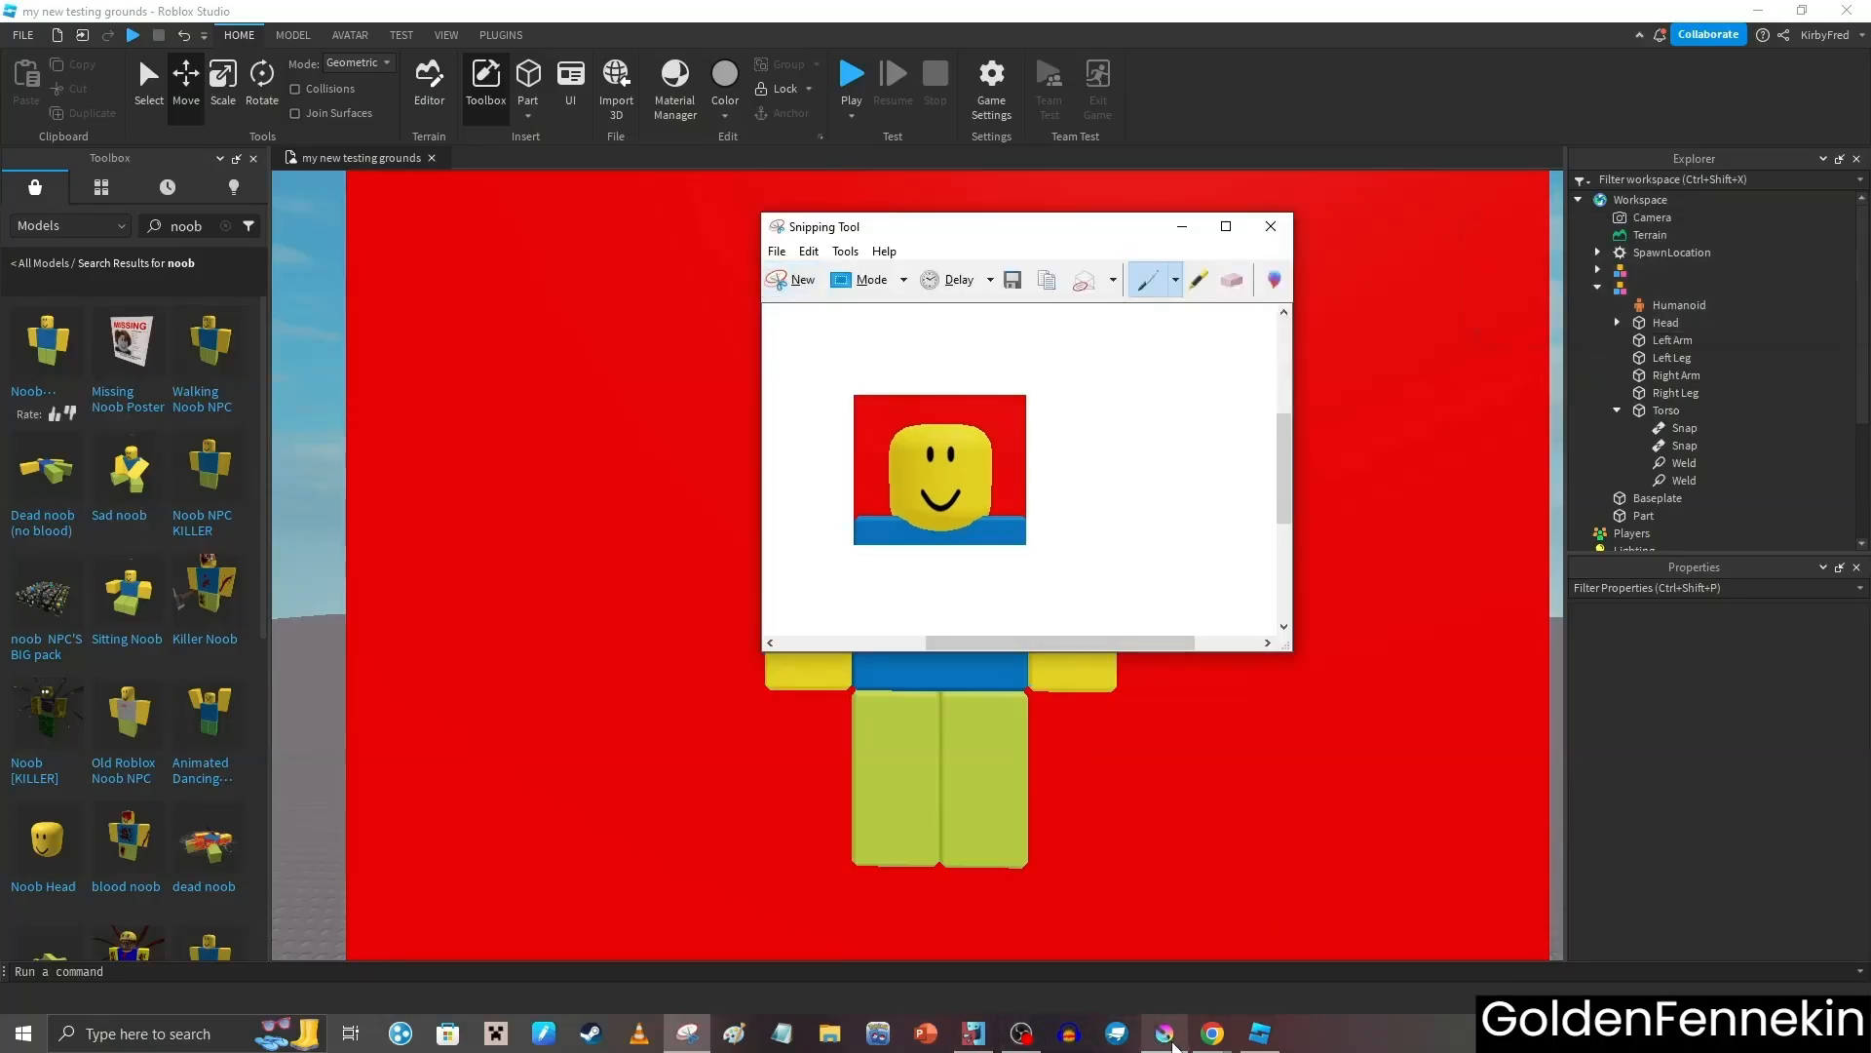
Switch to Krita and paste the head snip as a new layer above the full-body Noob
{"action": "left_click", "coordinate": [1155, 1031]}
{"action": "key", "text": "ctrl+v"}
{"action": "key", "text": "Return"}
Lower the pasted head layer's opacity to 57% and move it into alignment with the full-body Noob's head and torso
{"action": "left_click", "coordinate": [78, 91]}
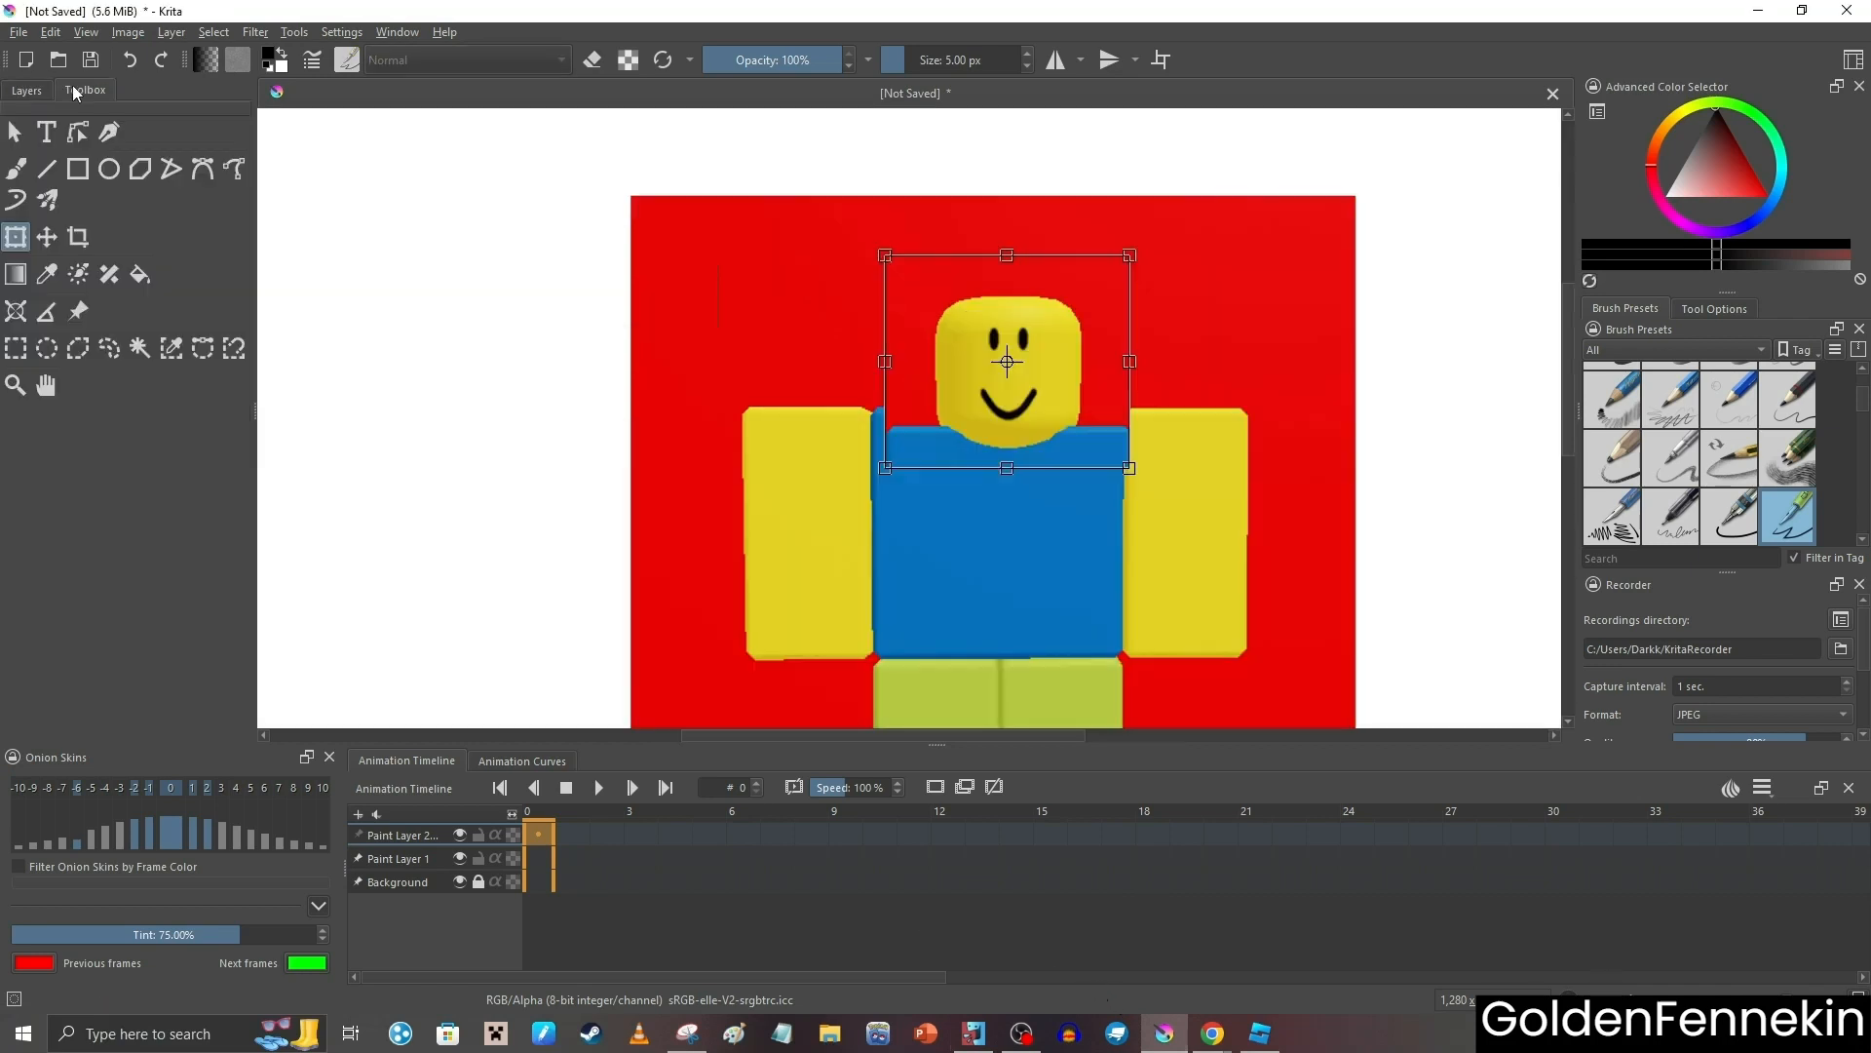
{"action": "left_click", "coordinate": [26, 90]}
{"action": "left_click_drag", "start_coordinate": [200, 168], "coordinate": [151, 177]}
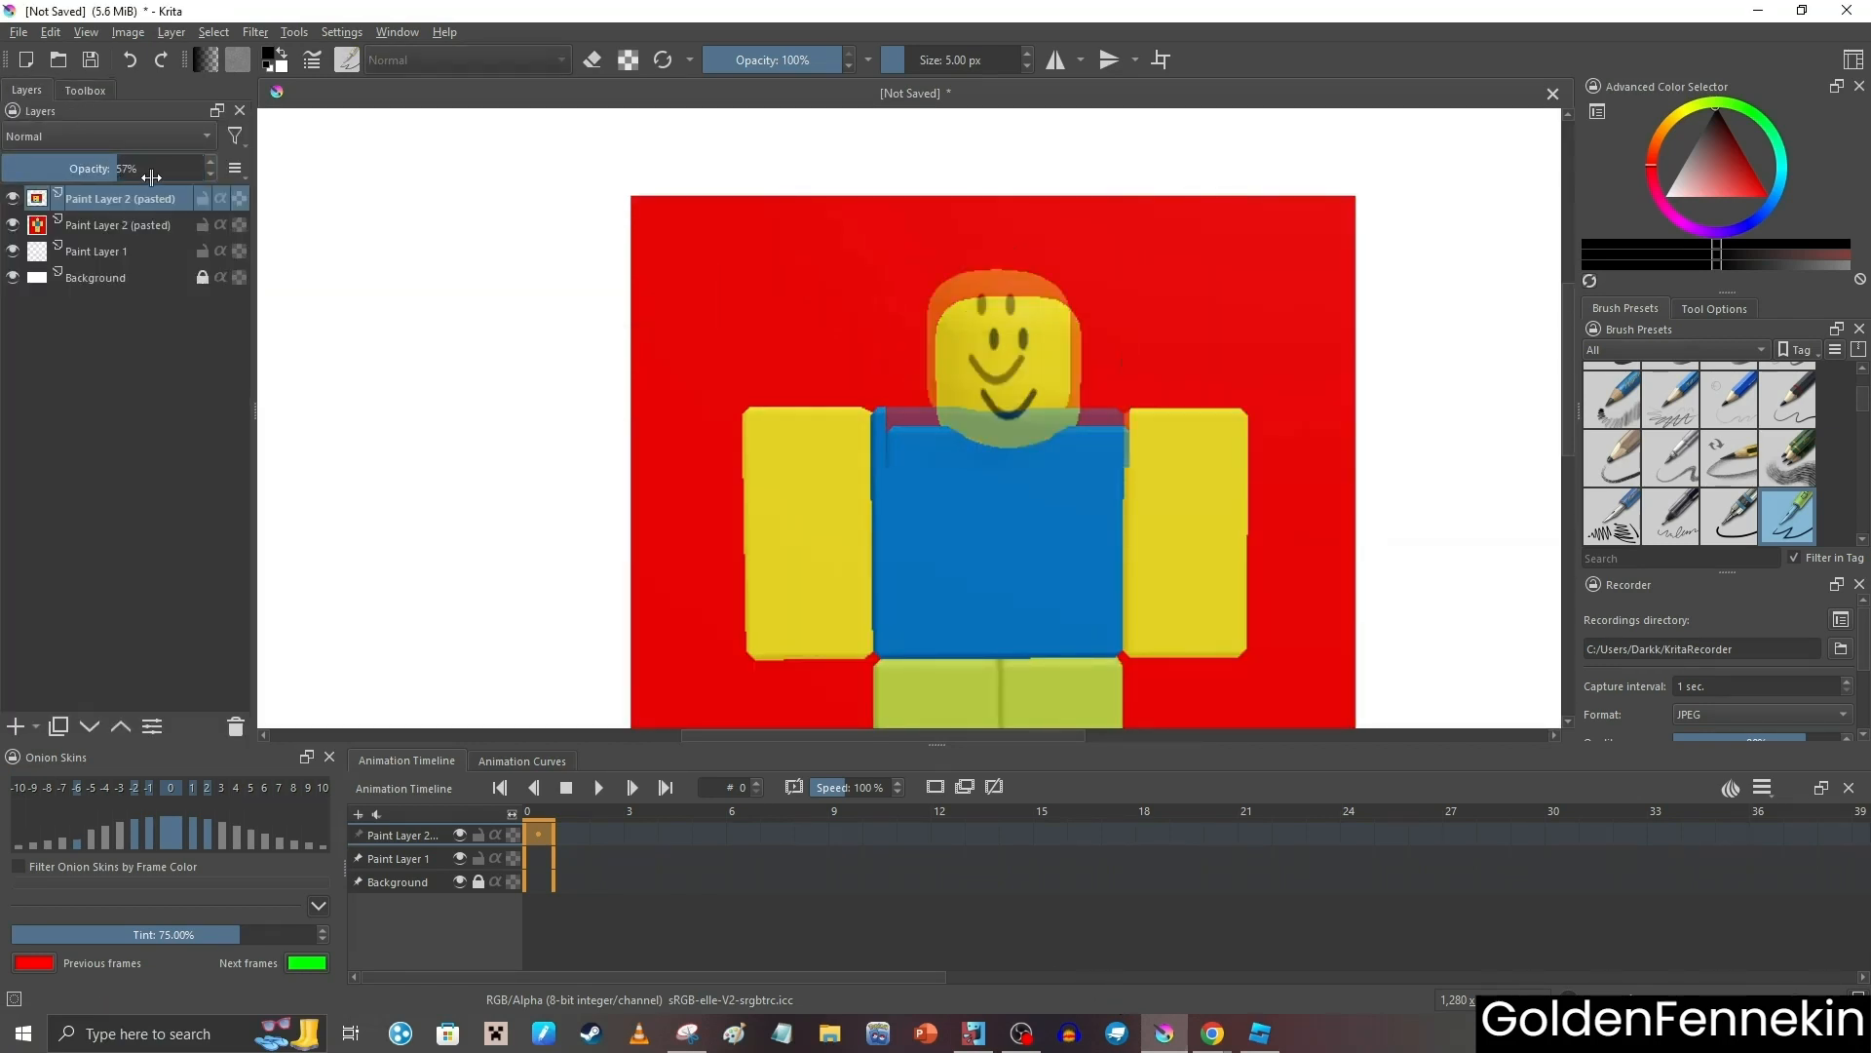
{"action": "key", "text": "ctrl+t"}
{"action": "mouse_move", "coordinate": [943, 325]}
{"action": "left_mouse_down"}
{"action": "mouse_move", "coordinate": [927, 288]}
{"action": "mouse_move", "coordinate": [929, 305]}
{"action": "left_mouse_up"}
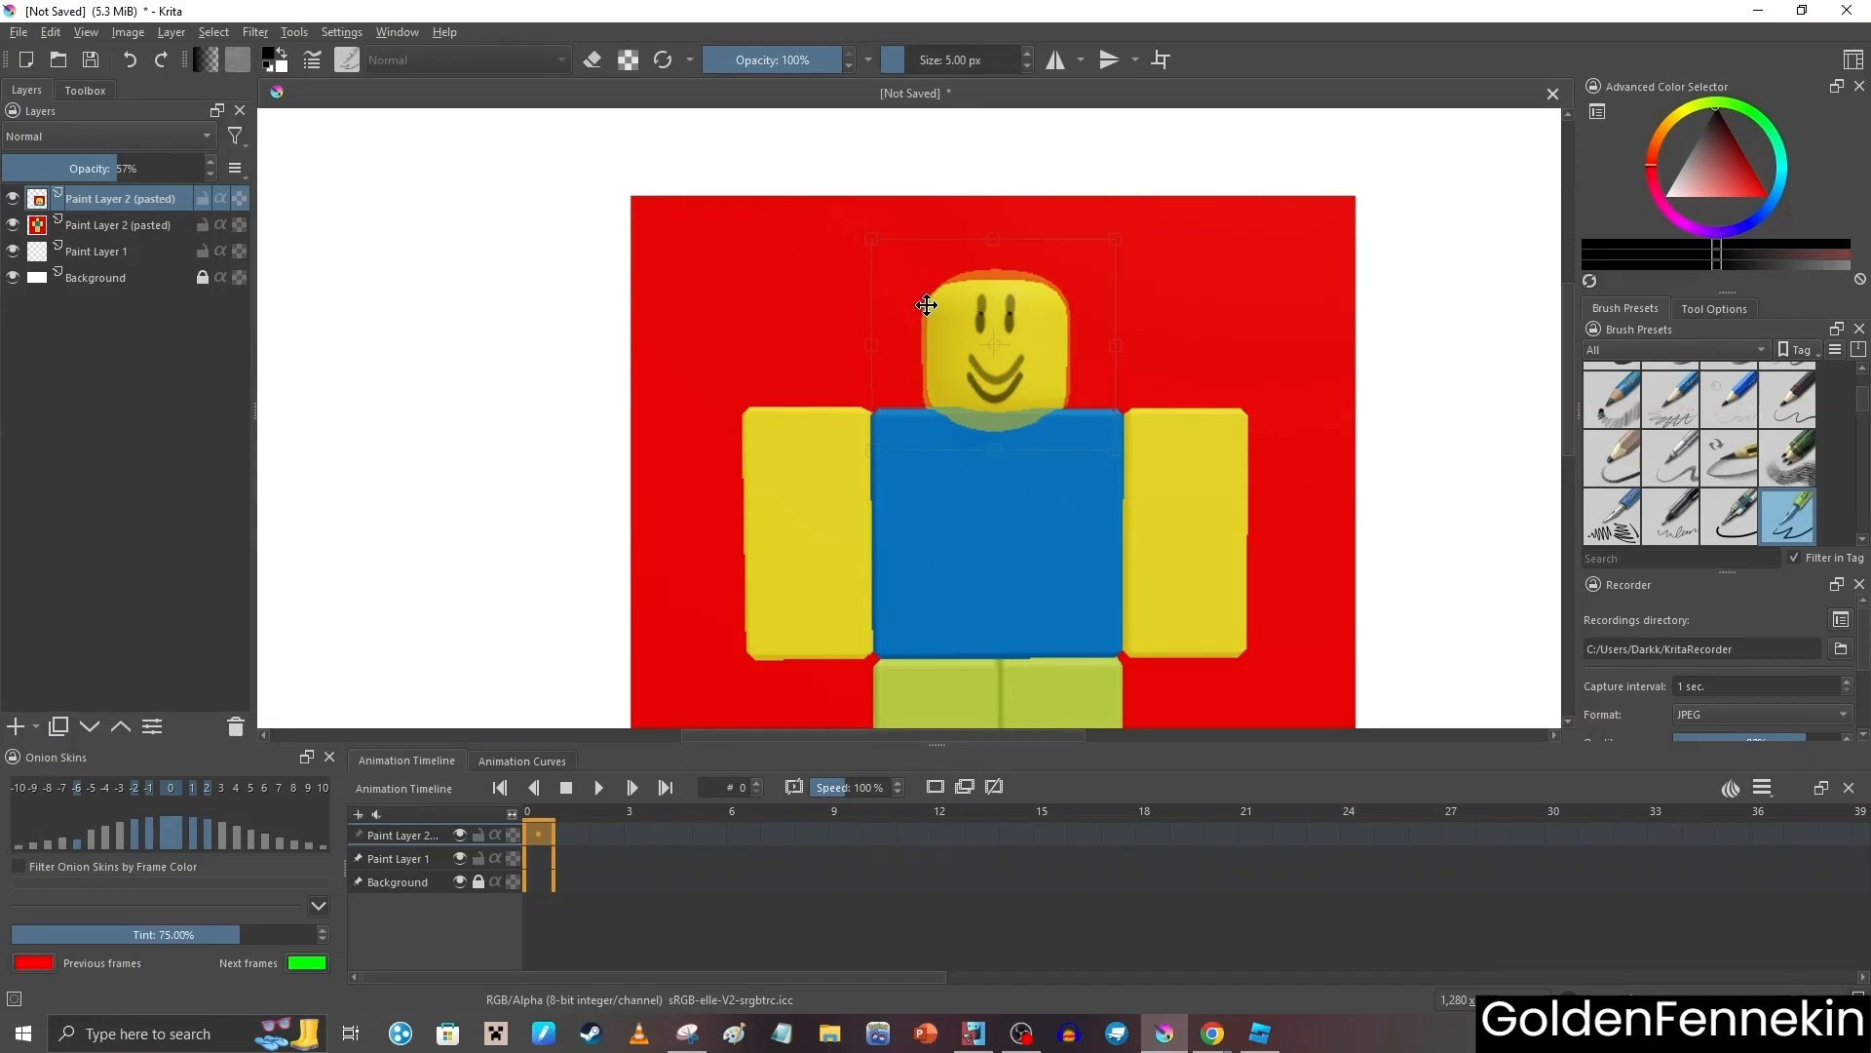
Restore the head layer's opacity to 100%, compare it with the original head, and hide the full-body layer
{"action": "left_click", "coordinate": [131, 171]}
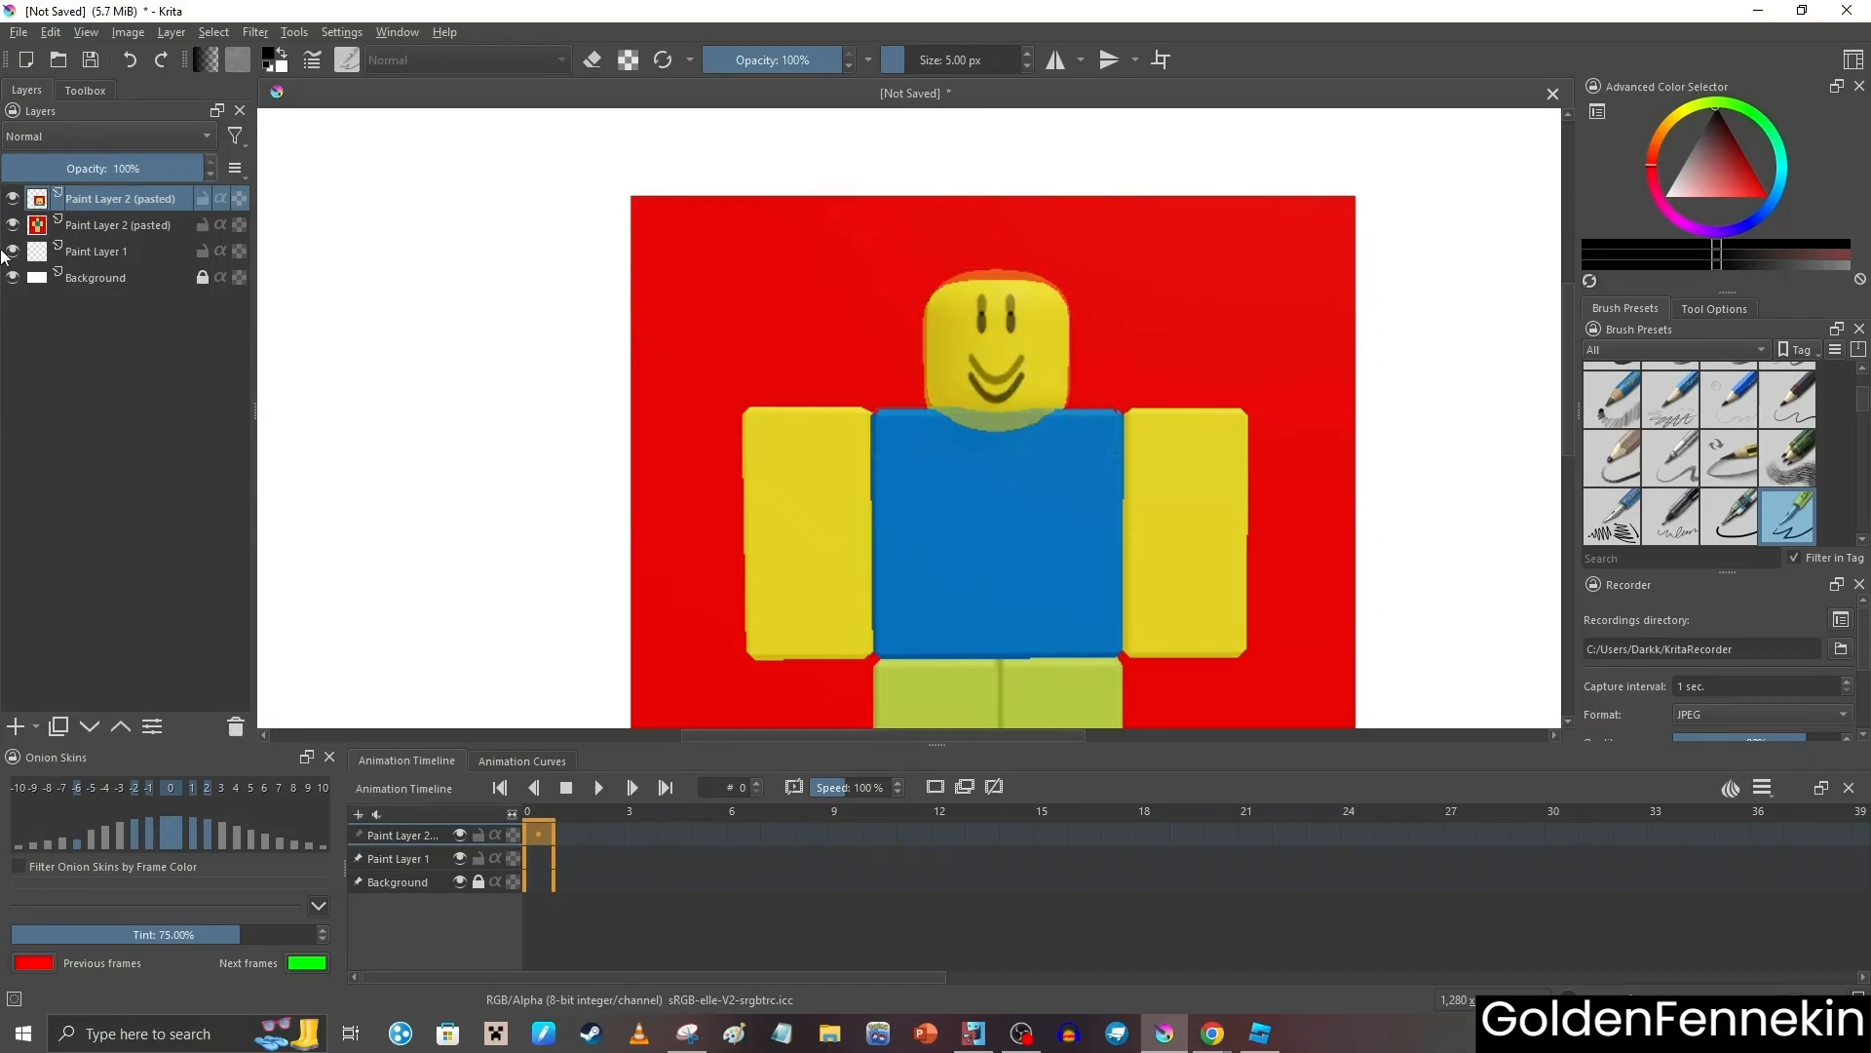
{"action": "left_click", "coordinate": [11, 199]}
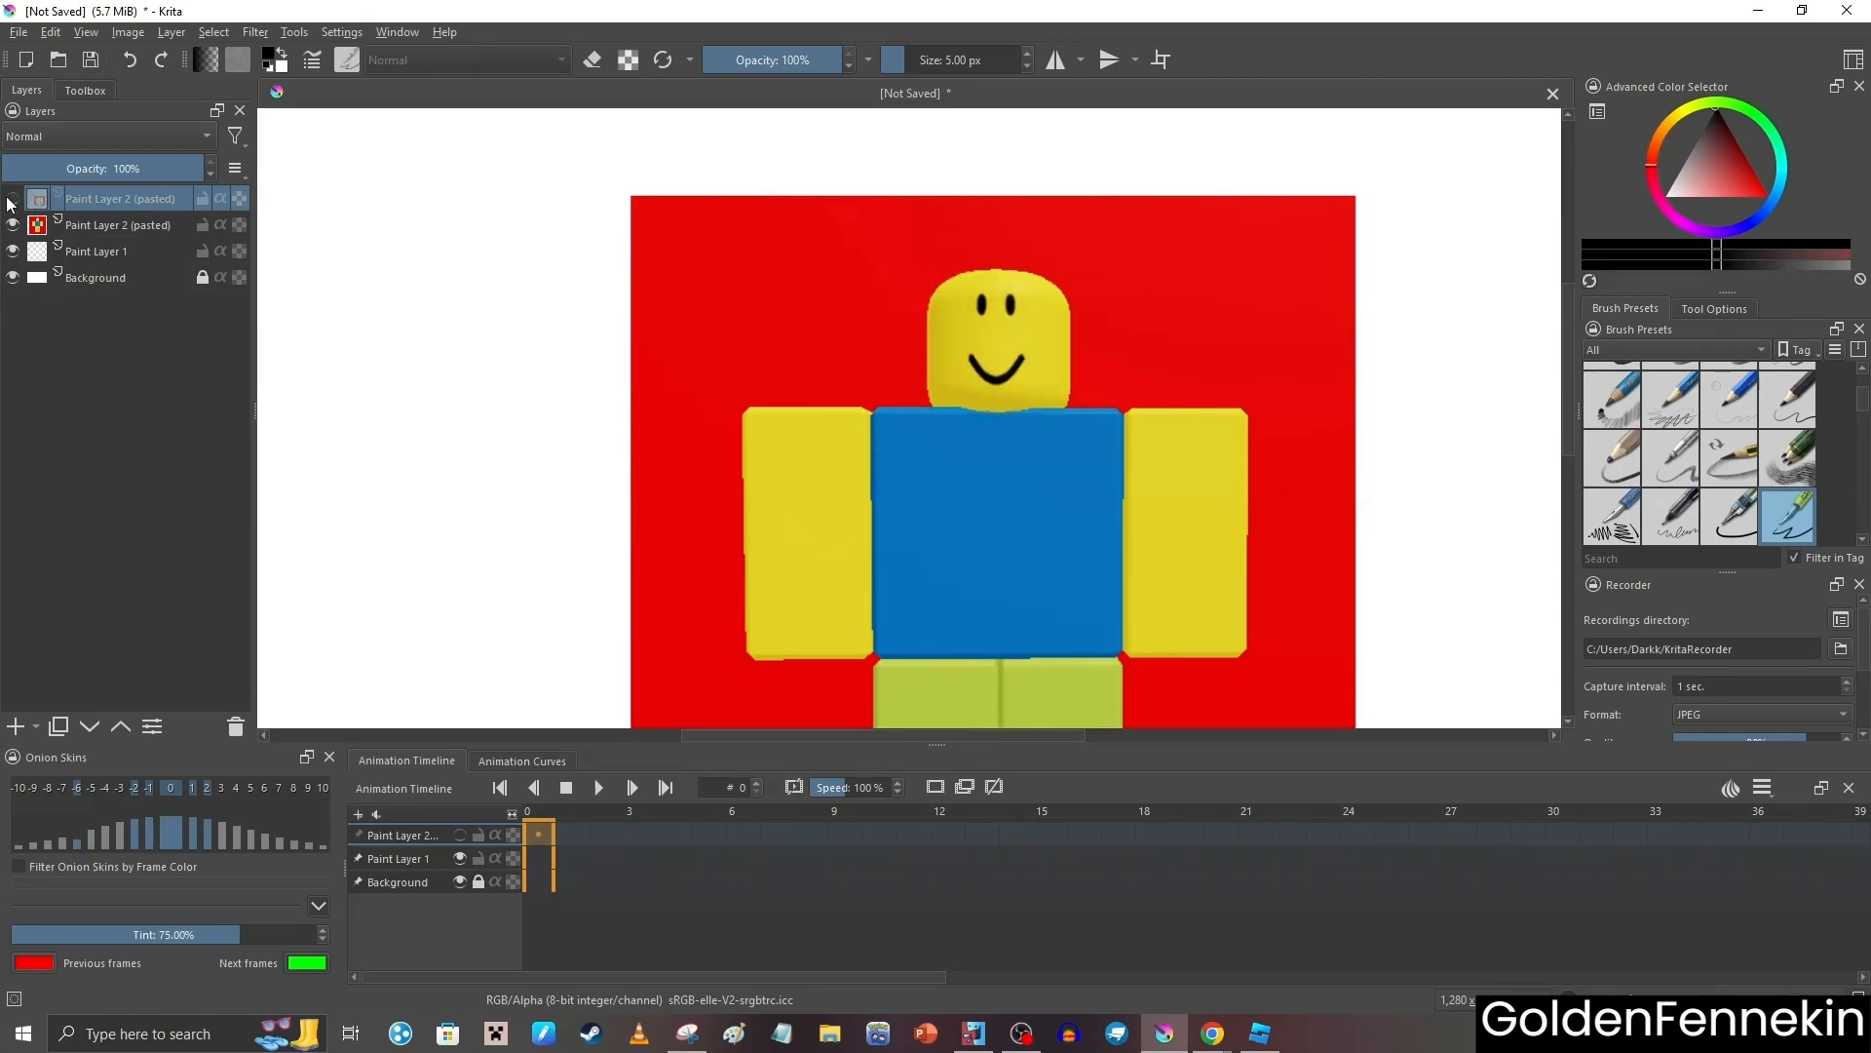
{"action": "left_click", "coordinate": [11, 201]}
{"action": "left_click", "coordinate": [11, 201]}
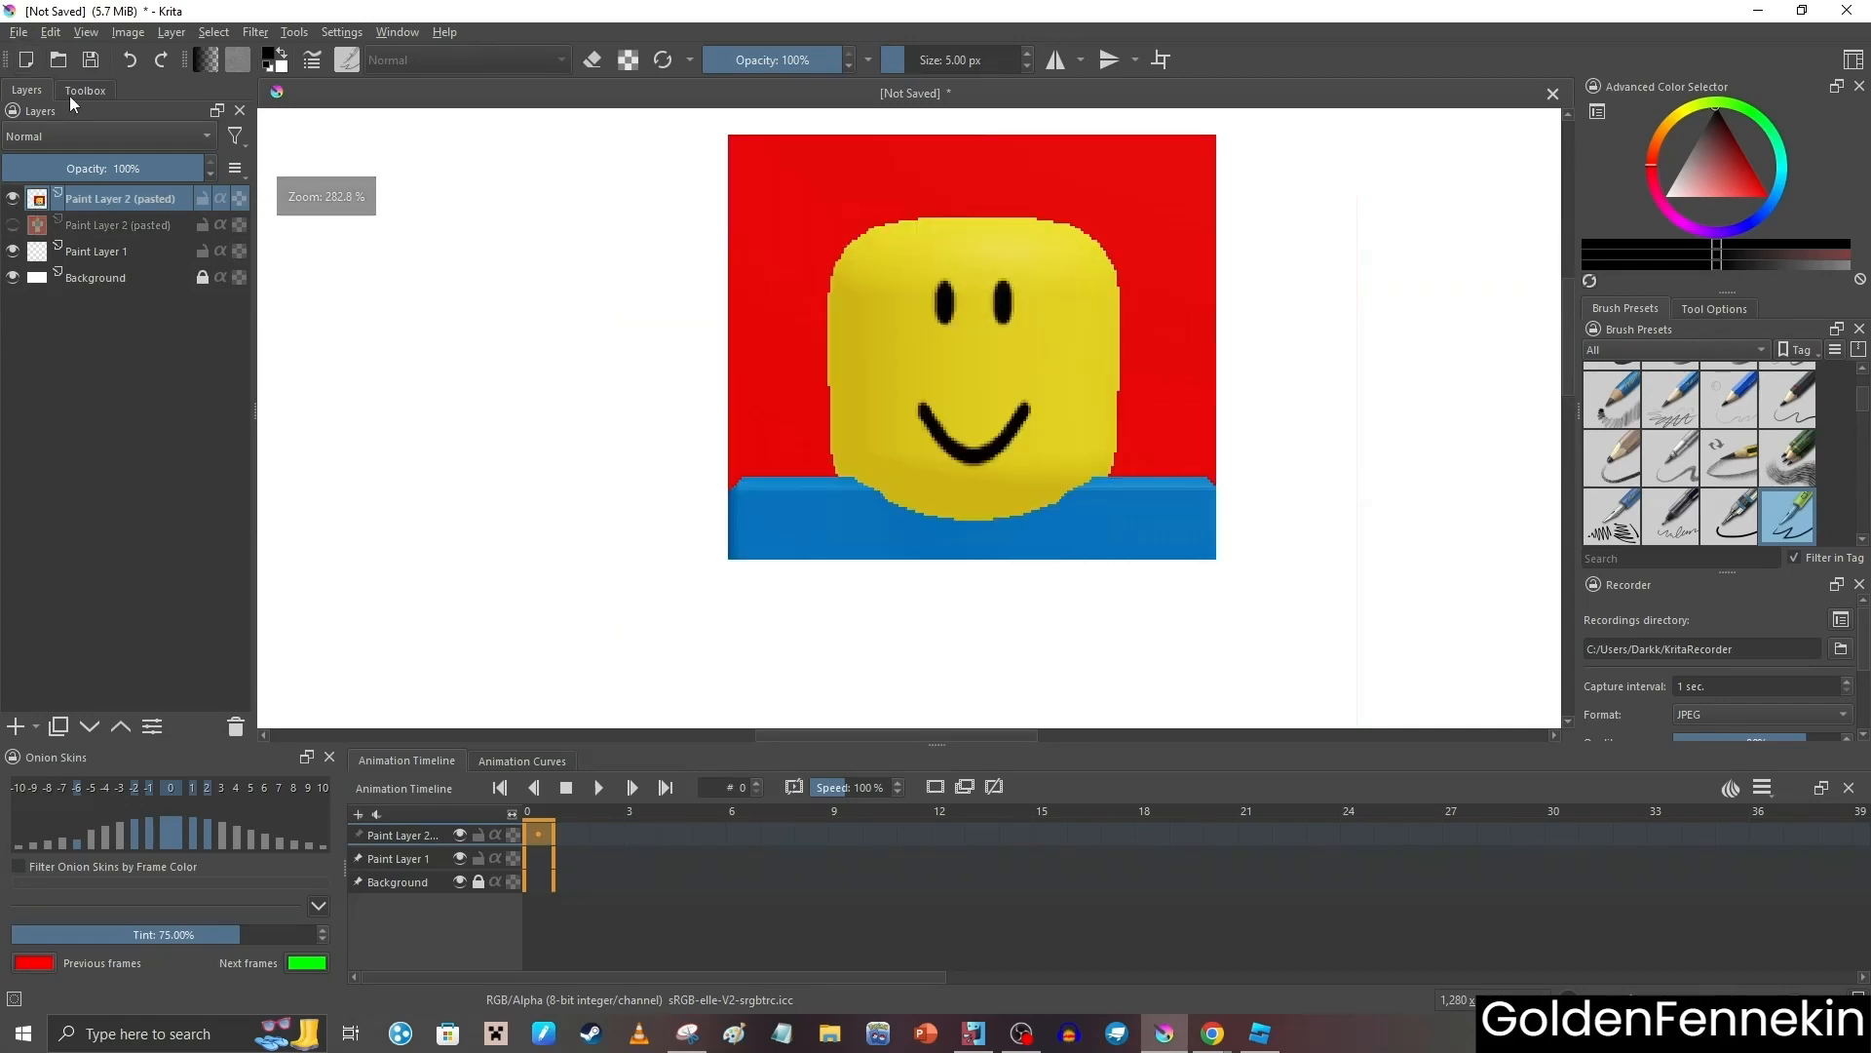
Erase the red background and blue torso from the head layer using the Fill tool in eraser mode with threshold 29
{"action": "left_click", "coordinate": [78, 91]}
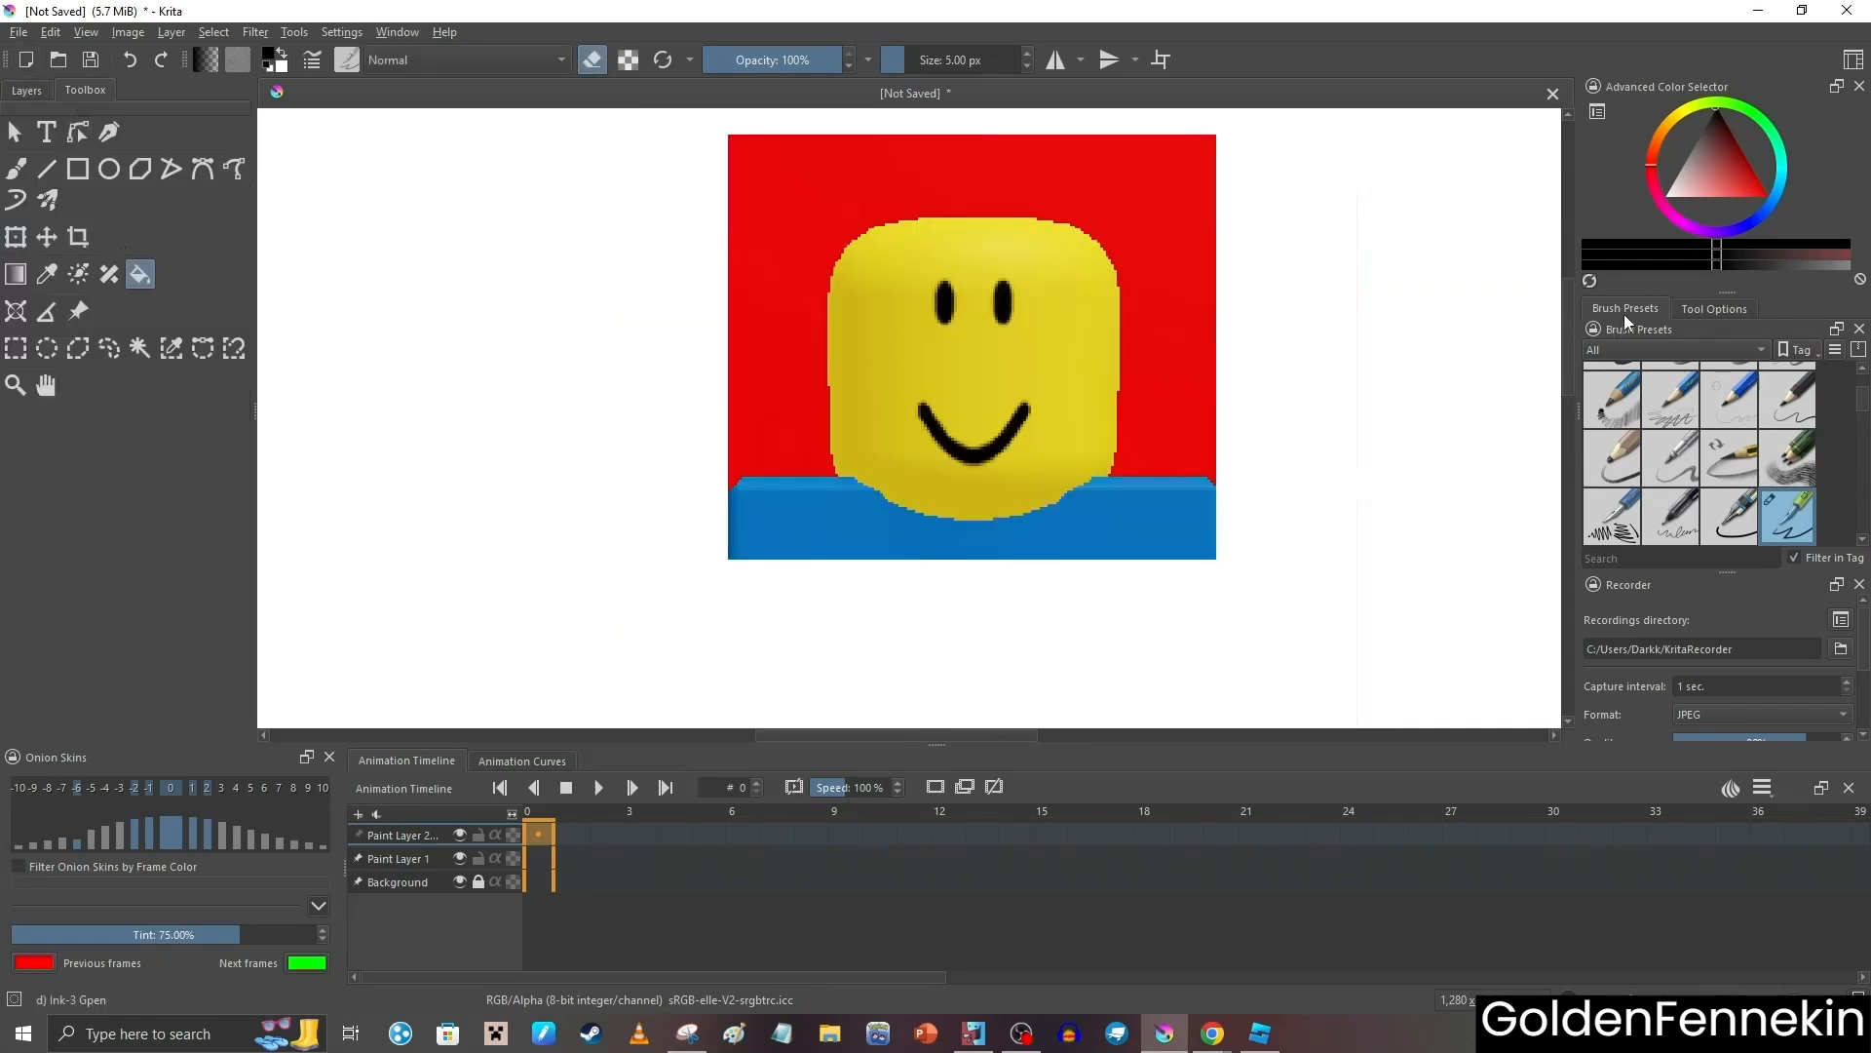
{"action": "left_click", "coordinate": [1716, 309]}
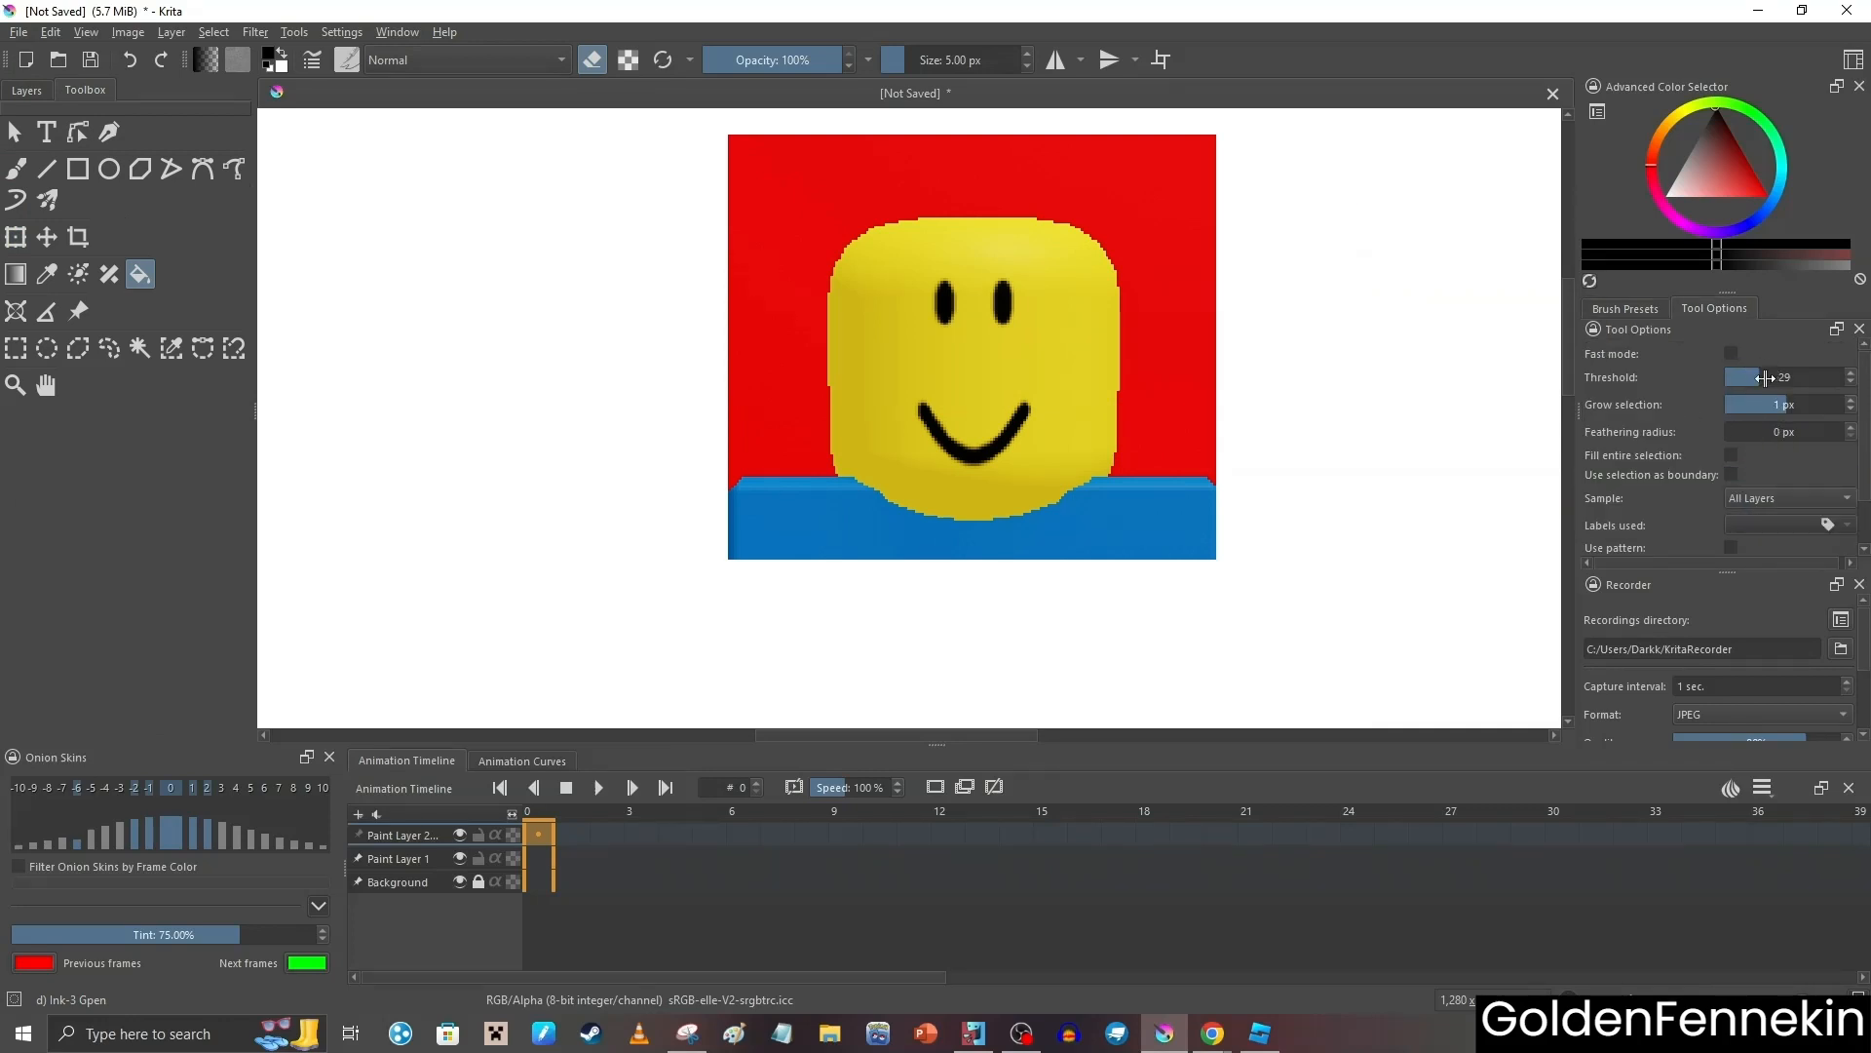
{"action": "left_click", "coordinate": [1142, 325]}
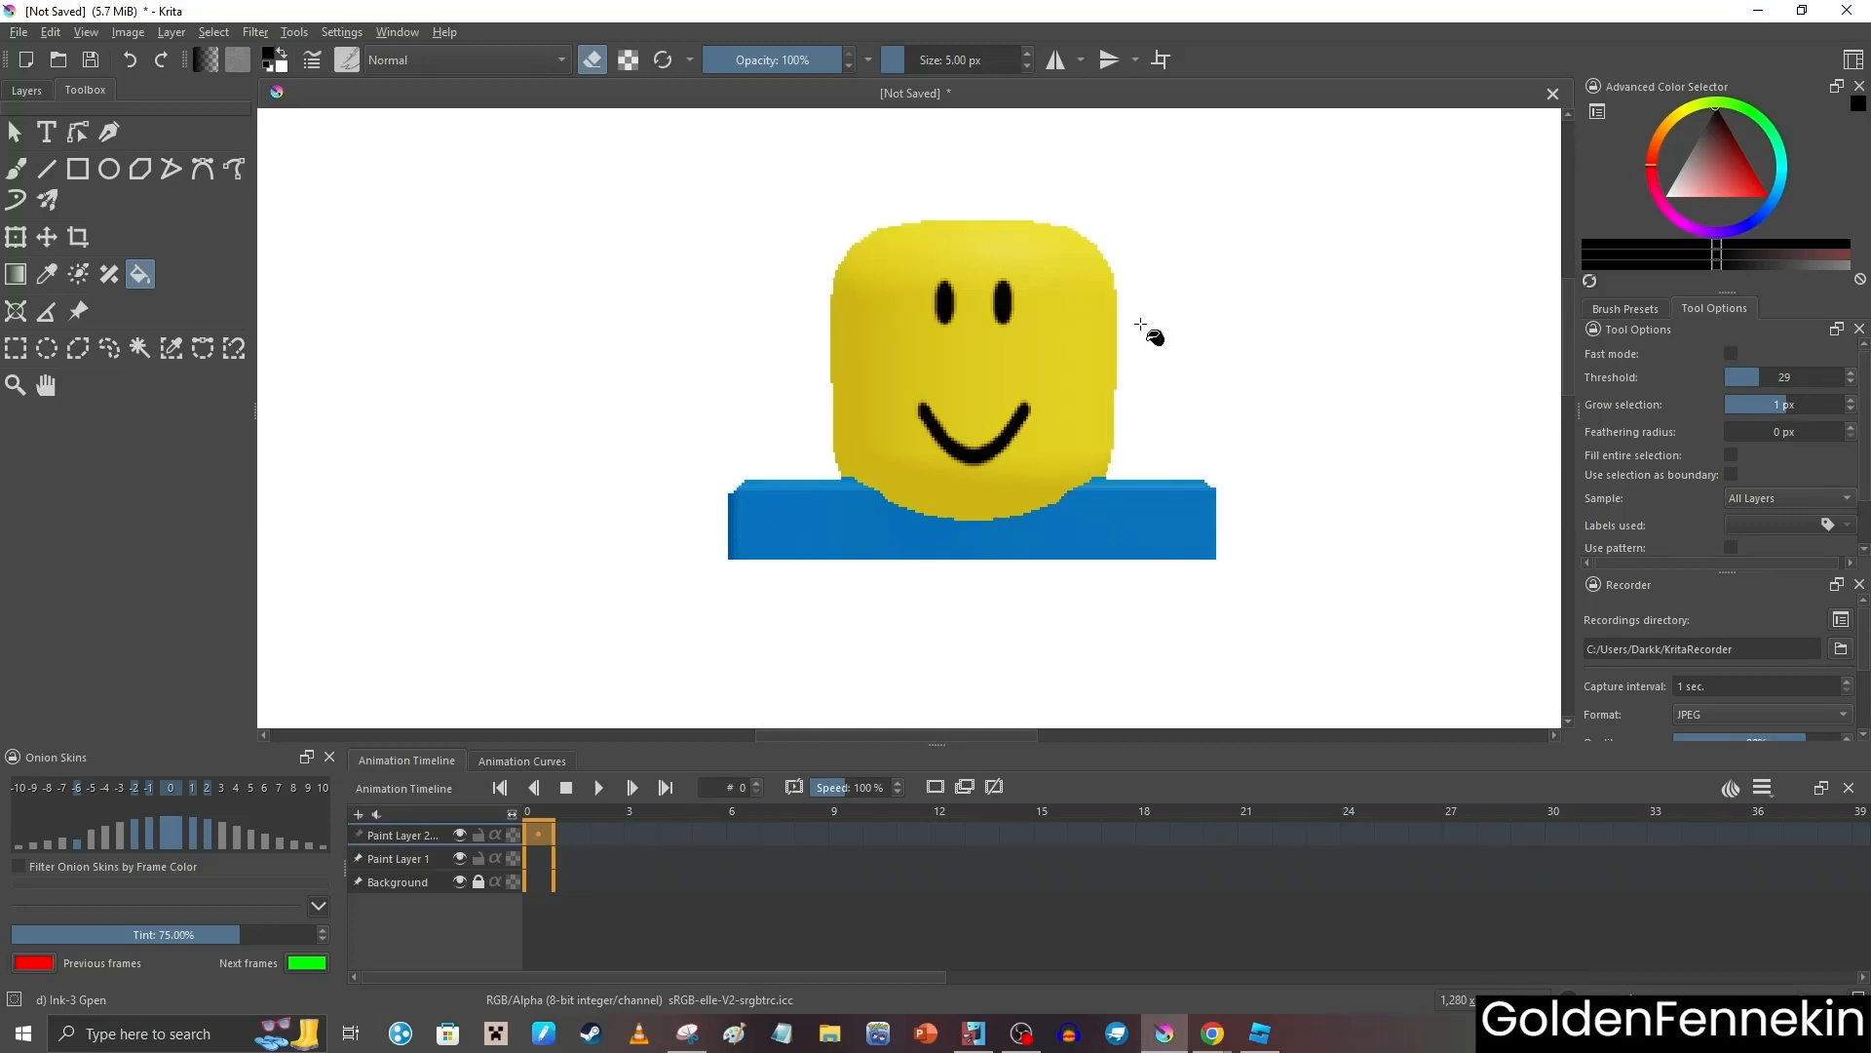
{"action": "left_click", "coordinate": [1145, 535]}
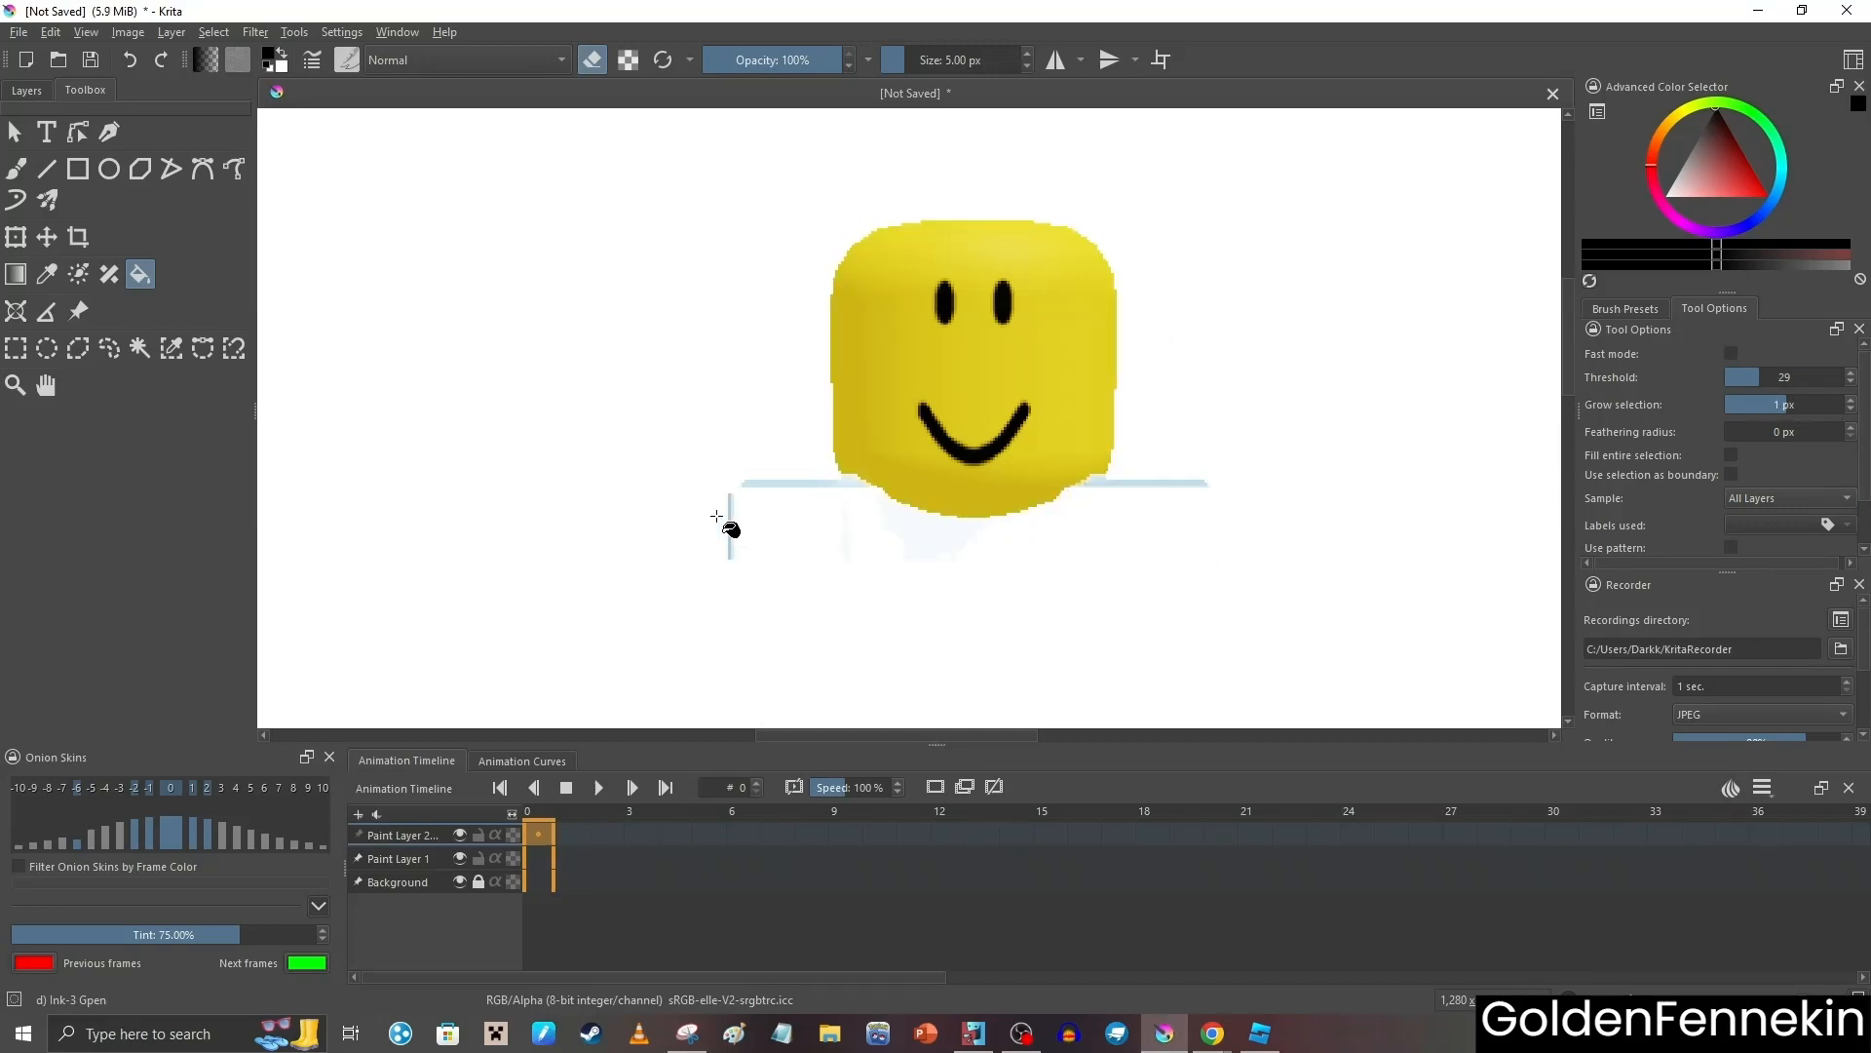
Erase the leftover torso edges around the chin with the freehand brush, leaving only the head on the layer
{"action": "left_click", "coordinate": [16, 168]}
{"action": "scroll", "coordinate": [898, 493], "scroll_direction": "up", "scroll_amount": 2}
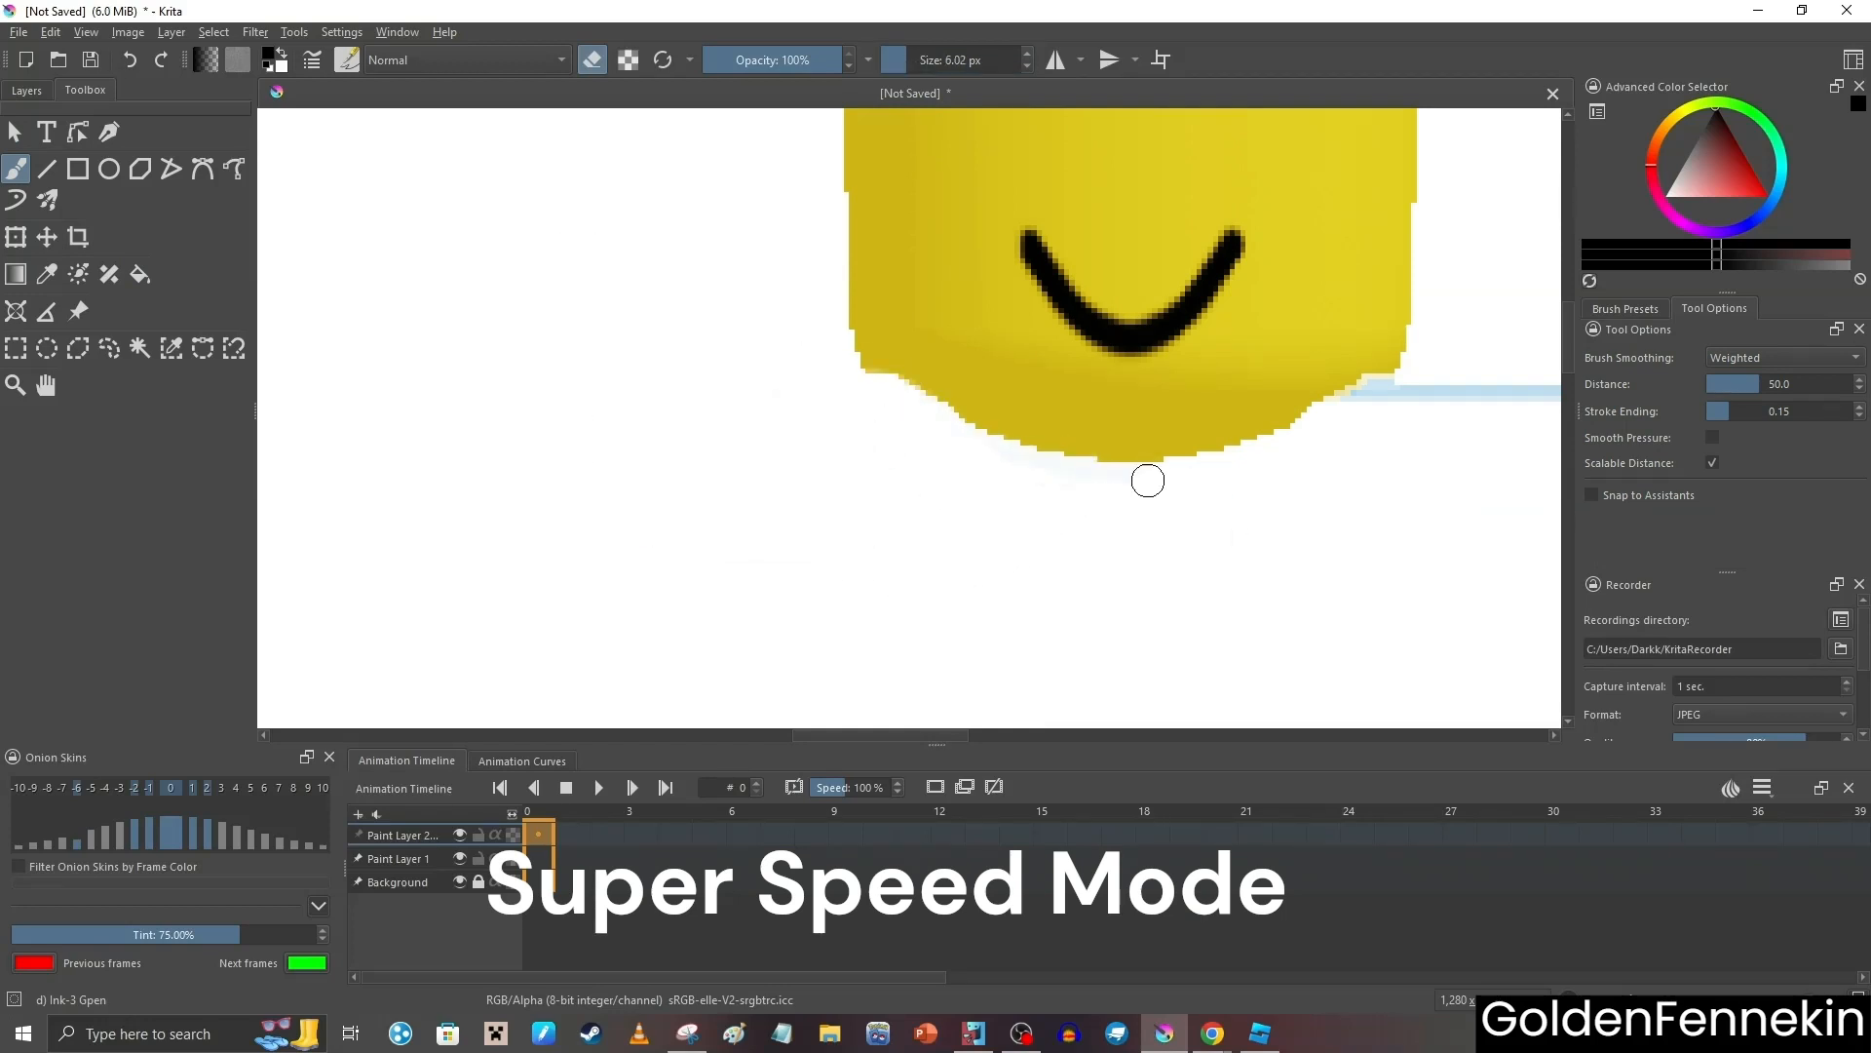
{"action": "scroll", "coordinate": [1009, 422], "scroll_direction": "up", "scroll_amount": 4}
{"action": "left_click_drag", "start_coordinate": [1009, 422], "coordinate": [448, 338]}
{"action": "scroll", "coordinate": [860, 263], "scroll_direction": "down", "scroll_amount": 6}
{"action": "left_click", "coordinate": [15, 237]}
{"action": "scroll", "coordinate": [627, 292], "scroll_direction": "up", "scroll_amount": 2}
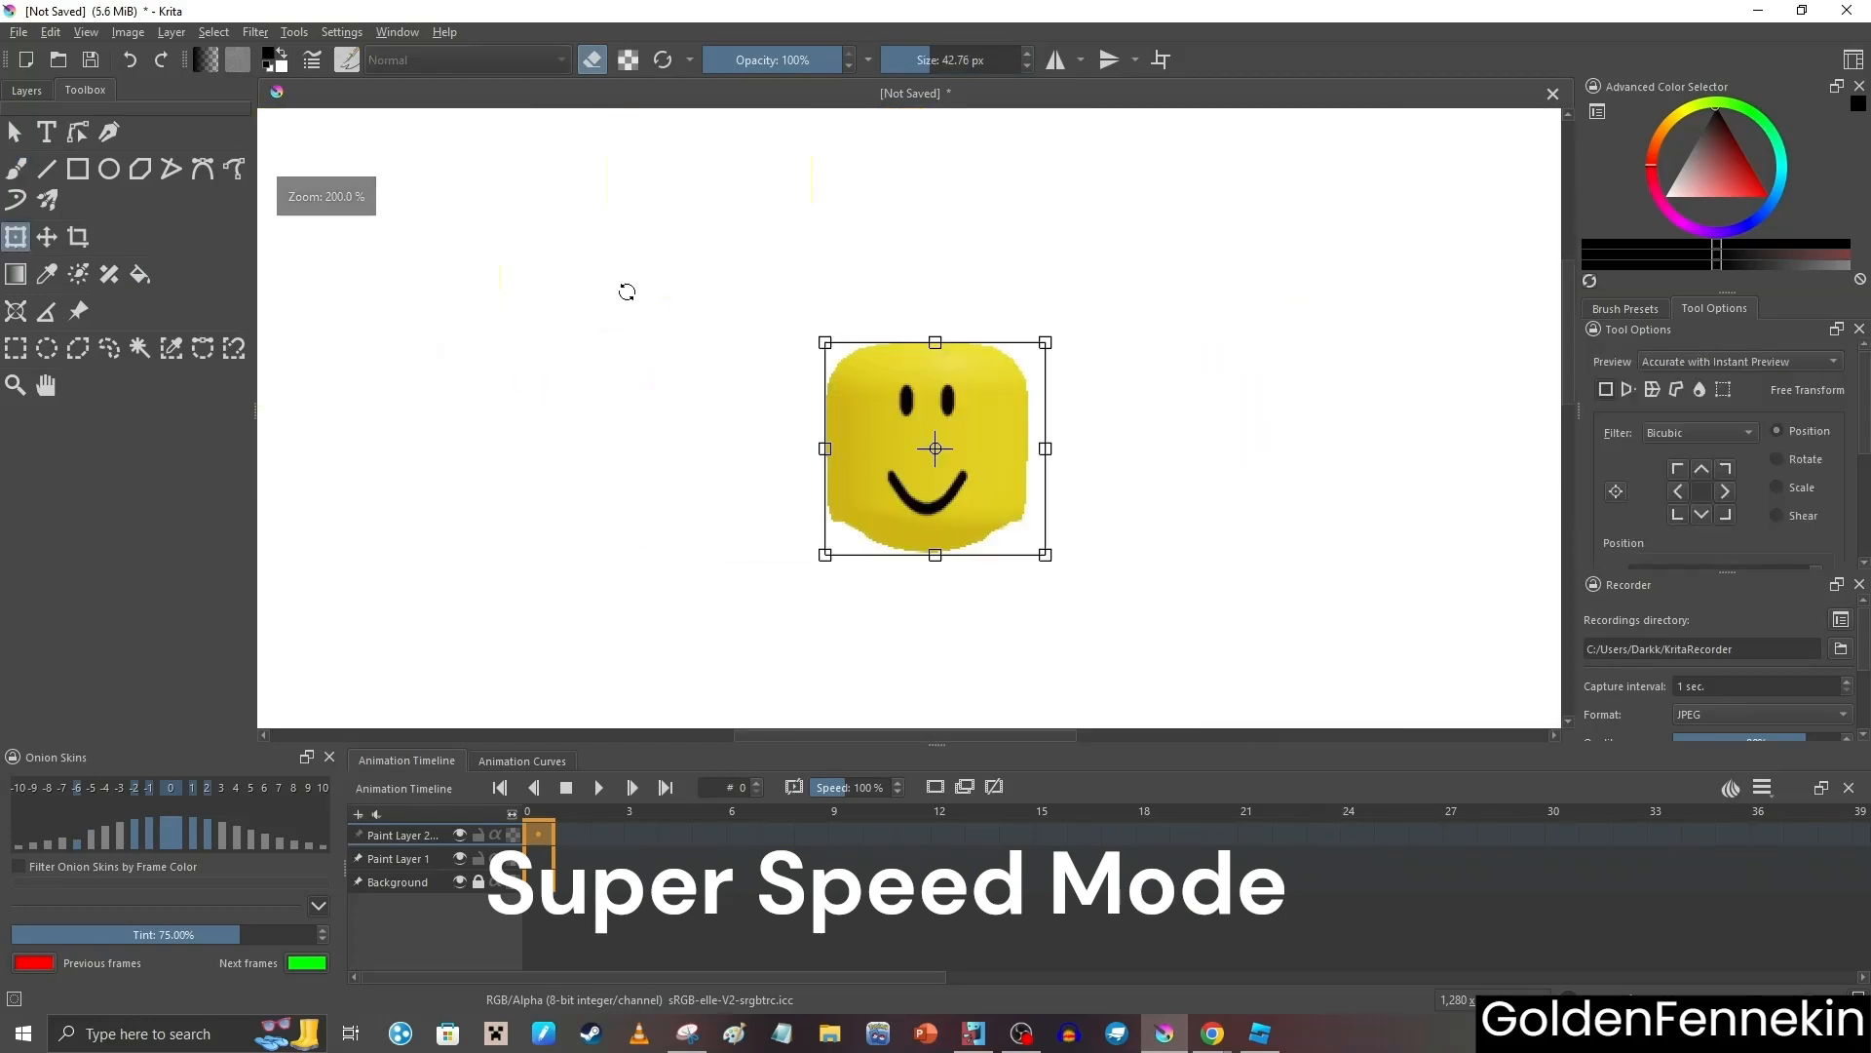
Show the full-body Noob layer, hide the head layer, and make the full-body layer active
{"action": "left_click", "coordinate": [26, 89]}
{"action": "left_click", "coordinate": [13, 225]}
{"action": "left_click", "coordinate": [13, 198]}
{"action": "double_click", "coordinate": [104, 203]}
{"action": "key", "text": "Return"}
{"action": "left_click", "coordinate": [117, 225]}
Erase the red background around the full-body Noob using the Fill tool in eraser mode with threshold 100
{"action": "left_click", "coordinate": [85, 90]}
{"action": "left_click", "coordinate": [141, 274]}
{"action": "scroll", "coordinate": [839, 370], "scroll_direction": "up", "scroll_amount": 2}
{"action": "left_click", "coordinate": [1320, 360]}
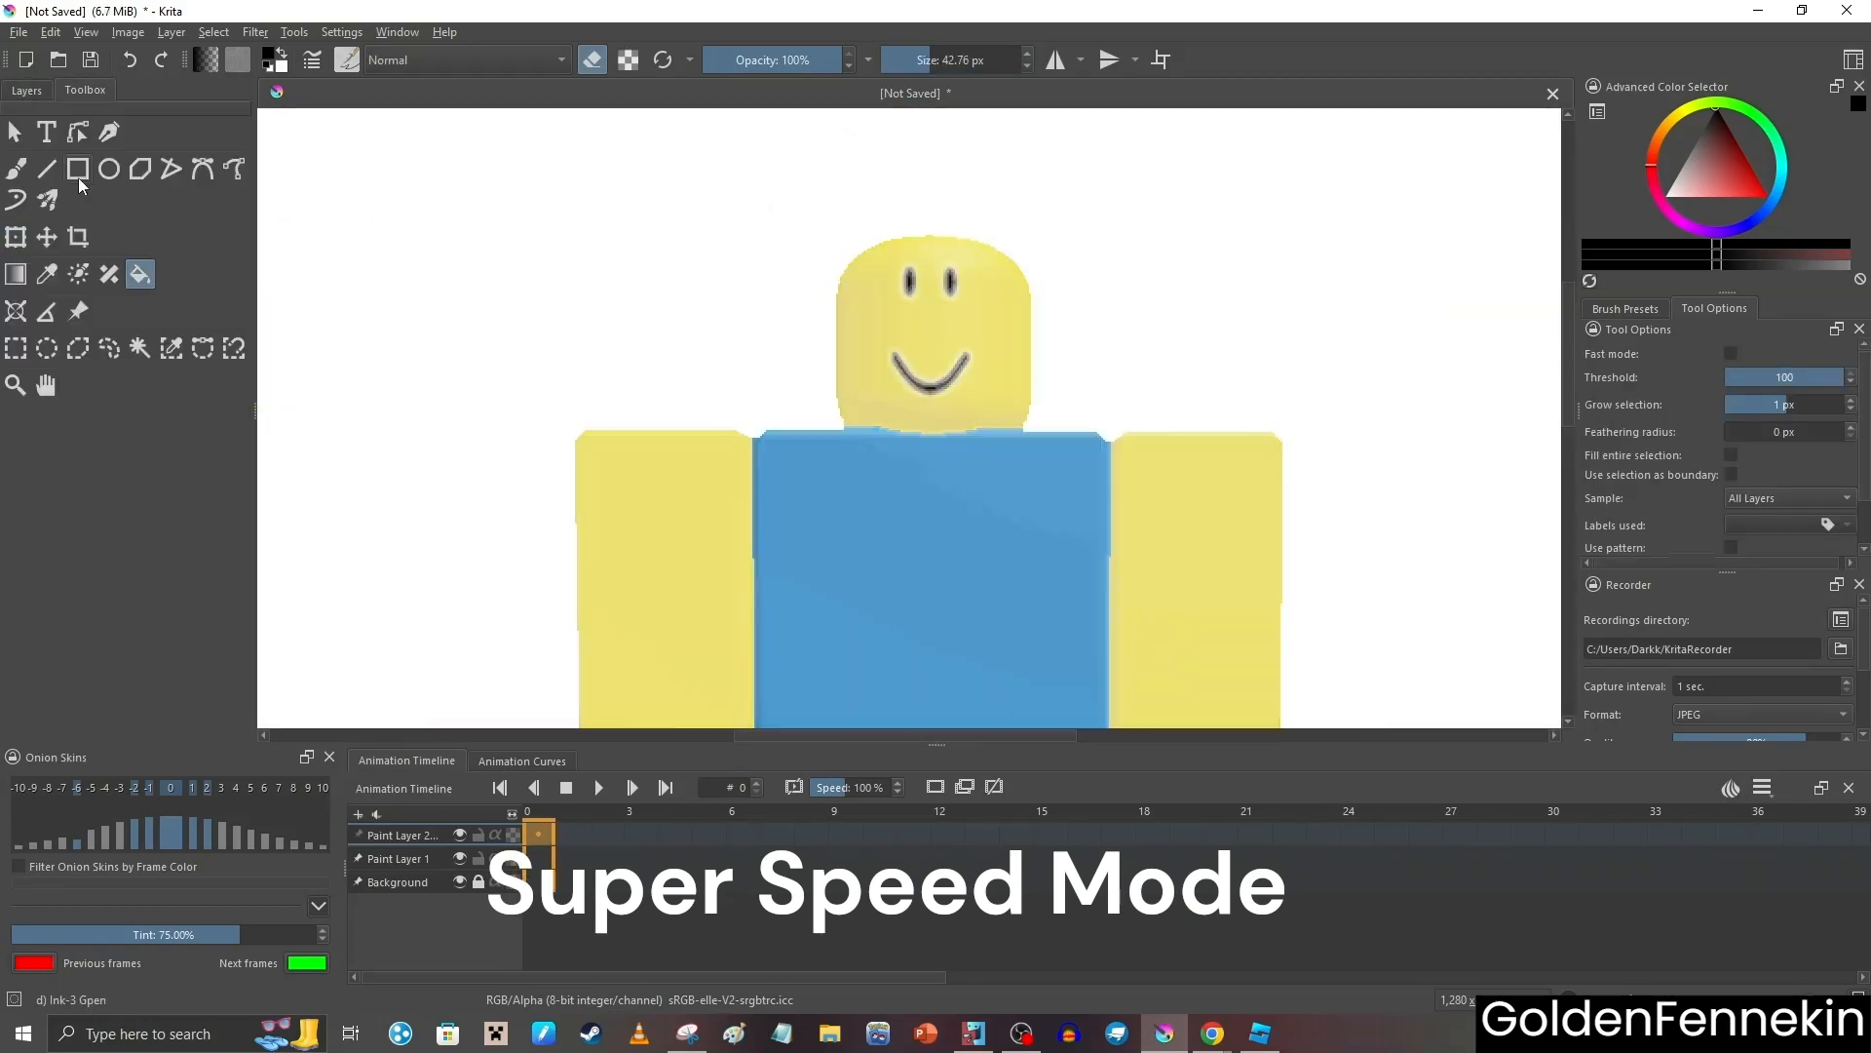
Start transforming the full-body Noob layer, undo the last two edits and redo one of them
{"action": "left_click", "coordinate": [16, 237]}
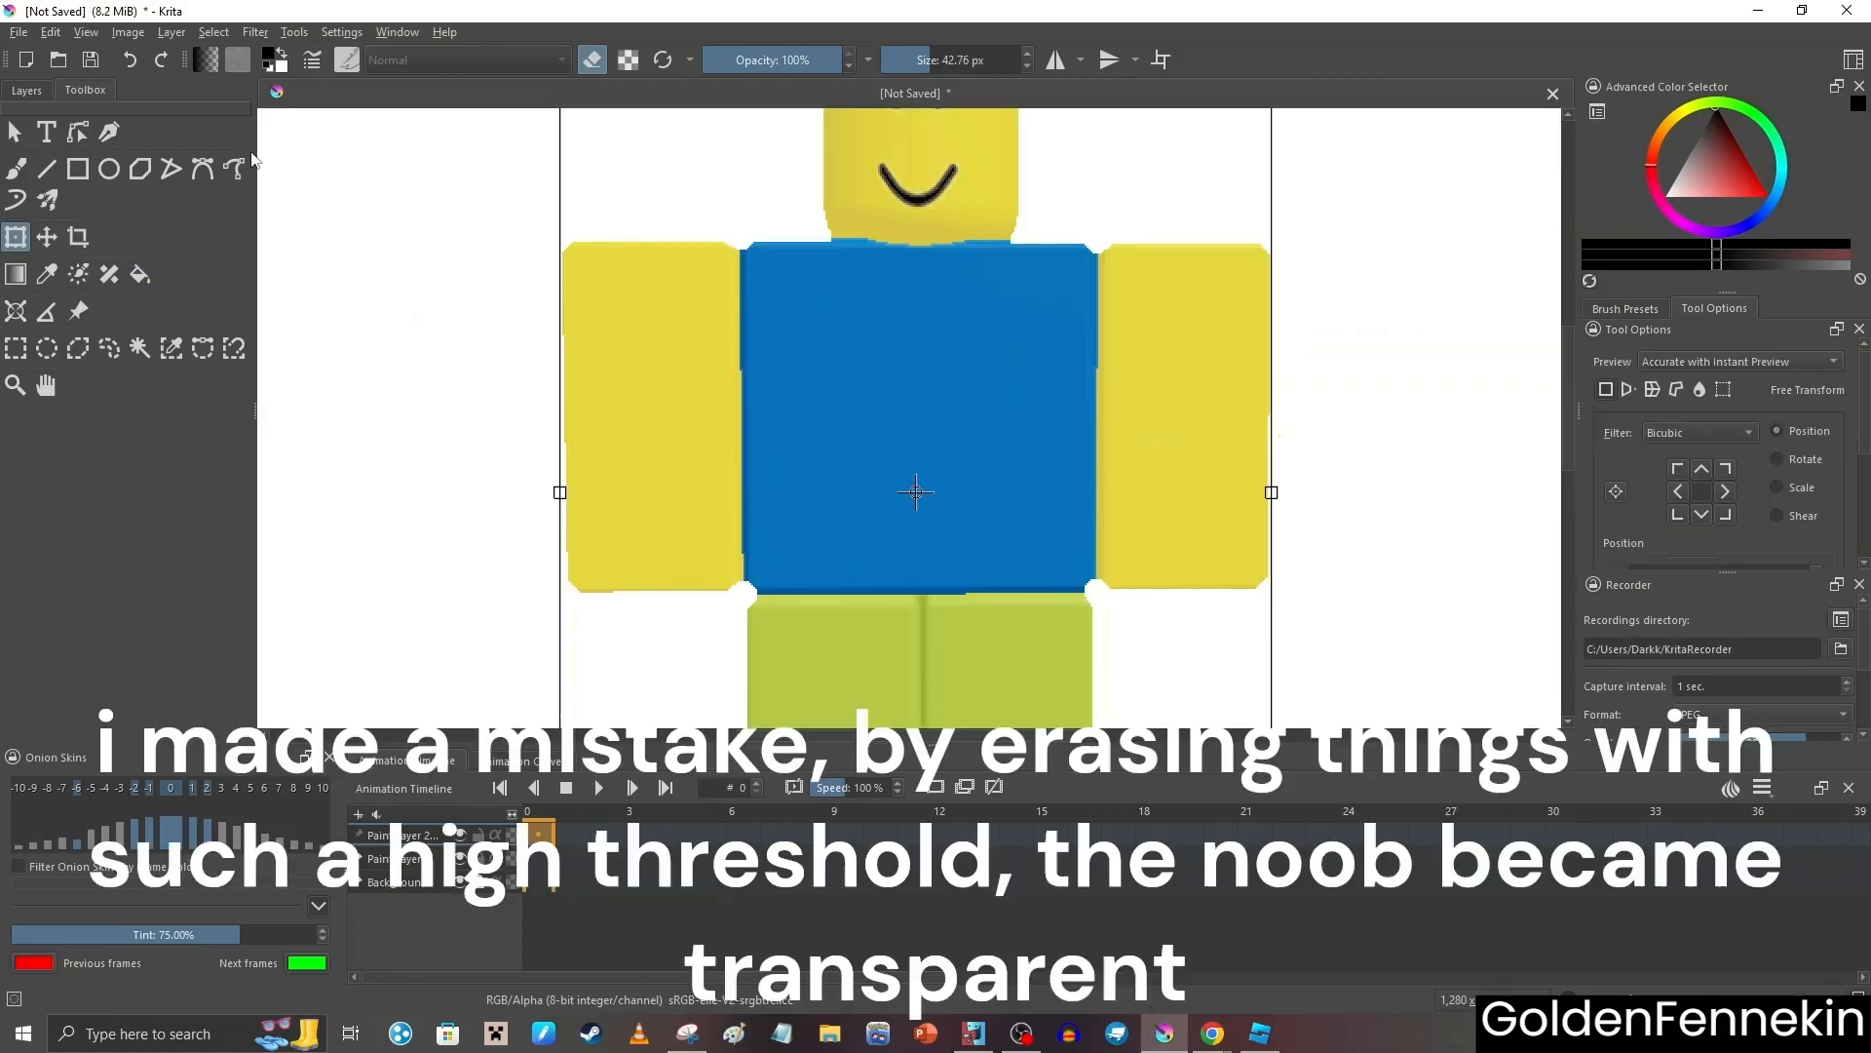
{"action": "left_click", "coordinate": [127, 61]}
{"action": "left_click", "coordinate": [128, 60]}
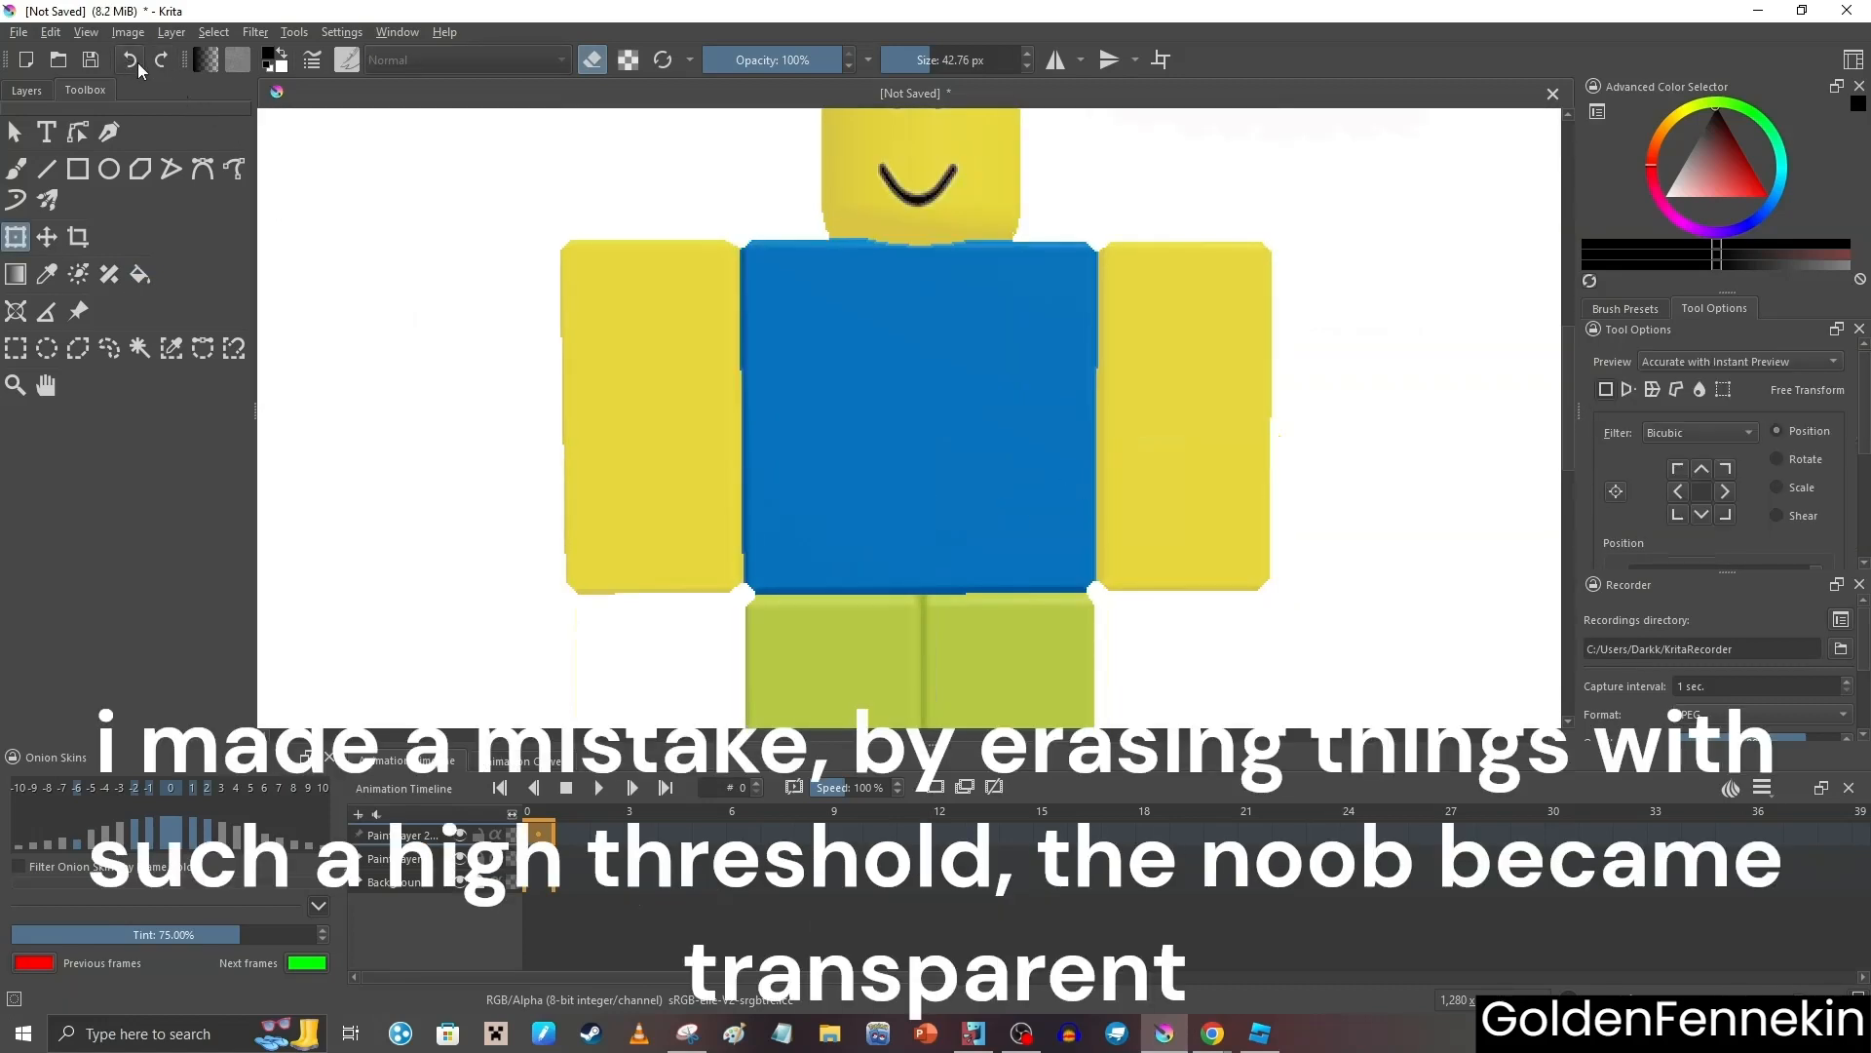
{"action": "left_click", "coordinate": [160, 64]}
{"action": "scroll", "coordinate": [535, 300], "scroll_direction": "down", "scroll_amount": 3}
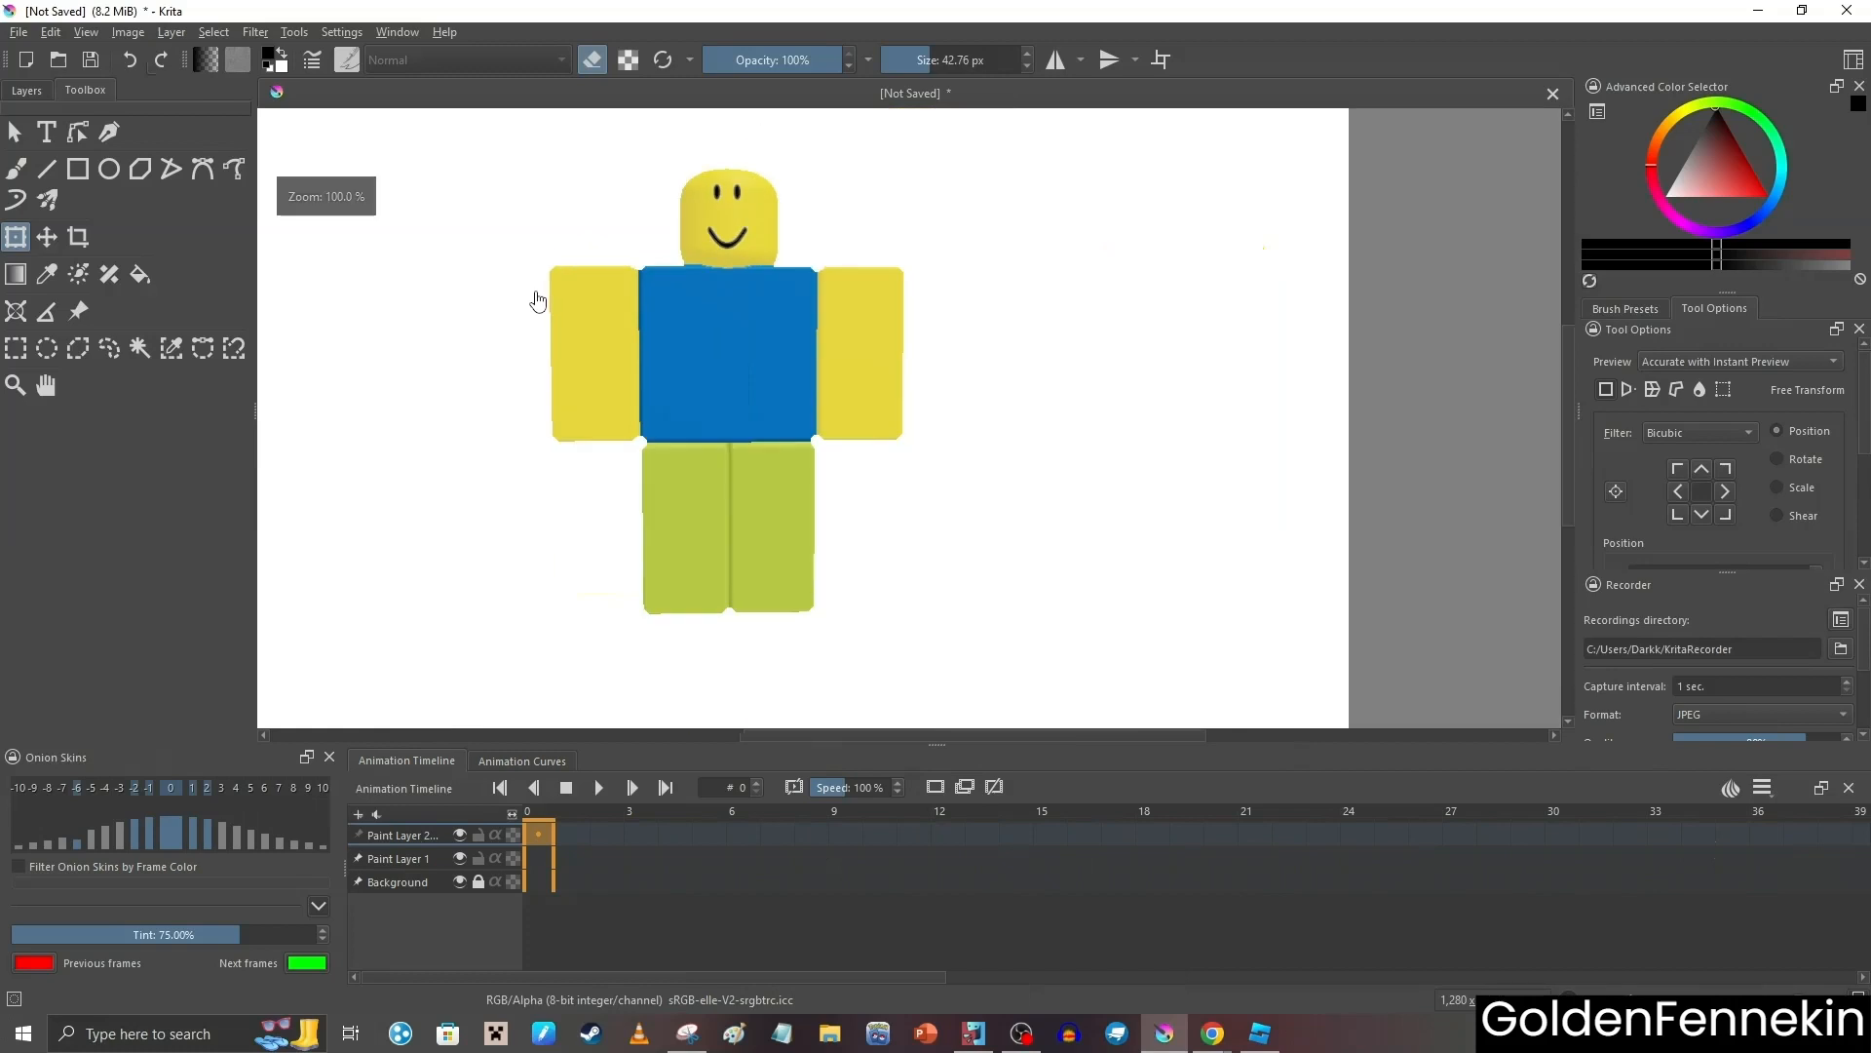
Outline the full-body Noob's head with a freehand selection that follows the line where it meets the torso
{"action": "scroll", "coordinate": [629, 174], "scroll_direction": "up", "scroll_amount": 3}
{"action": "scroll", "coordinate": [649, 445], "scroll_direction": "down", "scroll_amount": 2}
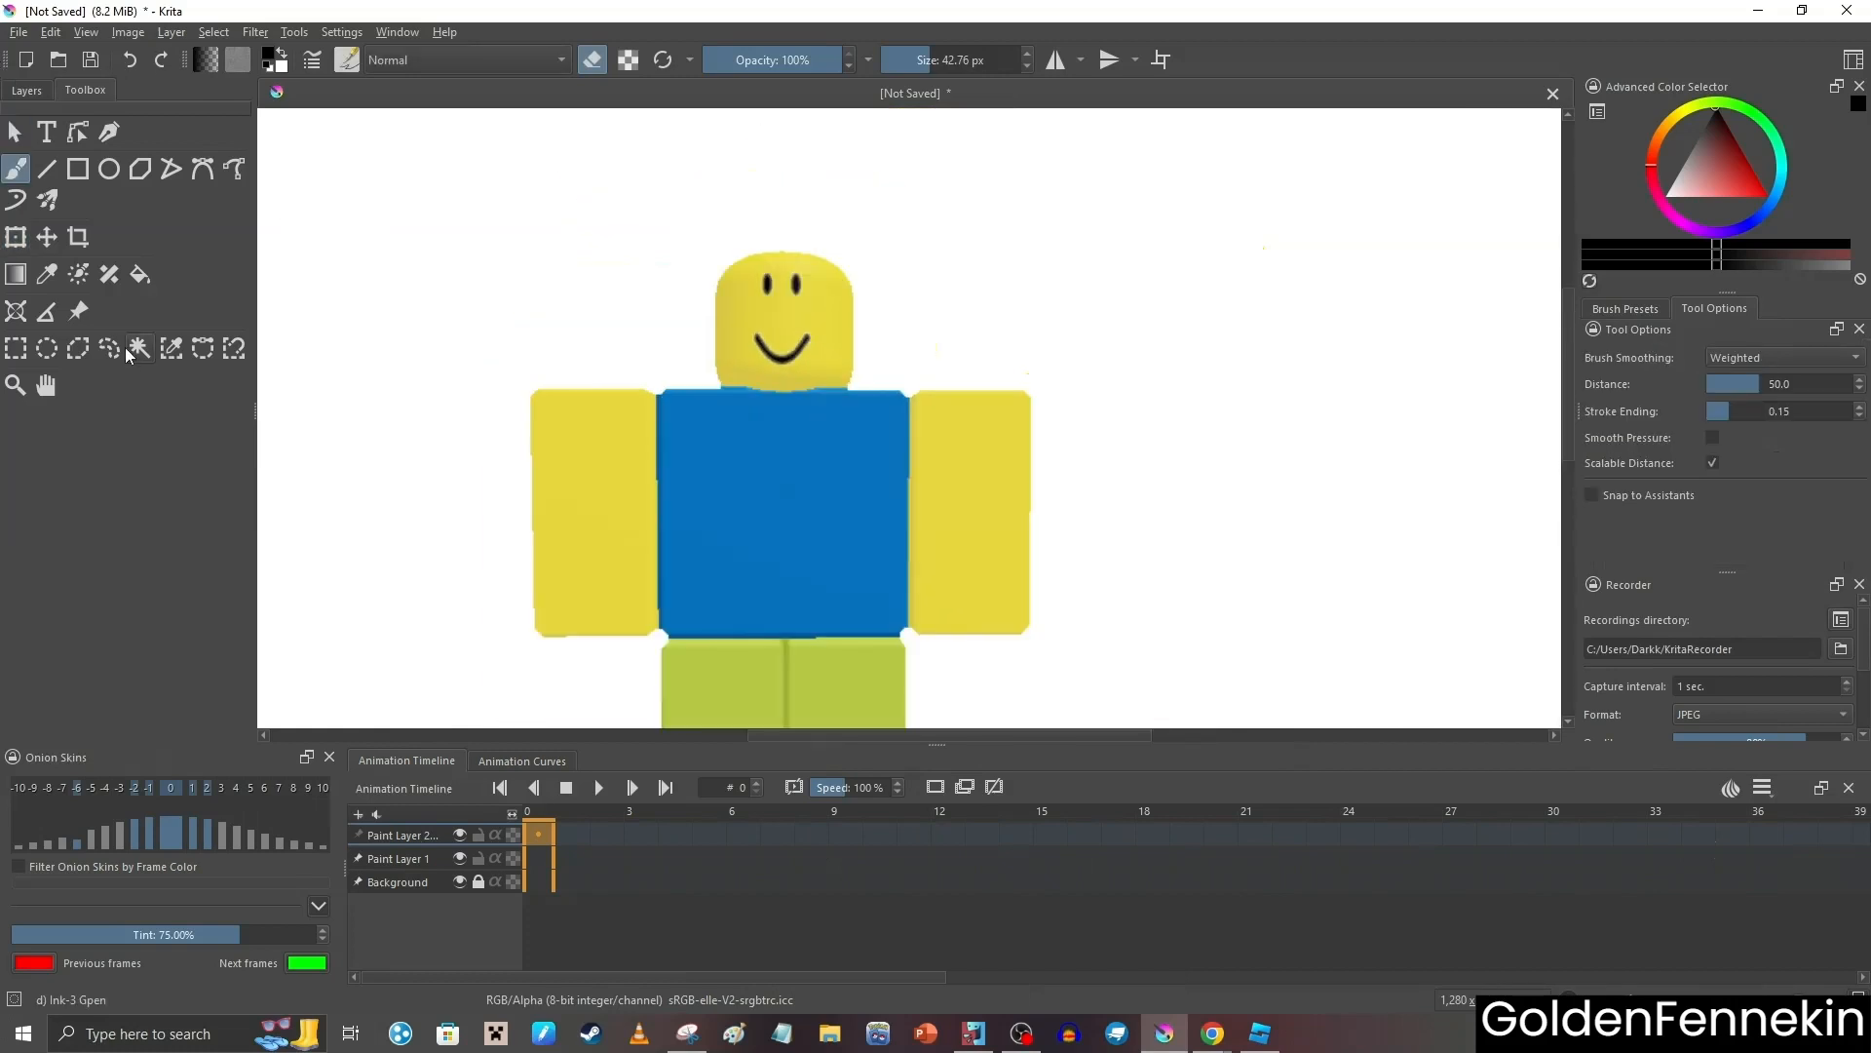
{"action": "left_click", "coordinate": [108, 348]}
{"action": "scroll", "coordinate": [735, 251], "scroll_direction": "up", "scroll_amount": 3}
{"action": "scroll", "coordinate": [690, 476], "scroll_direction": "down", "scroll_amount": 4}
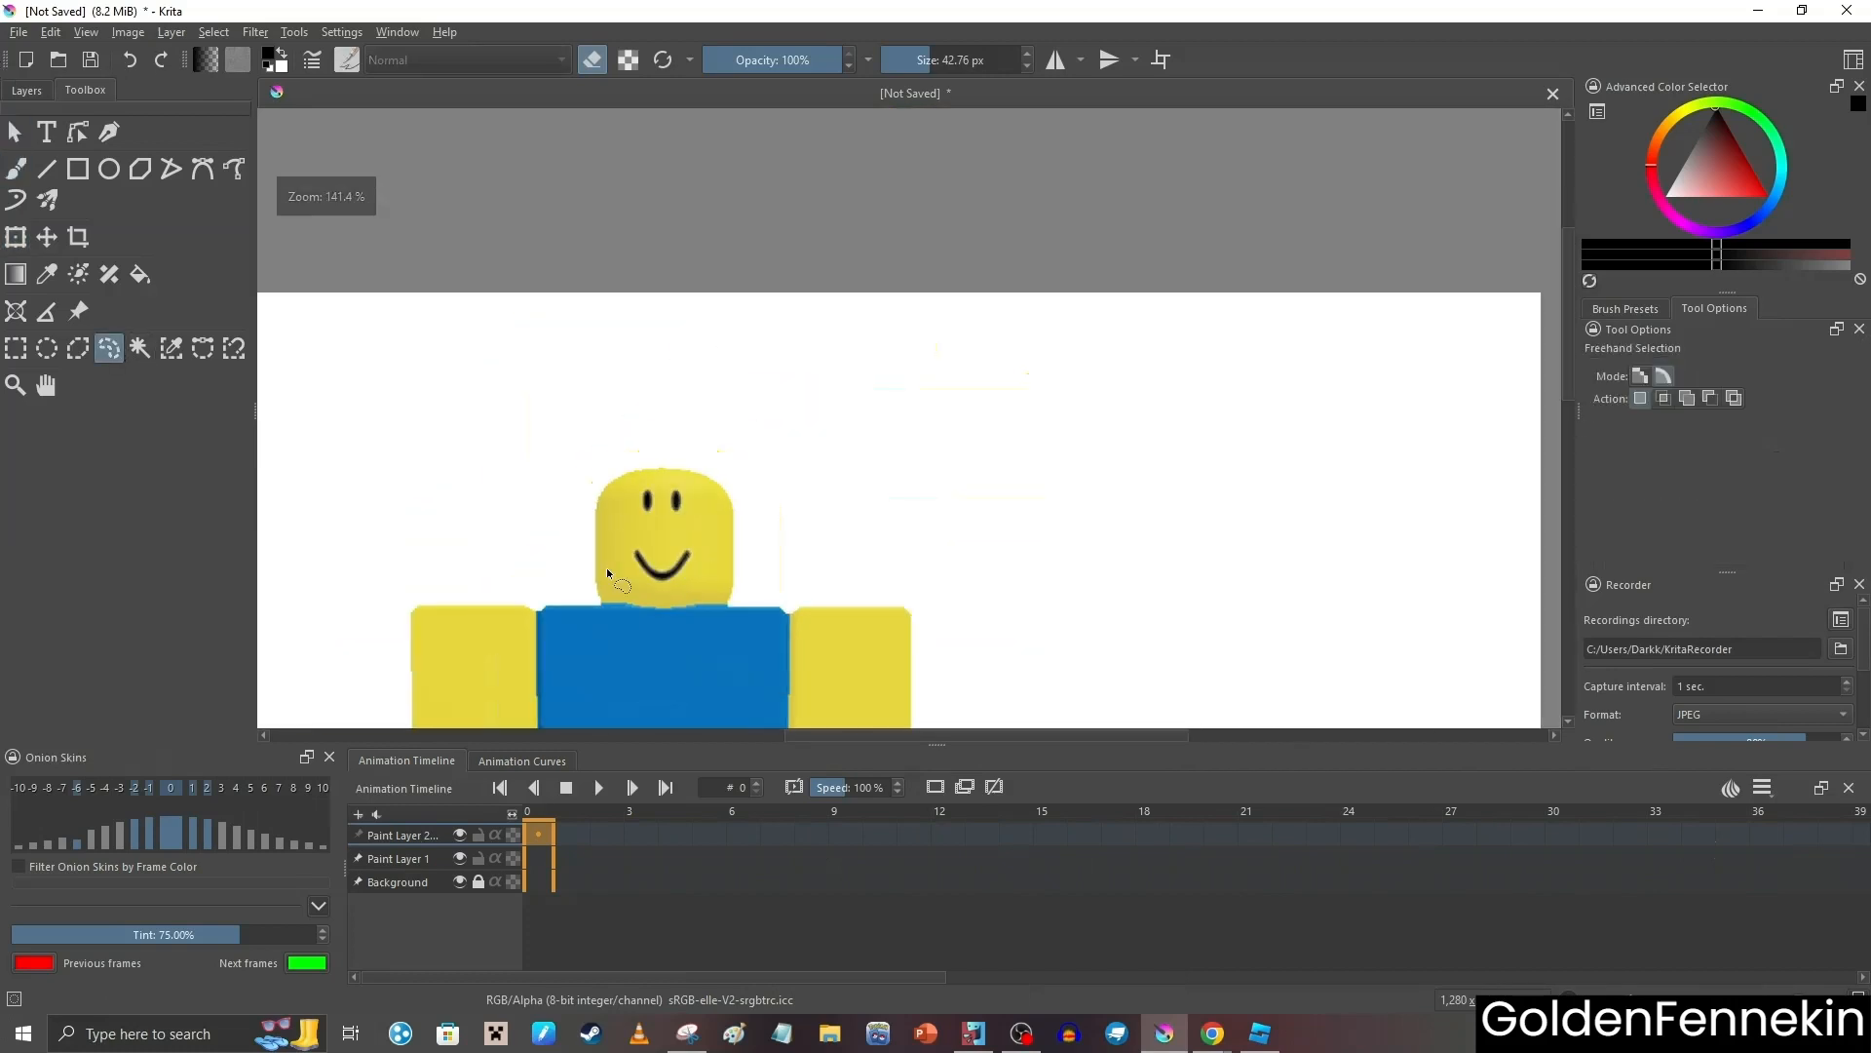
{"action": "scroll", "coordinate": [580, 596], "scroll_direction": "up", "scroll_amount": 3}
{"action": "scroll", "coordinate": [575, 594], "scroll_direction": "up", "scroll_amount": 1}
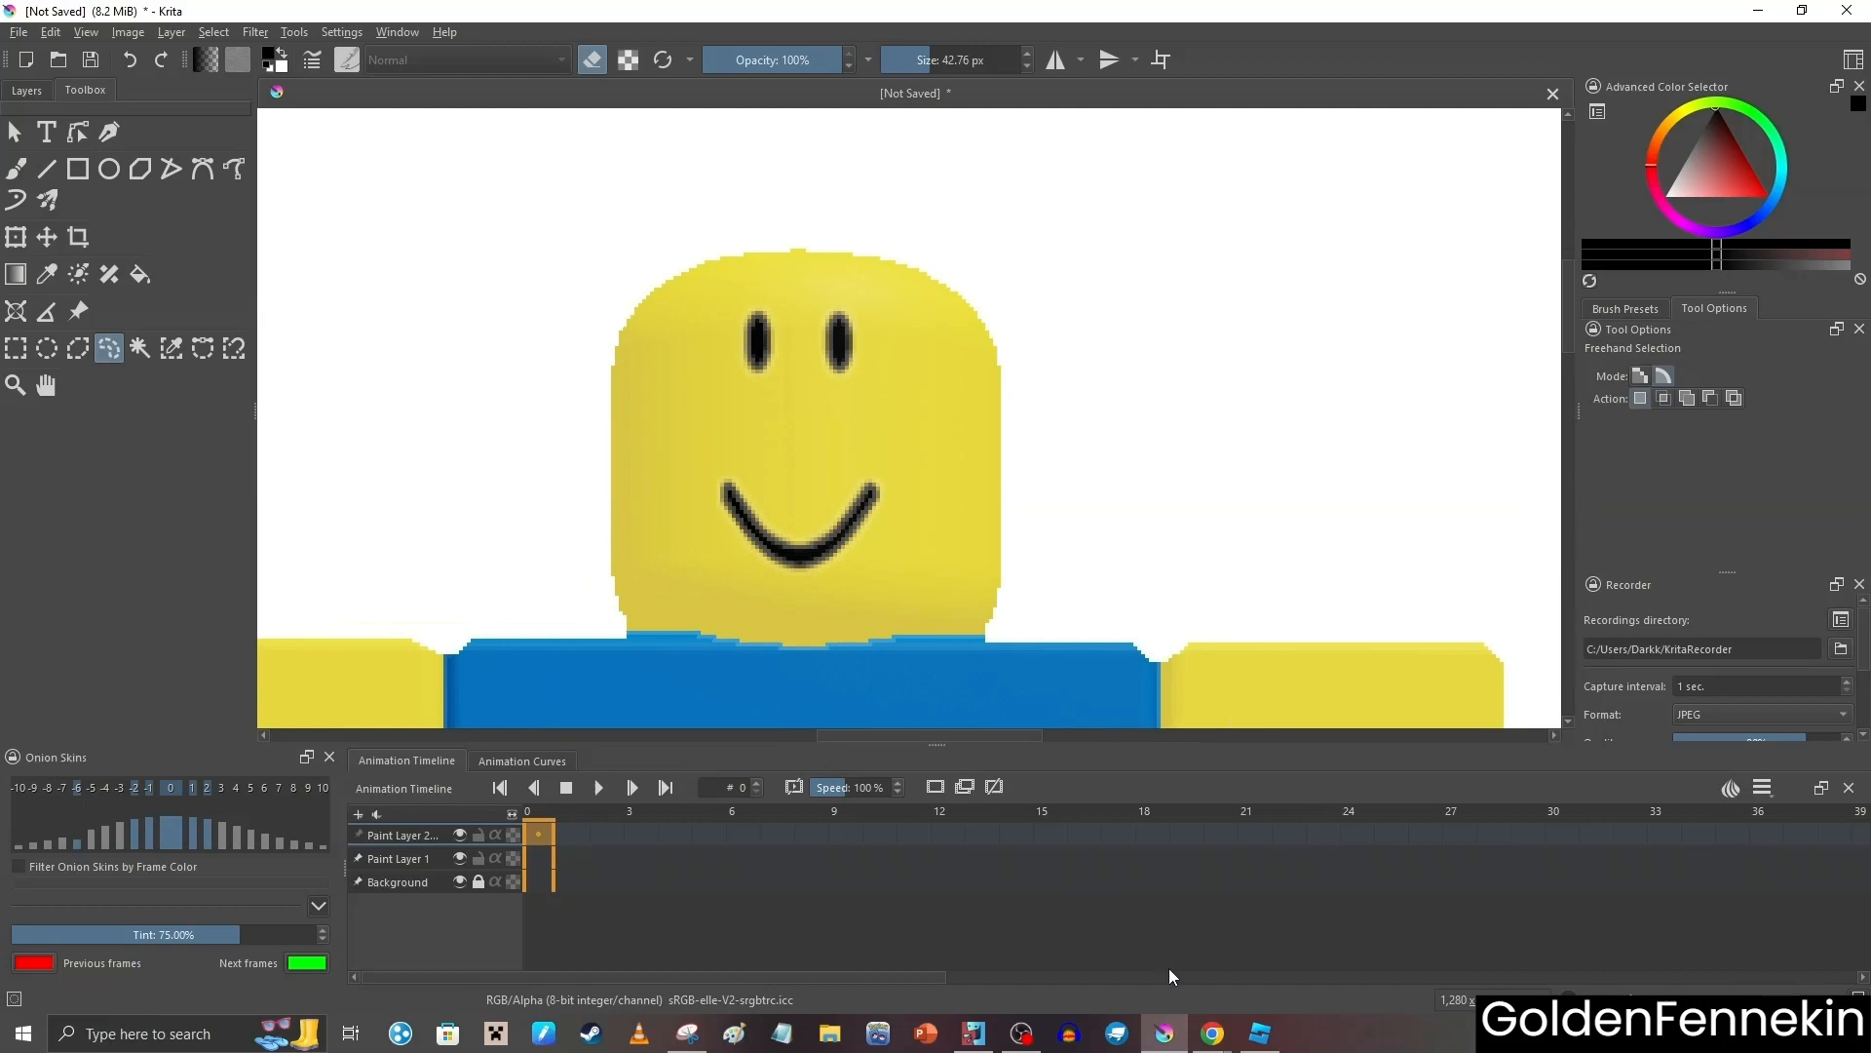
{"action": "scroll", "coordinate": [599, 512], "scroll_direction": "down", "scroll_amount": 2}
{"action": "scroll", "coordinate": [584, 565], "scroll_direction": "up", "scroll_amount": 4}
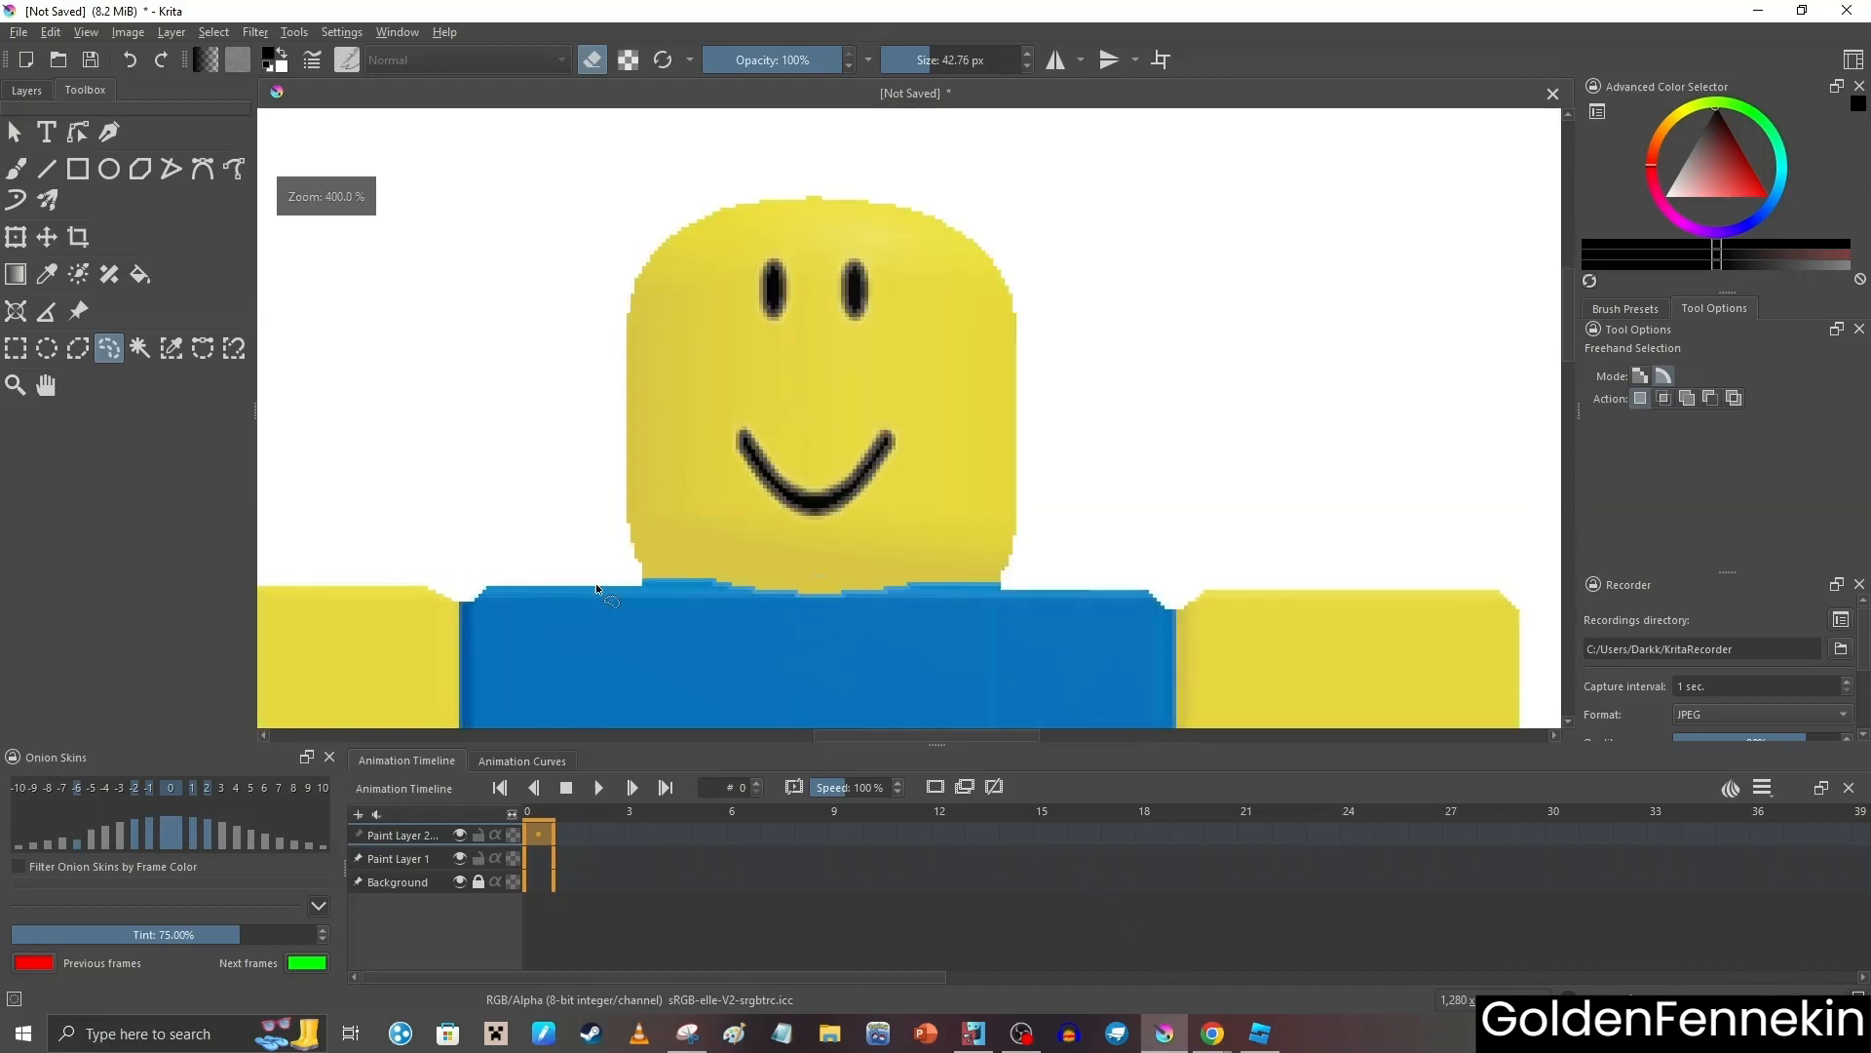
{"action": "scroll", "coordinate": [488, 528], "scroll_direction": "down", "scroll_amount": 3}
{"action": "left_click_drag", "start_coordinate": [558, 552], "coordinate": [567, 560]}
Cut the selected head to a new layer and name it Head
{"action": "left_click", "coordinate": [15, 237]}
{"action": "right_click", "coordinate": [624, 448]}
{"action": "left_click", "coordinate": [109, 348]}
{"action": "left_click", "coordinate": [26, 90]}
{"action": "left_click", "coordinate": [107, 251]}
{"action": "left_click", "coordinate": [85, 89]}
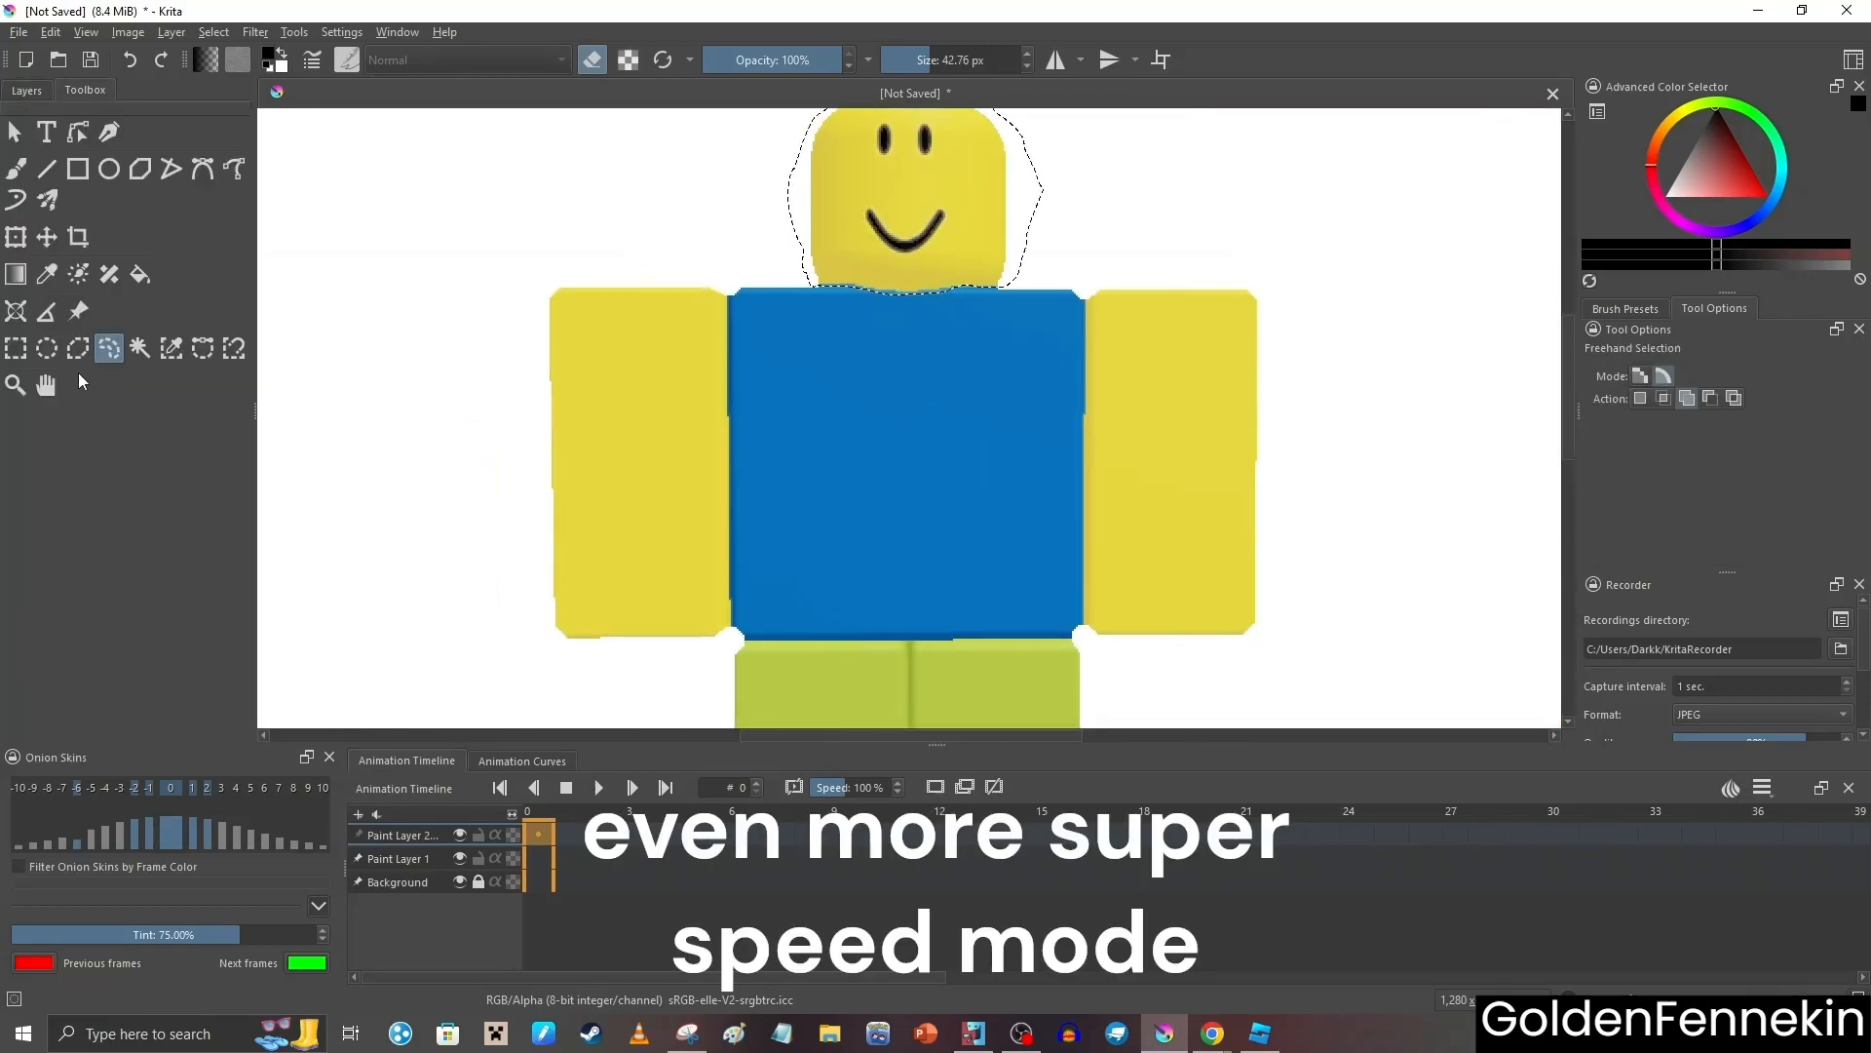
{"action": "left_click", "coordinate": [16, 347]}
{"action": "left_click_drag", "start_coordinate": [541, 127], "coordinate": [815, 547]}
{"action": "left_click", "coordinate": [27, 90]}
{"action": "left_click", "coordinate": [105, 277]}
{"action": "key", "text": "ctrl+z"}
{"action": "key", "text": "ctrl+z"}
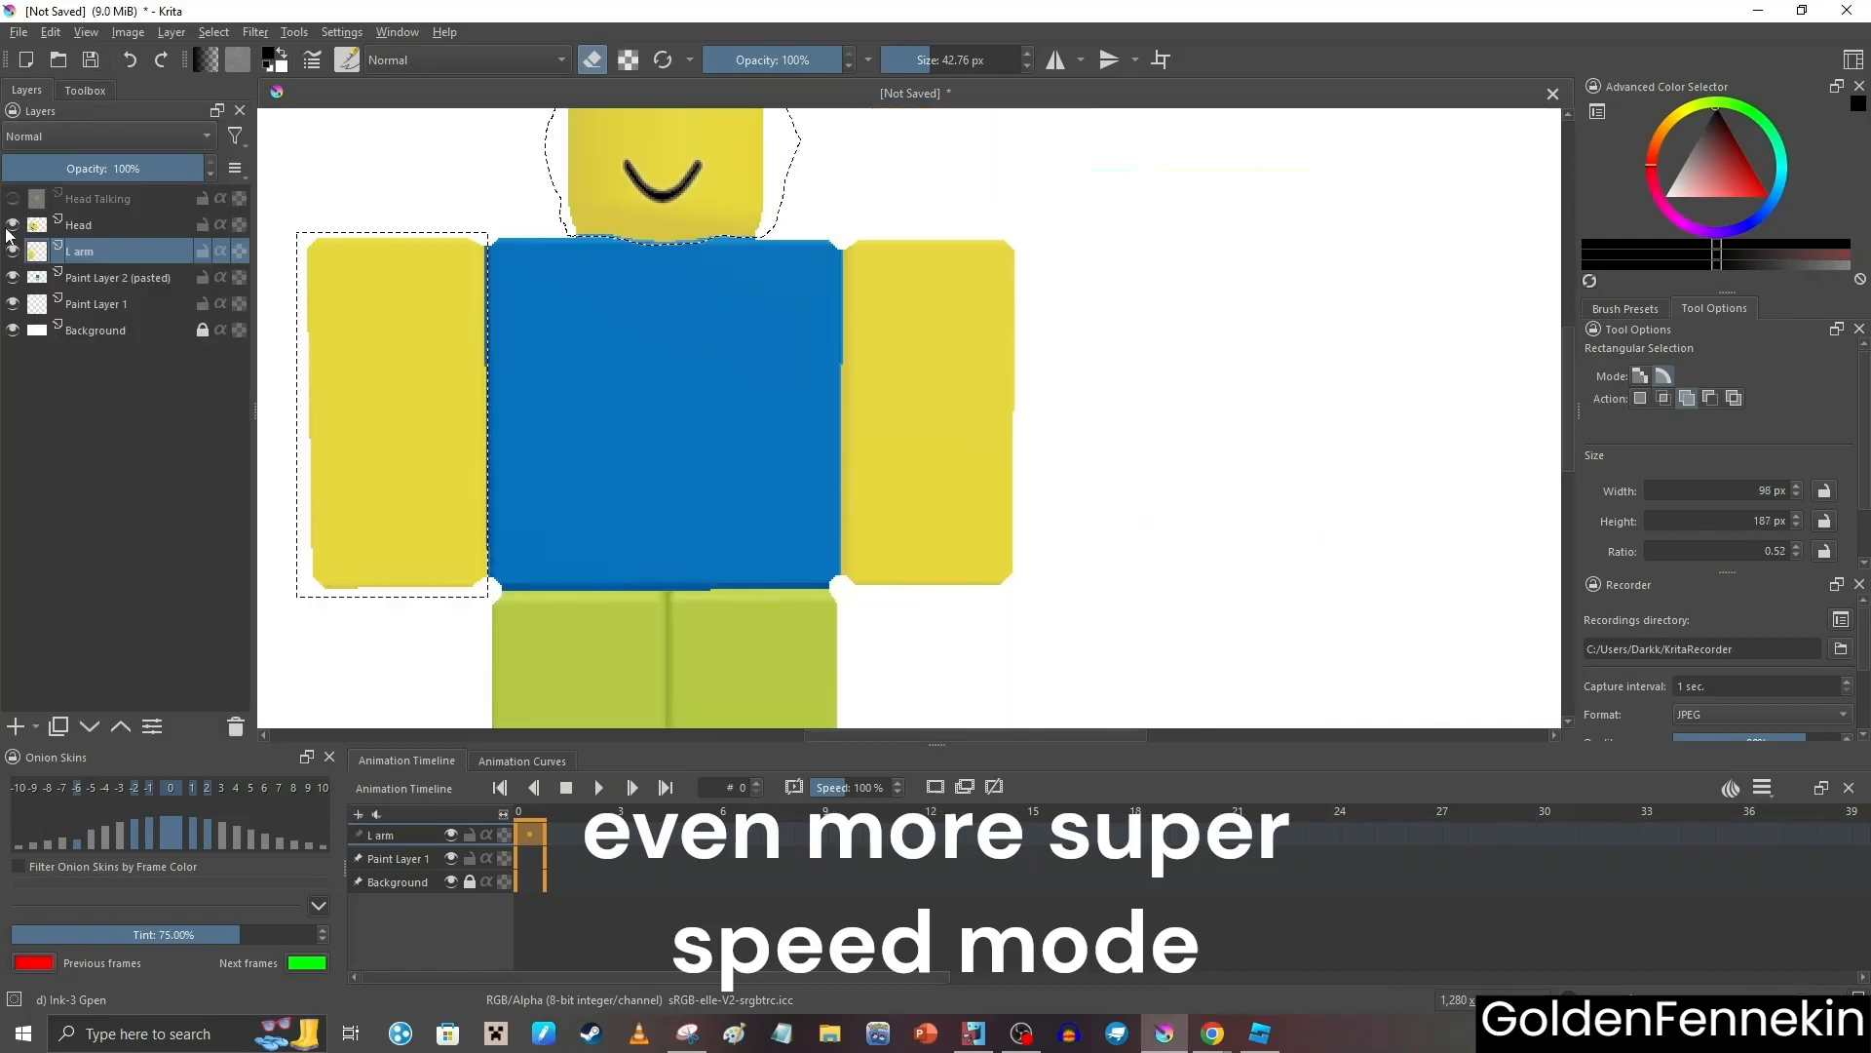
{"action": "left_click", "coordinate": [85, 89]}
{"action": "left_click", "coordinate": [16, 237]}
{"action": "left_click", "coordinate": [27, 90]}
{"action": "left_click", "coordinate": [130, 60]}
Select the left arm with a rectangular selection about 102 by 191 px and cut it to a new layer named L arm
{"action": "left_click", "coordinate": [84, 90]}
{"action": "scroll", "coordinate": [910, 419], "scroll_direction": "up", "scroll_amount": 3}
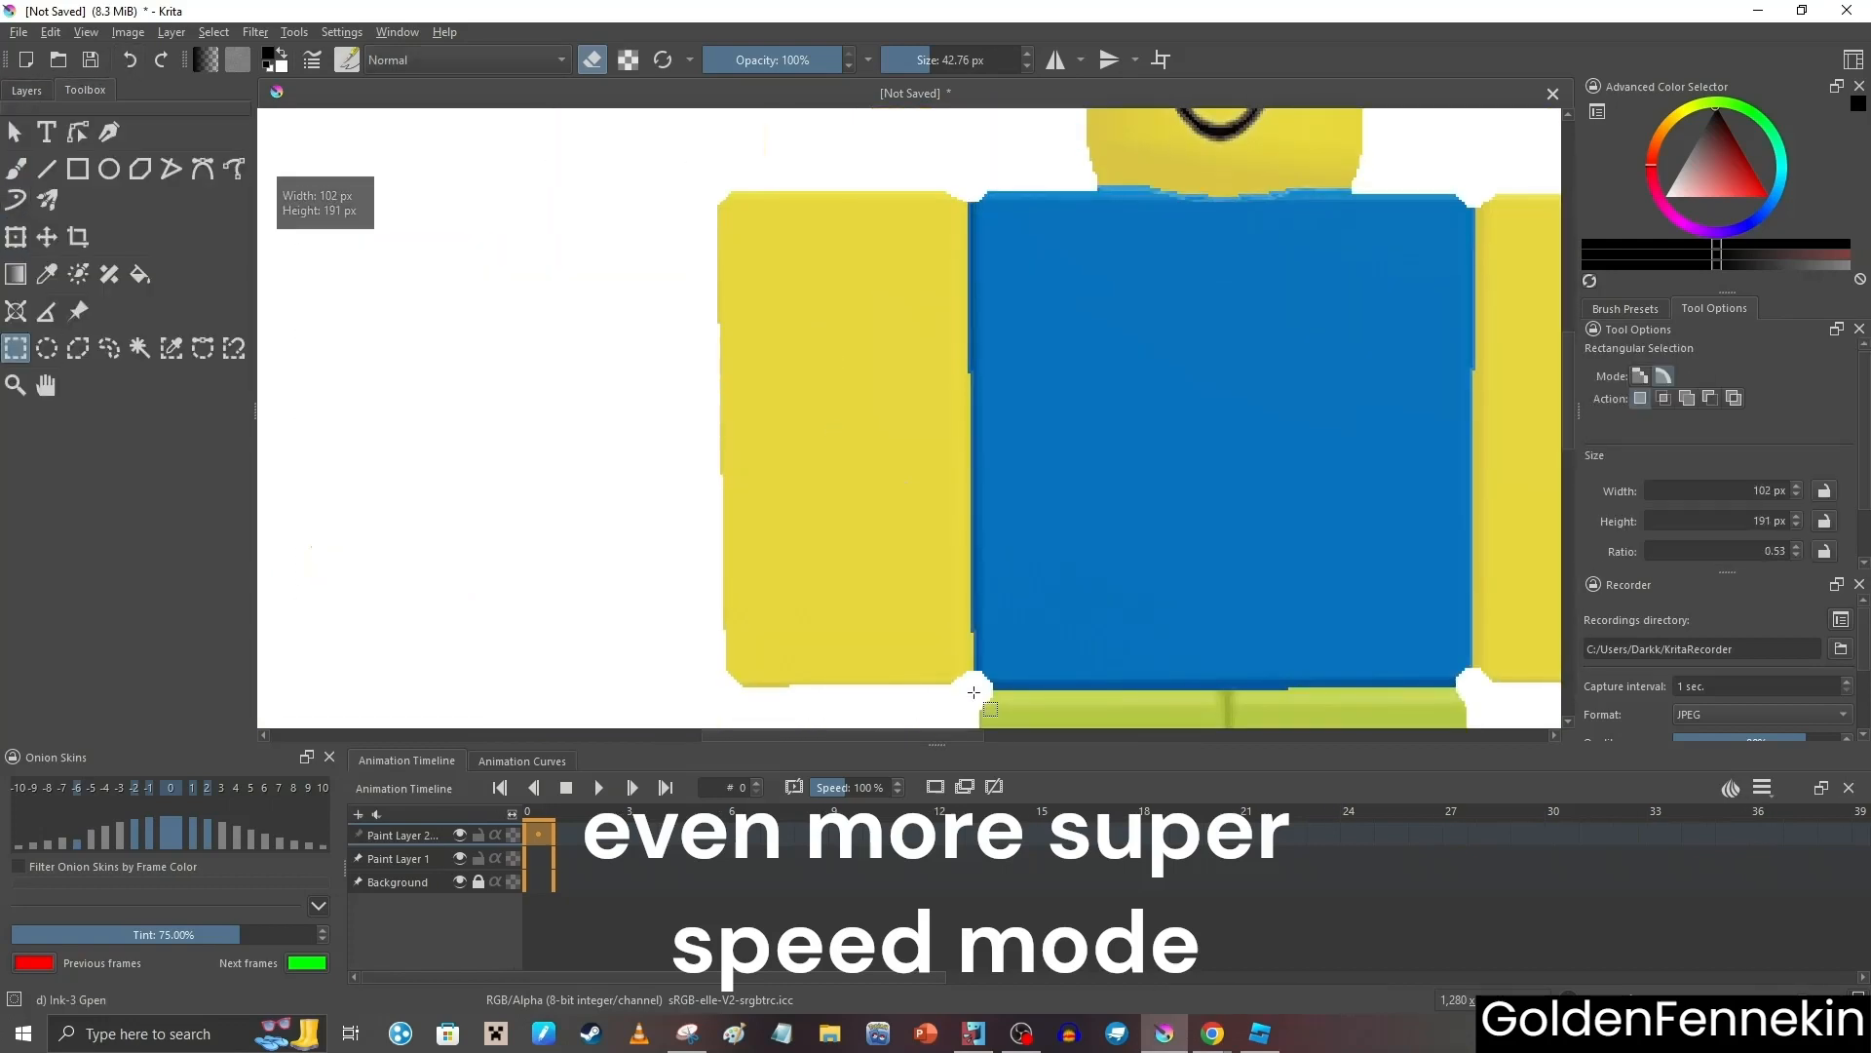
{"action": "left_click", "coordinate": [26, 90]}
{"action": "left_click", "coordinate": [85, 90]}
{"action": "left_click", "coordinate": [15, 237]}
{"action": "left_click", "coordinate": [27, 90]}
Select the right arm with a rectangular selection about 96 by 189 px and cut it to a new layer named R arm
{"action": "left_click", "coordinate": [85, 90]}
{"action": "left_click", "coordinate": [16, 348]}
{"action": "right_click", "coordinate": [994, 266]}
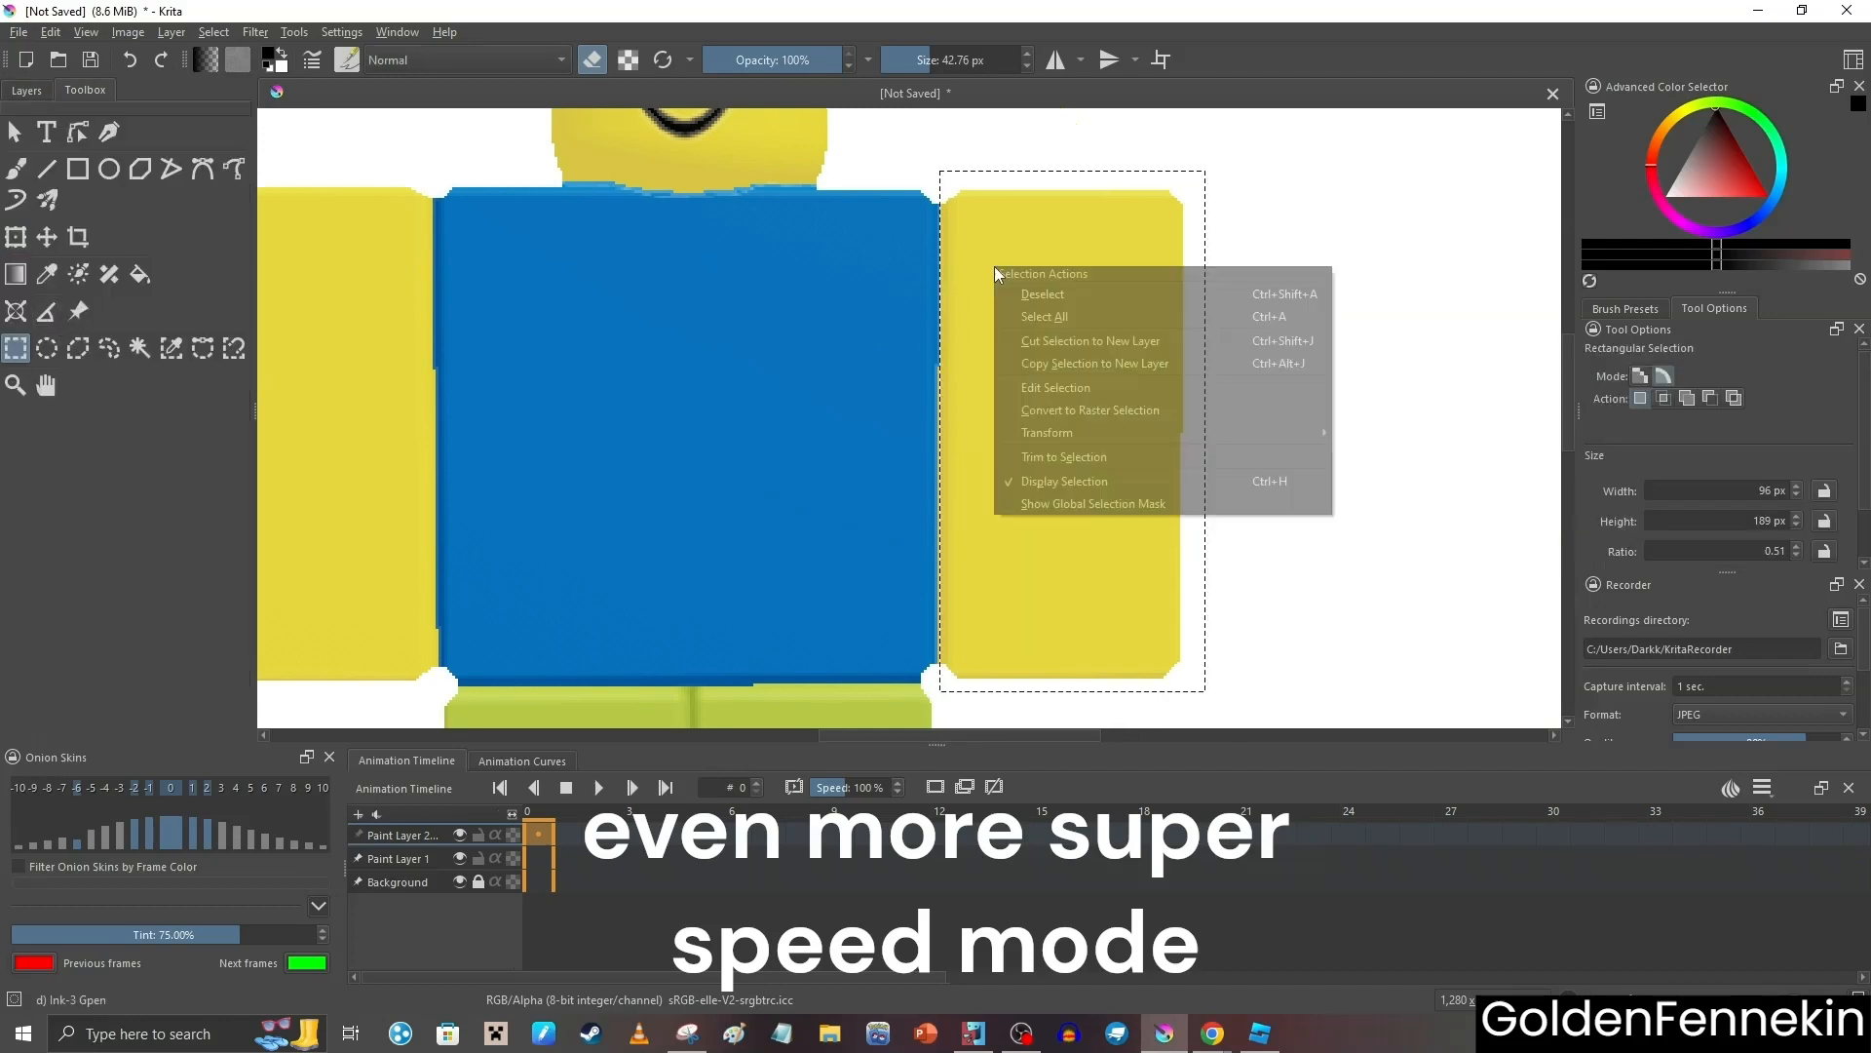
Cut the legs to a new layer named legs using a rectangular selection about 184 by 178 px, and name the remaining torso layer body
{"action": "left_click_drag", "start_coordinate": [651, 209], "coordinate": [1219, 689]}
{"action": "left_click", "coordinate": [27, 89]}
{"action": "right_click", "coordinate": [716, 287]}
{"action": "left_click", "coordinate": [811, 361]}
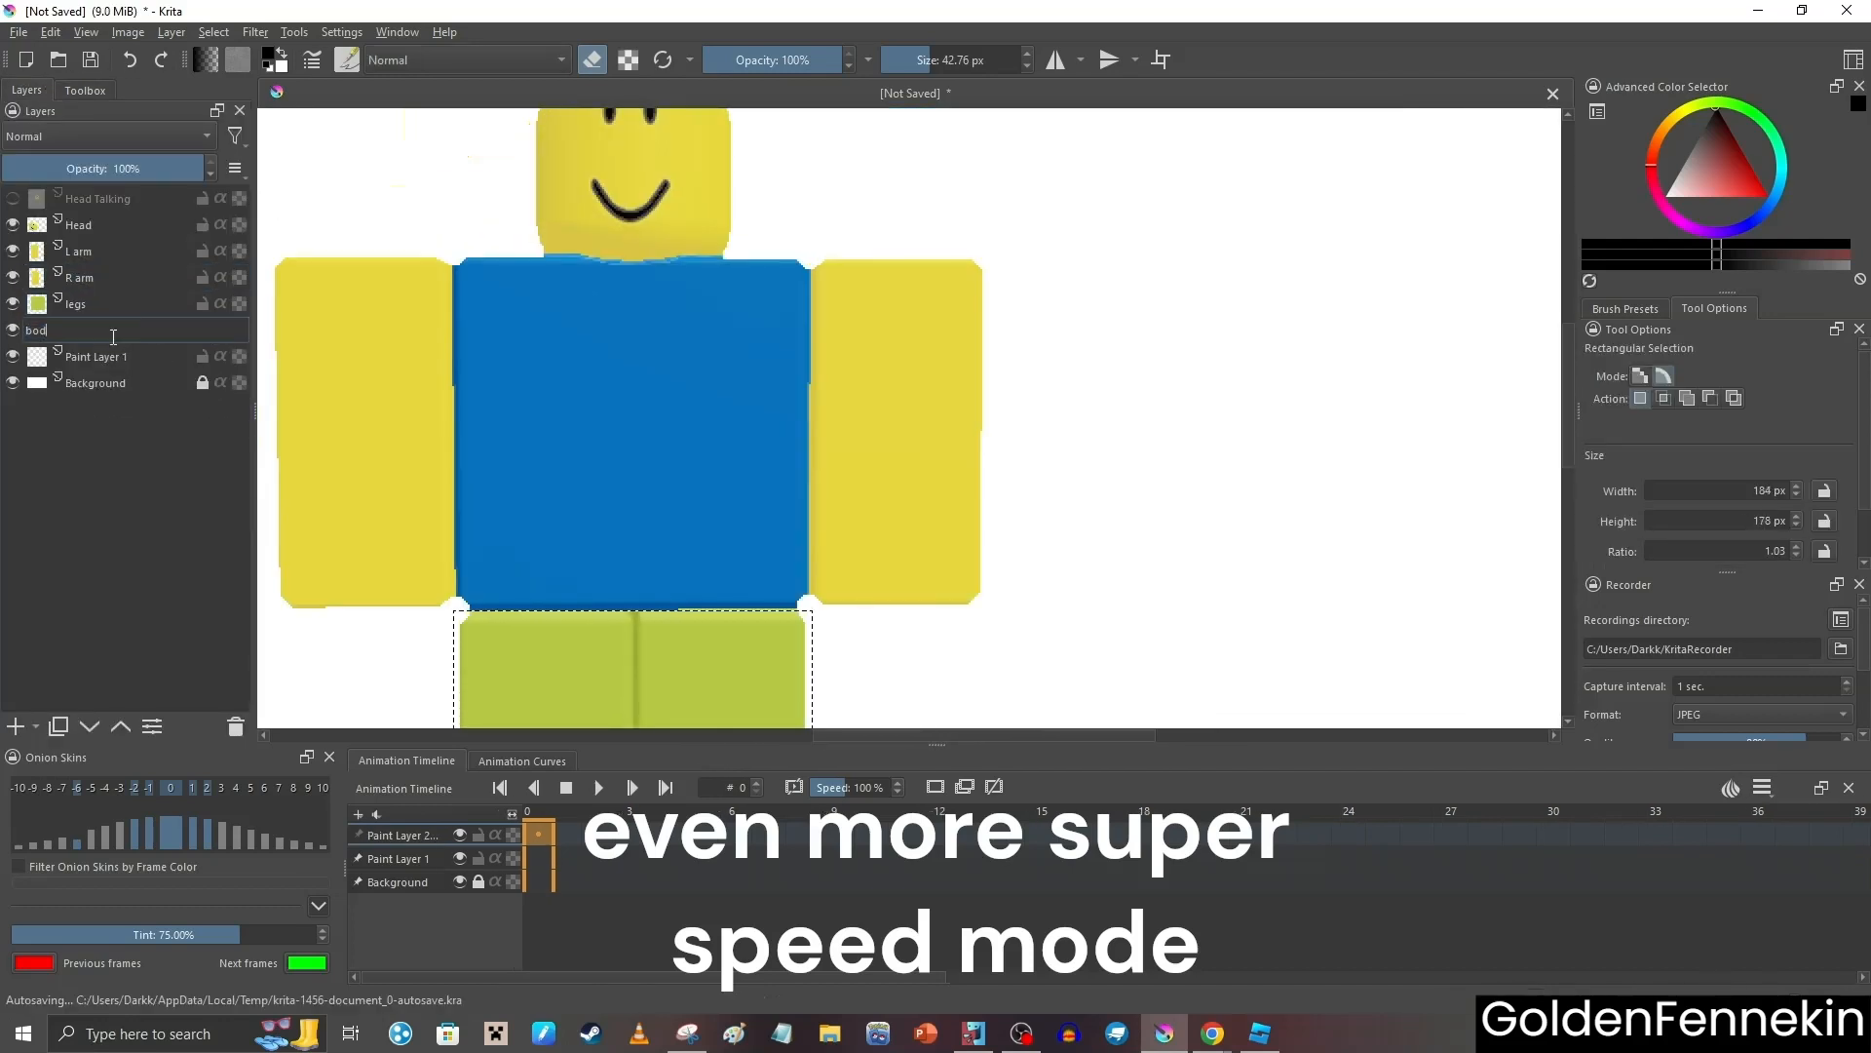
Check the Head Talking layer by toggling its visibility, and hide the Background layer
{"action": "left_click", "coordinate": [97, 199]}
{"action": "left_click", "coordinate": [13, 198]}
{"action": "left_click", "coordinate": [14, 200]}
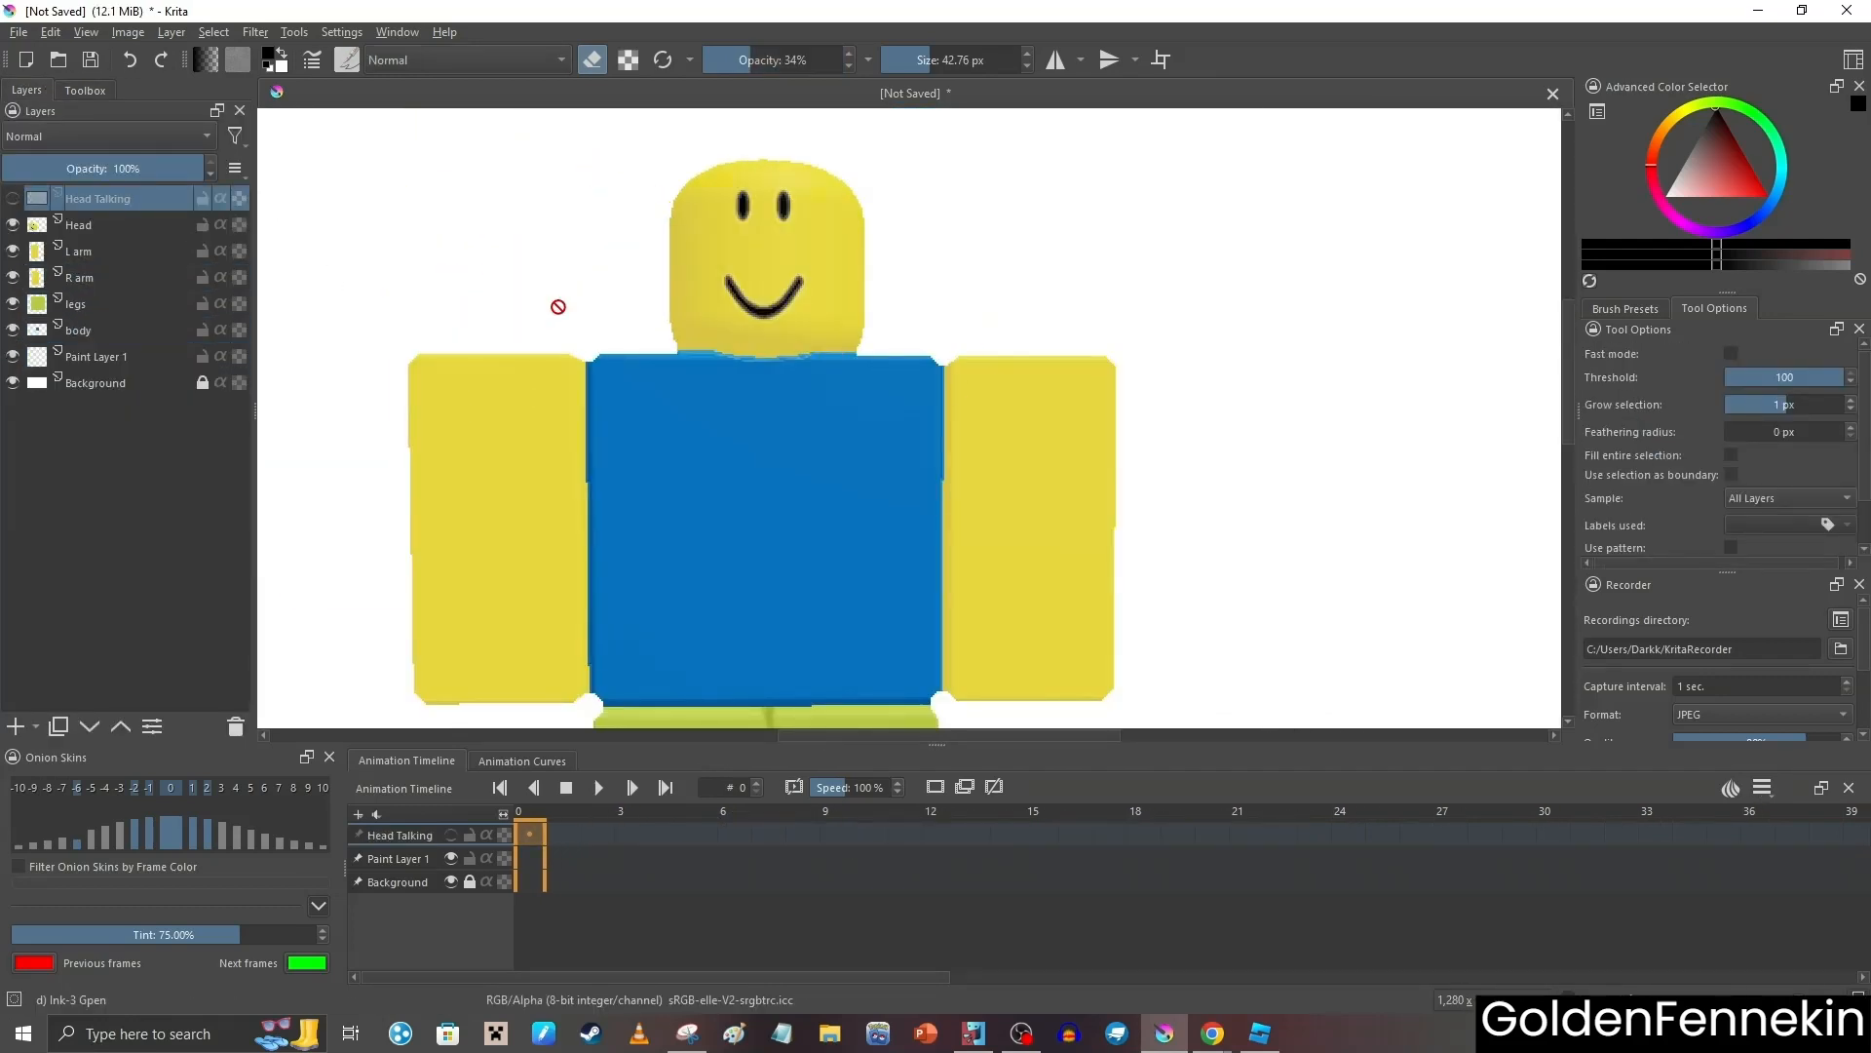
{"action": "scroll", "coordinate": [826, 277], "scroll_direction": "down", "scroll_amount": 3}
{"action": "left_click", "coordinate": [13, 382]}
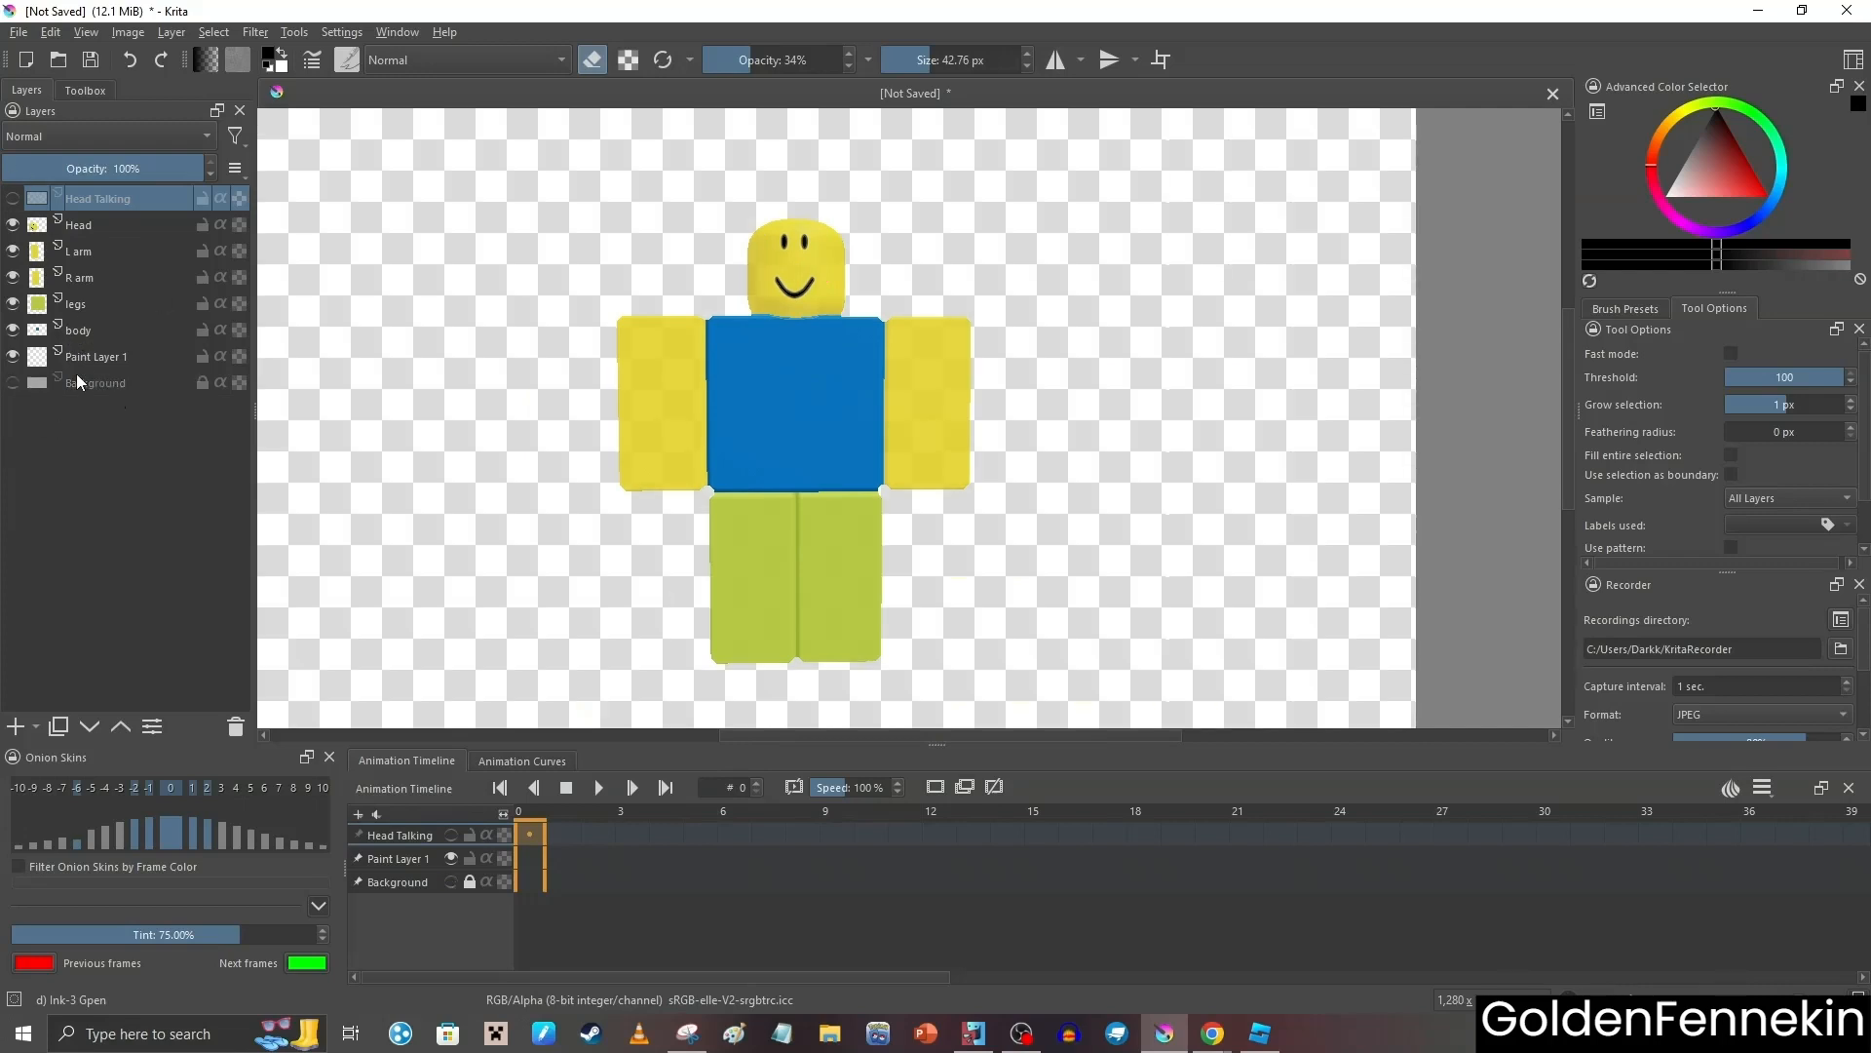
On Paint Layer 1, select the transparent area around the Noob with Contiguous Area Selection and invert the selection
{"action": "left_click", "coordinate": [14, 362]}
{"action": "left_click", "coordinate": [123, 371]}
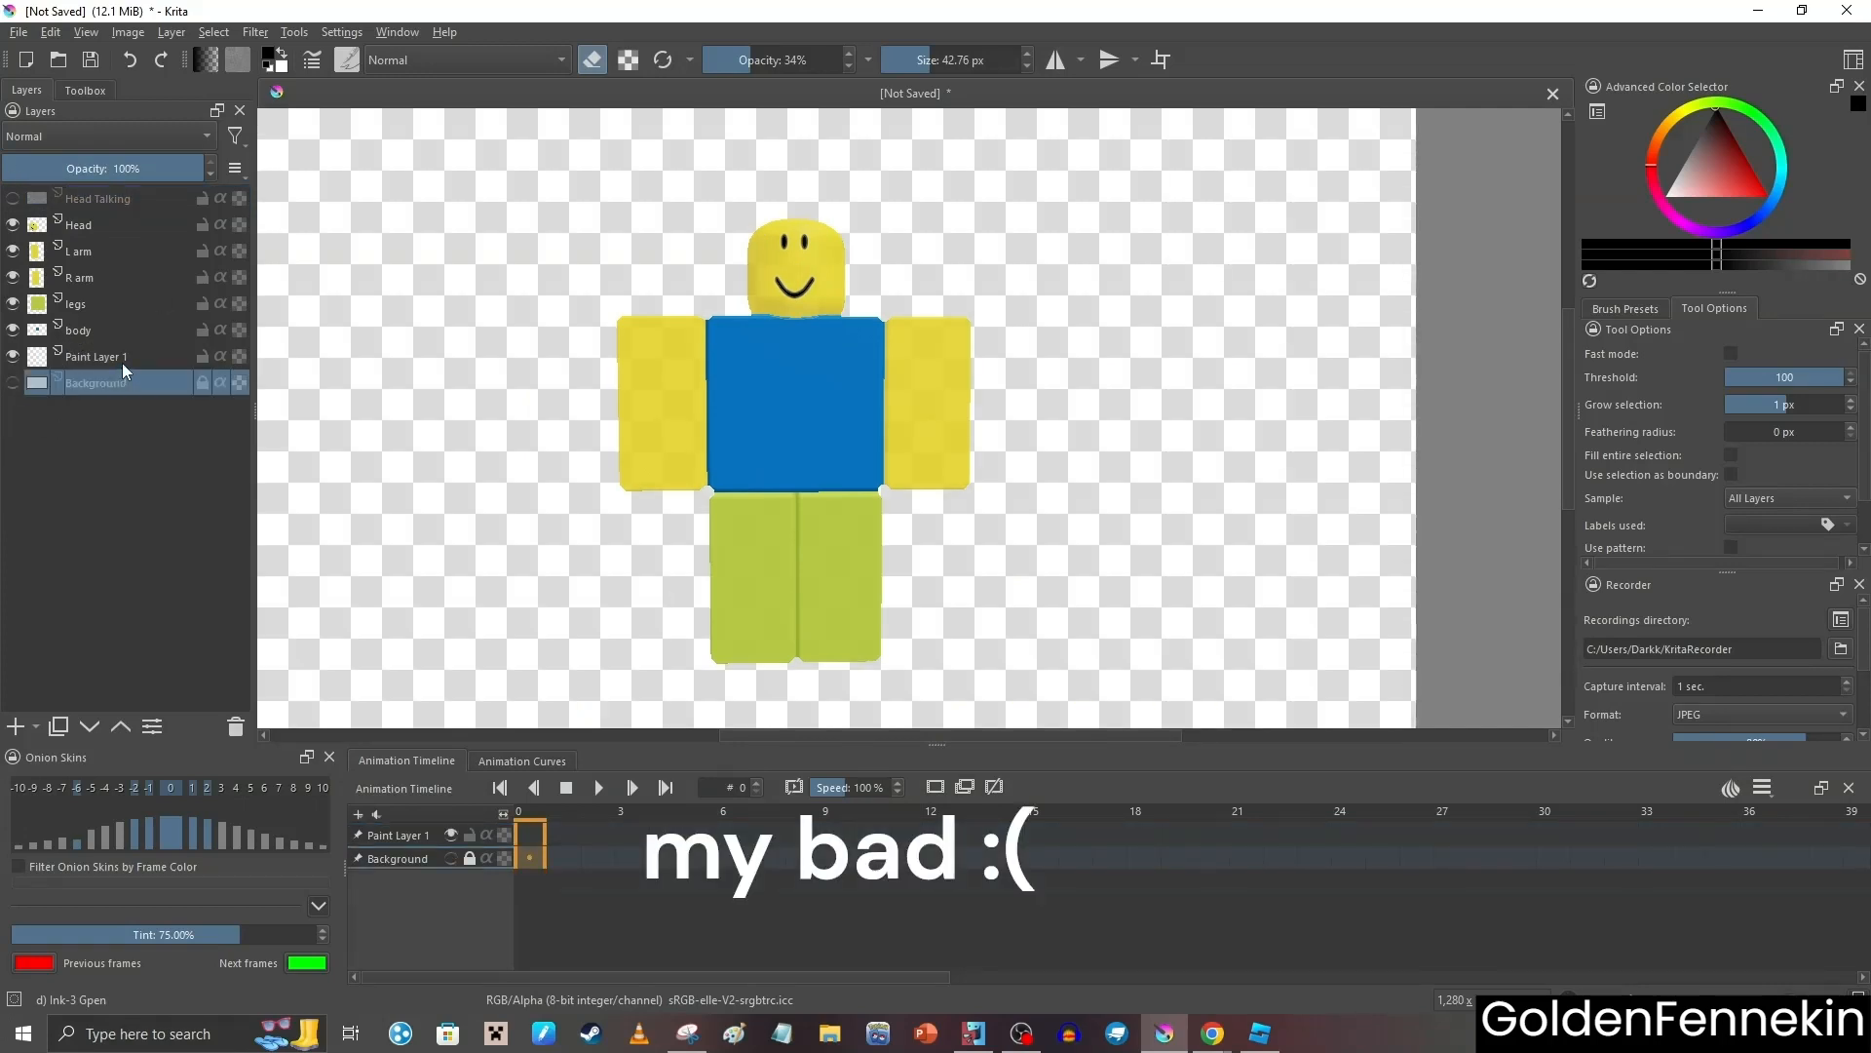
{"action": "left_click", "coordinate": [86, 91]}
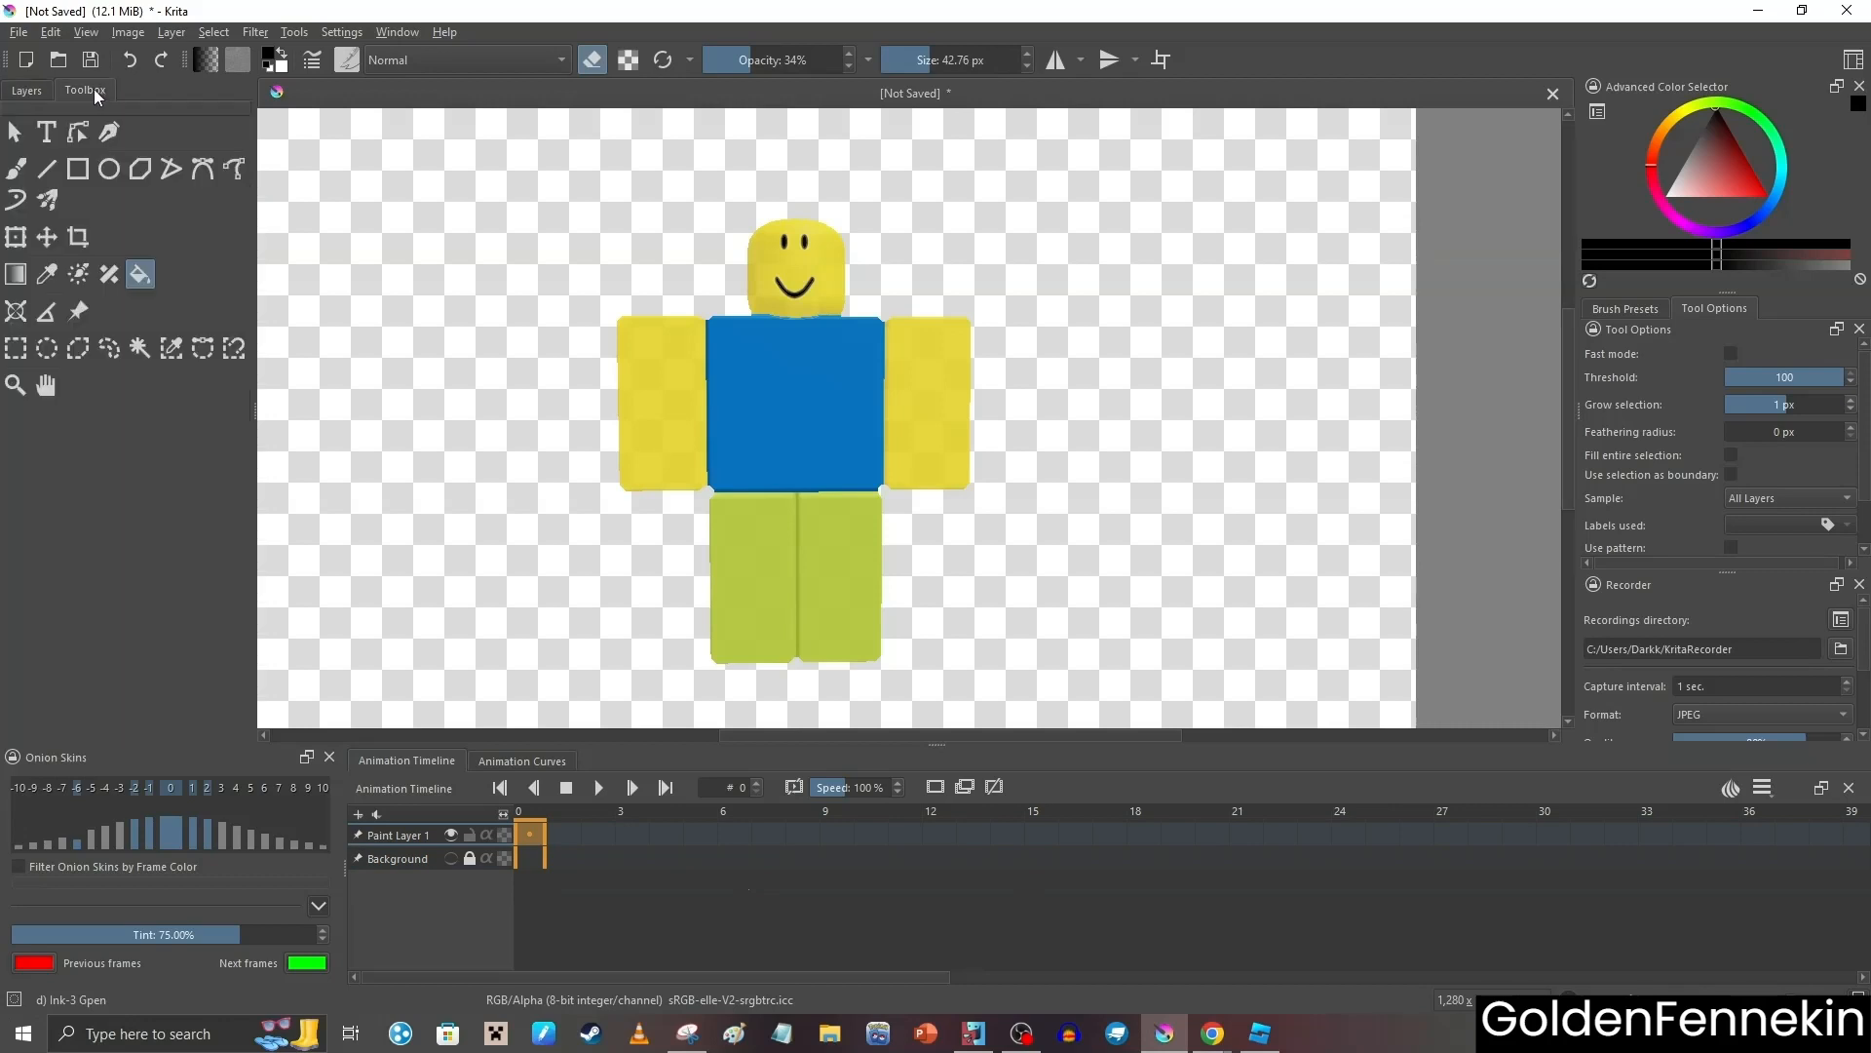
{"action": "left_click", "coordinate": [509, 350]}
{"action": "left_click", "coordinate": [213, 32]}
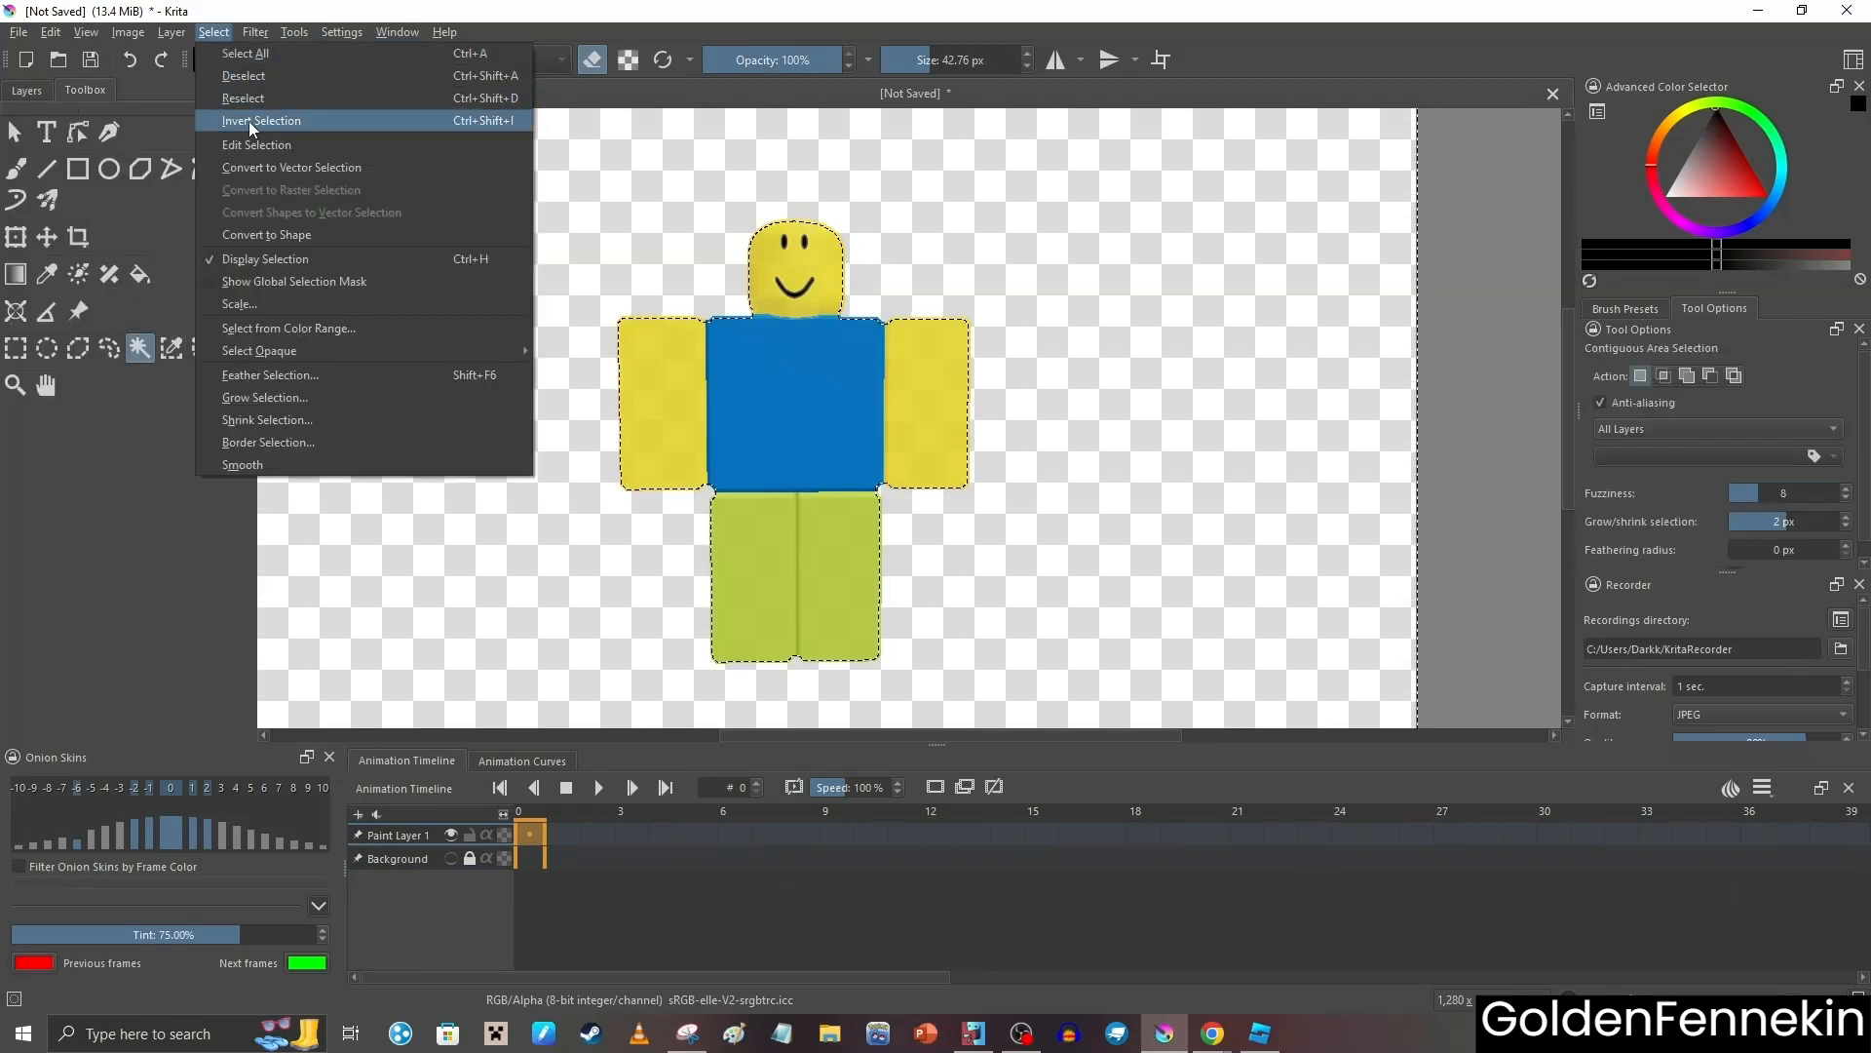
{"action": "left_click", "coordinate": [249, 121]}
Paint the selected Noob silhouette yellow on Paint Layer 1 with the freehand brush at 266.30 px
{"action": "left_click", "coordinate": [16, 170]}
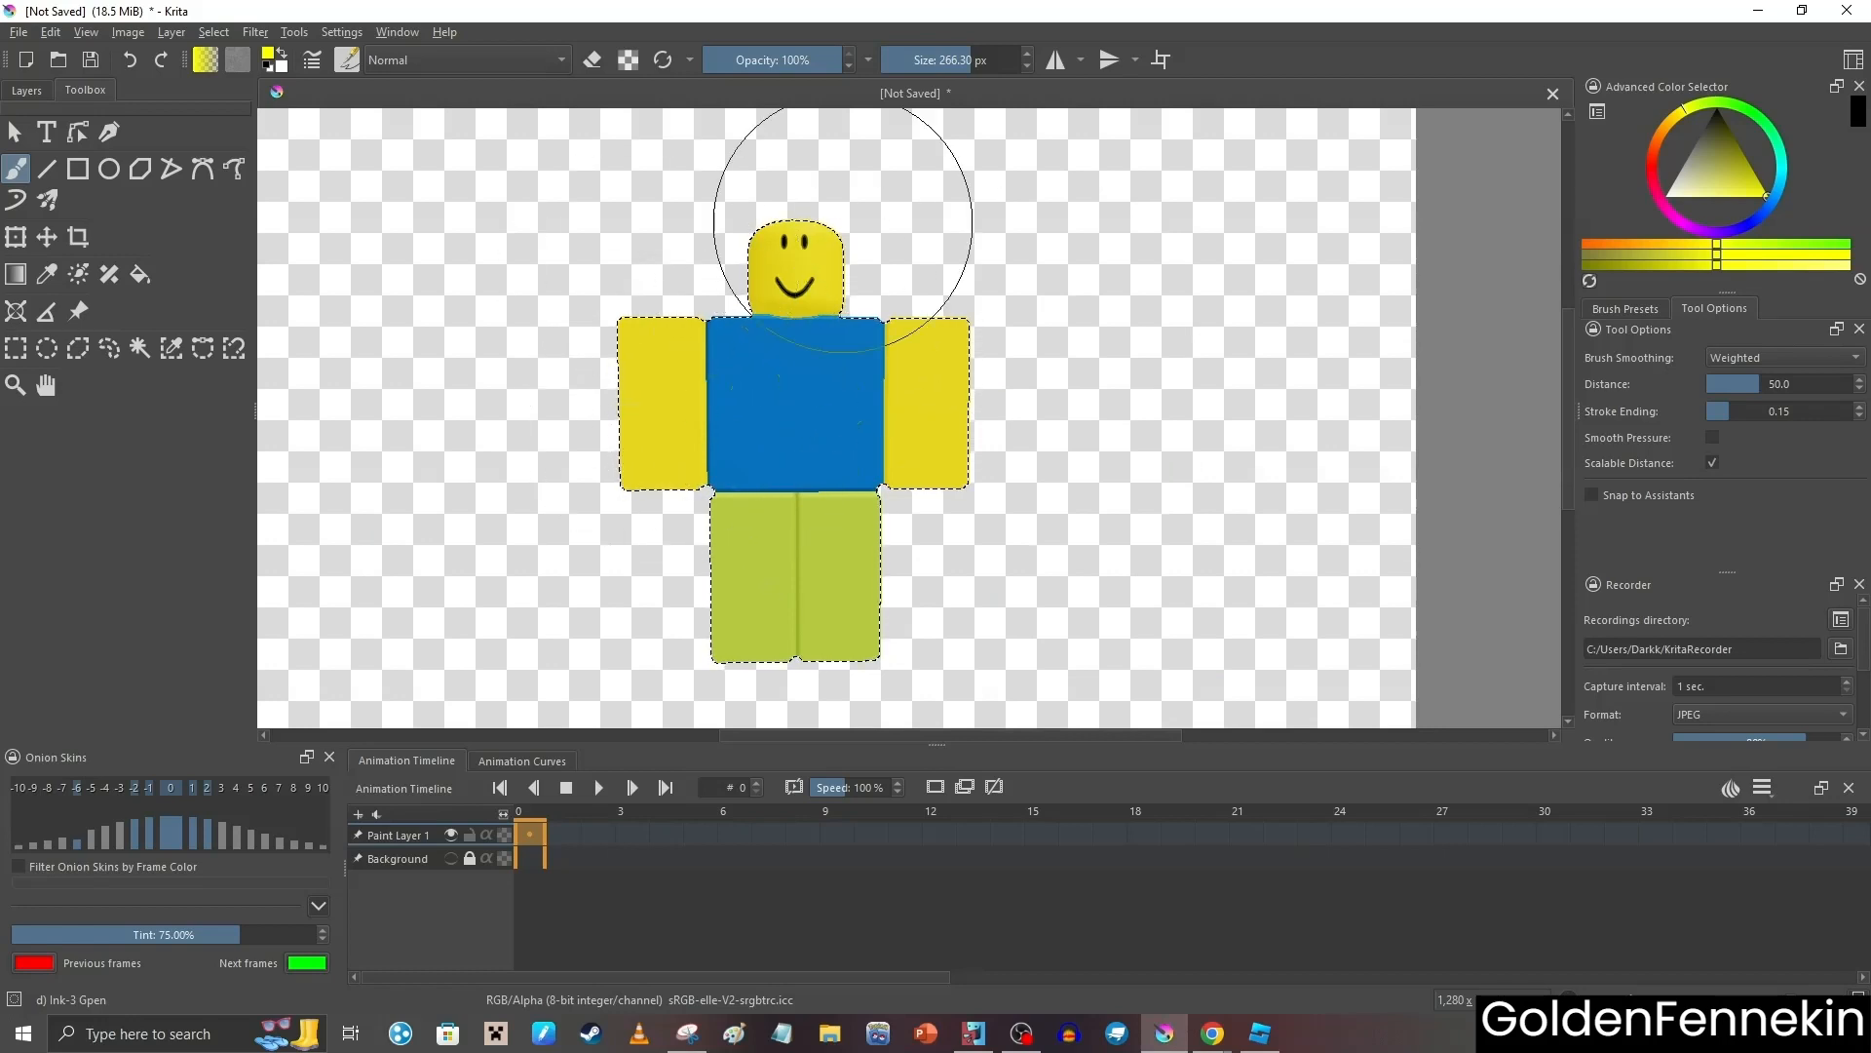
{"action": "scroll", "coordinate": [713, 323], "scroll_direction": "up", "scroll_amount": 2}
{"action": "left_click", "coordinate": [26, 90]}
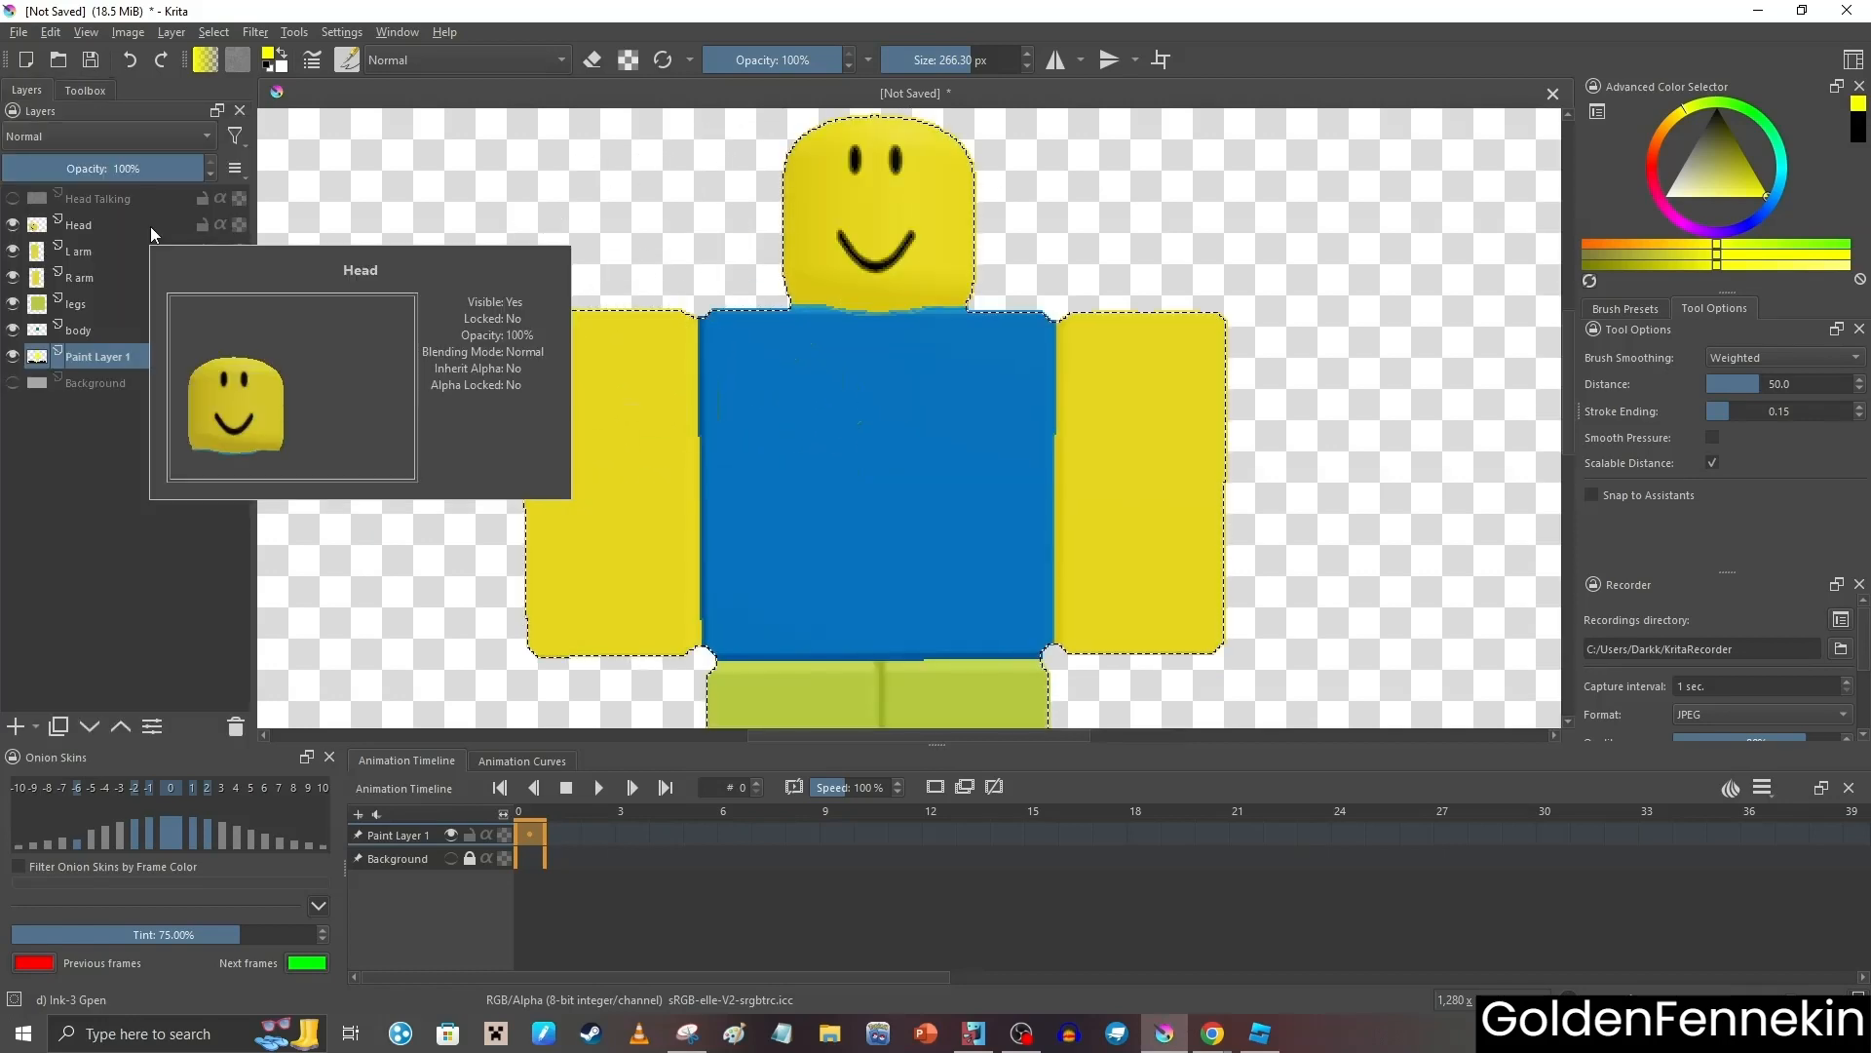
Hide the body, legs, R arm and L arm layers and select the head's shape using the Head layer
{"action": "left_click", "coordinate": [12, 199]}
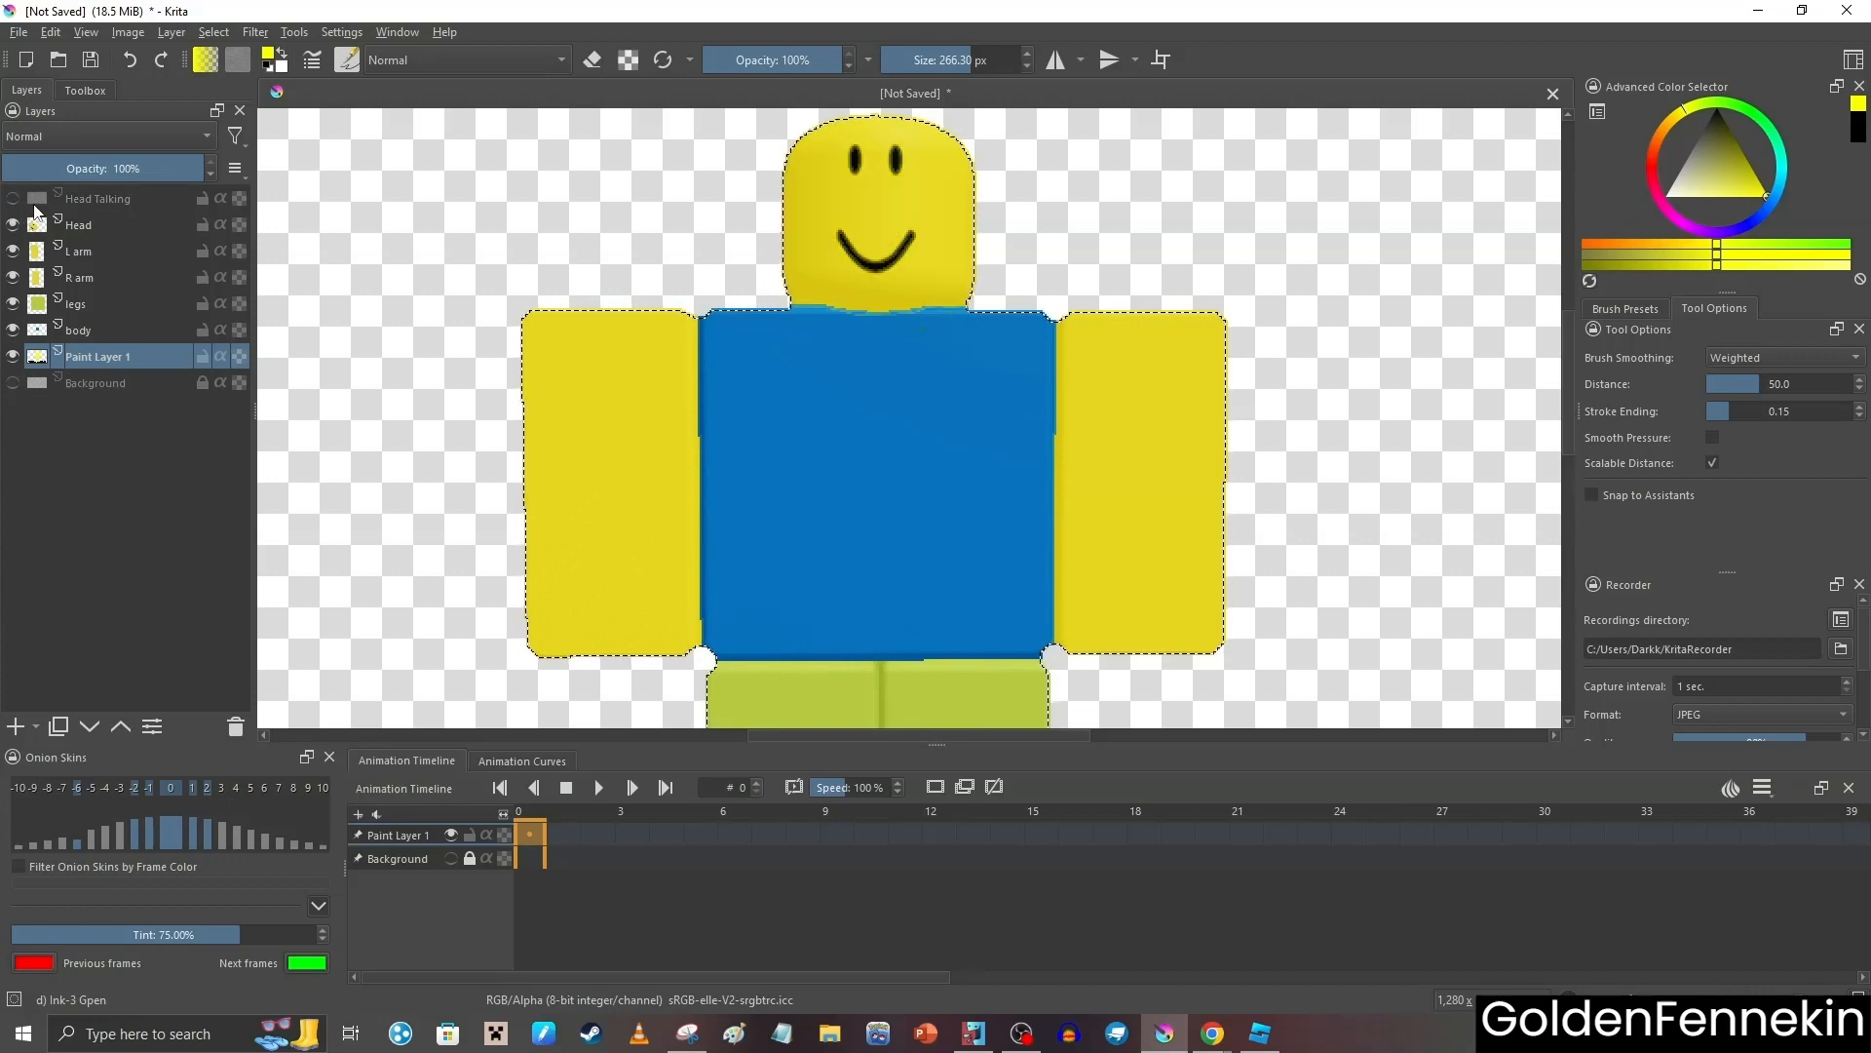
{"action": "left_click", "coordinate": [85, 90]}
{"action": "left_click", "coordinate": [26, 89]}
{"action": "left_click", "coordinate": [12, 331]}
{"action": "left_click", "coordinate": [11, 304]}
{"action": "left_click", "coordinate": [12, 277]}
{"action": "left_click", "coordinate": [11, 251]}
{"action": "right_click", "coordinate": [572, 197]}
{"action": "left_click", "coordinate": [97, 225]}
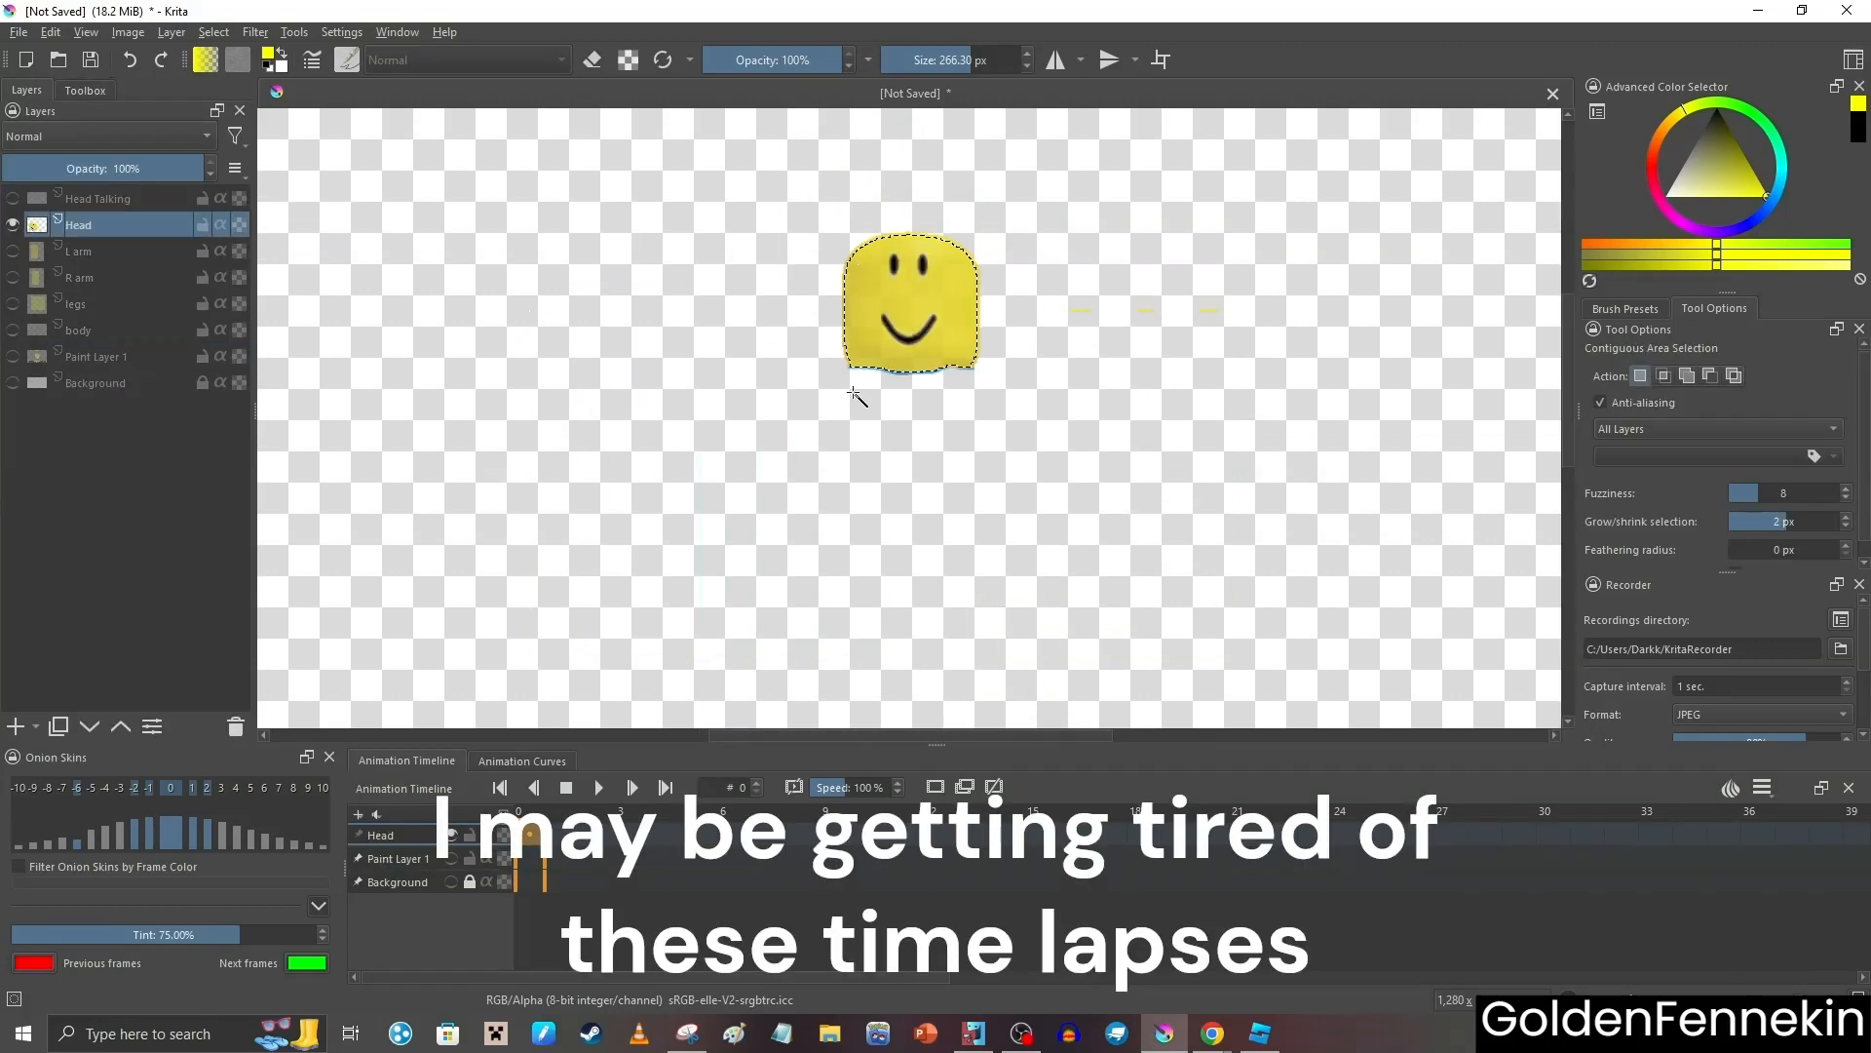
Split the yellow silhouette on Paint Layer 1 so the head piece and the rest of the body are on separate layers
{"action": "left_click", "coordinate": [96, 357]}
{"action": "left_click", "coordinate": [85, 89]}
{"action": "left_click", "coordinate": [15, 237]}
{"action": "left_click_drag", "start_coordinate": [950, 467], "coordinate": [1124, 477]}
{"action": "left_click", "coordinate": [27, 89]}
{"action": "left_click", "coordinate": [12, 225]}
{"action": "left_click", "coordinate": [85, 90]}
{"action": "left_click_drag", "start_coordinate": [1153, 358], "coordinate": [1348, 347]}
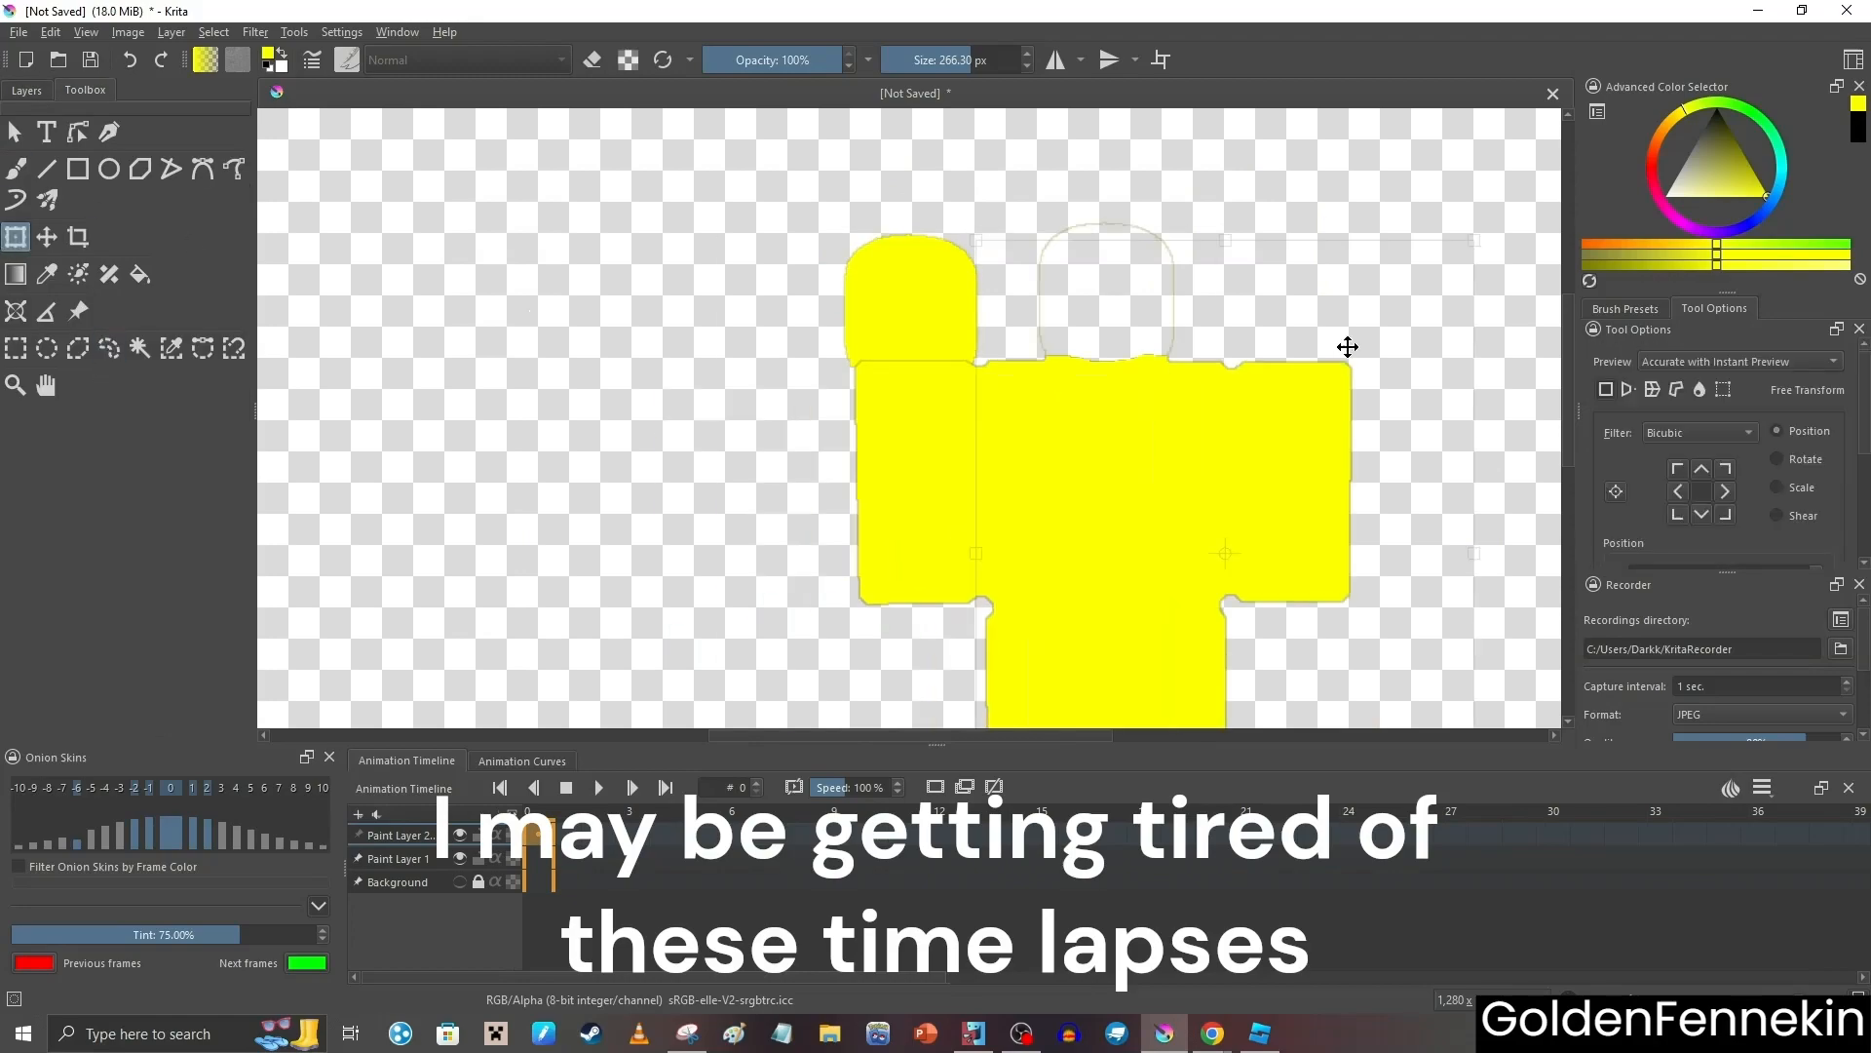
Erase leftover silhouette edges from Paint Layer 1 with the freehand brush in eraser mode at about 591 px
{"action": "left_click", "coordinate": [27, 90]}
{"action": "scroll", "coordinate": [556, 198], "scroll_direction": "down", "scroll_amount": 5}
{"action": "scroll", "coordinate": [526, 237], "scroll_direction": "up", "scroll_amount": 2}
{"action": "left_click", "coordinate": [84, 90]}
{"action": "left_click", "coordinate": [16, 169]}
{"action": "scroll", "coordinate": [341, 375], "scroll_direction": "down", "scroll_amount": 2}
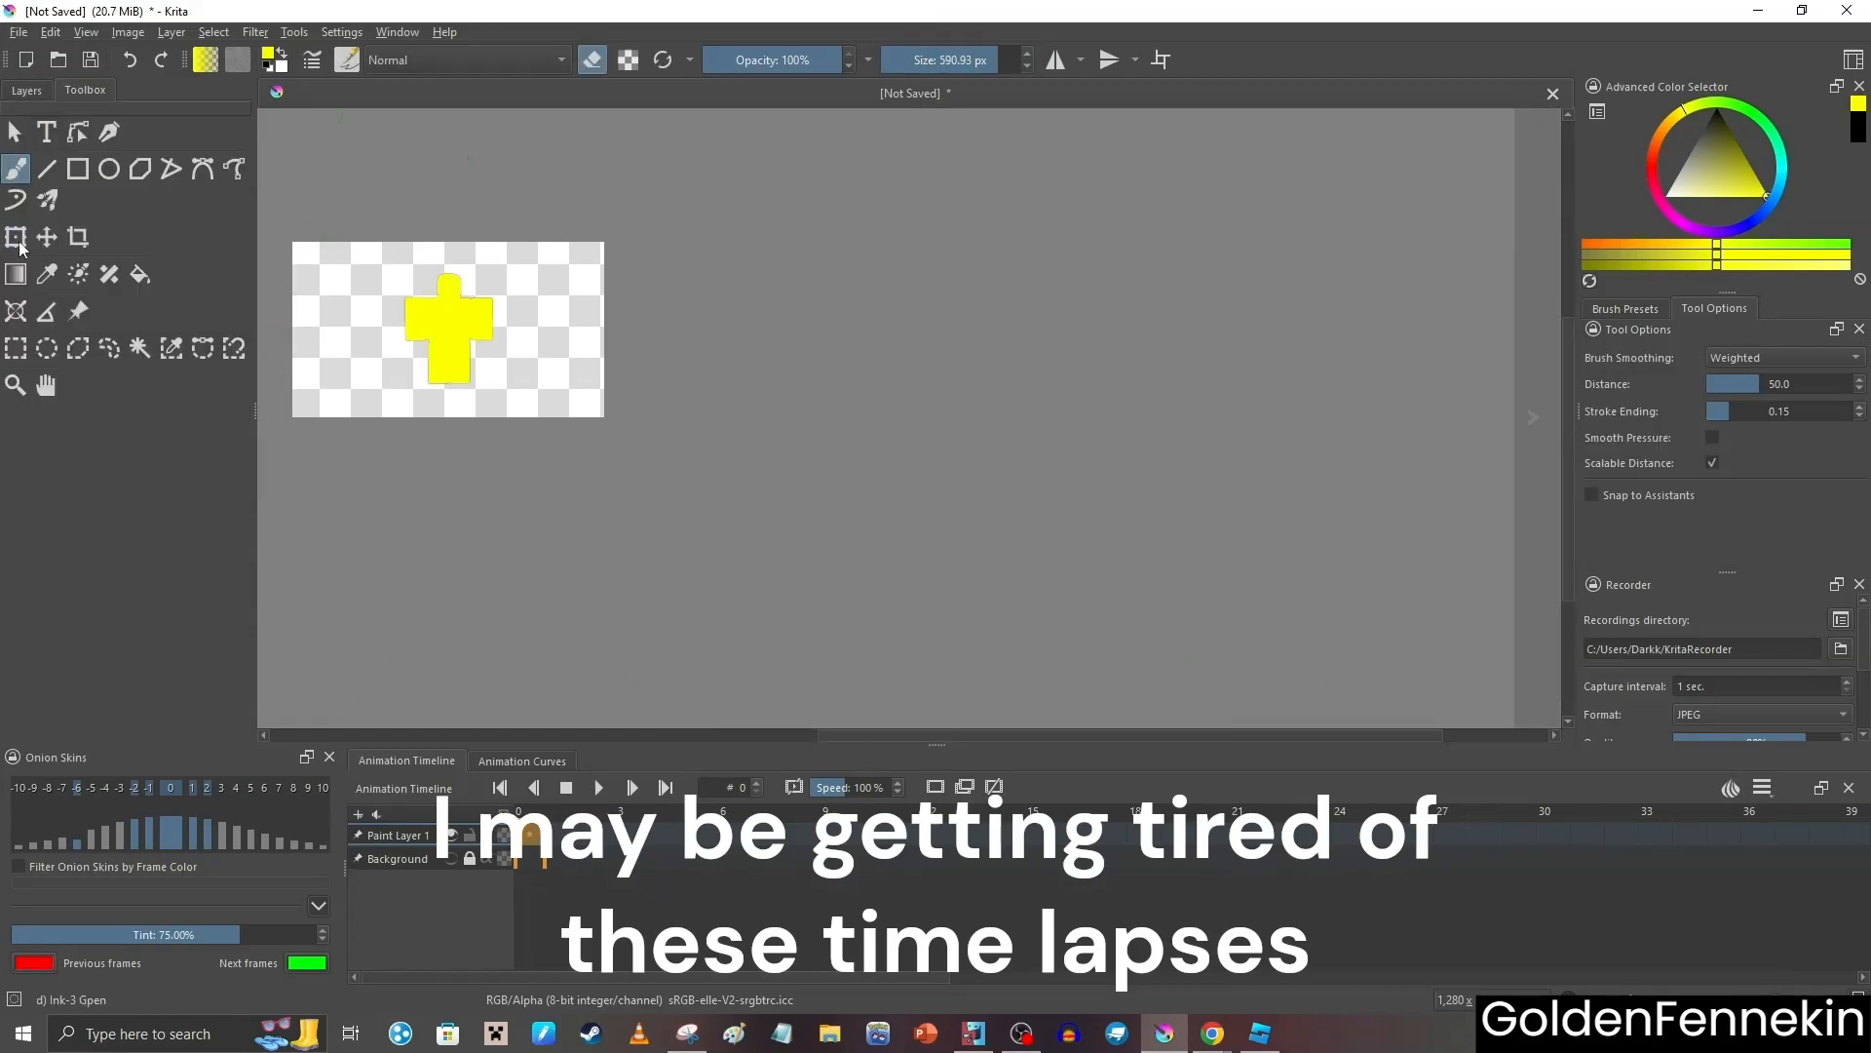
Merge the yellow head piece with the Head layer as head, and make the remaining silhouette layer active
{"action": "scroll", "coordinate": [374, 273], "scroll_direction": "up", "scroll_amount": 7}
{"action": "left_click", "coordinate": [26, 90]}
{"action": "left_click", "coordinate": [86, 384]}
{"action": "left_click", "coordinate": [96, 225]}
{"action": "left_click", "coordinate": [119, 356]}
{"action": "scroll", "coordinate": [604, 524], "scroll_direction": "down", "scroll_amount": 1}
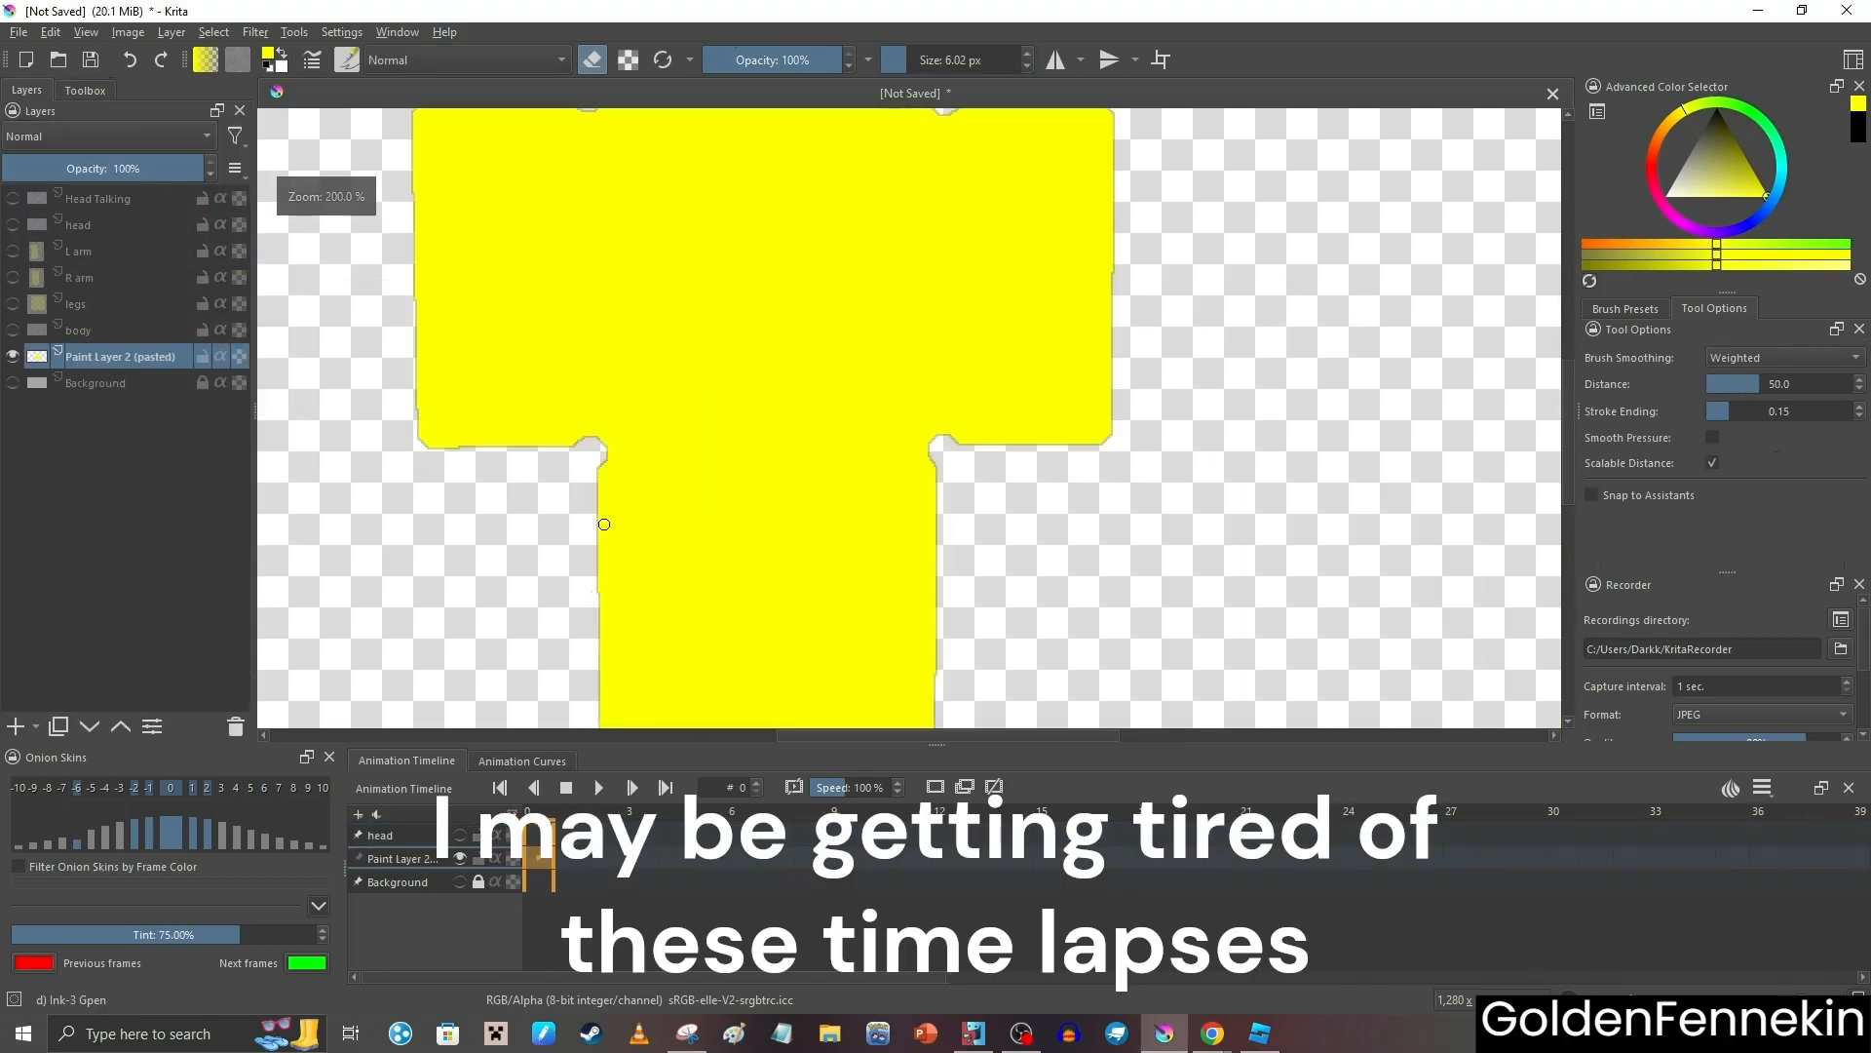
Select the L arm shape, separate its yellow backing from the silhouette, and merge the backing with the L arm layer
{"action": "left_click", "coordinate": [12, 251]}
{"action": "left_click", "coordinate": [84, 90]}
{"action": "left_click", "coordinate": [142, 347]}
{"action": "left_click", "coordinate": [689, 568]}
{"action": "left_click", "coordinate": [26, 89]}
{"action": "right_click", "coordinate": [116, 255]}
{"action": "left_click", "coordinate": [259, 450]}
Select the R arm shape, separate its yellow backing from the silhouette, and merge the backing with the R arm layer
{"action": "left_click", "coordinate": [13, 278]}
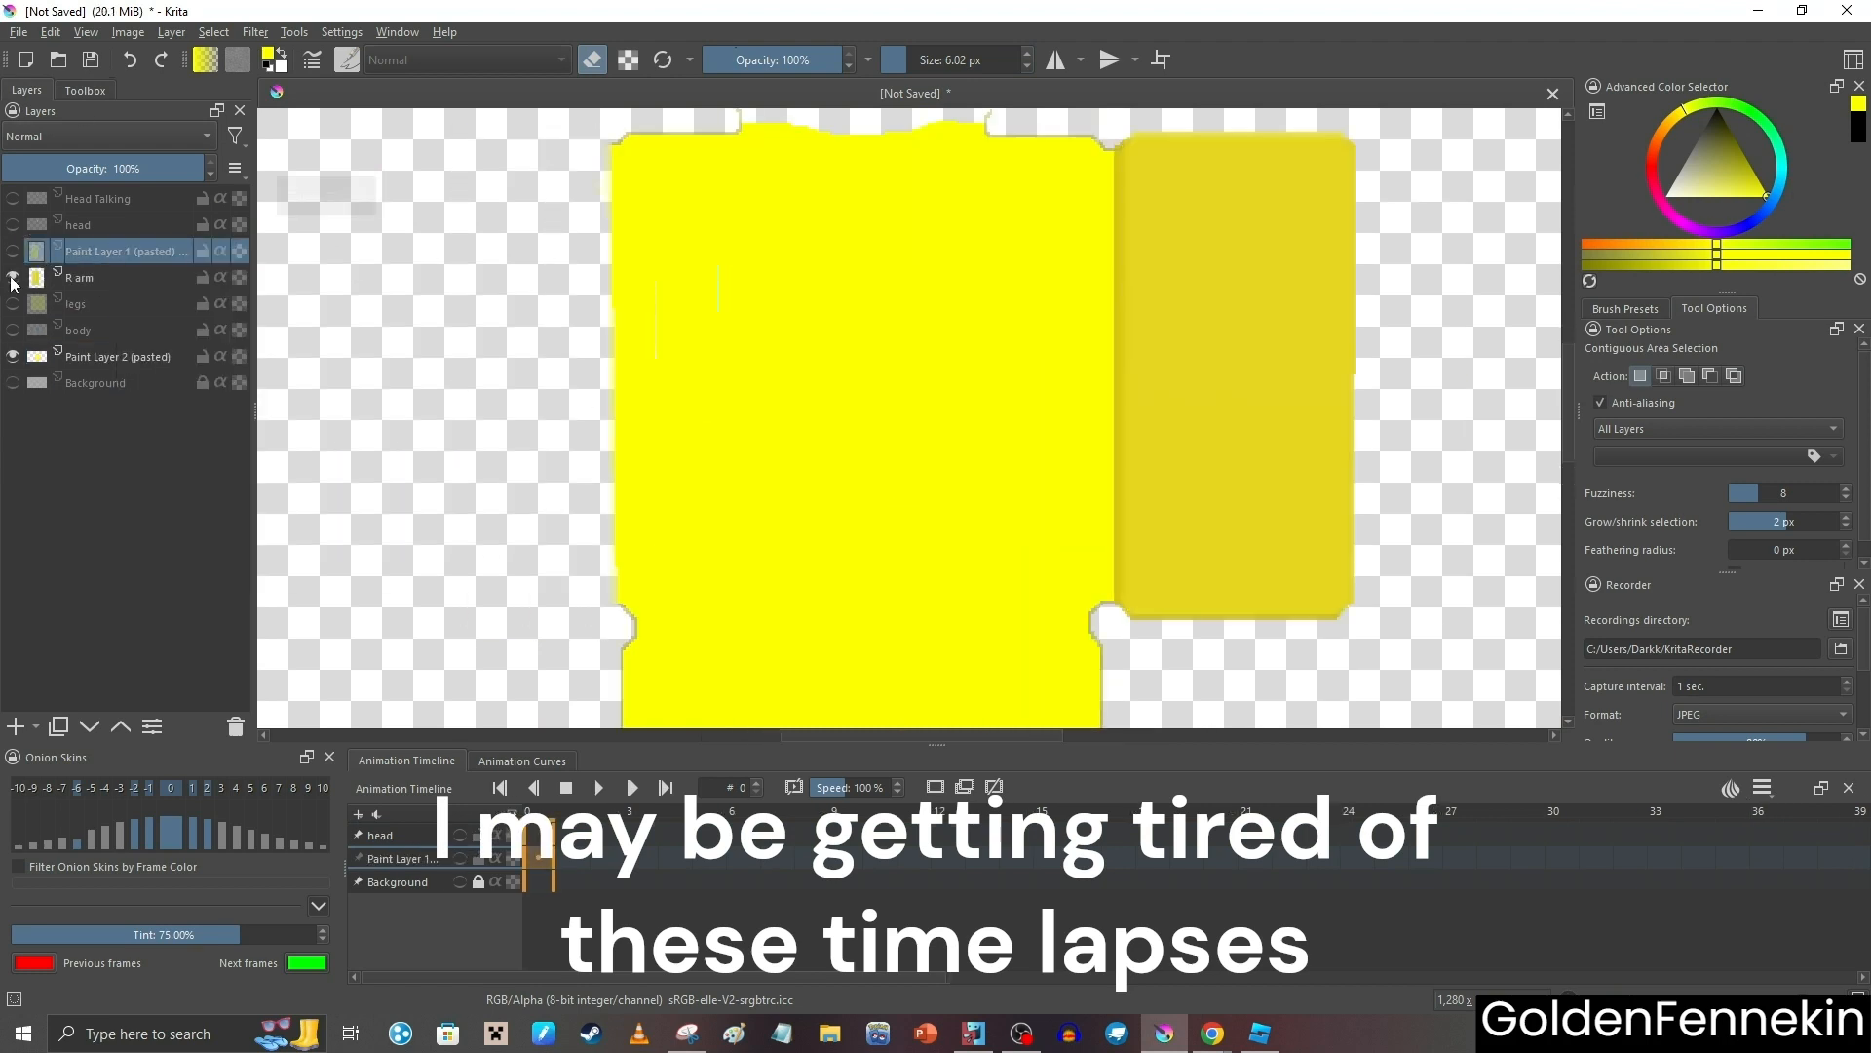
{"action": "left_click", "coordinate": [13, 356]}
{"action": "left_click", "coordinate": [117, 278]}
{"action": "left_click", "coordinate": [1027, 434]}
{"action": "left_click", "coordinate": [12, 357]}
{"action": "left_click", "coordinate": [117, 285], "text": "ctrl"}
Select the legs shape, paste its yellow backing from the silhouette as a layer, and merge it with the legs layer
{"action": "left_click", "coordinate": [13, 305]}
{"action": "left_click", "coordinate": [13, 356]}
{"action": "left_click", "coordinate": [117, 304]}
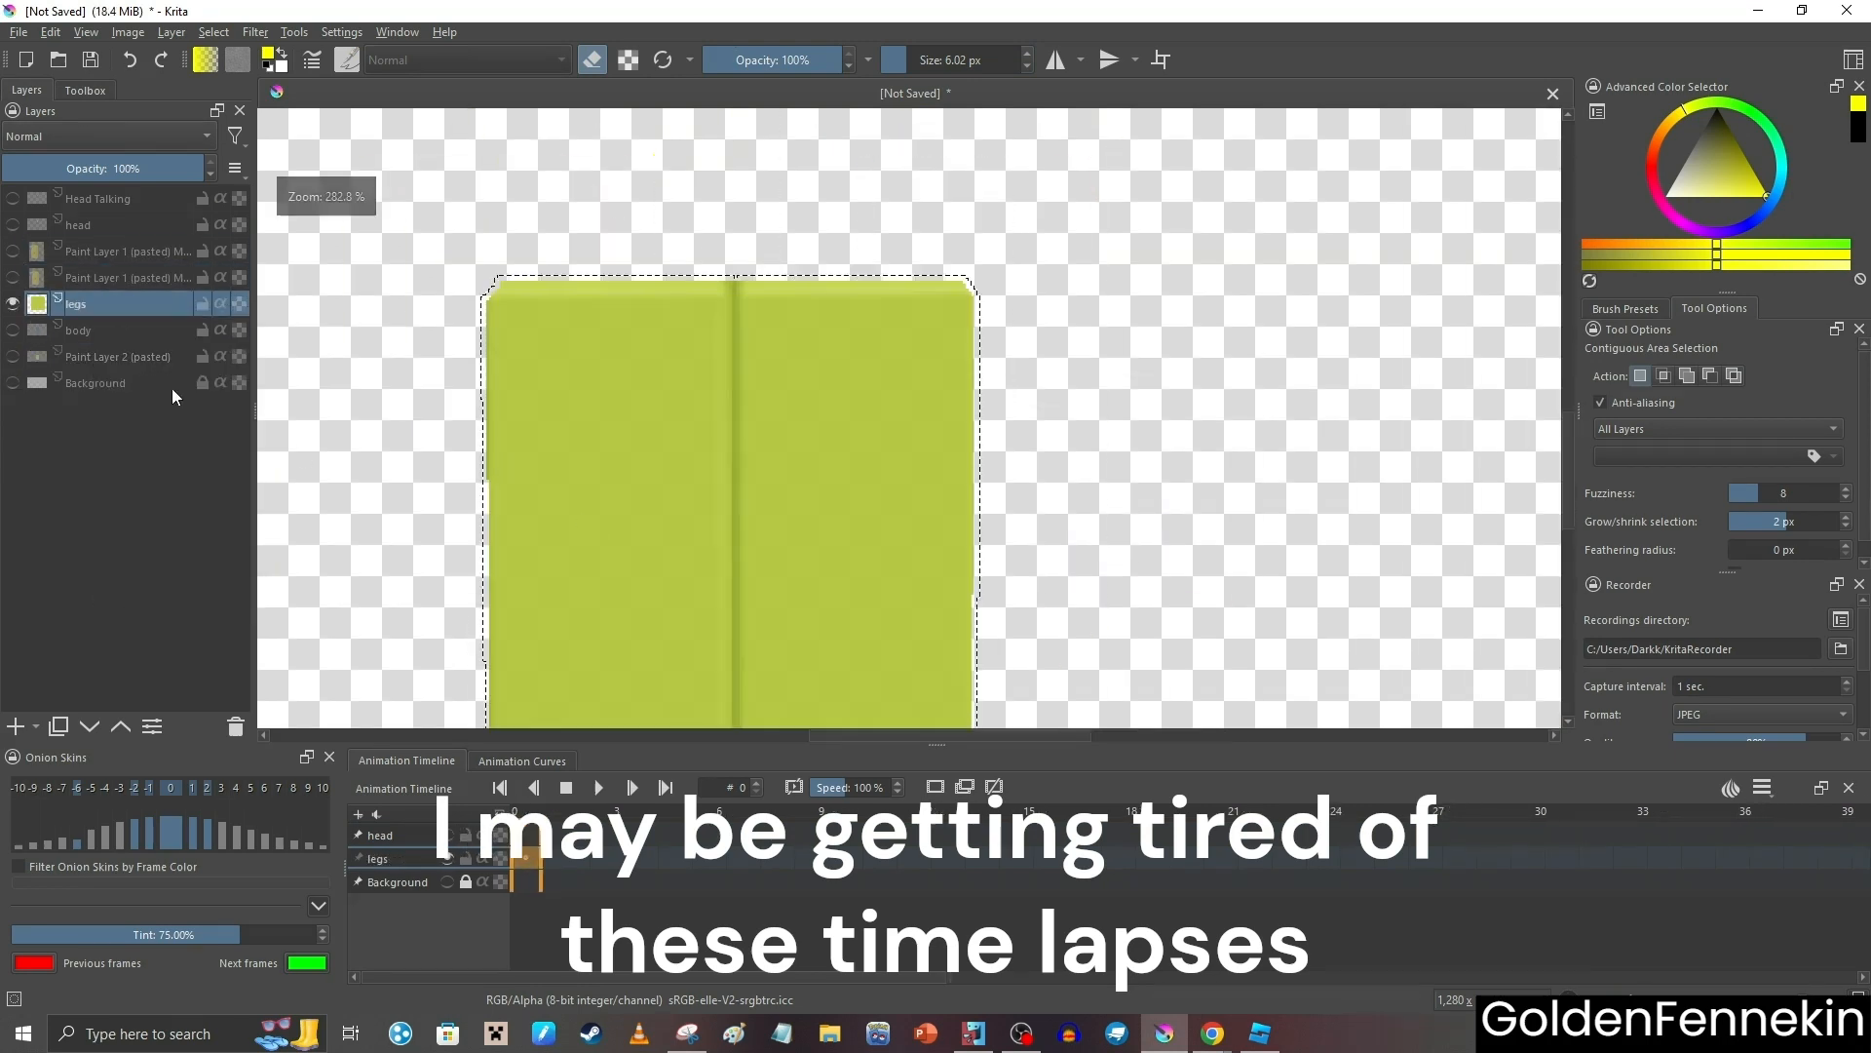
{"action": "left_click", "coordinate": [117, 356]}
{"action": "key", "text": "ctrl+v"}
{"action": "left_click", "coordinate": [13, 304]}
Merge the yellow torso backing with the body layer and remove the leftover silhouette layer
{"action": "left_click", "coordinate": [13, 331]}
{"action": "left_click", "coordinate": [113, 357]}
{"action": "right_click", "coordinate": [124, 336]}
{"action": "left_click", "coordinate": [261, 531]}
{"action": "left_click", "coordinate": [235, 727]}
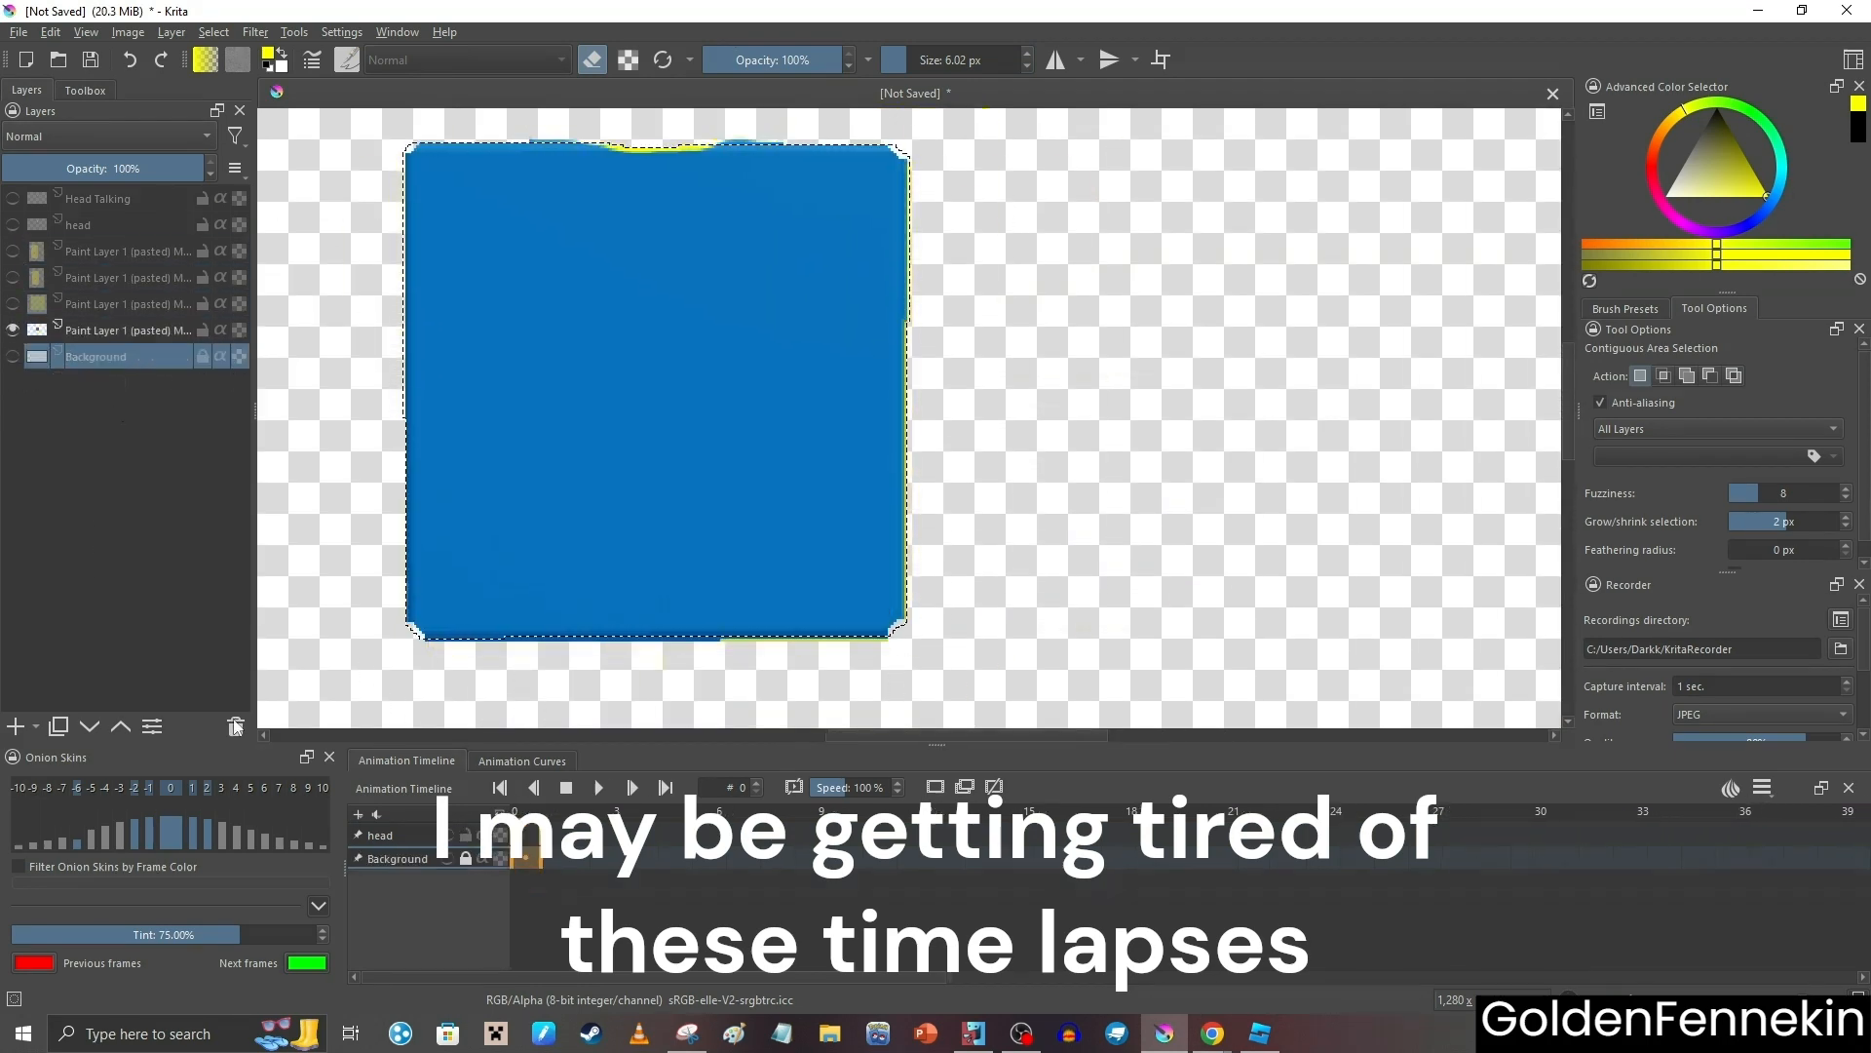
Make the head, arm, legs and body layers visible together
{"action": "left_click_drag", "start_coordinate": [12, 304], "coordinate": [12, 226]}
{"action": "scroll", "coordinate": [447, 351], "scroll_direction": "up", "scroll_amount": 2}
{"action": "scroll", "coordinate": [447, 351], "scroll_direction": "down", "scroll_amount": 5}
Rename the merged torso and leg layers body and legs, and place legs below body in the layer order
{"action": "double_click", "coordinate": [107, 331]}
{"action": "type", "text": "body"}
{"action": "double_click", "coordinate": [107, 304]}
{"action": "type", "text": "legs"}
{"action": "left_click_drag", "start_coordinate": [96, 305], "coordinate": [96, 336]}
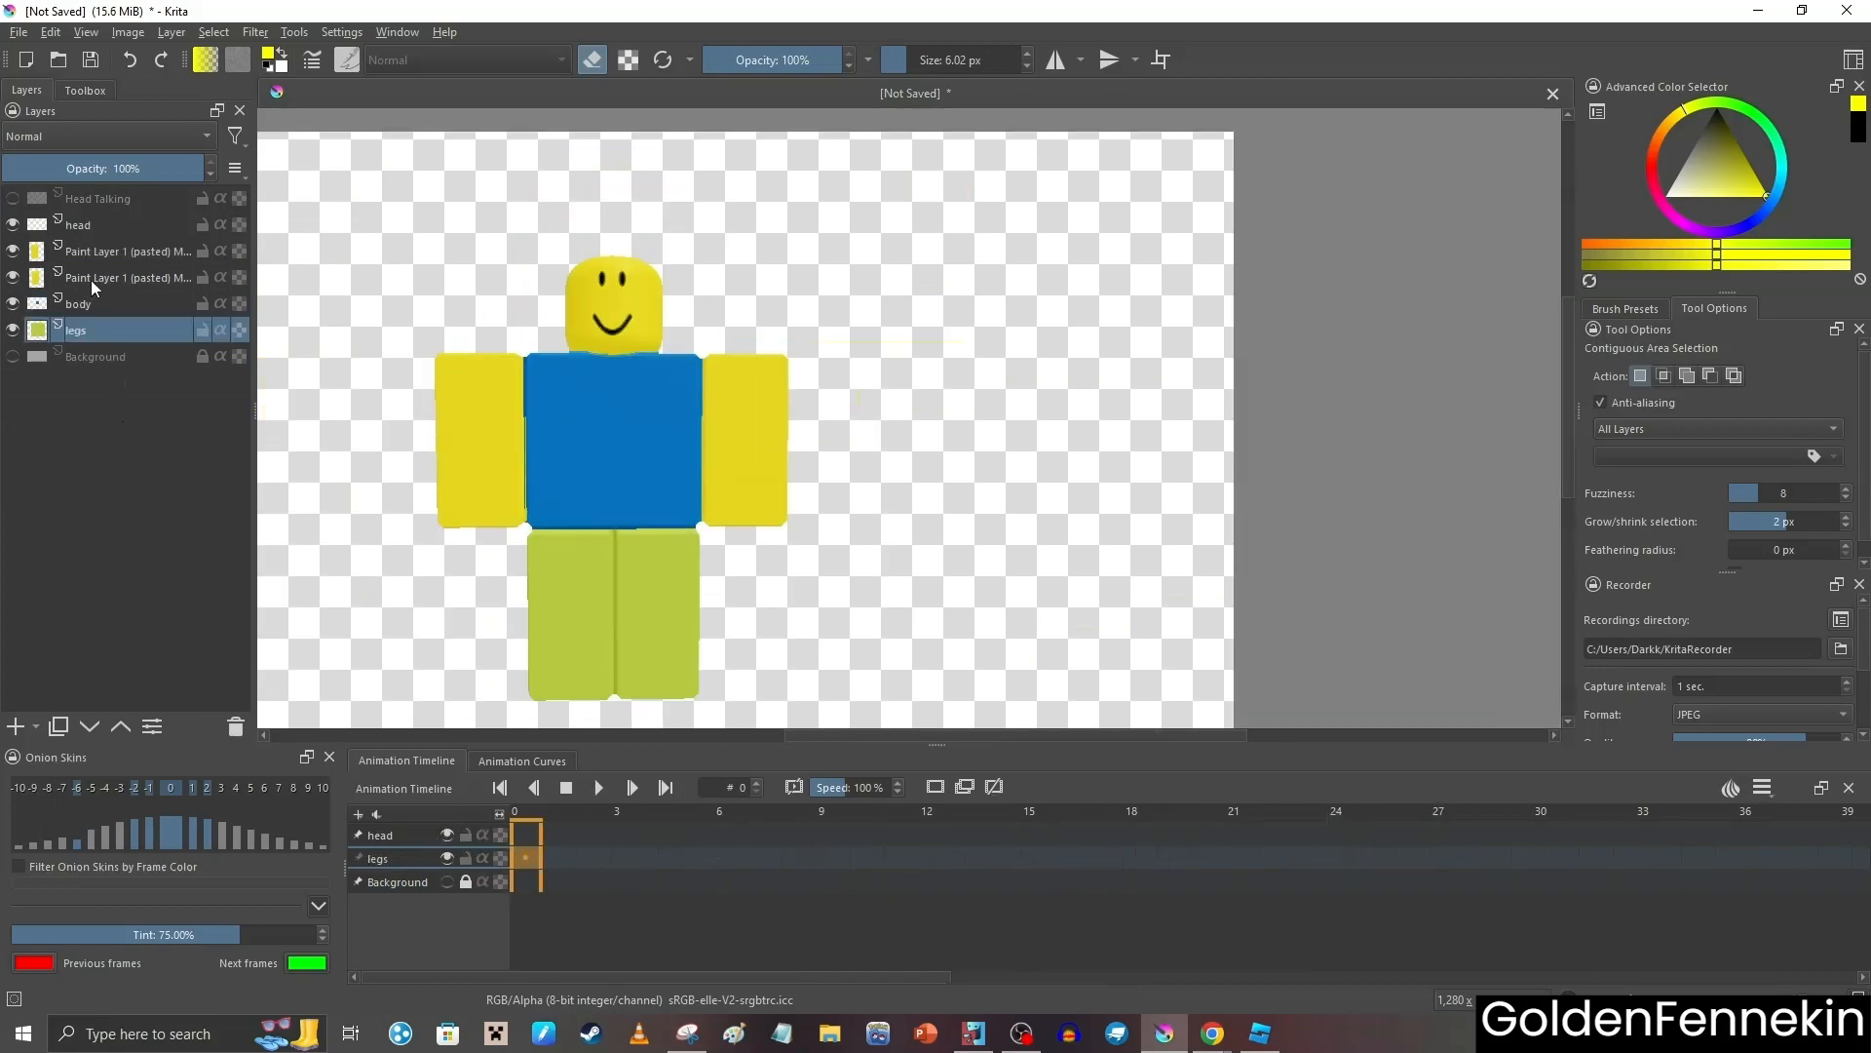
Rename the two merged arm layers R arm and l arm
{"action": "double_click", "coordinate": [91, 279]}
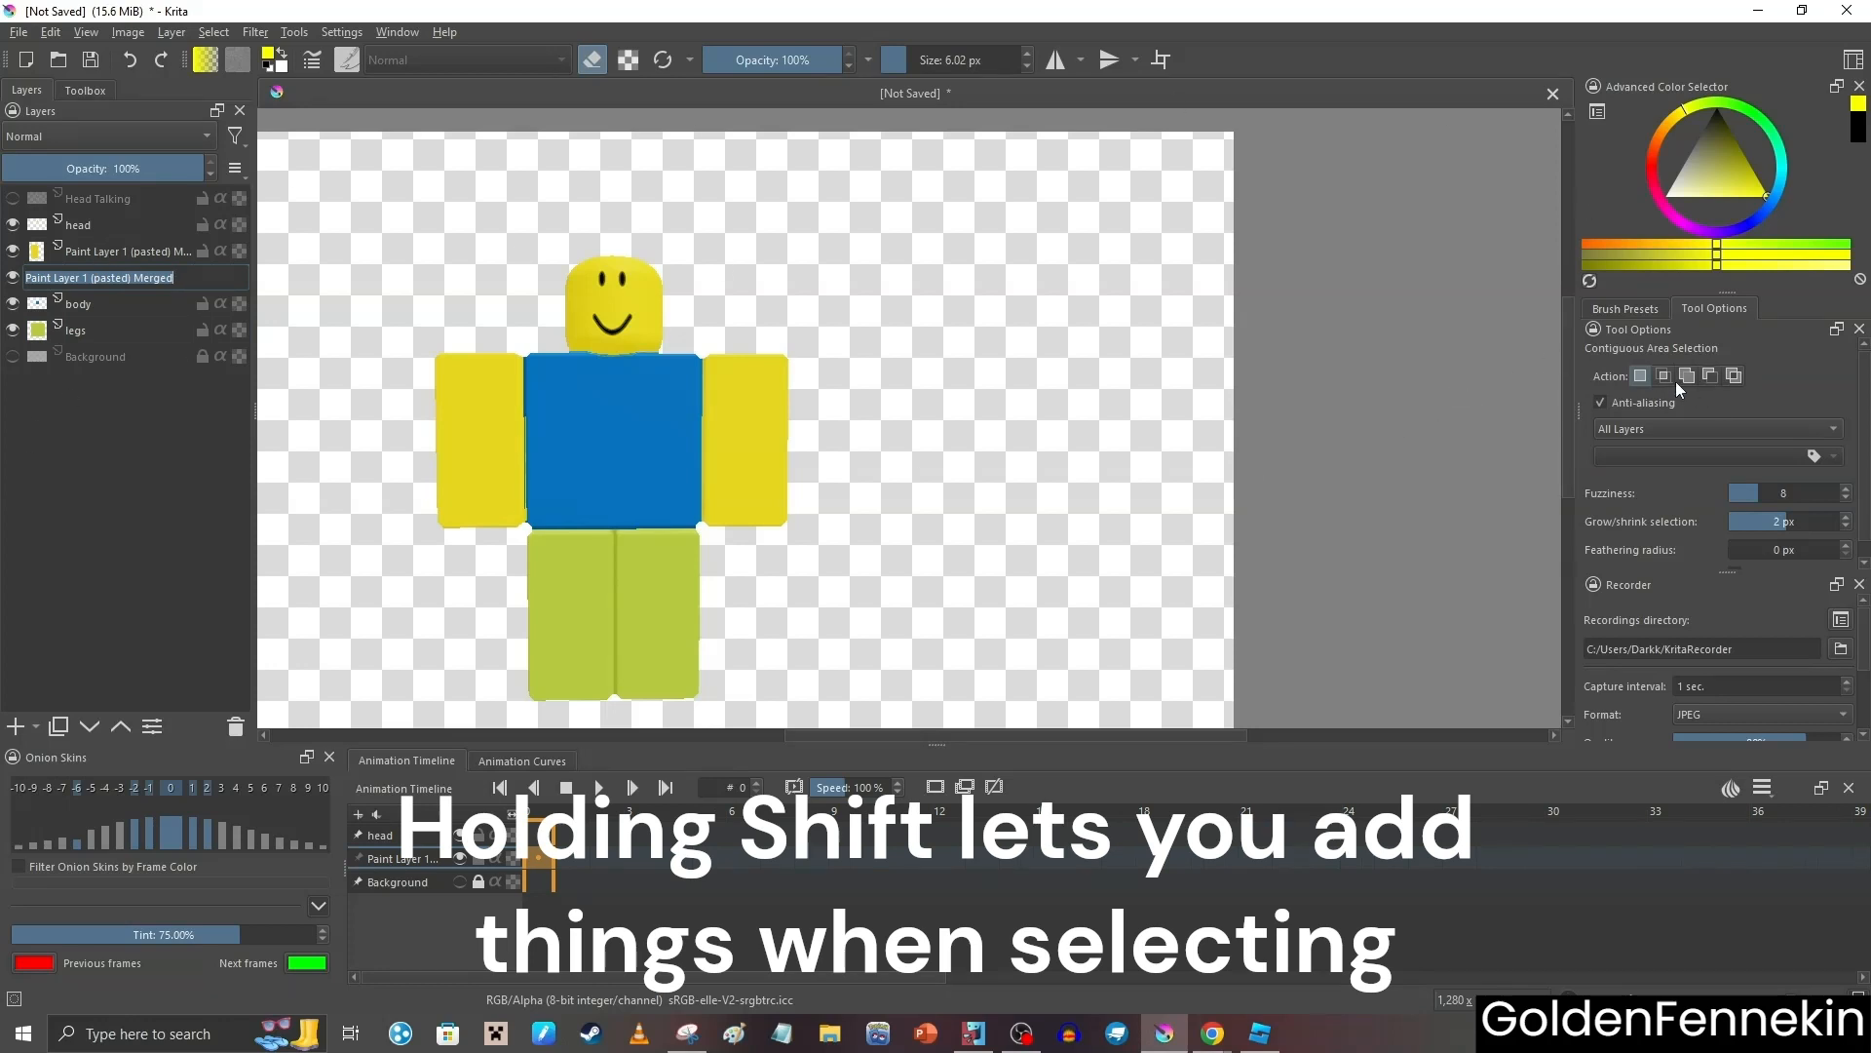
{"action": "type", "text": "R arm"}
{"action": "double_click", "coordinate": [91, 252]}
{"action": "type", "text": "l arm"}
{"action": "key", "text": "Return"}
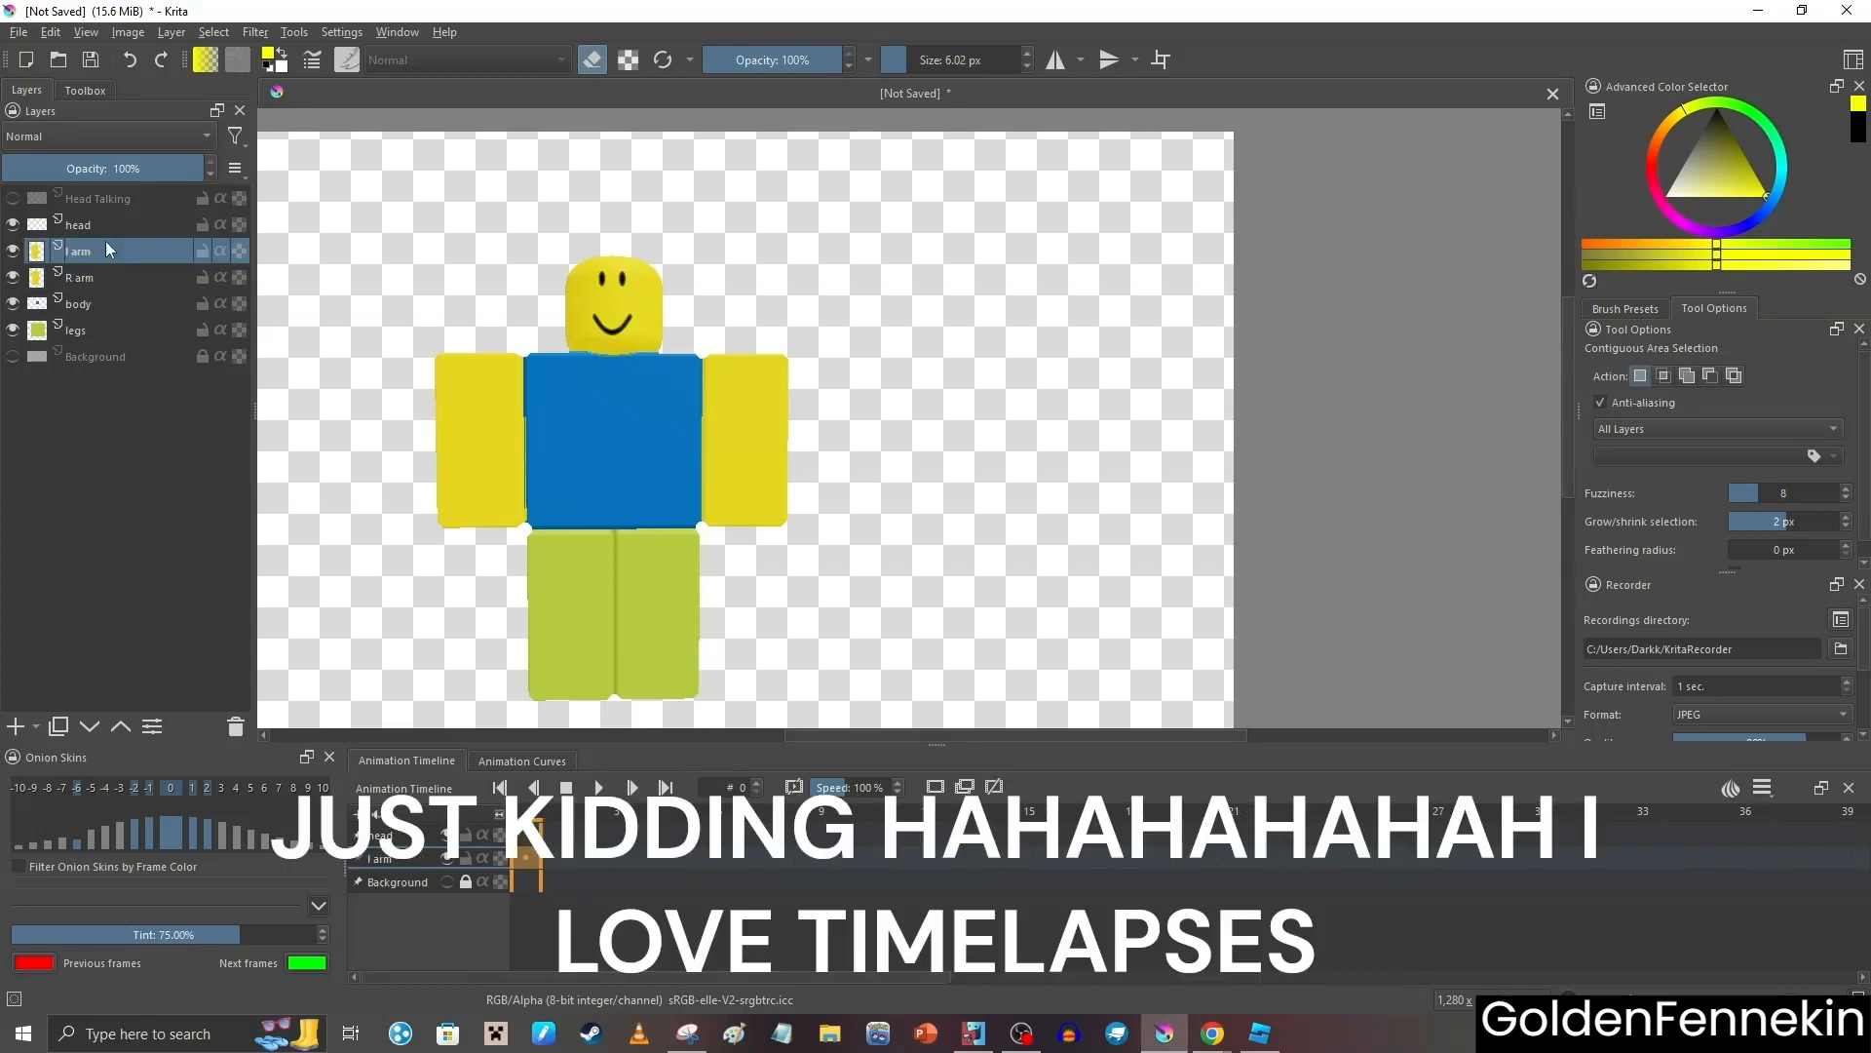
Align the Head Talking layer over the head at lowered opacity, restore its opacity to 100% and hide it
{"action": "scroll", "coordinate": [532, 243], "scroll_direction": "up", "scroll_amount": 2}
{"action": "left_click", "coordinate": [13, 199]}
{"action": "left_click", "coordinate": [97, 199]}
{"action": "key", "text": "ctrl+t"}
{"action": "left_click", "coordinate": [107, 169]}
{"action": "scroll", "coordinate": [670, 340], "scroll_direction": "up", "scroll_amount": 1}
{"action": "left_click_drag", "start_coordinate": [107, 169], "coordinate": [202, 169]}
{"action": "left_click", "coordinate": [13, 199]}
{"action": "scroll", "coordinate": [872, 202], "scroll_direction": "down", "scroll_amount": 3}
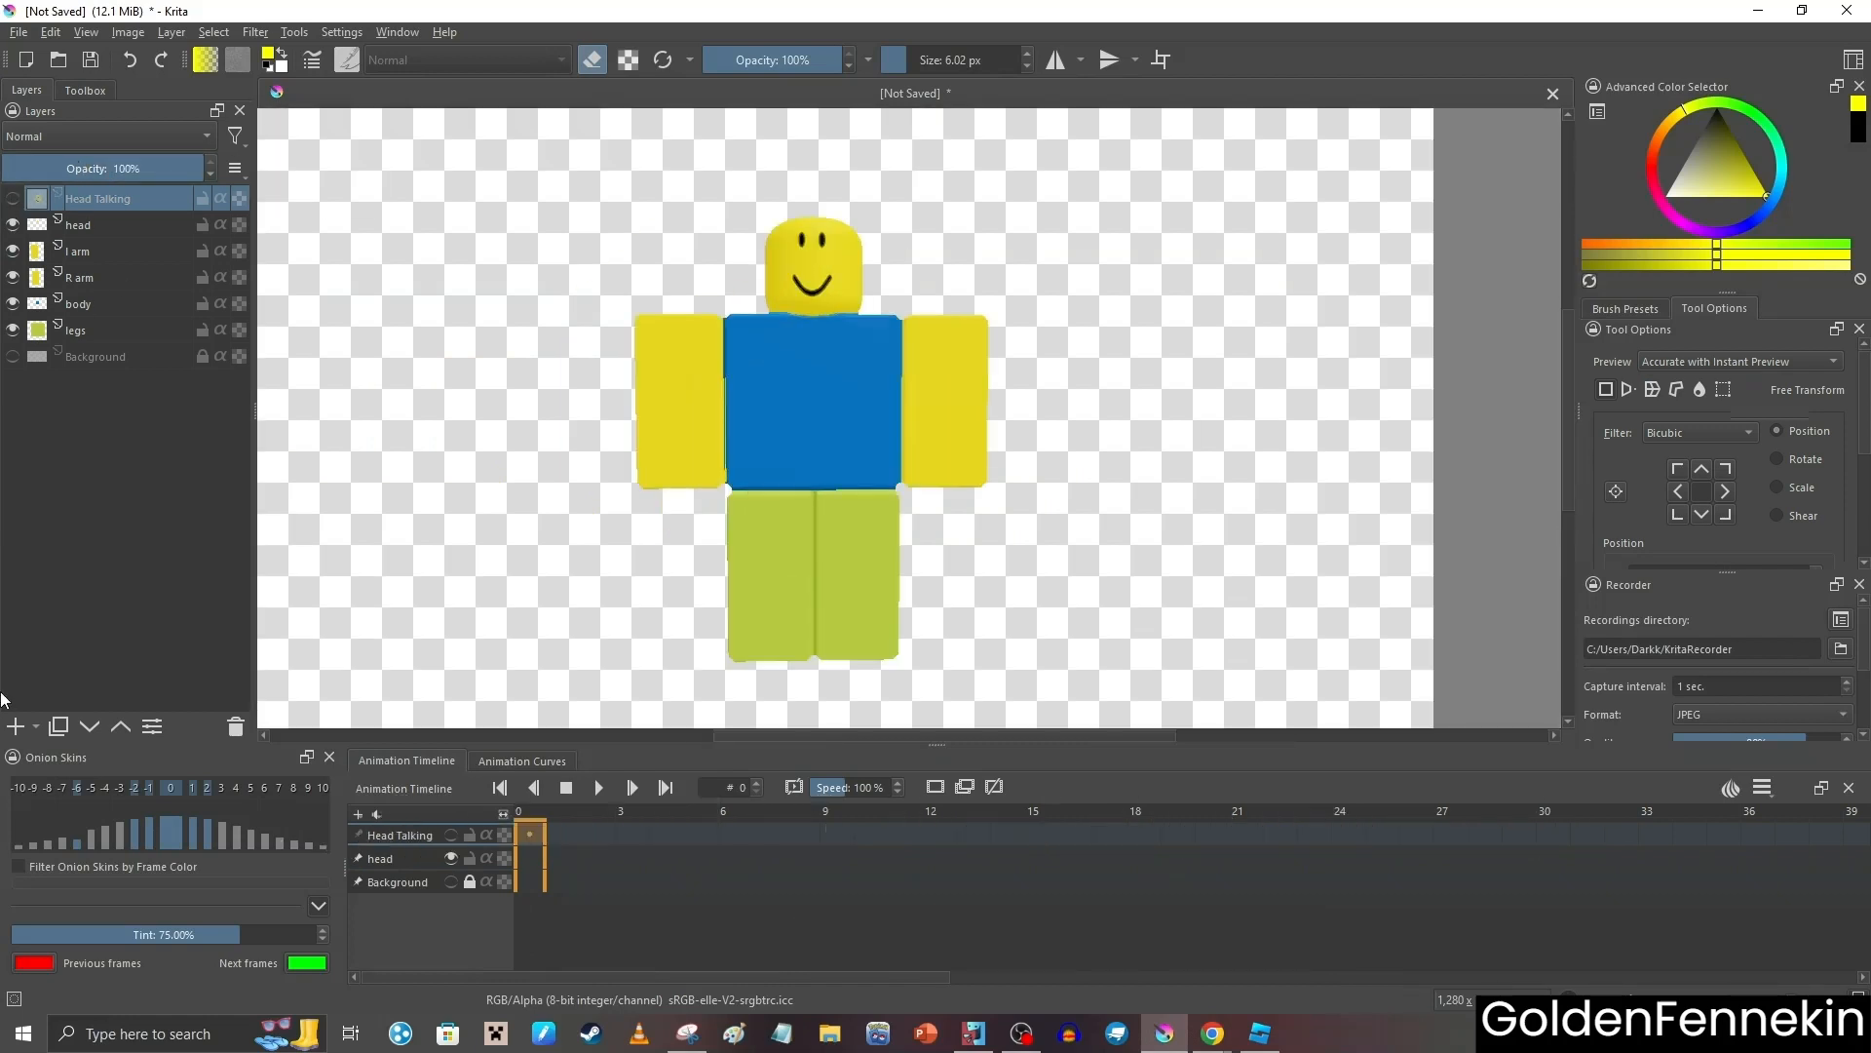
On a new paint layer, draw an unfilled black rectangle about 392 by 486 px around the whole Noob
{"action": "left_click", "coordinate": [14, 727]}
{"action": "left_click", "coordinate": [86, 89]}
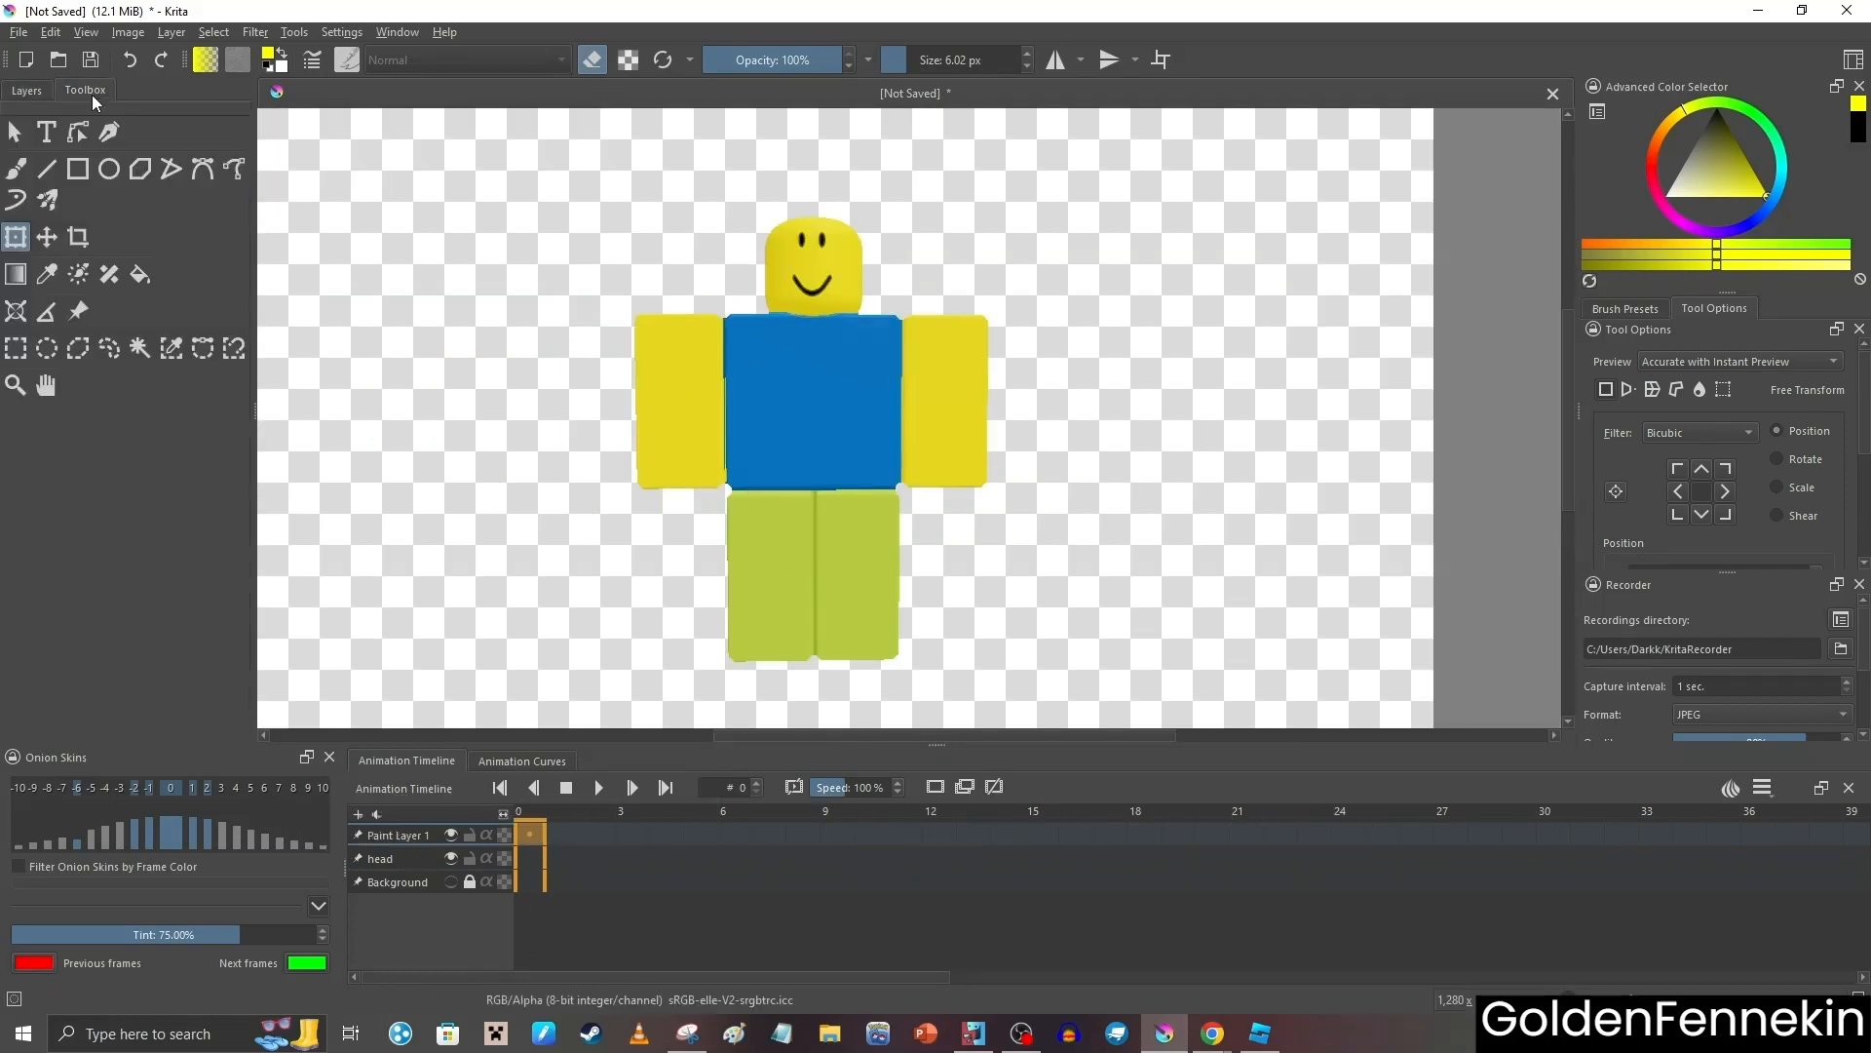
{"action": "left_click", "coordinate": [78, 169]}
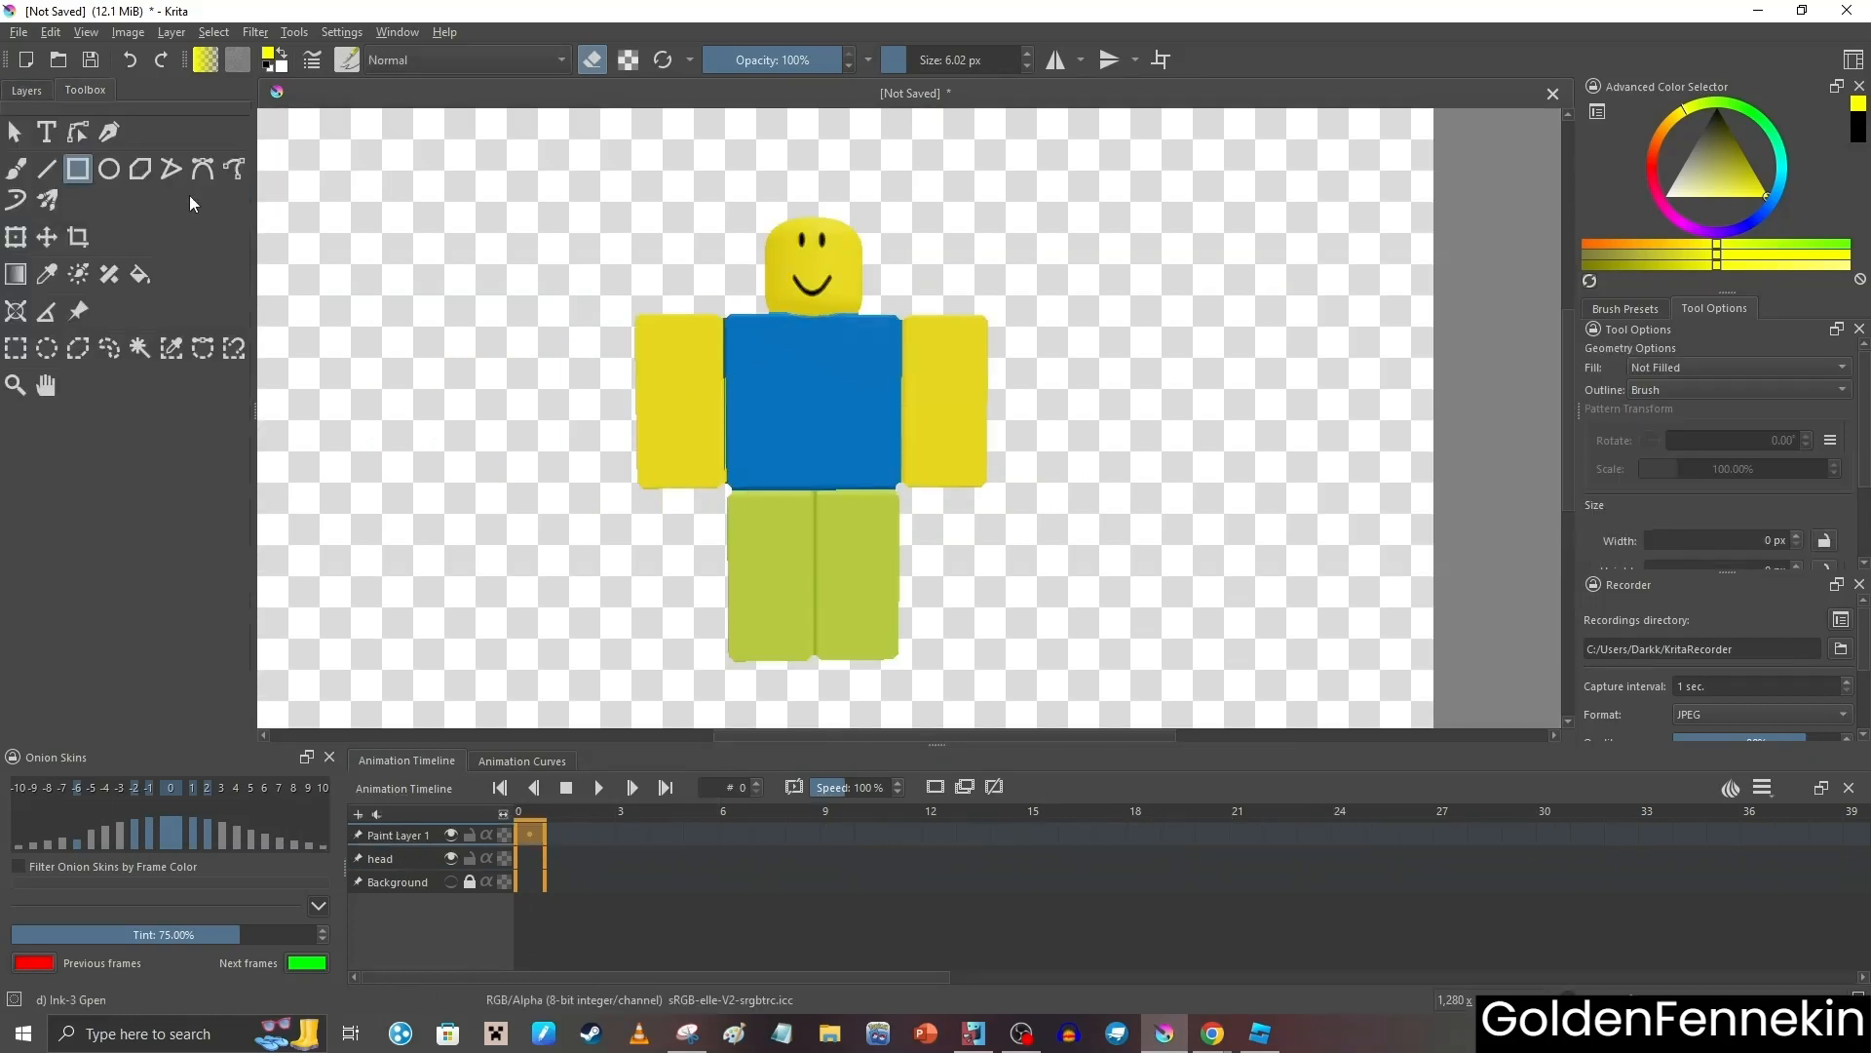
{"action": "left_click", "coordinate": [593, 65]}
{"action": "key", "text": "d"}
{"action": "left_click_drag", "start_coordinate": [622, 199], "coordinate": [1007, 673]}
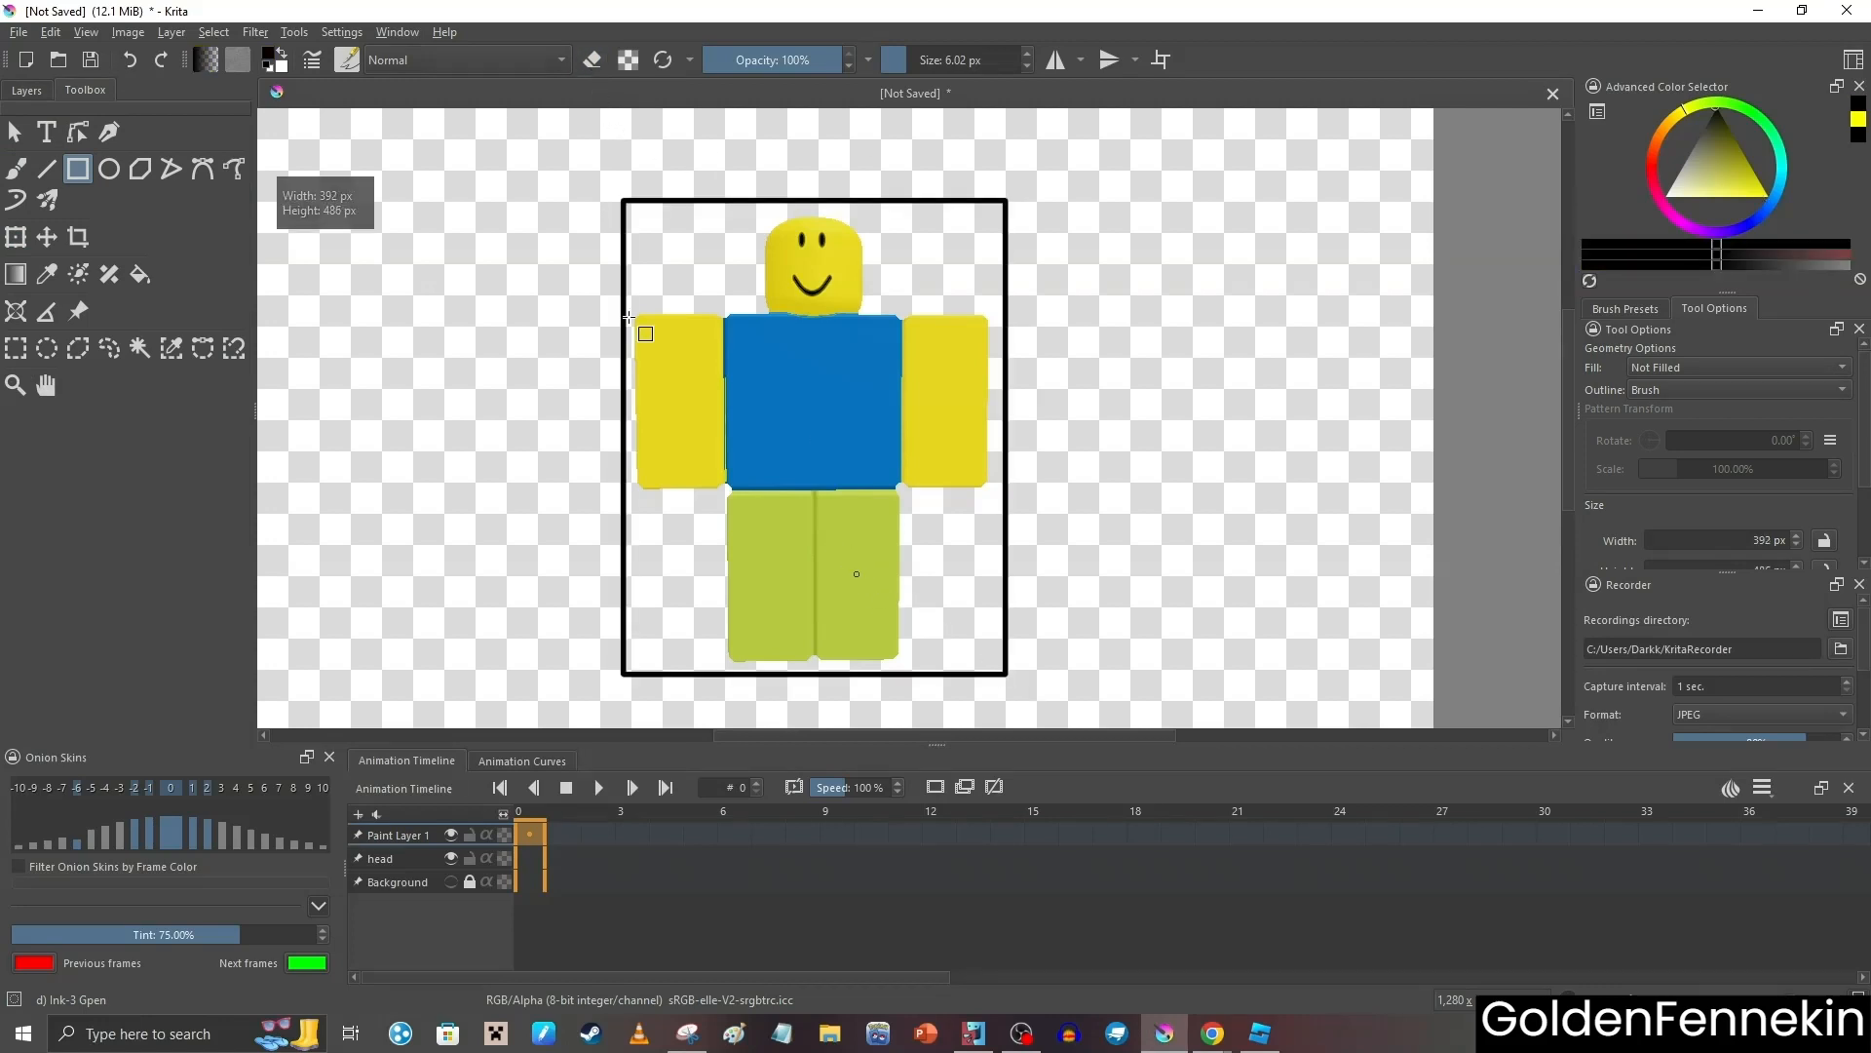
Transform the black rectangle, moving it slightly down and narrowing it so it frames the Noob evenly
{"action": "left_click", "coordinate": [15, 237]}
{"action": "left_click_drag", "start_coordinate": [624, 200], "coordinate": [621, 207]}
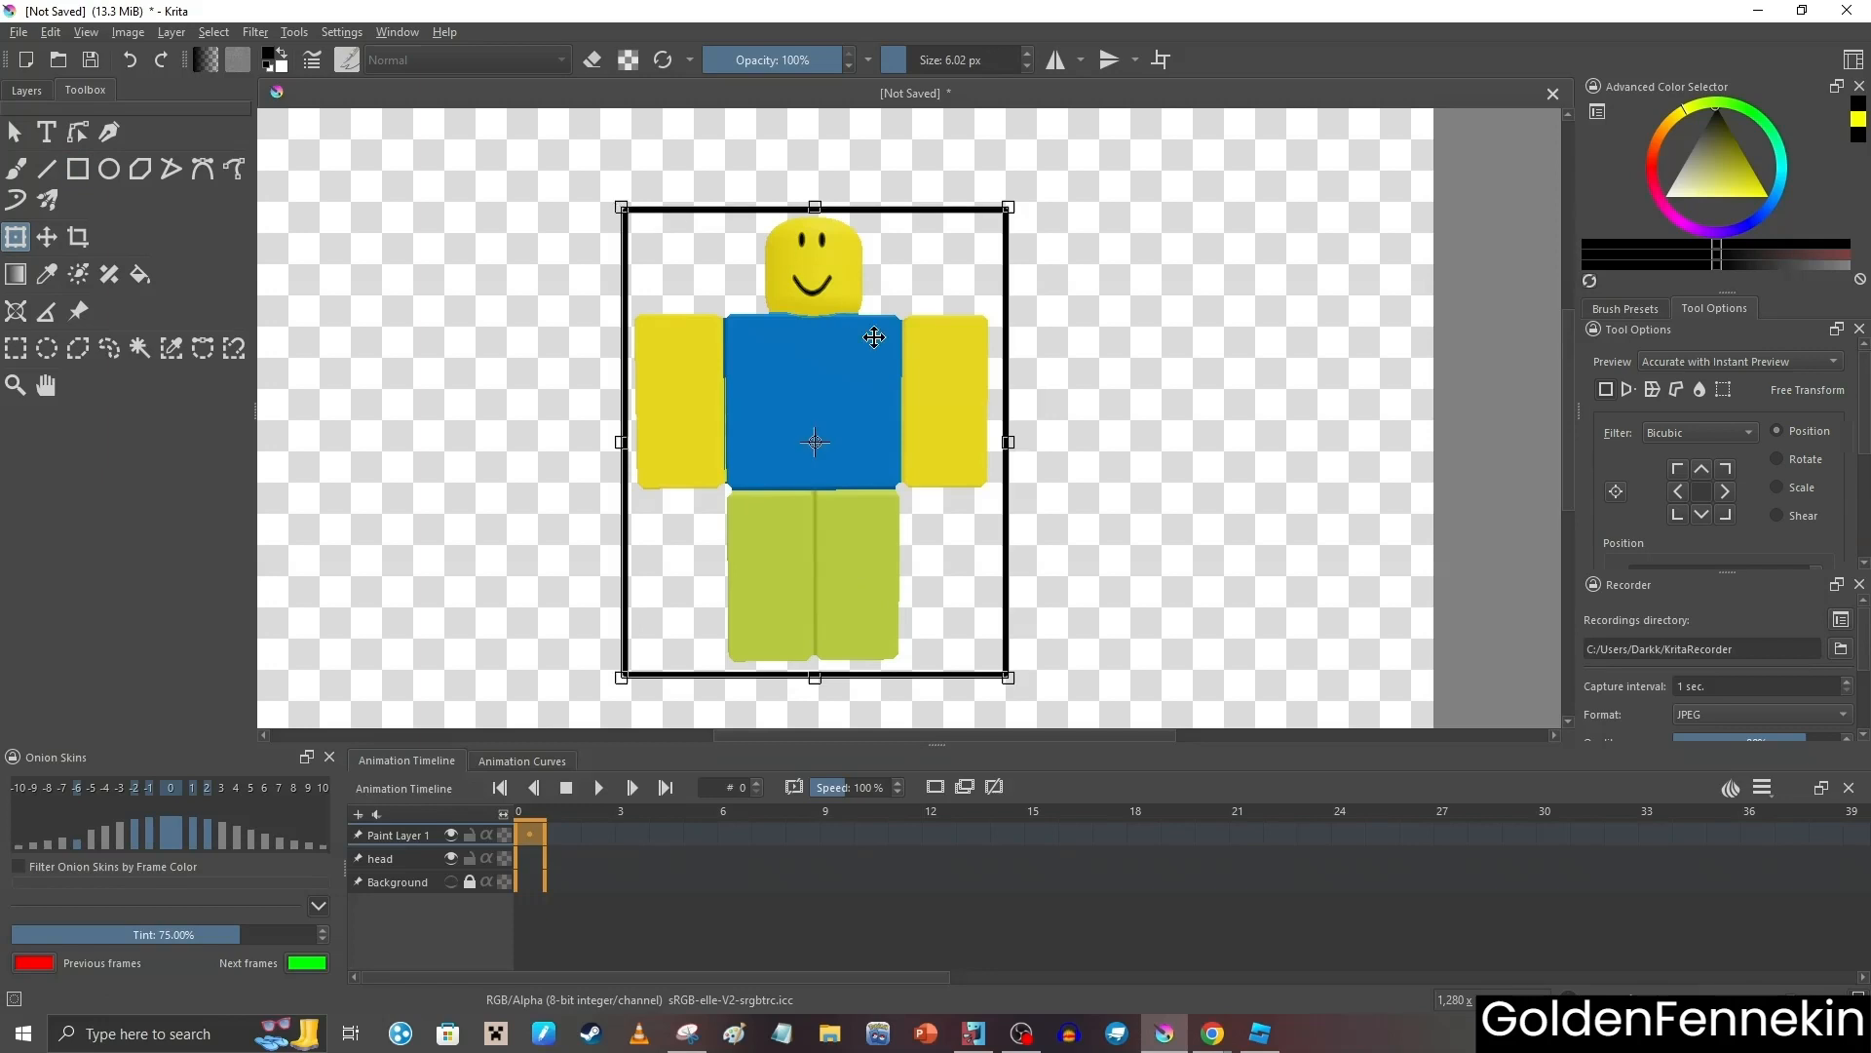
{"action": "left_click_drag", "start_coordinate": [1014, 442], "coordinate": [1005, 444]}
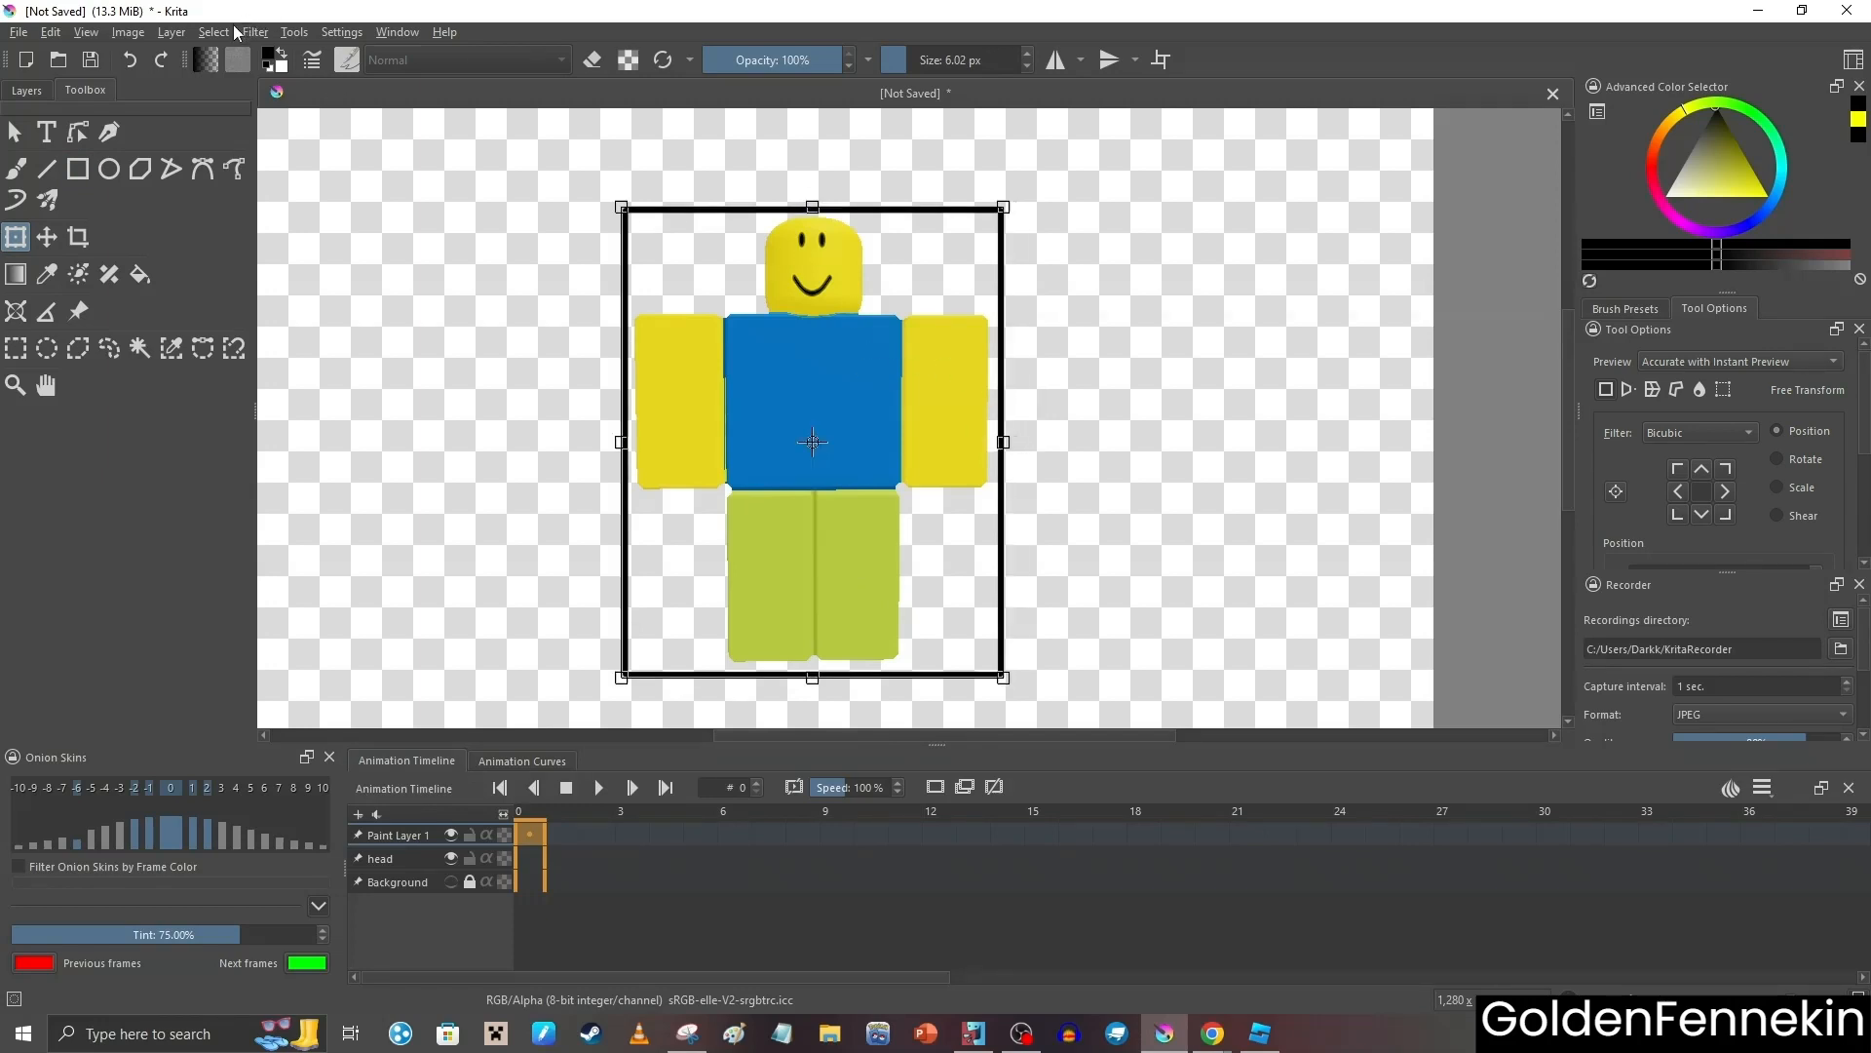
Trim the image to the size of the current layer containing the black rectangle
{"action": "left_click", "coordinate": [172, 32]}
{"action": "left_click", "coordinate": [190, 34]}
{"action": "left_click", "coordinate": [177, 32]}
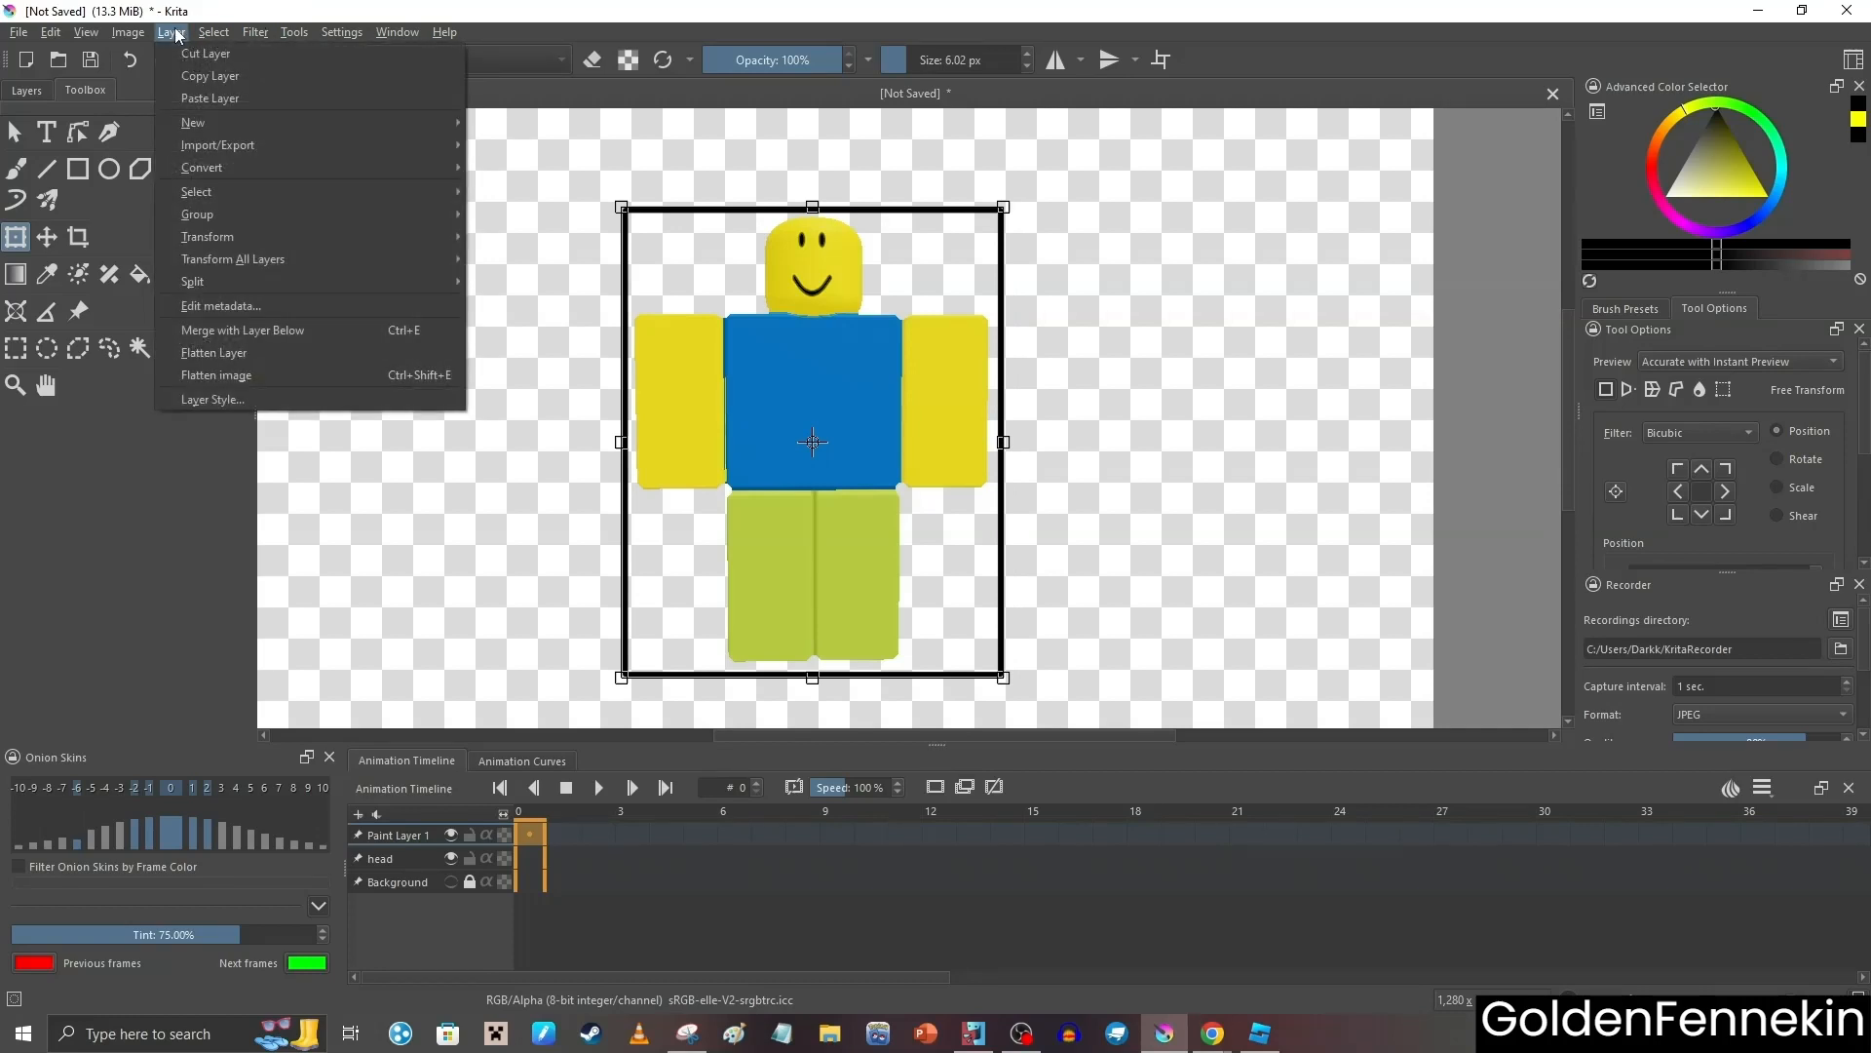
{"action": "mouse_move", "coordinate": [128, 32]}
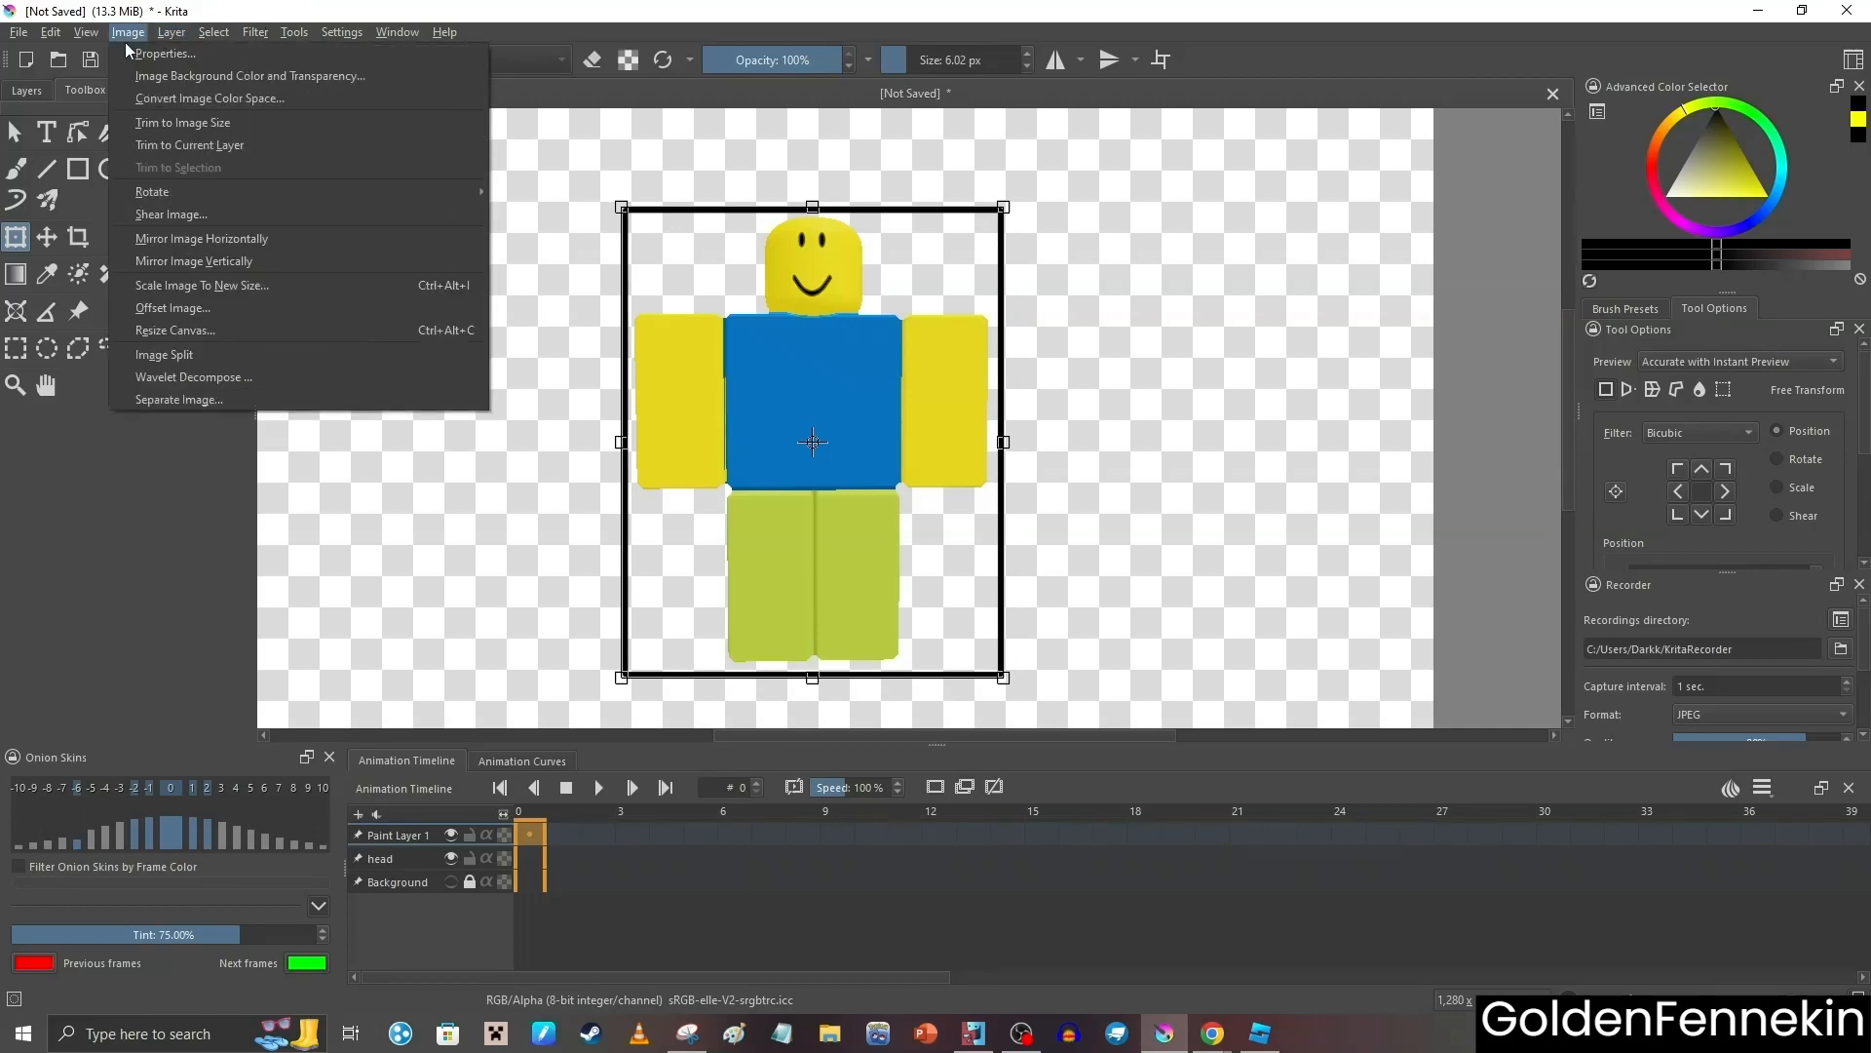
{"action": "left_click", "coordinate": [164, 147]}
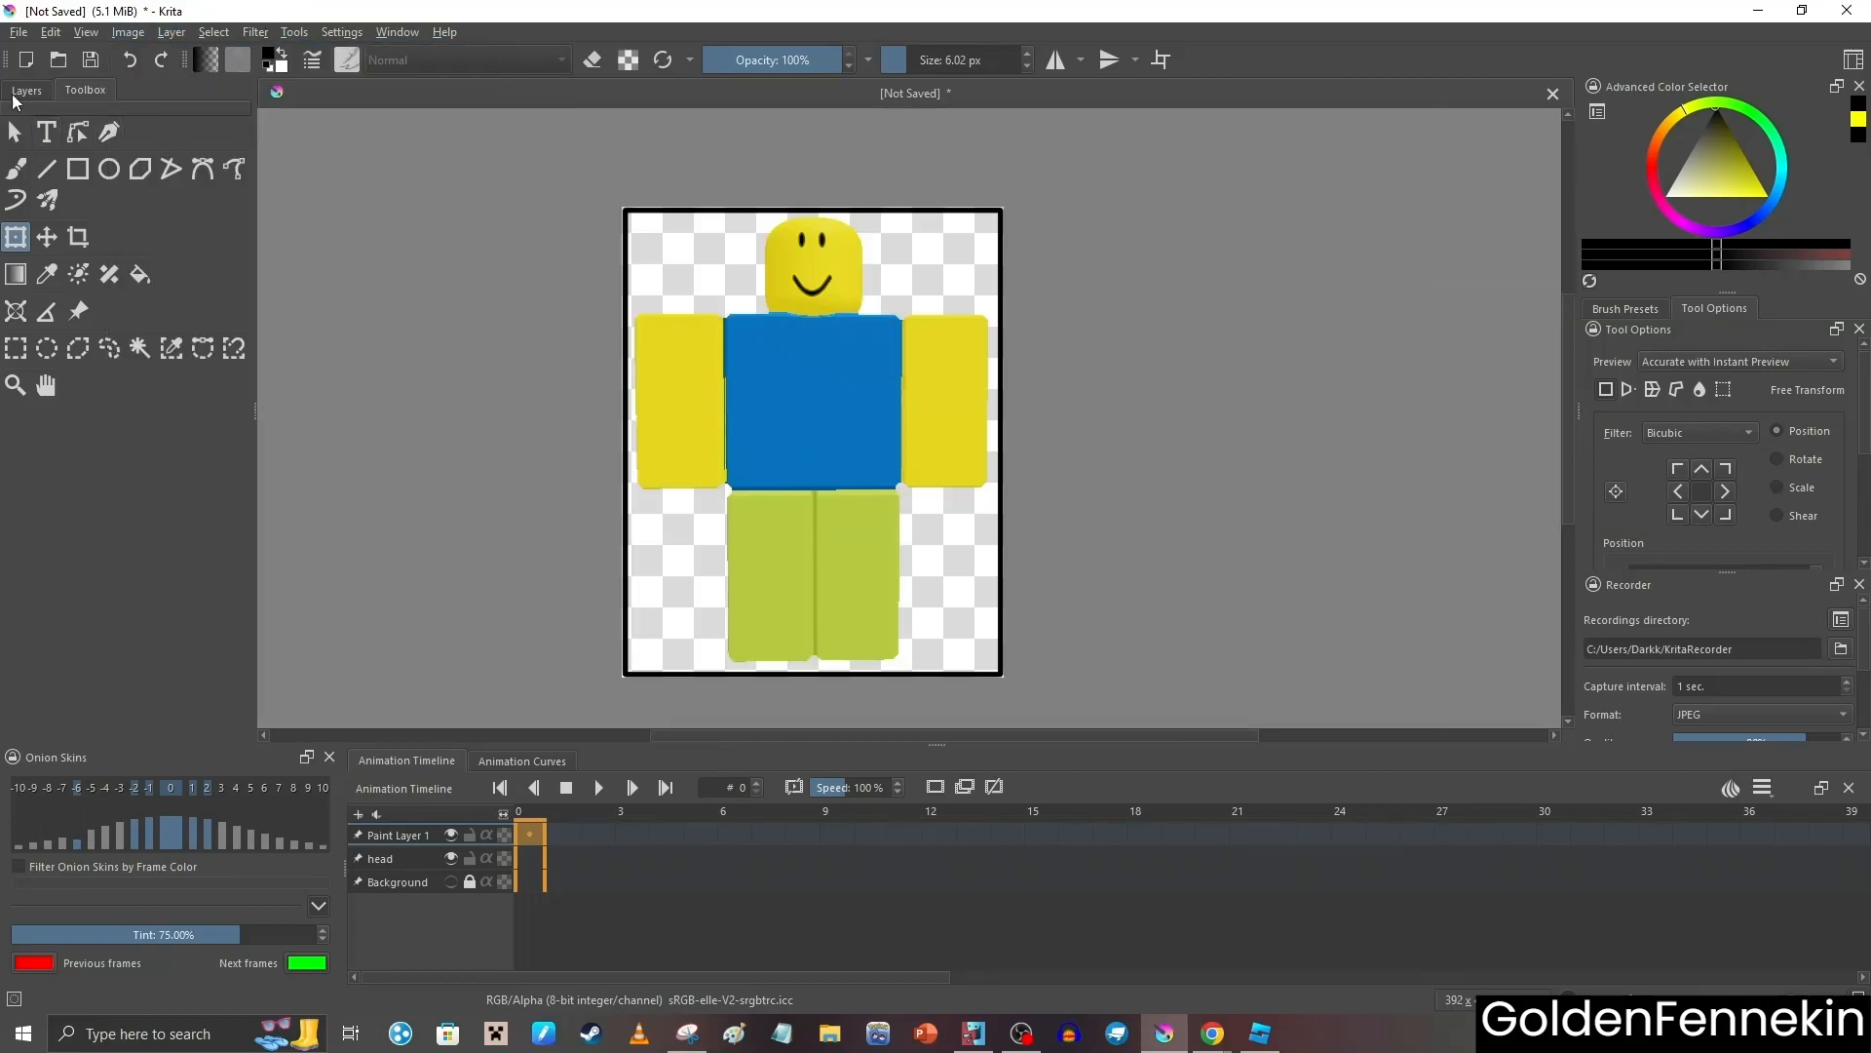
Delete the black rectangle's paint layer from the layer stack
{"action": "left_click", "coordinate": [27, 91]}
{"action": "left_click", "coordinate": [234, 726]}
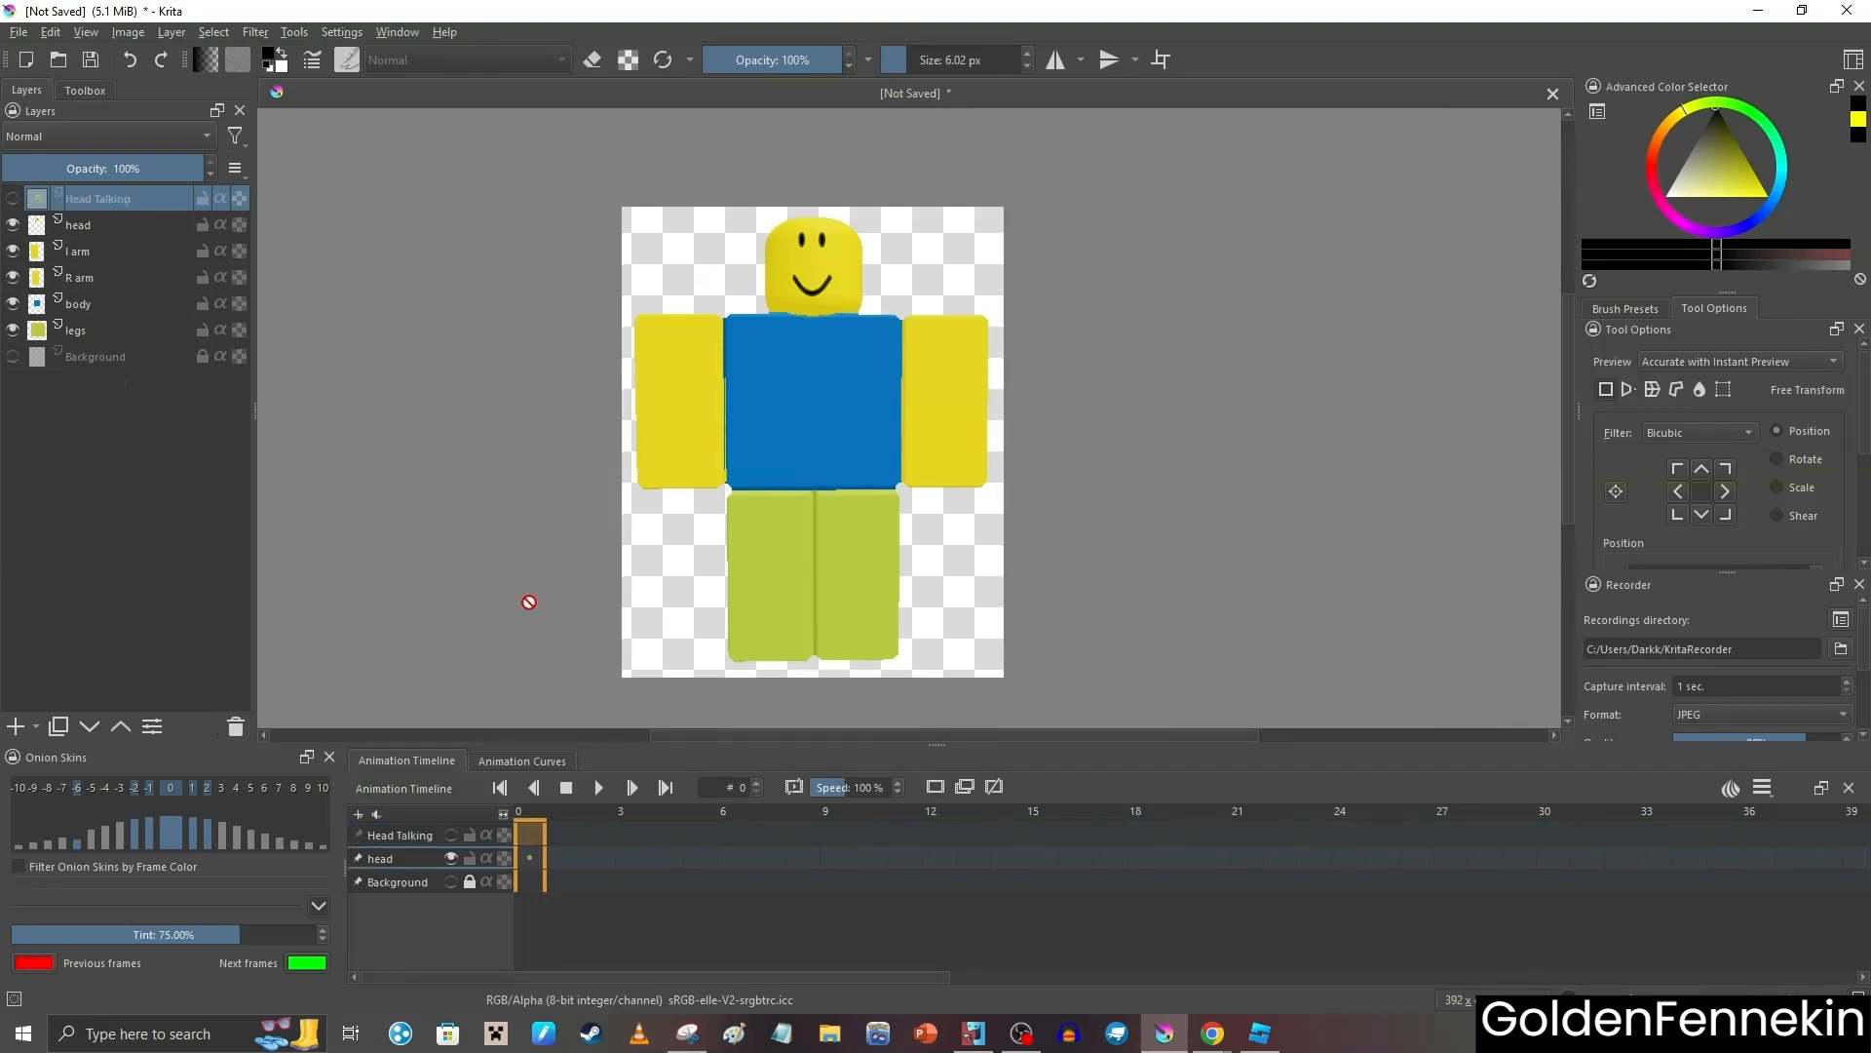
{"action": "scroll", "coordinate": [736, 266], "scroll_direction": "down", "scroll_amount": 1}
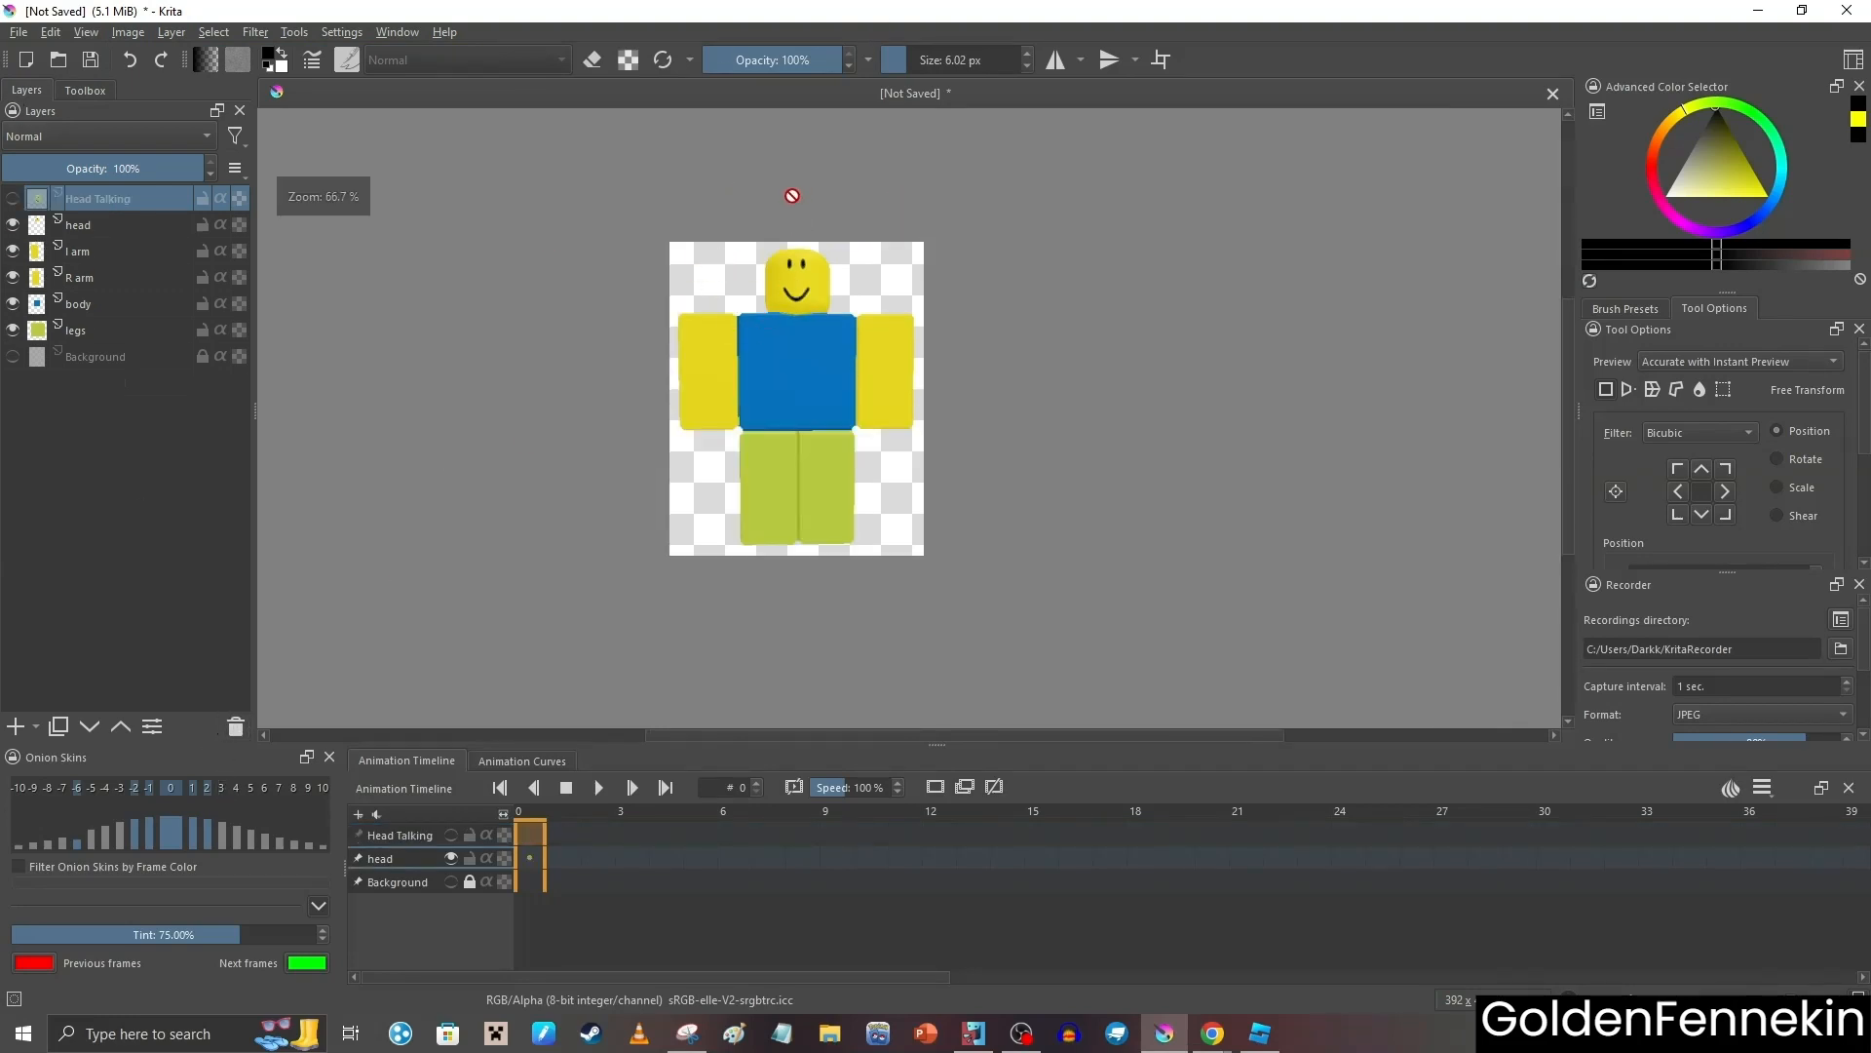
{"action": "scroll", "coordinate": [793, 195], "scroll_direction": "up", "scroll_amount": 2}
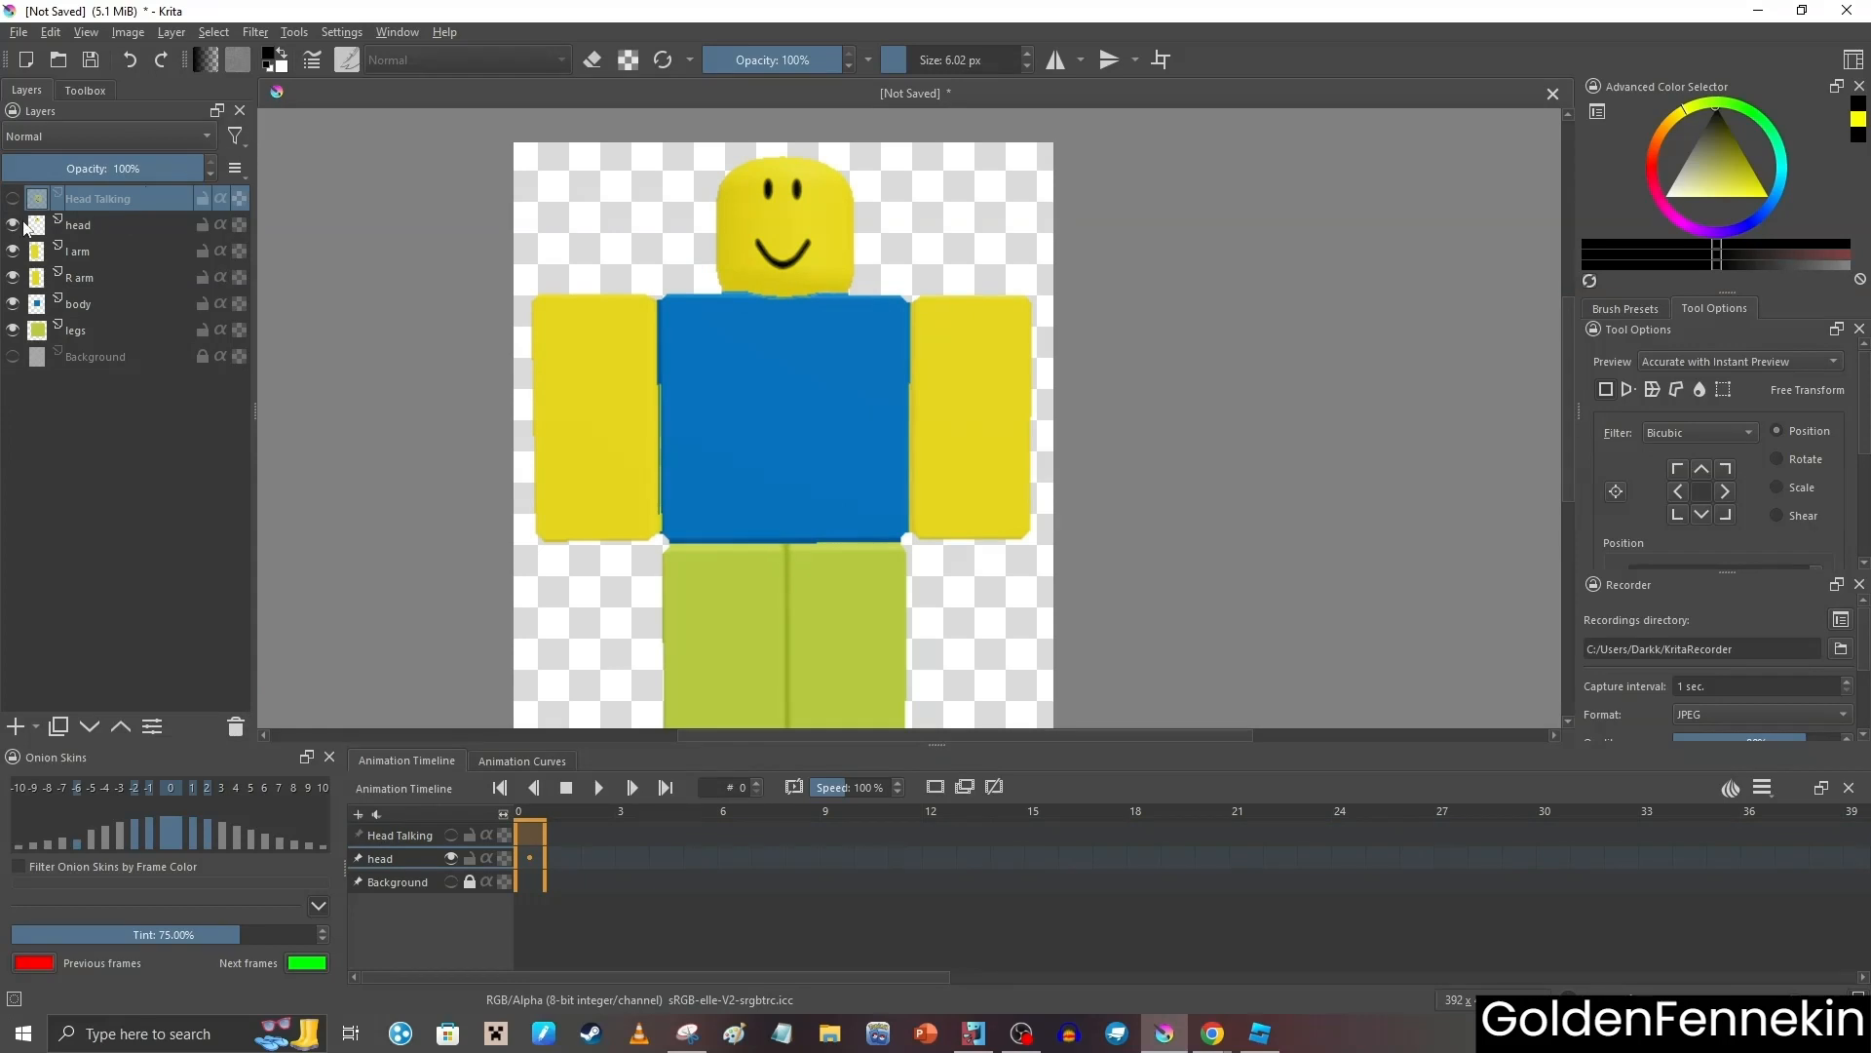
Hide the head, l arm, R arm and body layers so only the legs layer stays visible
{"action": "left_click", "coordinate": [12, 225]}
{"action": "left_click", "coordinate": [11, 250]}
{"action": "left_click", "coordinate": [12, 277]}
{"action": "left_click", "coordinate": [11, 303]}
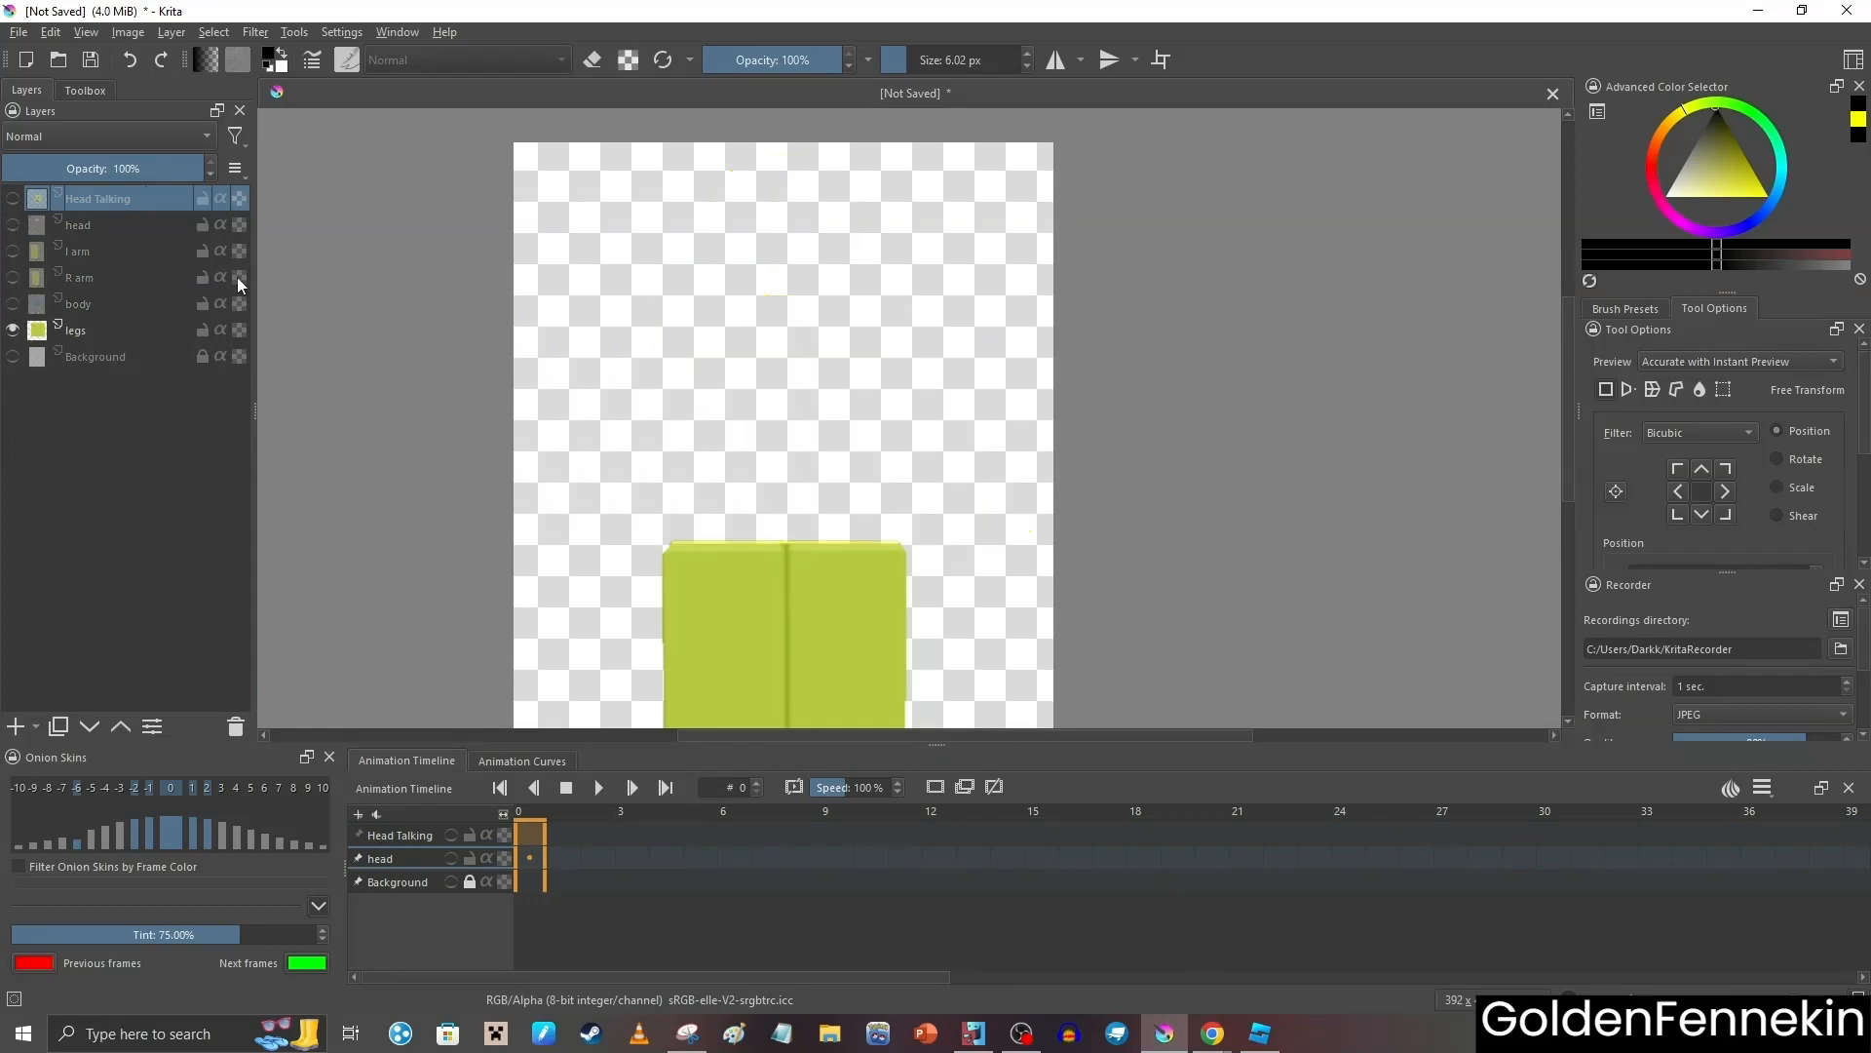
Save the legs-only image with PNG image as the file type
{"action": "left_click", "coordinate": [12, 33]}
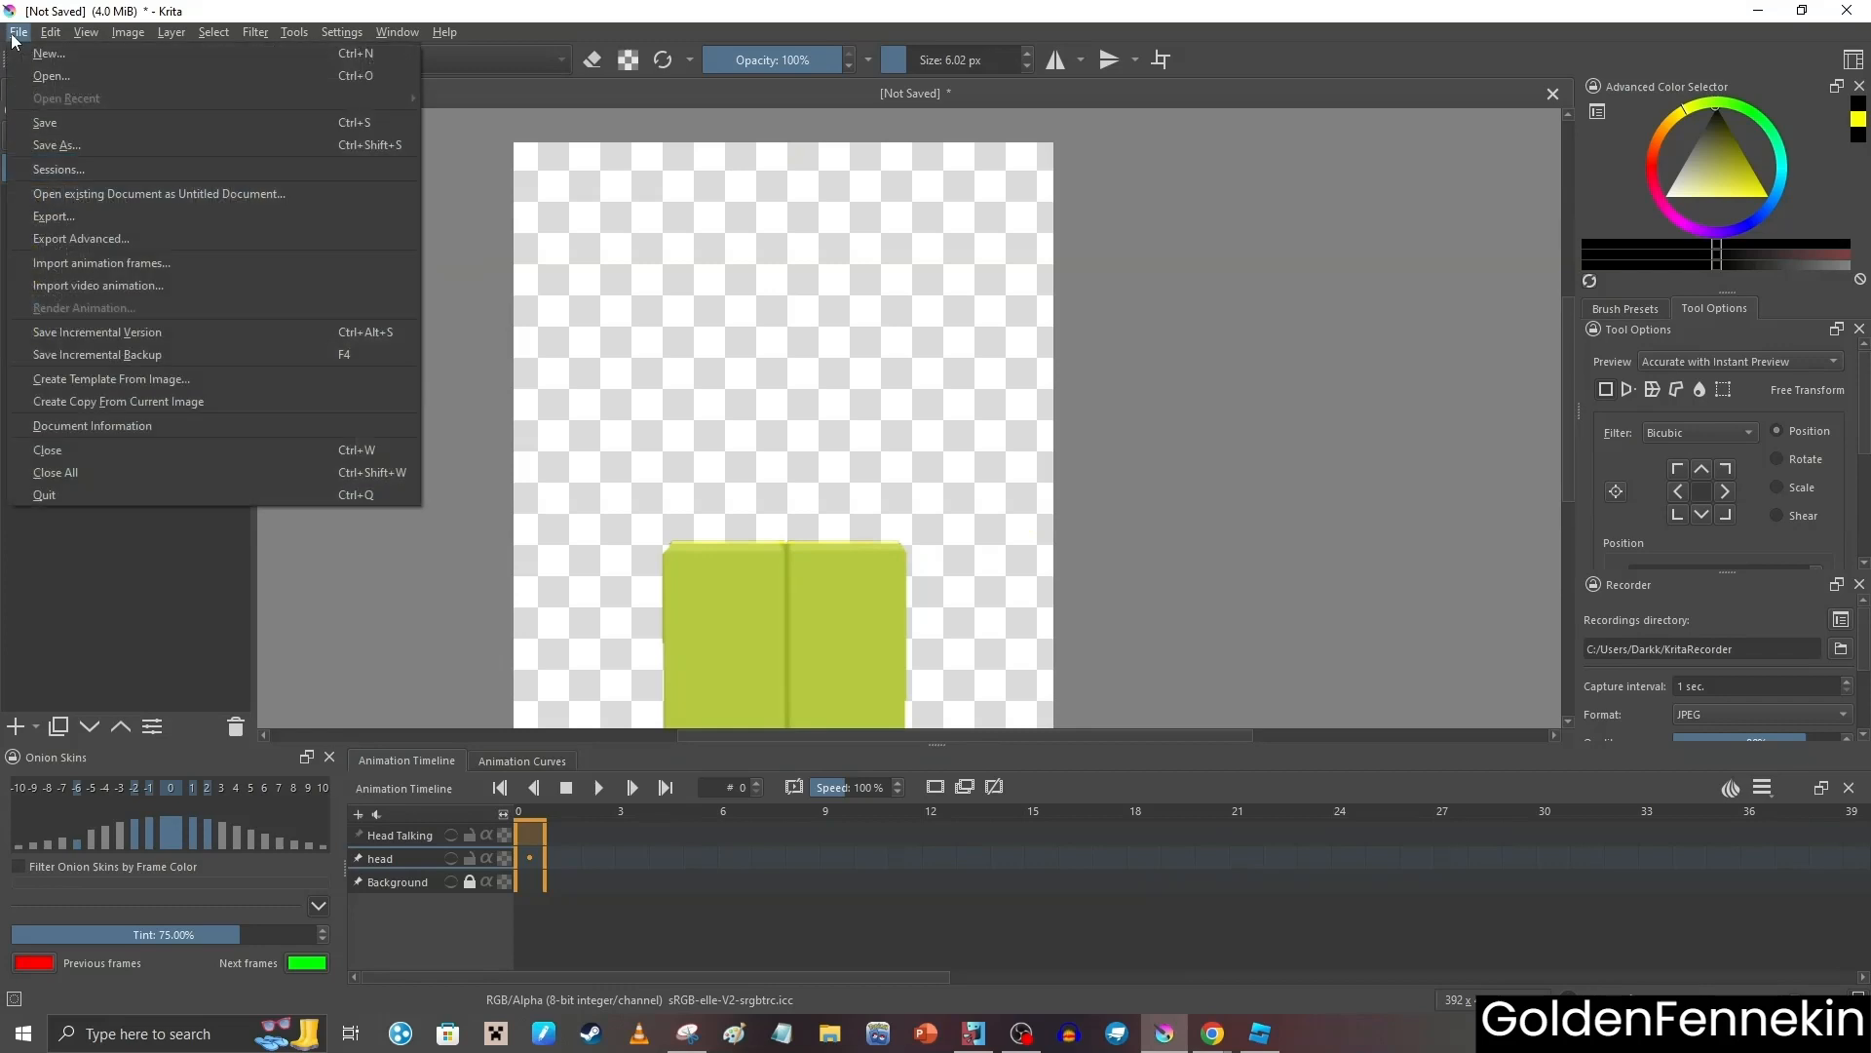
{"action": "left_click", "coordinate": [74, 127]}
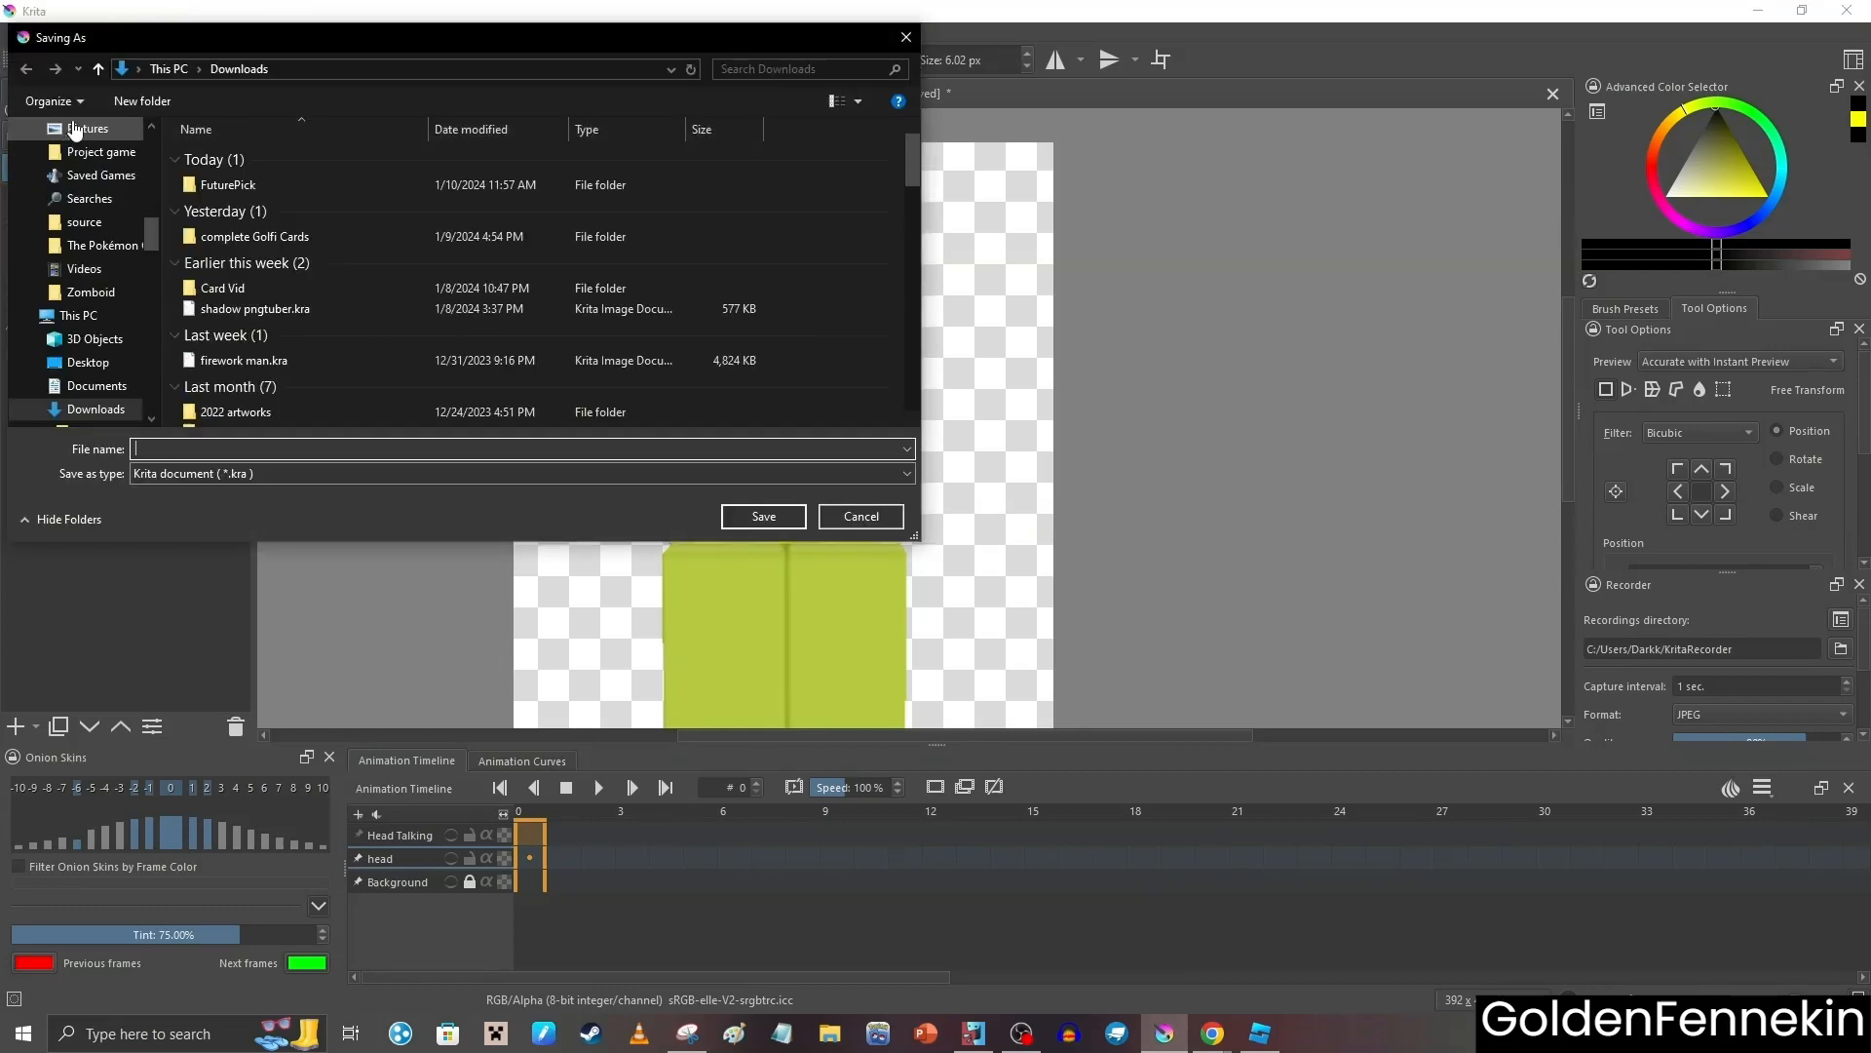
{"action": "left_click", "coordinate": [260, 474]}
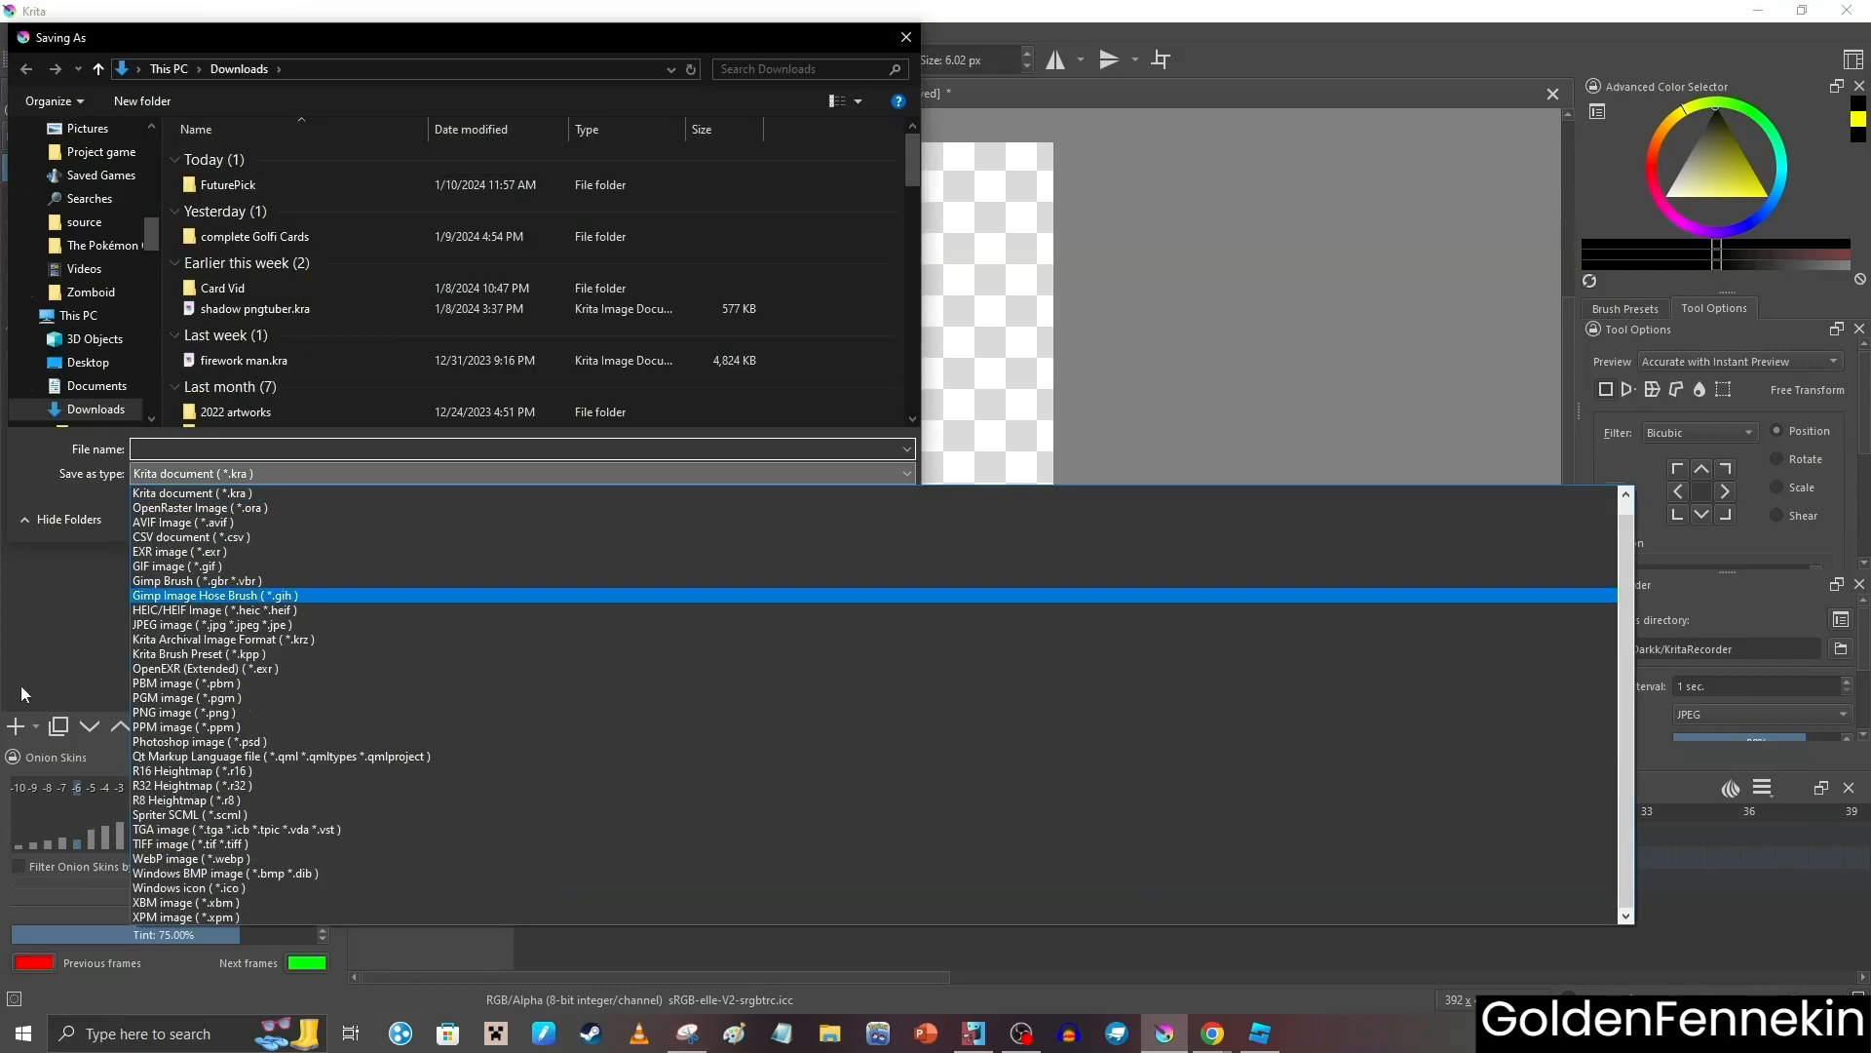
{"action": "left_click", "coordinate": [234, 713]}
Switch to PNGTuber Plus, open its user data folder and move the Noob folder from Downloads into it
{"action": "right_click", "coordinate": [6, 199]}
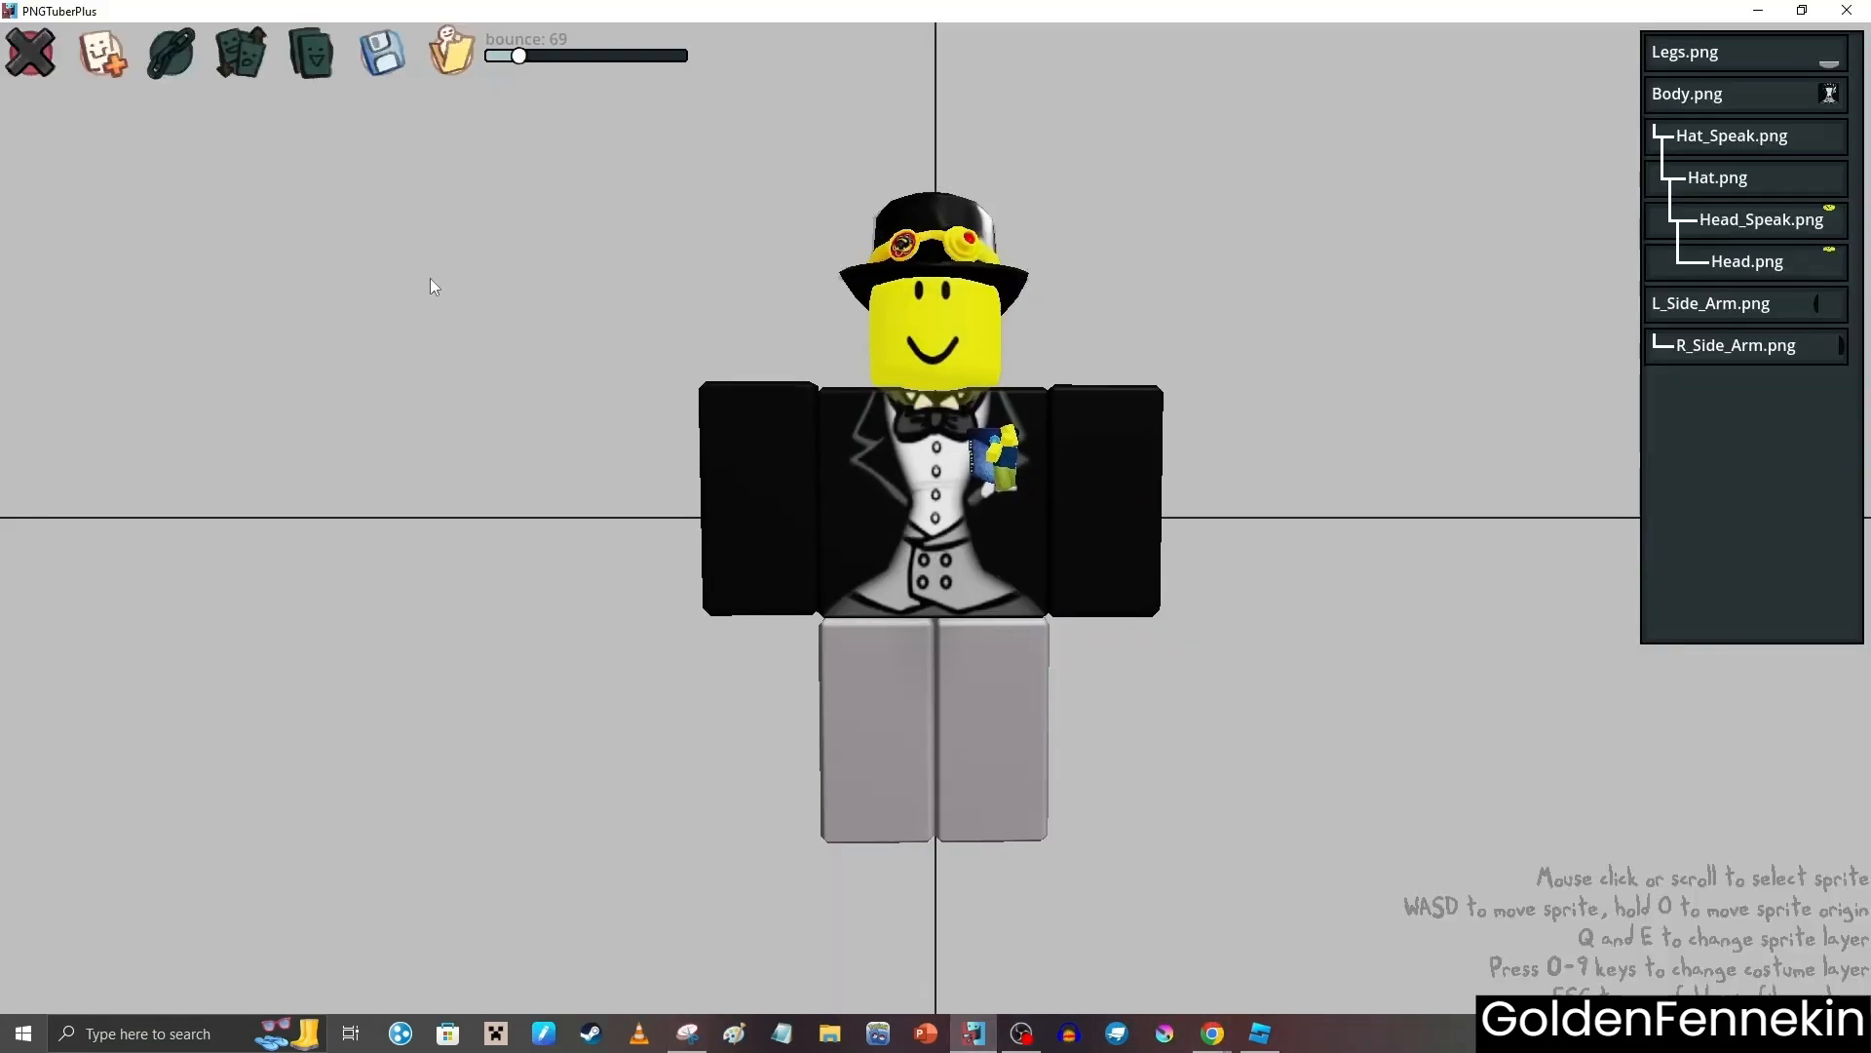
{"action": "left_click", "coordinate": [454, 61]}
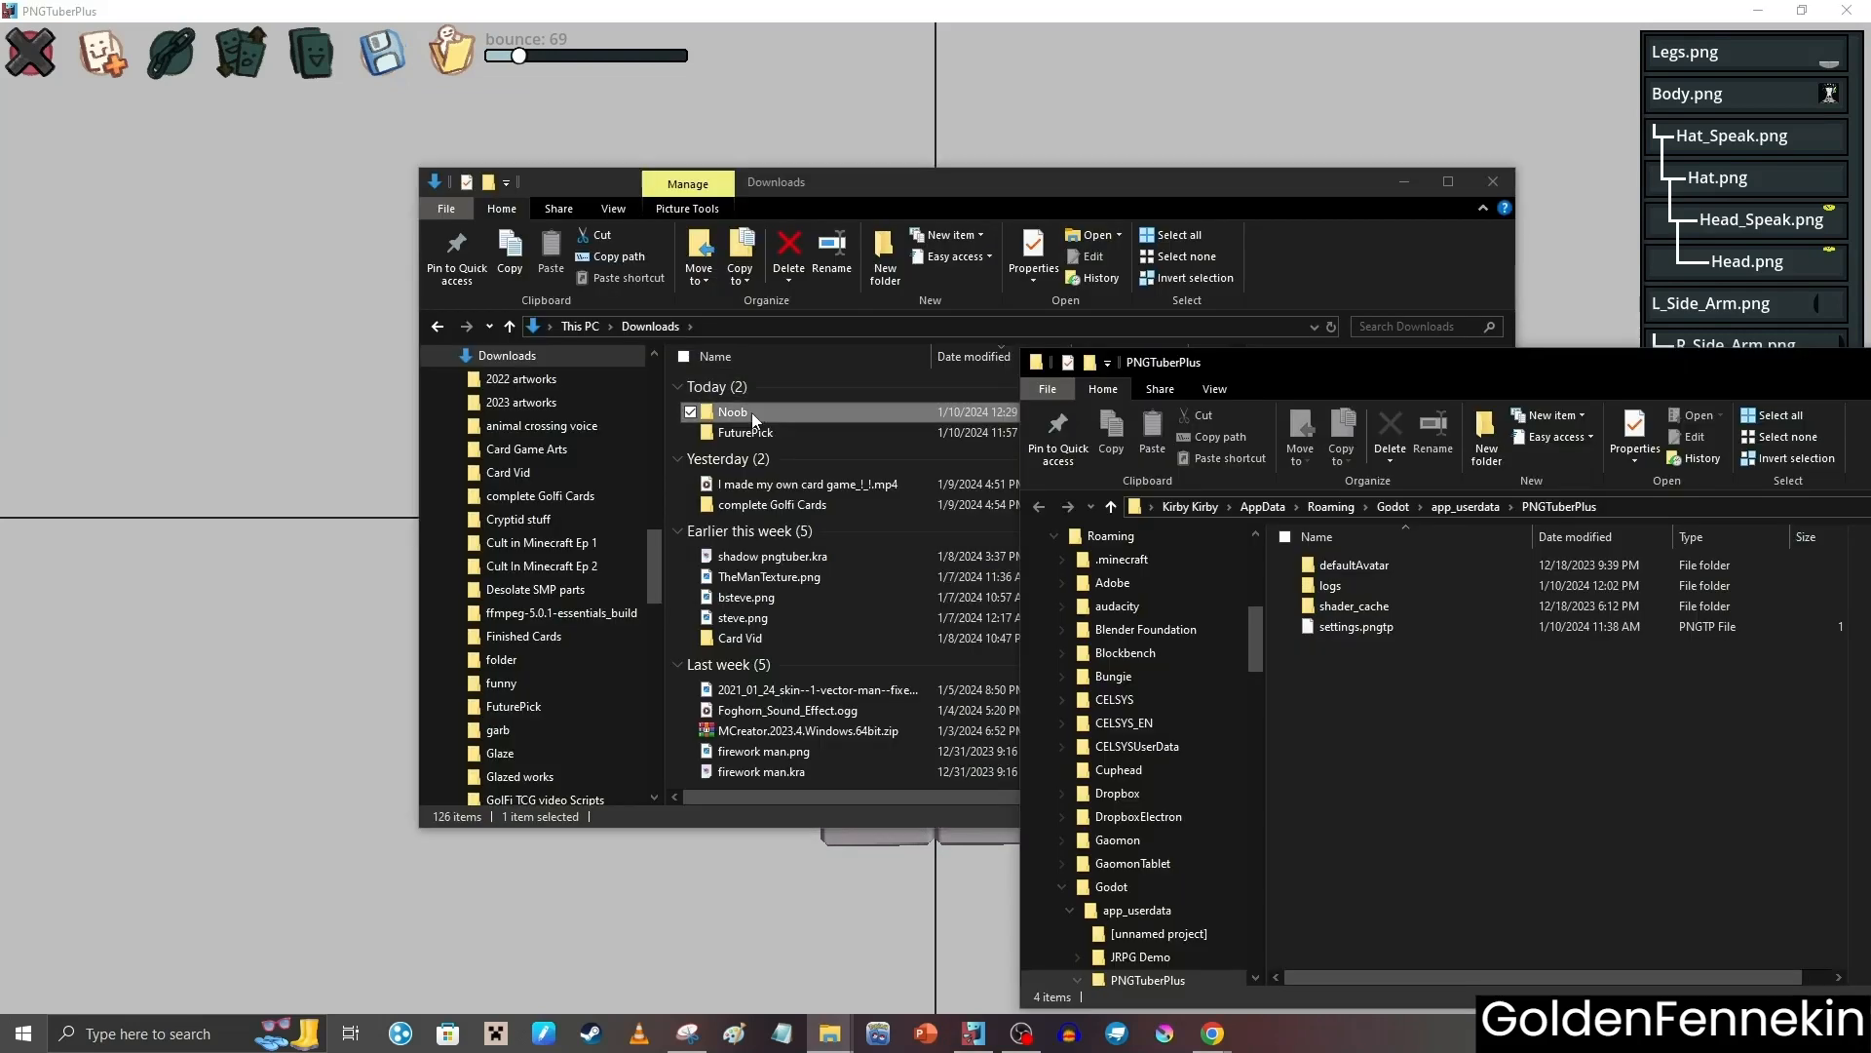
{"action": "left_click_drag", "start_coordinate": [752, 412], "coordinate": [1523, 703]}
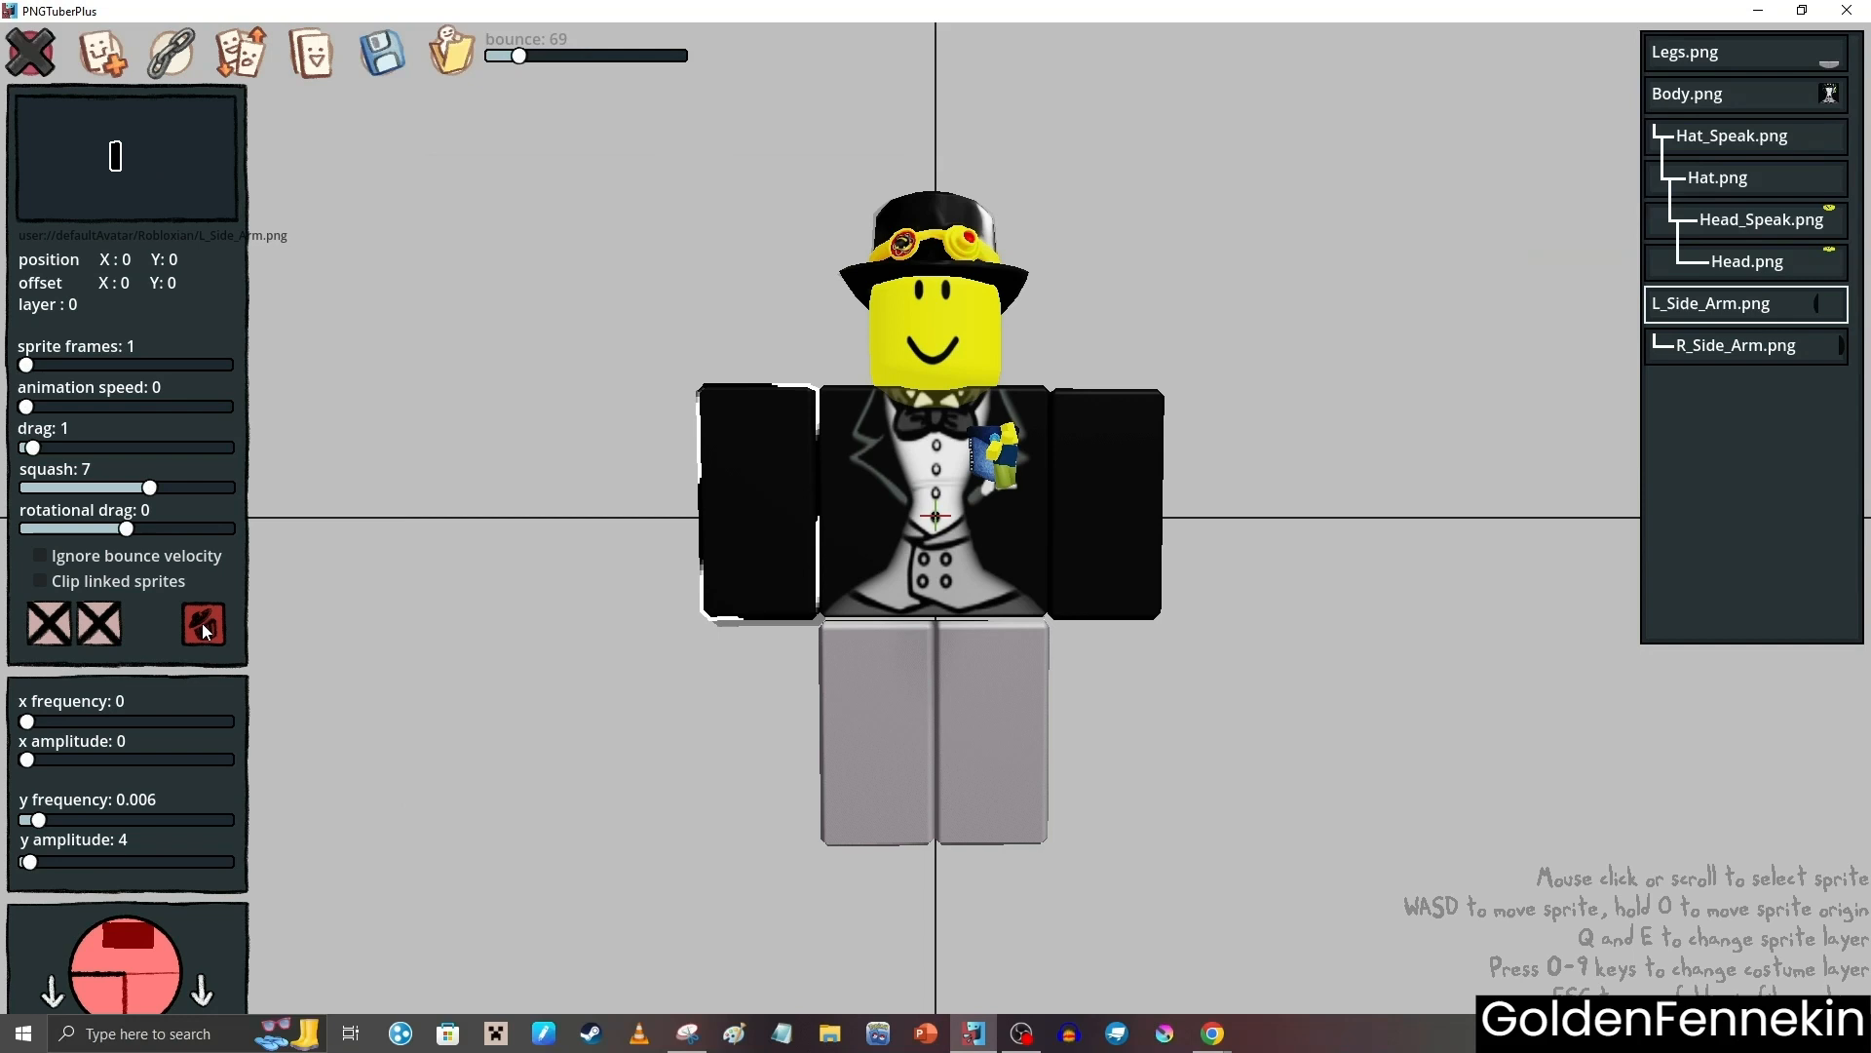
Delete all sprites of the old avatar, including its arms, hat, head, body and legs
{"action": "left_click", "coordinate": [205, 632]}
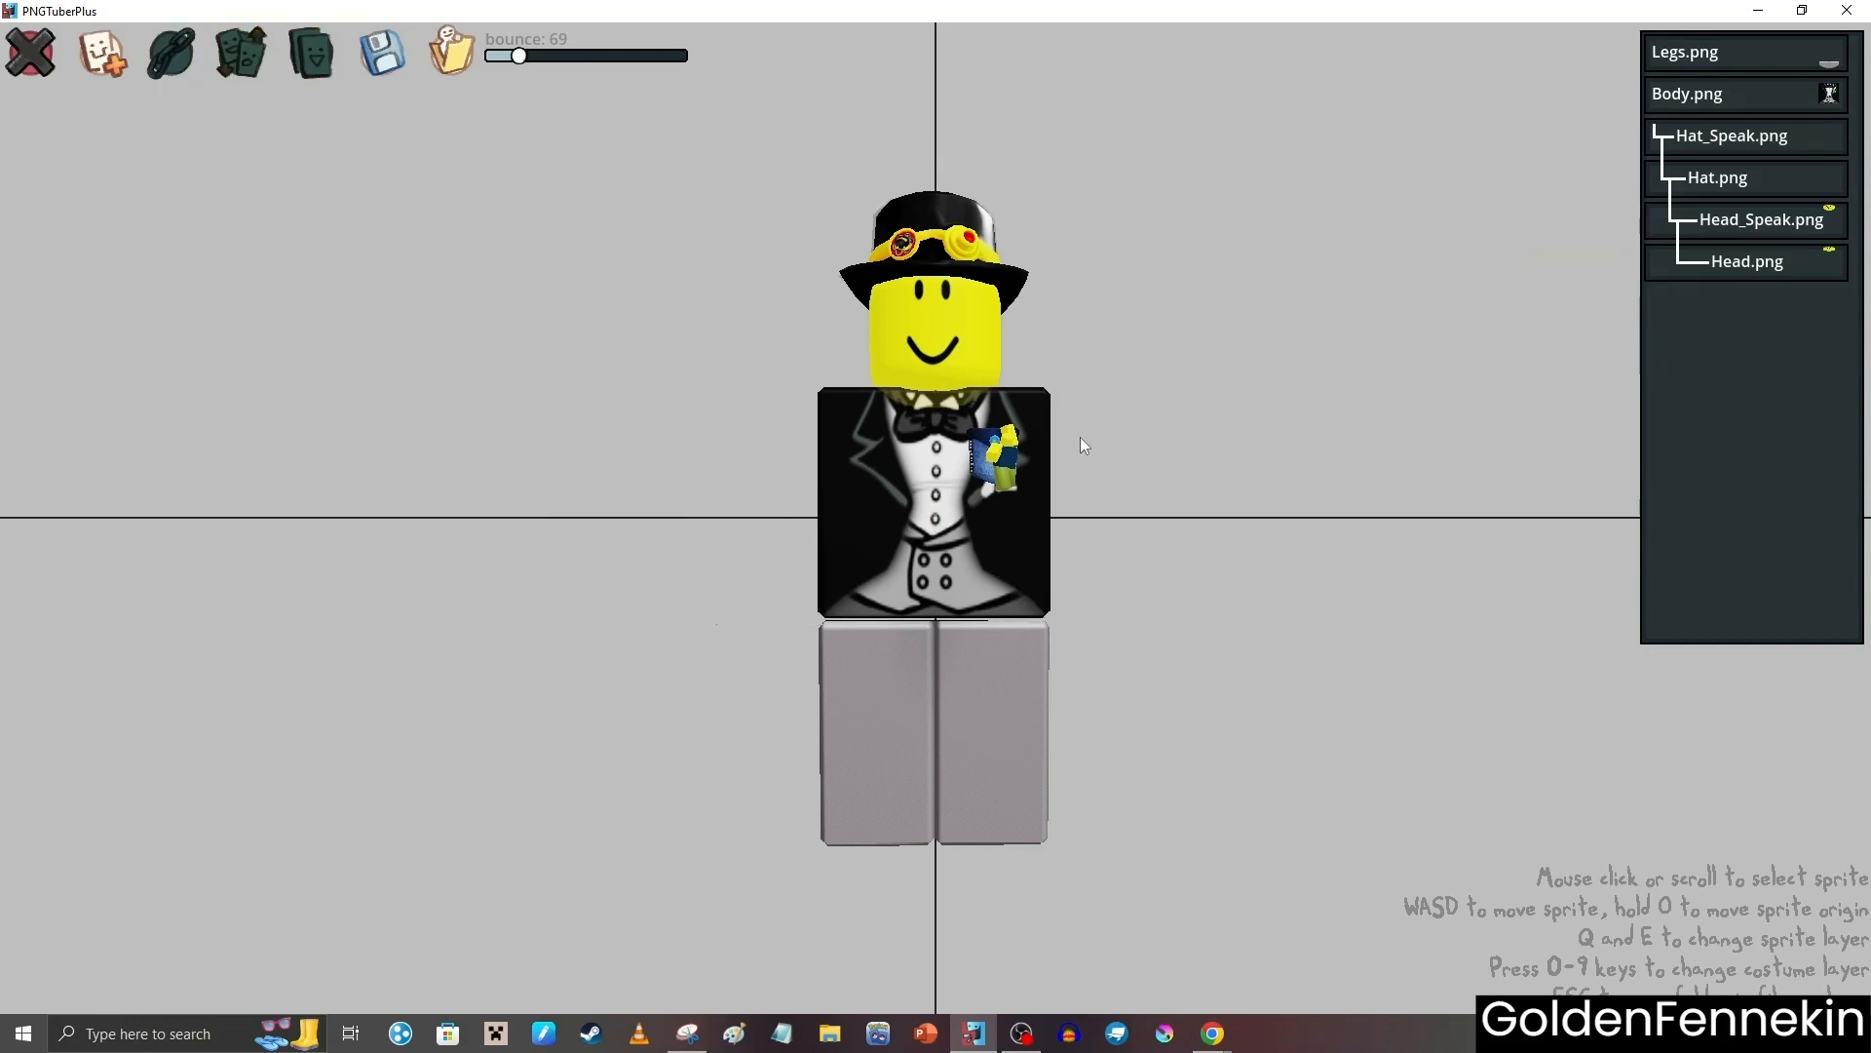
{"action": "left_click", "coordinate": [780, 482]}
{"action": "left_click", "coordinate": [206, 631]}
{"action": "left_click", "coordinate": [759, 565]}
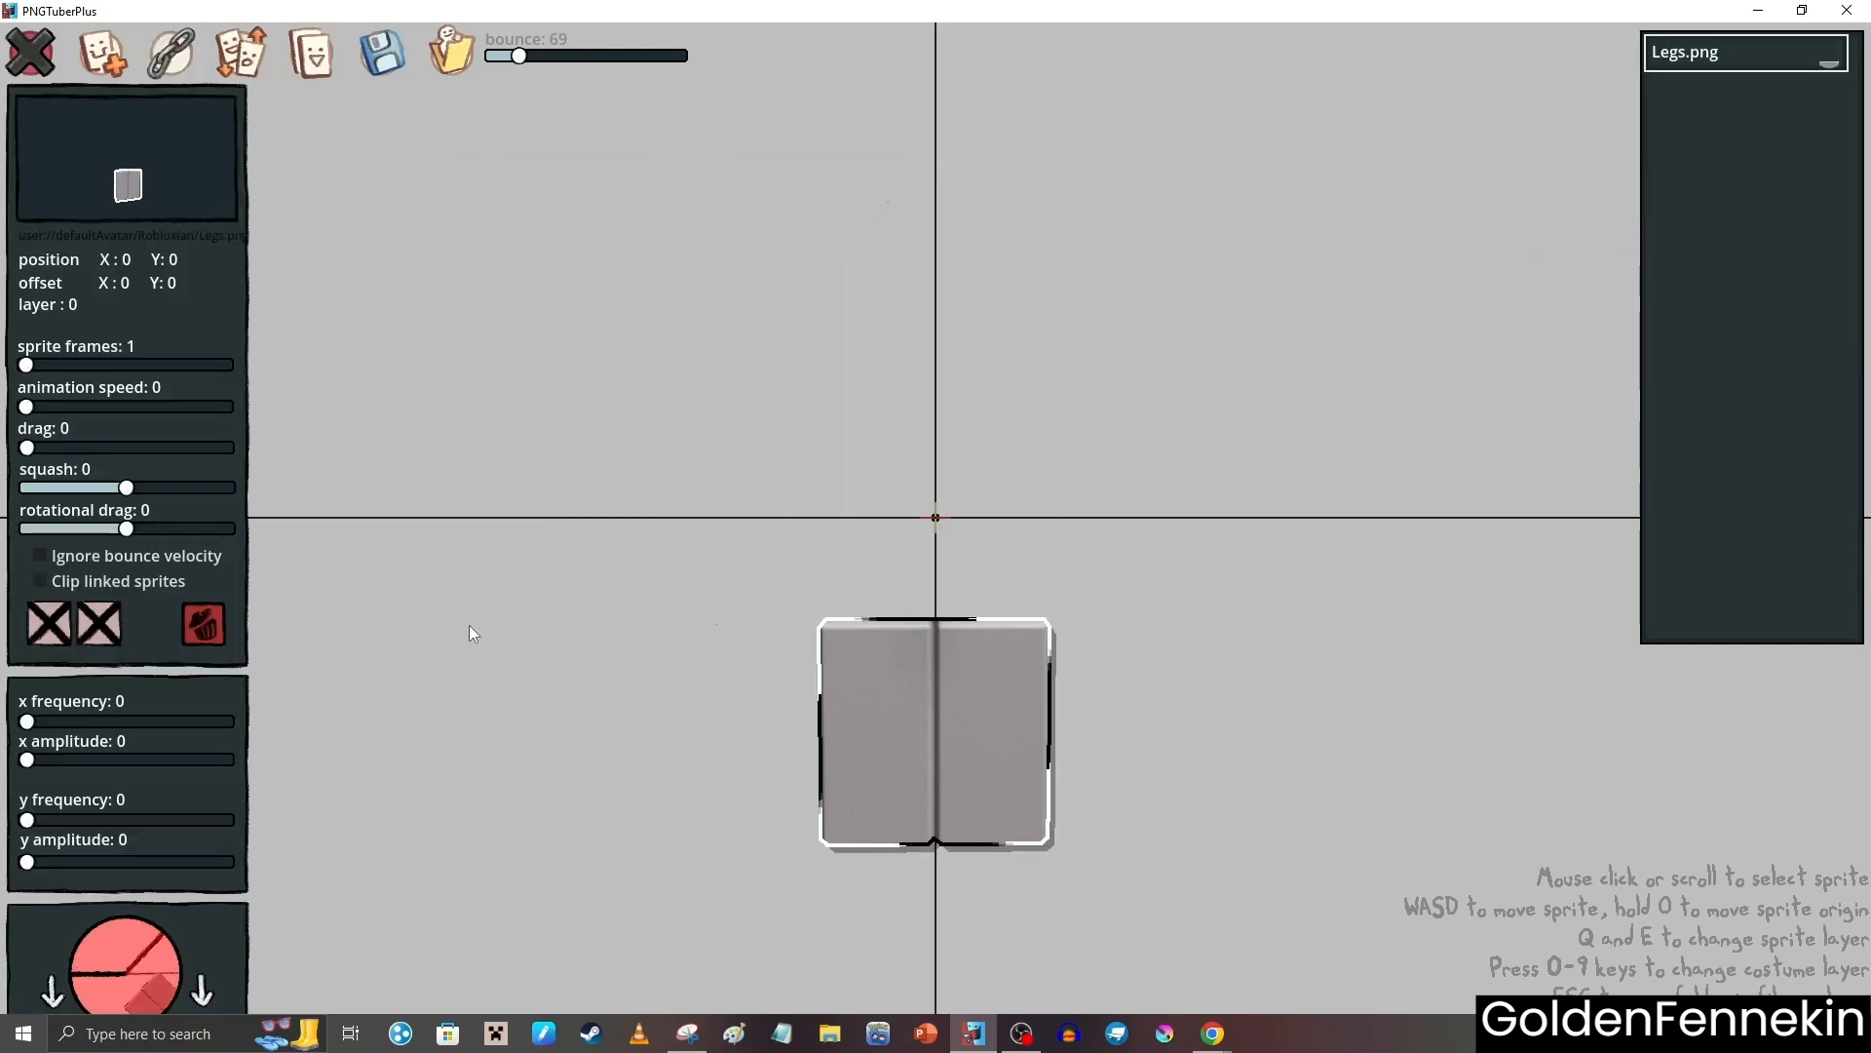
{"action": "left_click", "coordinate": [200, 624]}
Add the Noob images Body, Head Talking, Head, L Arm, Legs and R Arm from the defaultAvatar folder as sprites
{"action": "left_click", "coordinate": [104, 55]}
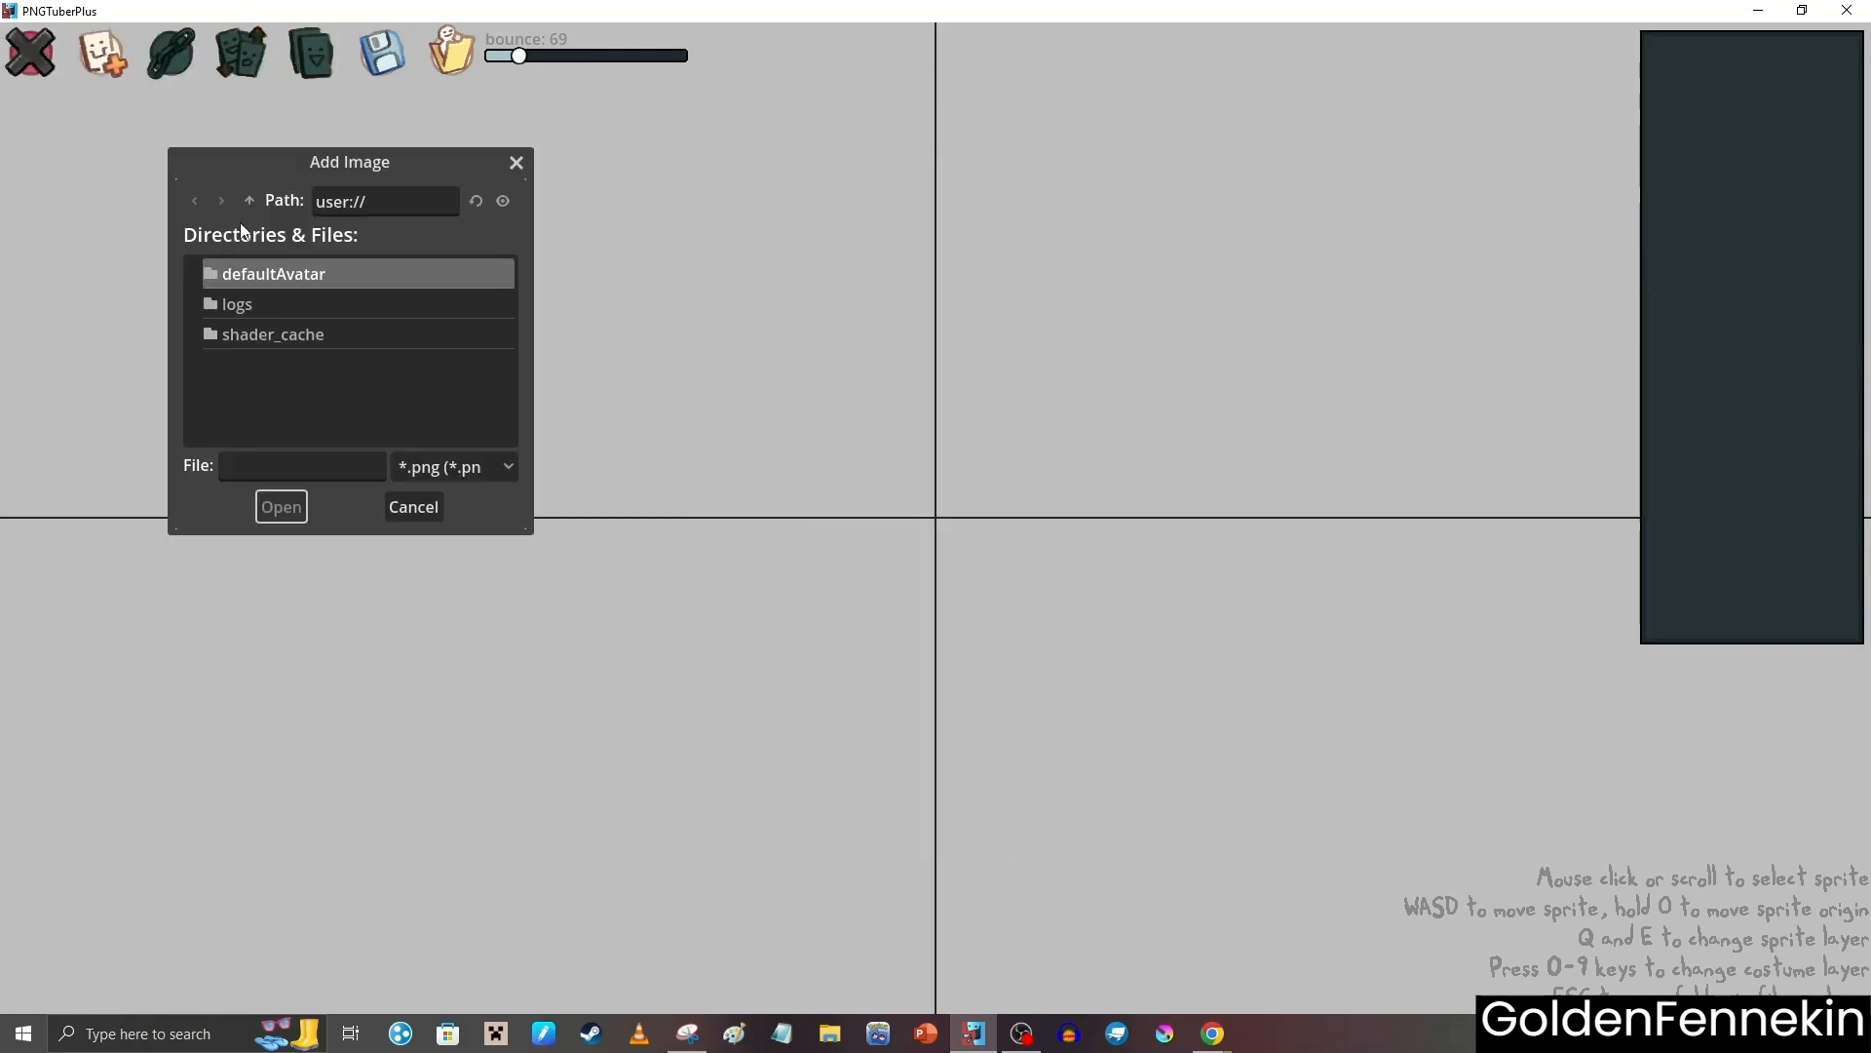
{"action": "double_click", "coordinate": [261, 275]}
{"action": "left_click", "coordinate": [260, 281]}
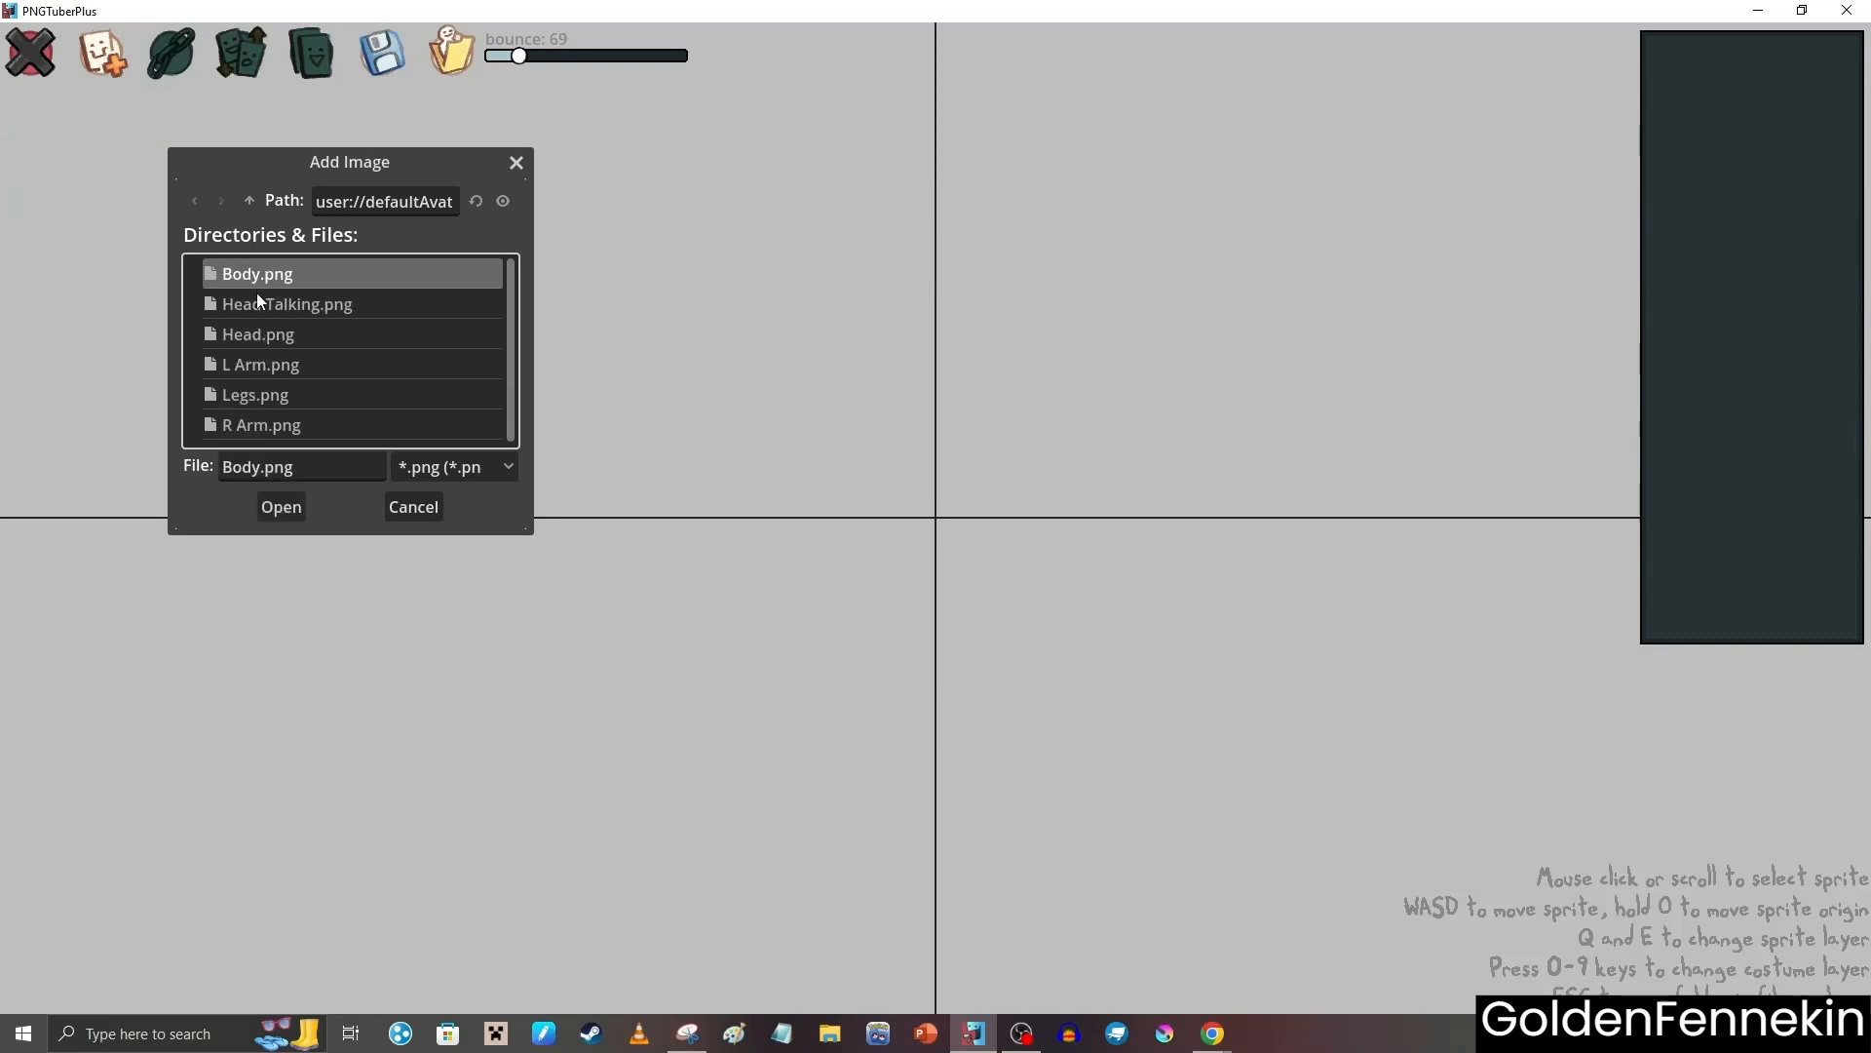
{"action": "left_click", "coordinate": [288, 508]}
{"action": "left_click", "coordinate": [283, 313]}
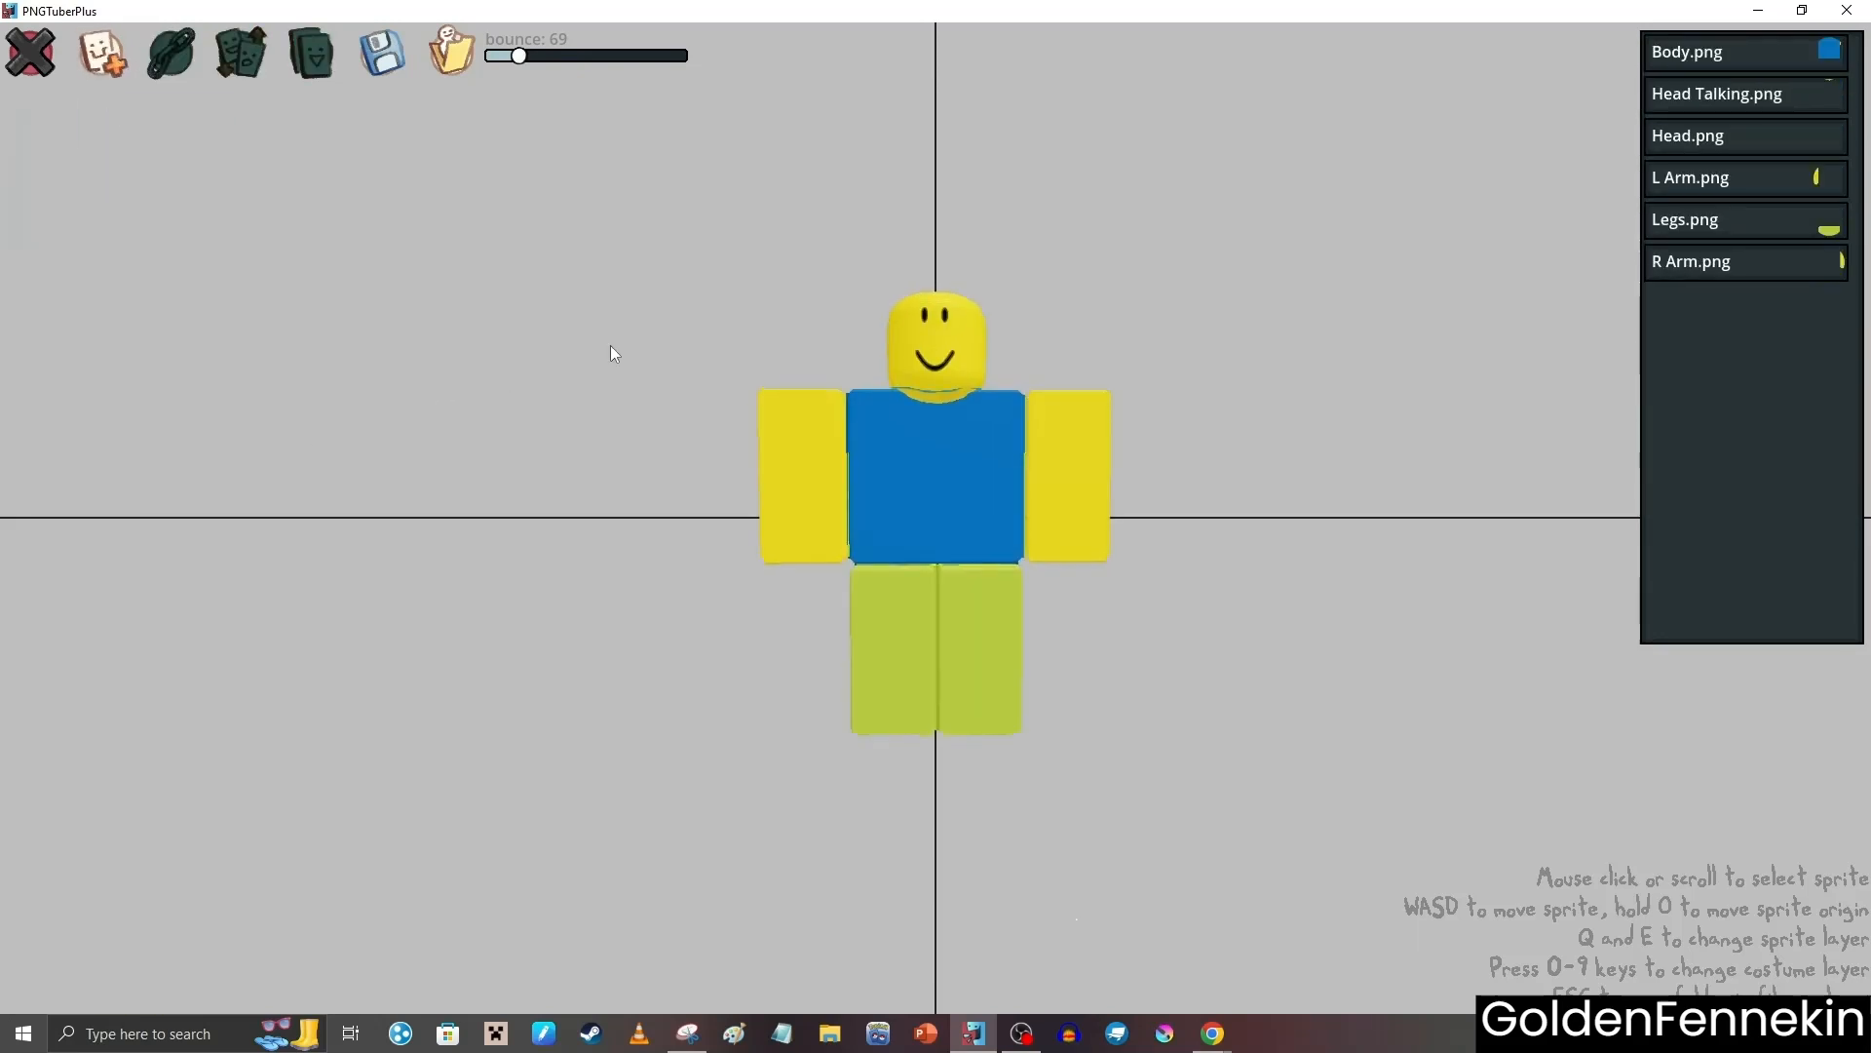
Make the Head sprite show only when silent and the Head Talking sprite show only when talking
{"action": "left_click", "coordinate": [969, 331]}
{"action": "left_click", "coordinate": [1715, 94]}
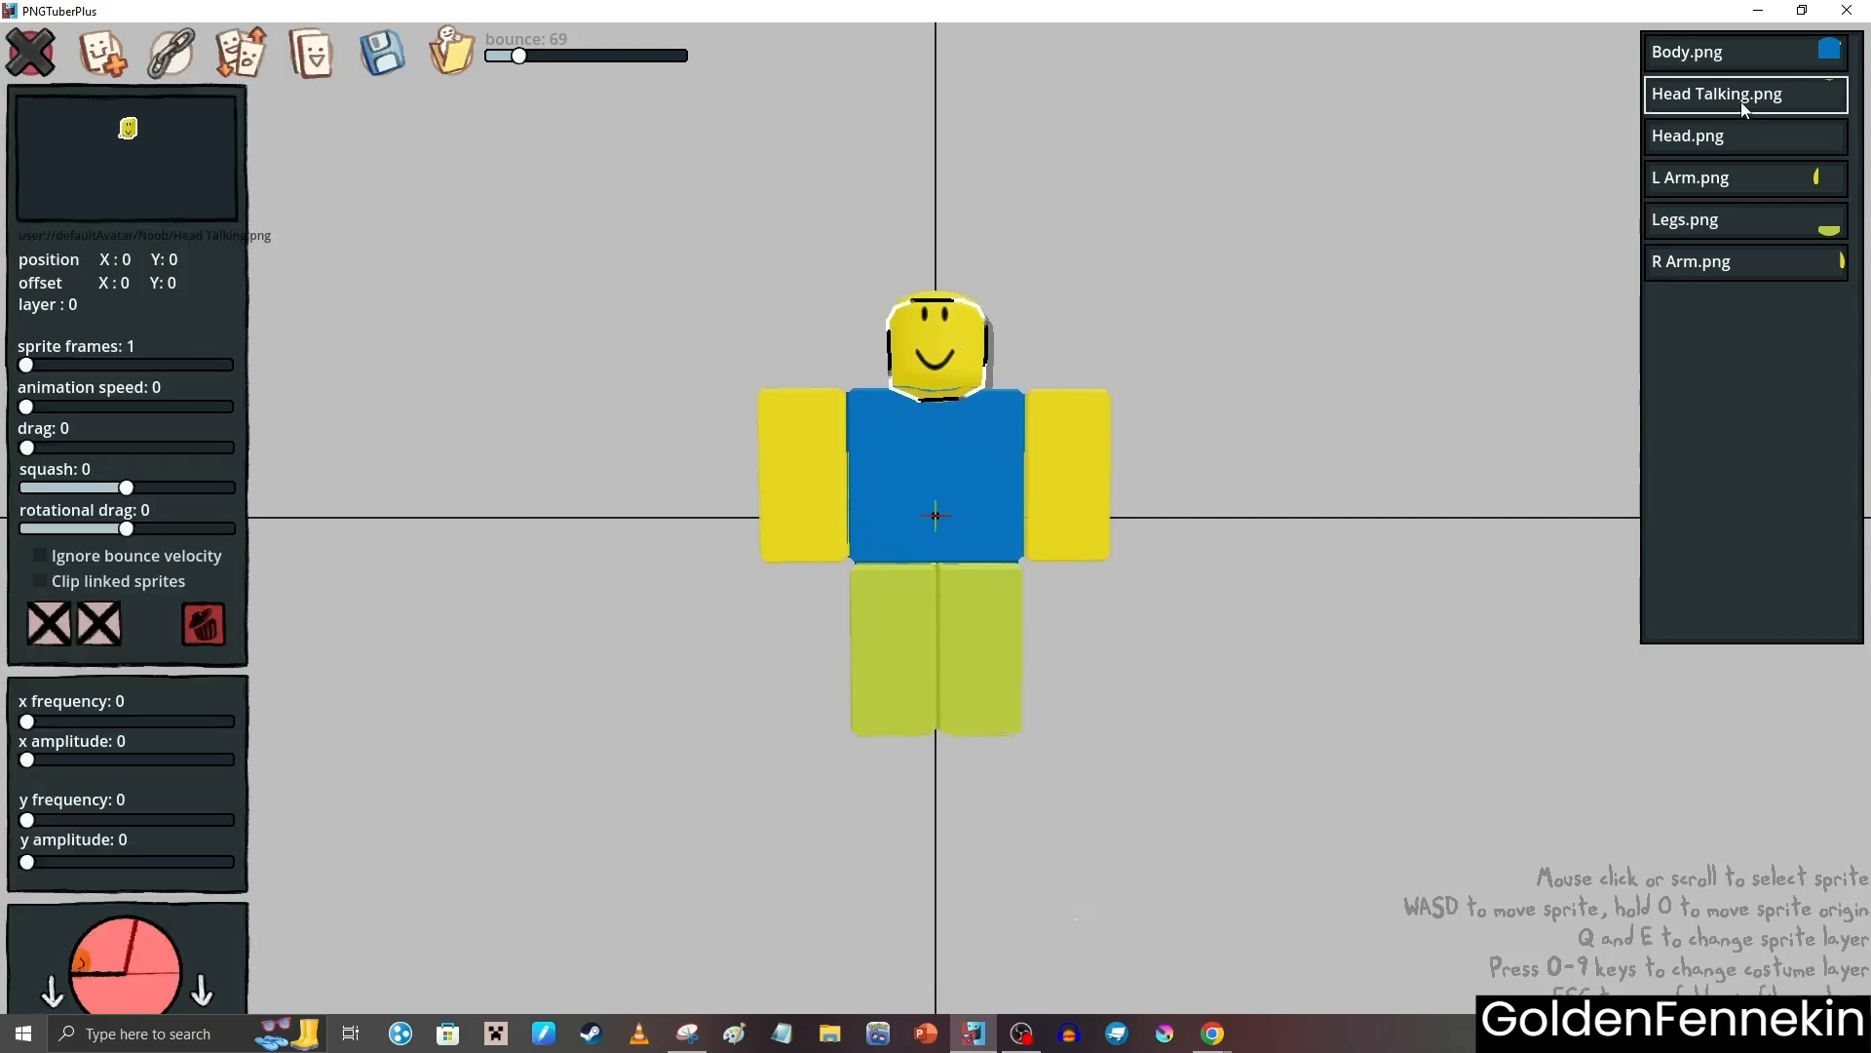
{"action": "left_click", "coordinate": [1708, 135]}
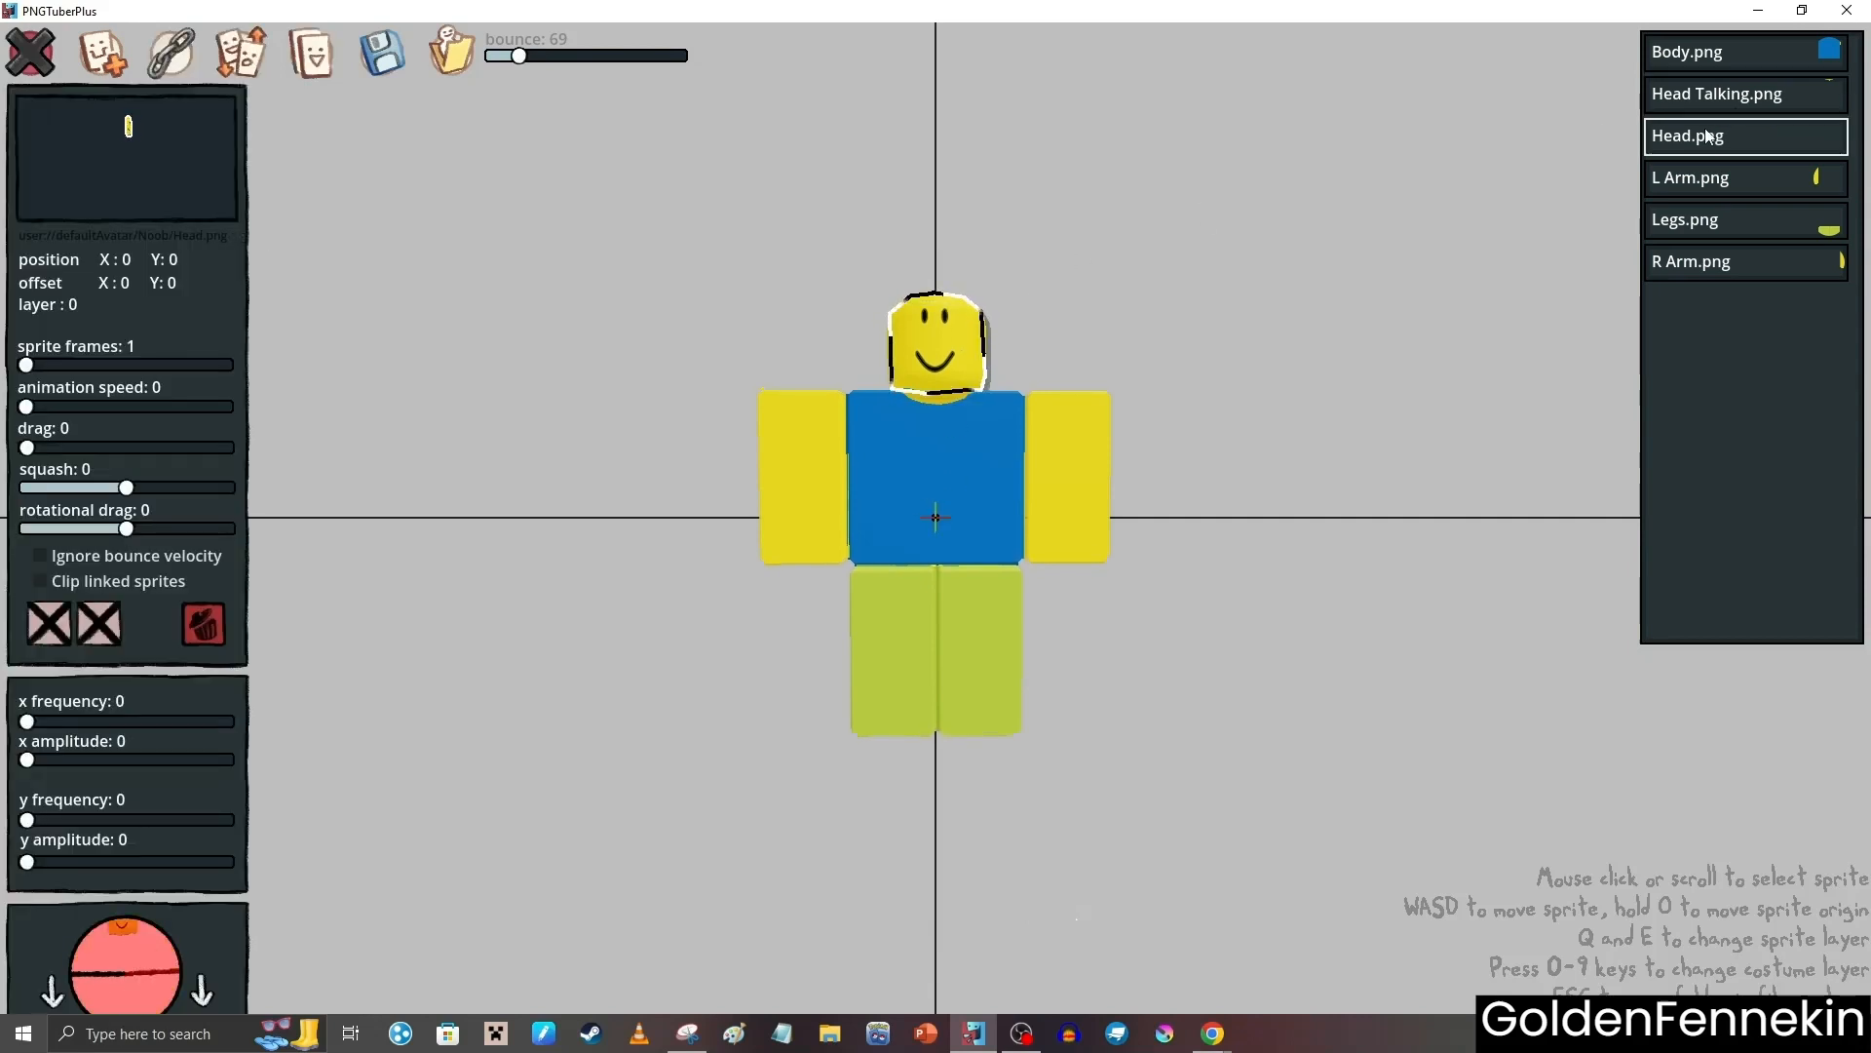
{"action": "left_click", "coordinate": [44, 624]}
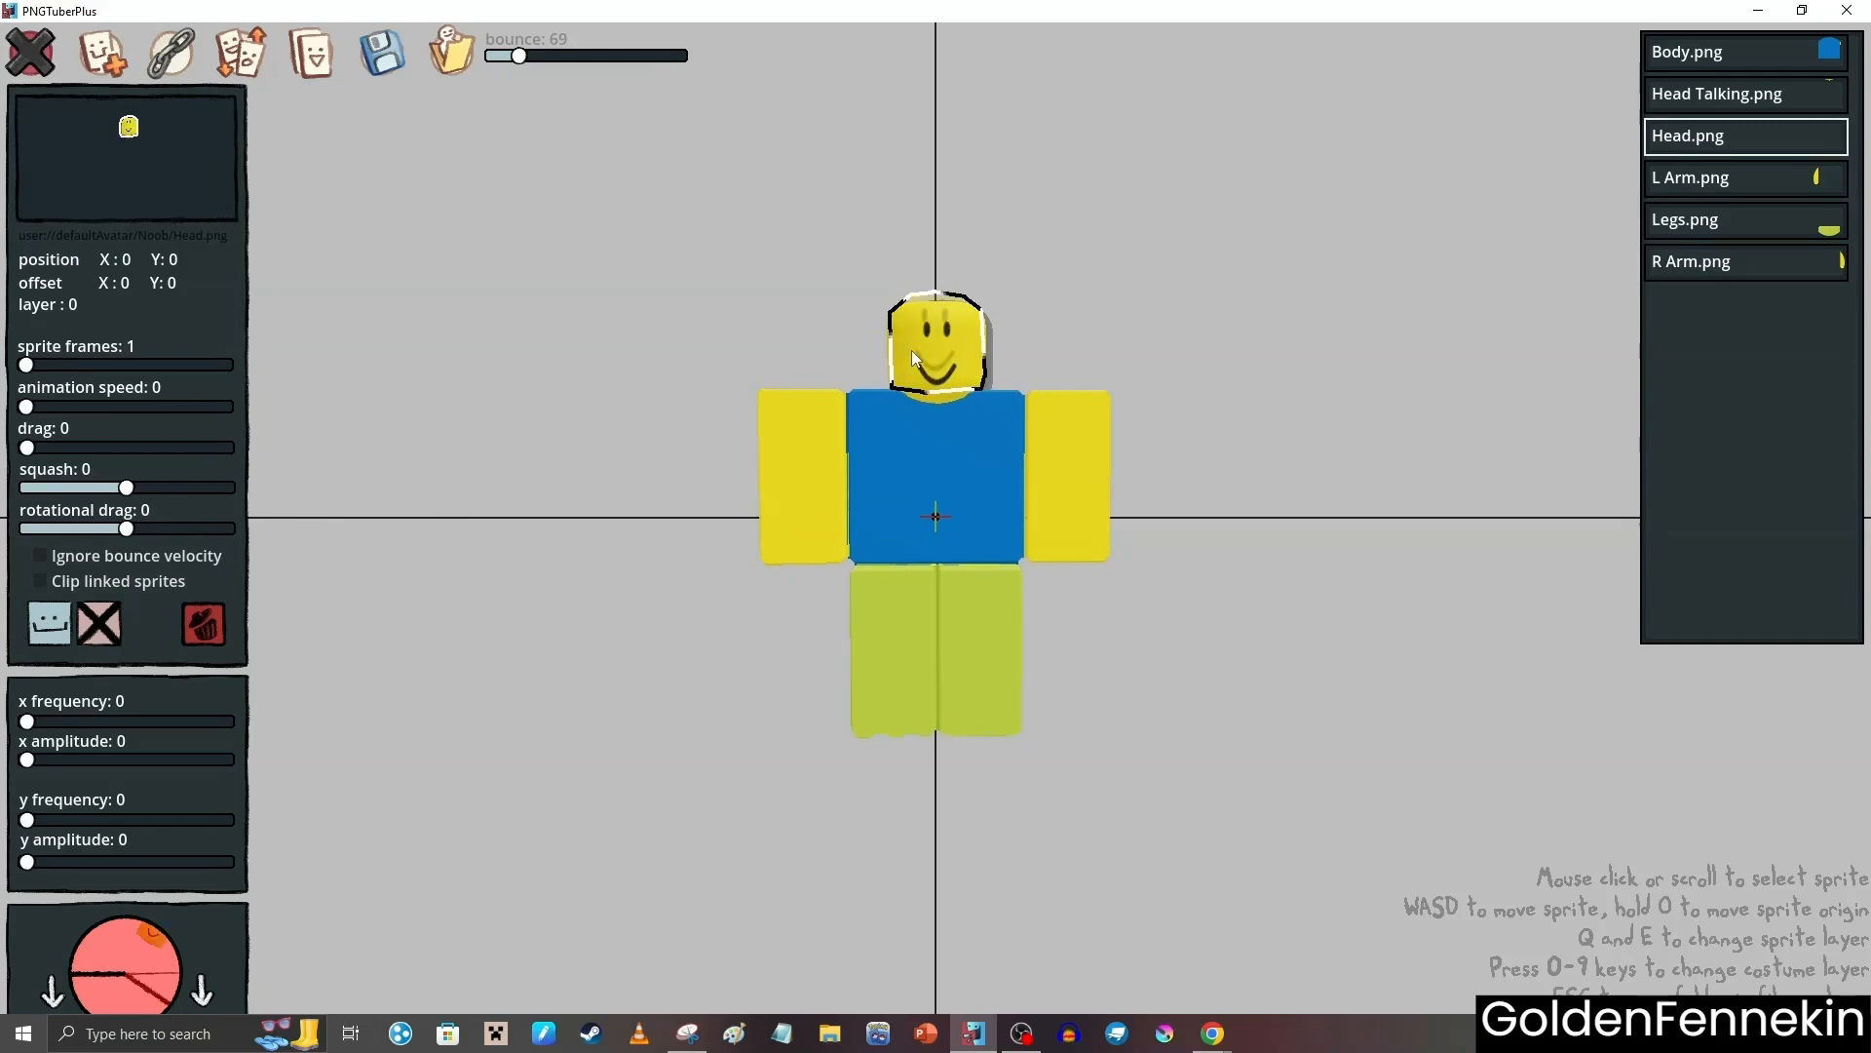
{"action": "left_click", "coordinate": [1716, 94]}
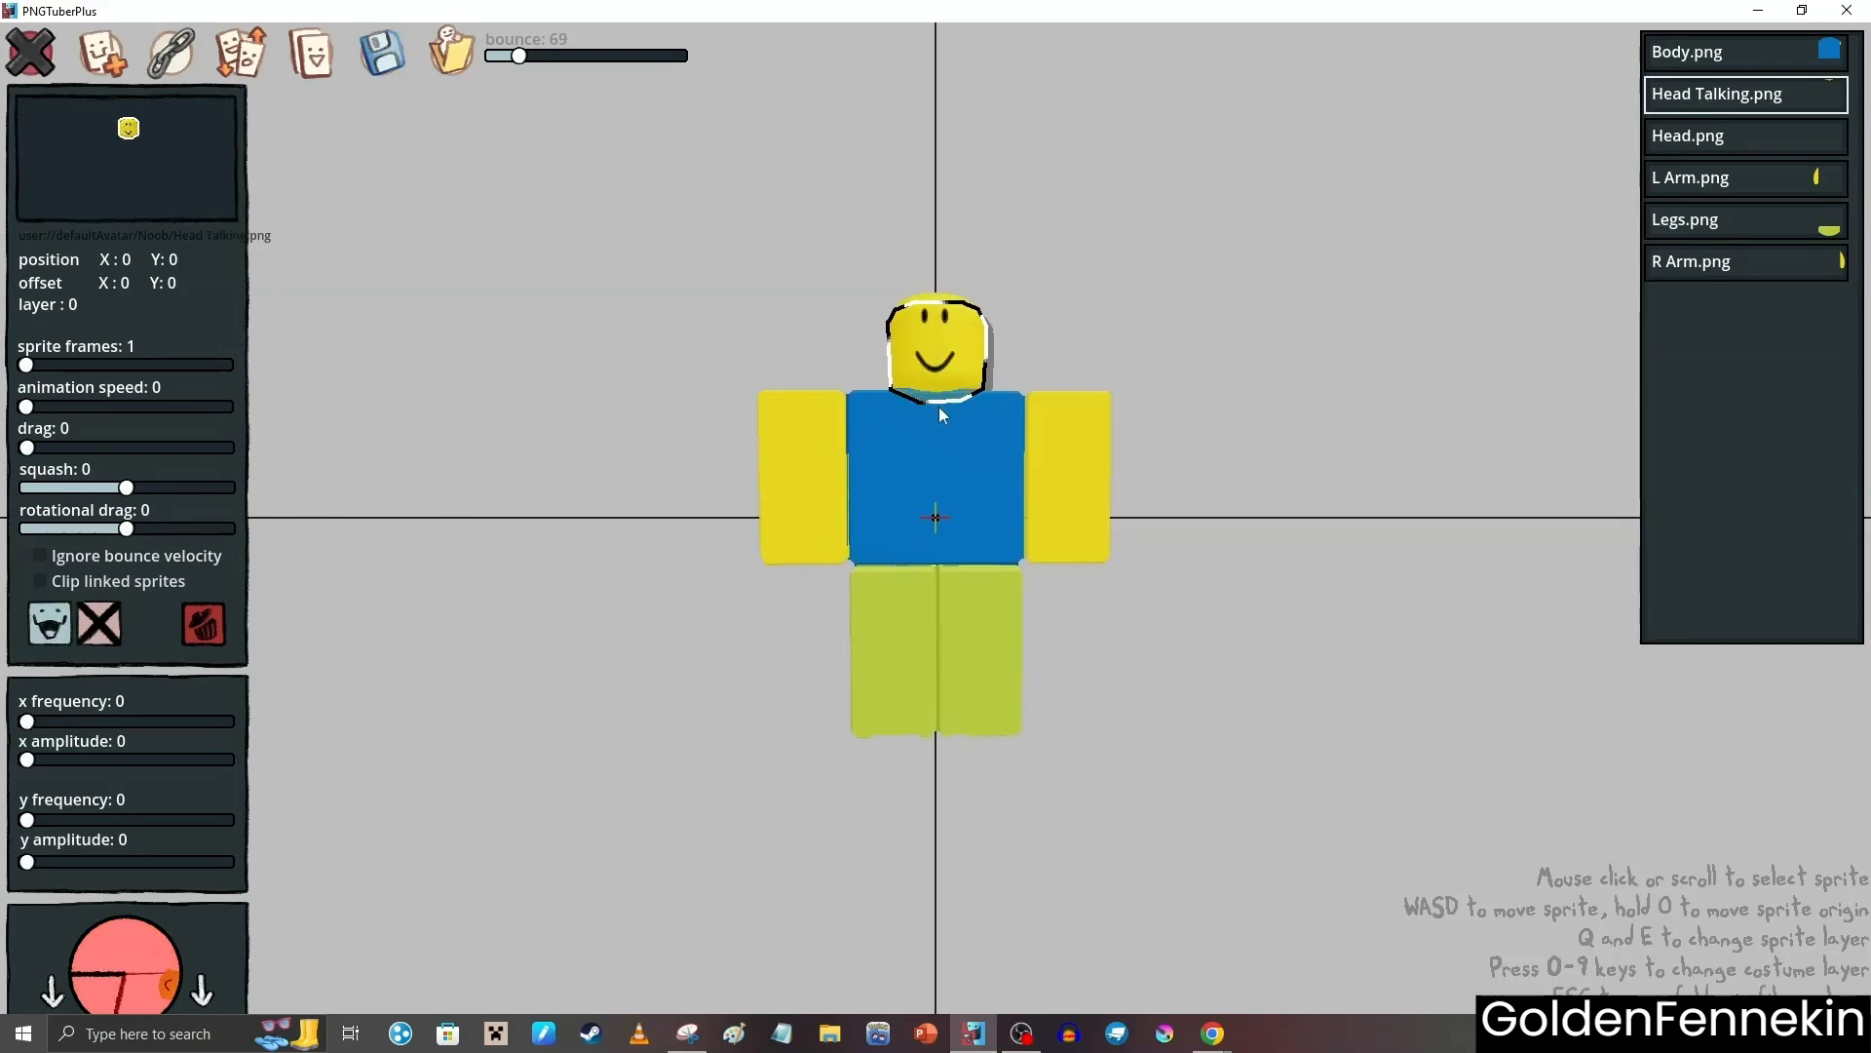
{"action": "left_click", "coordinate": [710, 390]}
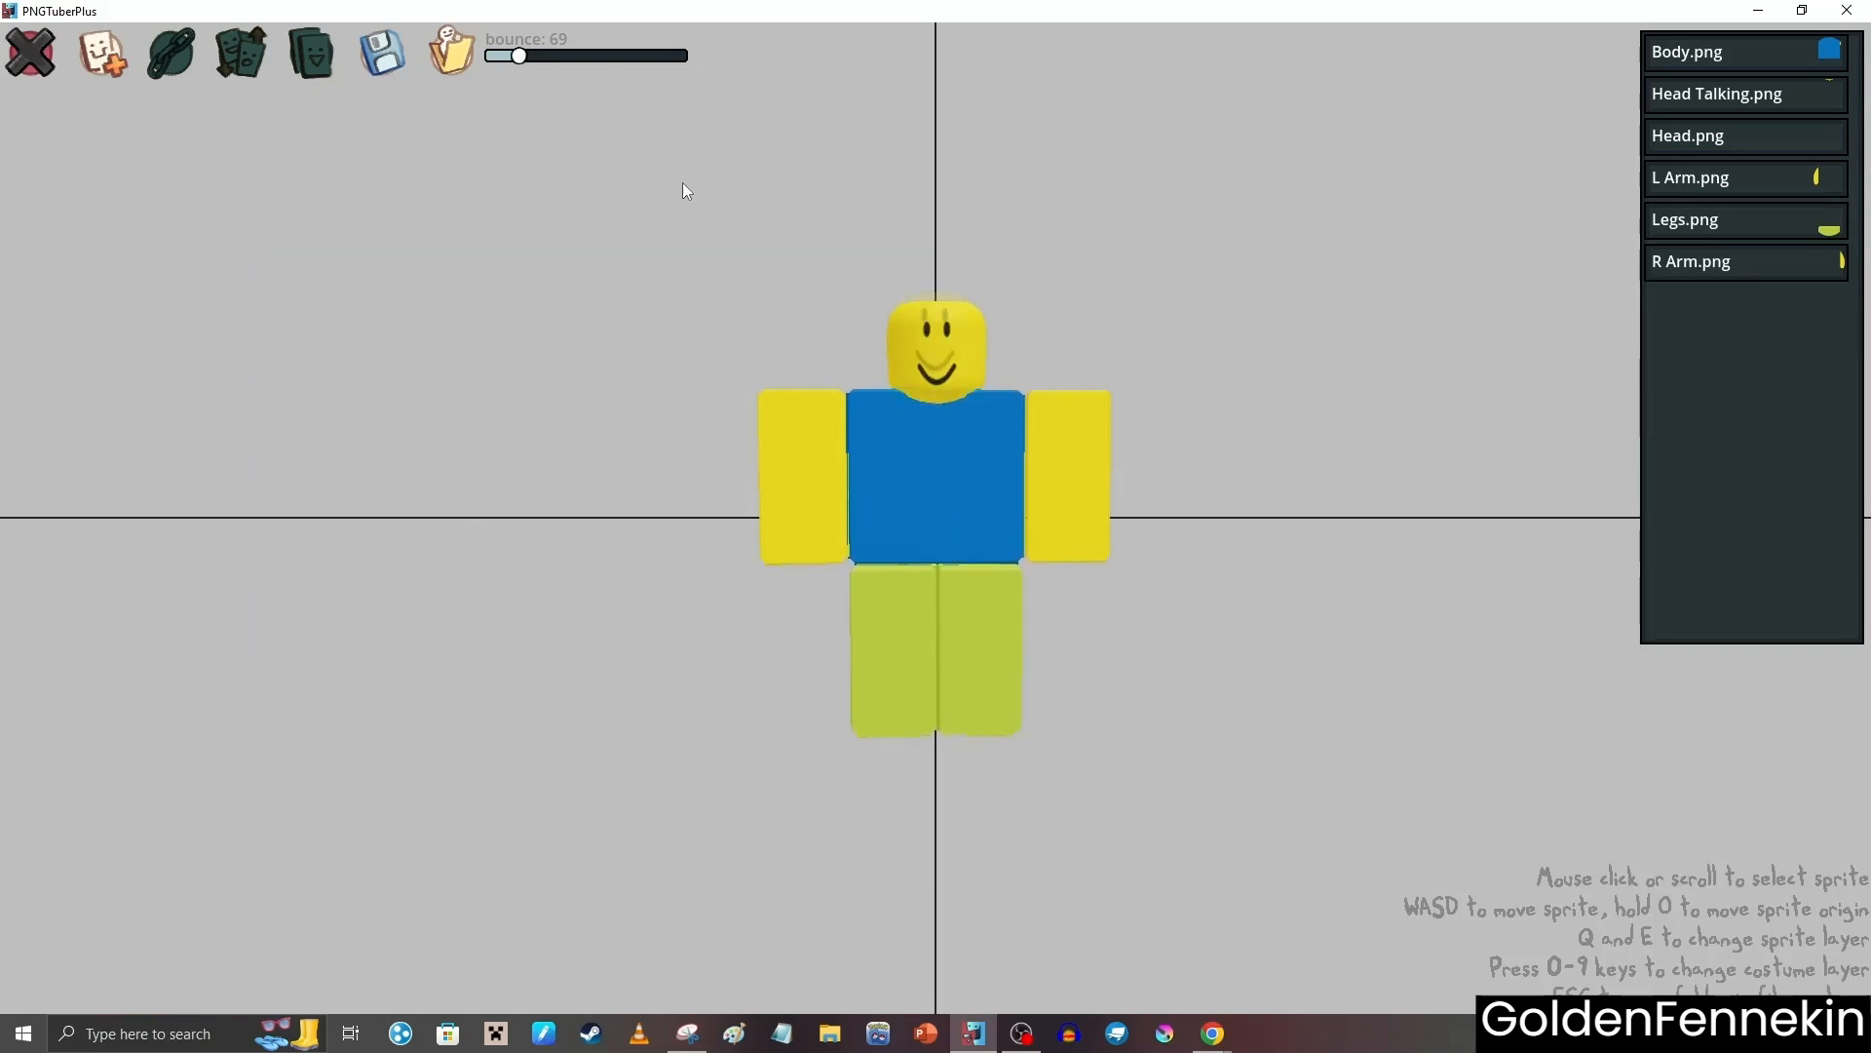
Link the L Arm sprite to the R Arm sprite and set its y frequency to 0.002 and y amplitude to 9
{"action": "left_click", "coordinate": [796, 420]}
{"action": "left_click", "coordinate": [723, 323]}
{"action": "left_click", "coordinate": [798, 492]}
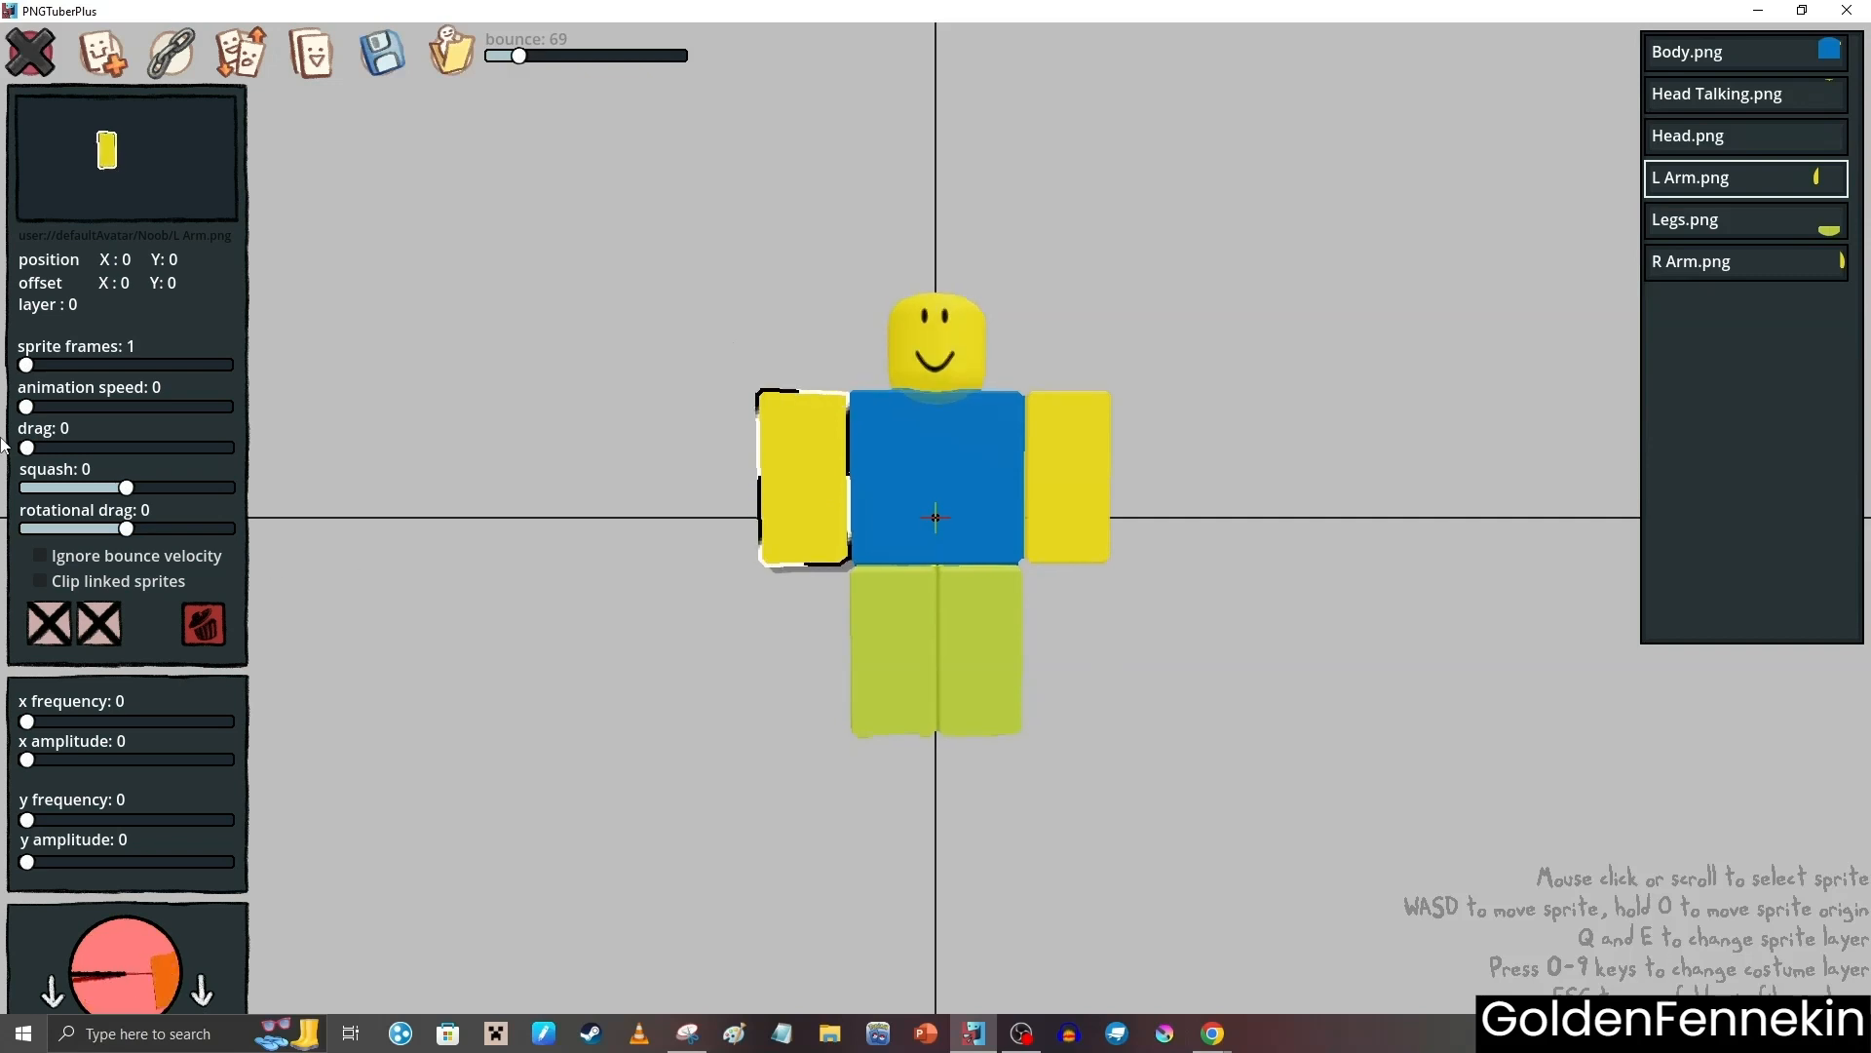
{"action": "scroll", "coordinate": [635, 404], "scroll_direction": "down", "scroll_amount": 3}
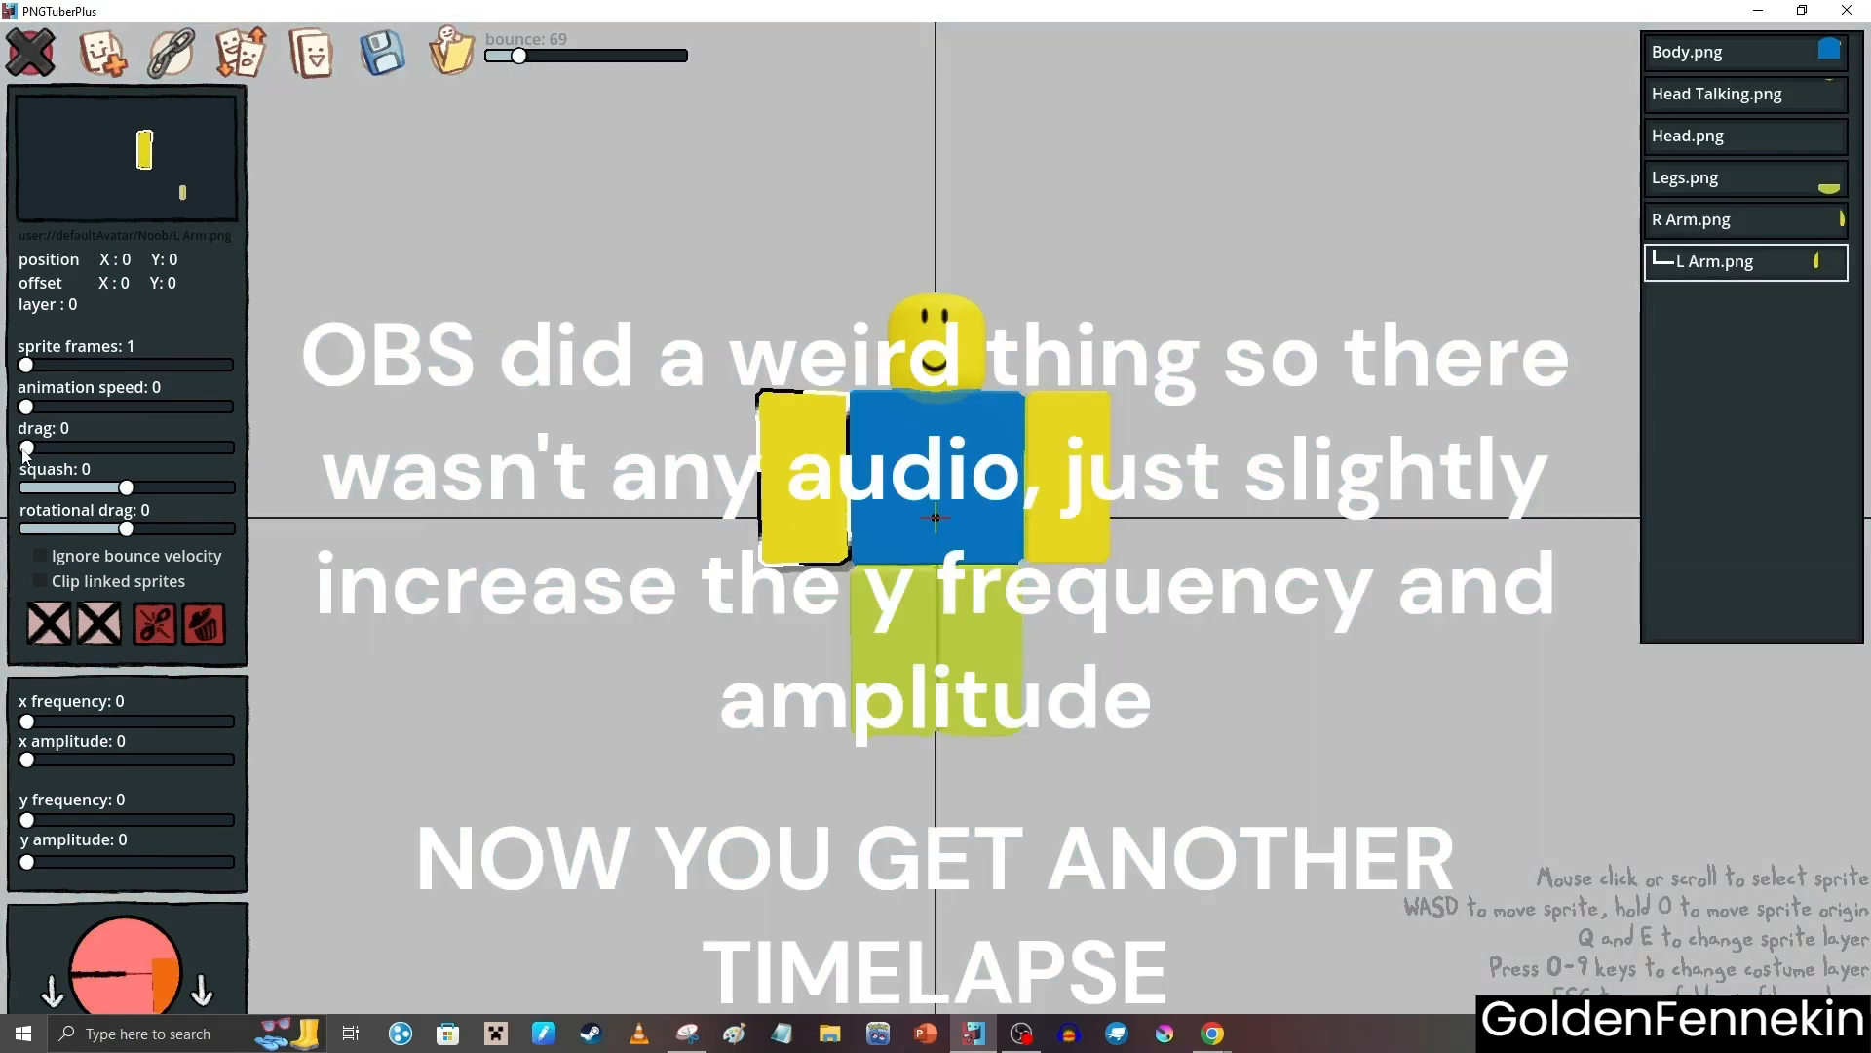
{"action": "left_click_drag", "start_coordinate": [27, 861], "coordinate": [34, 864]}
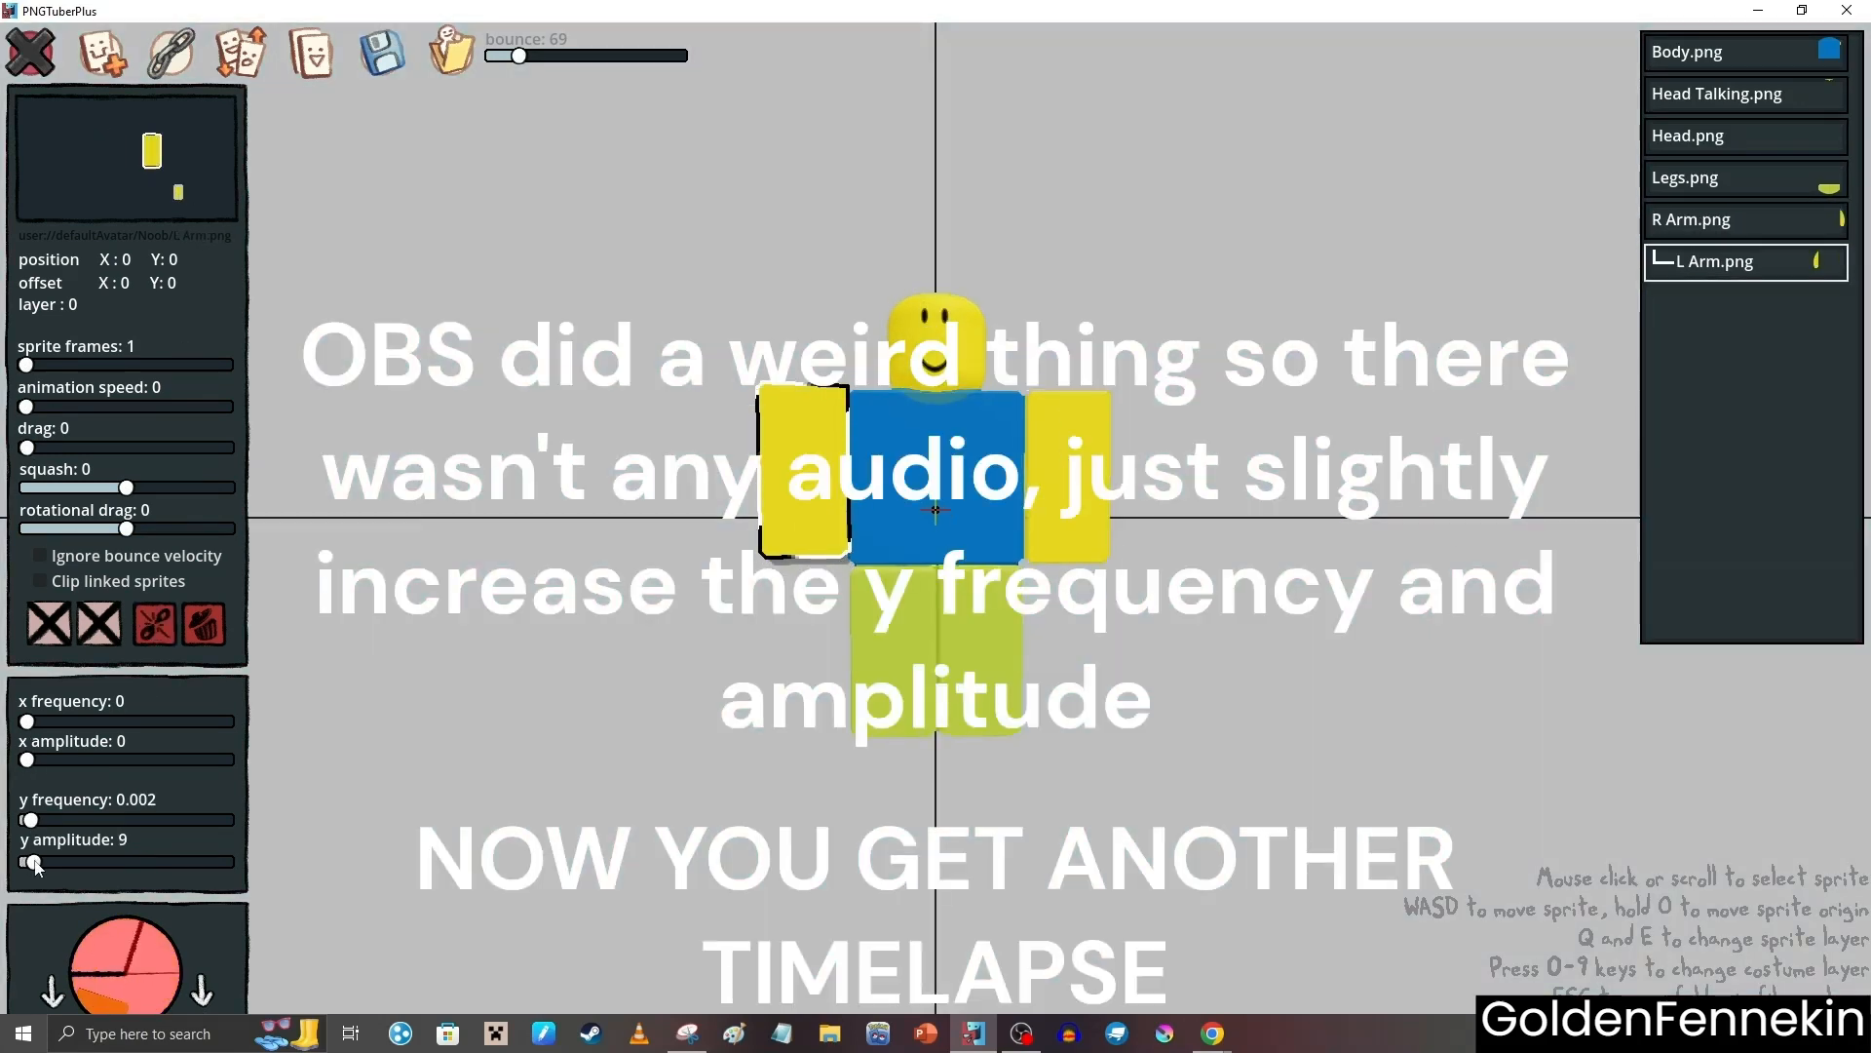
{"action": "left_click", "coordinate": [484, 769]}
{"action": "left_click", "coordinate": [803, 476]}
{"action": "left_click", "coordinate": [1068, 478]}
{"action": "left_click", "coordinate": [483, 769]}
Link the Head Talking sprite to the Body sprite, and relink it to the Head sprite instead
{"action": "left_click", "coordinate": [934, 341]}
{"action": "left_click", "coordinate": [171, 53]}
{"action": "left_click", "coordinate": [916, 468]}
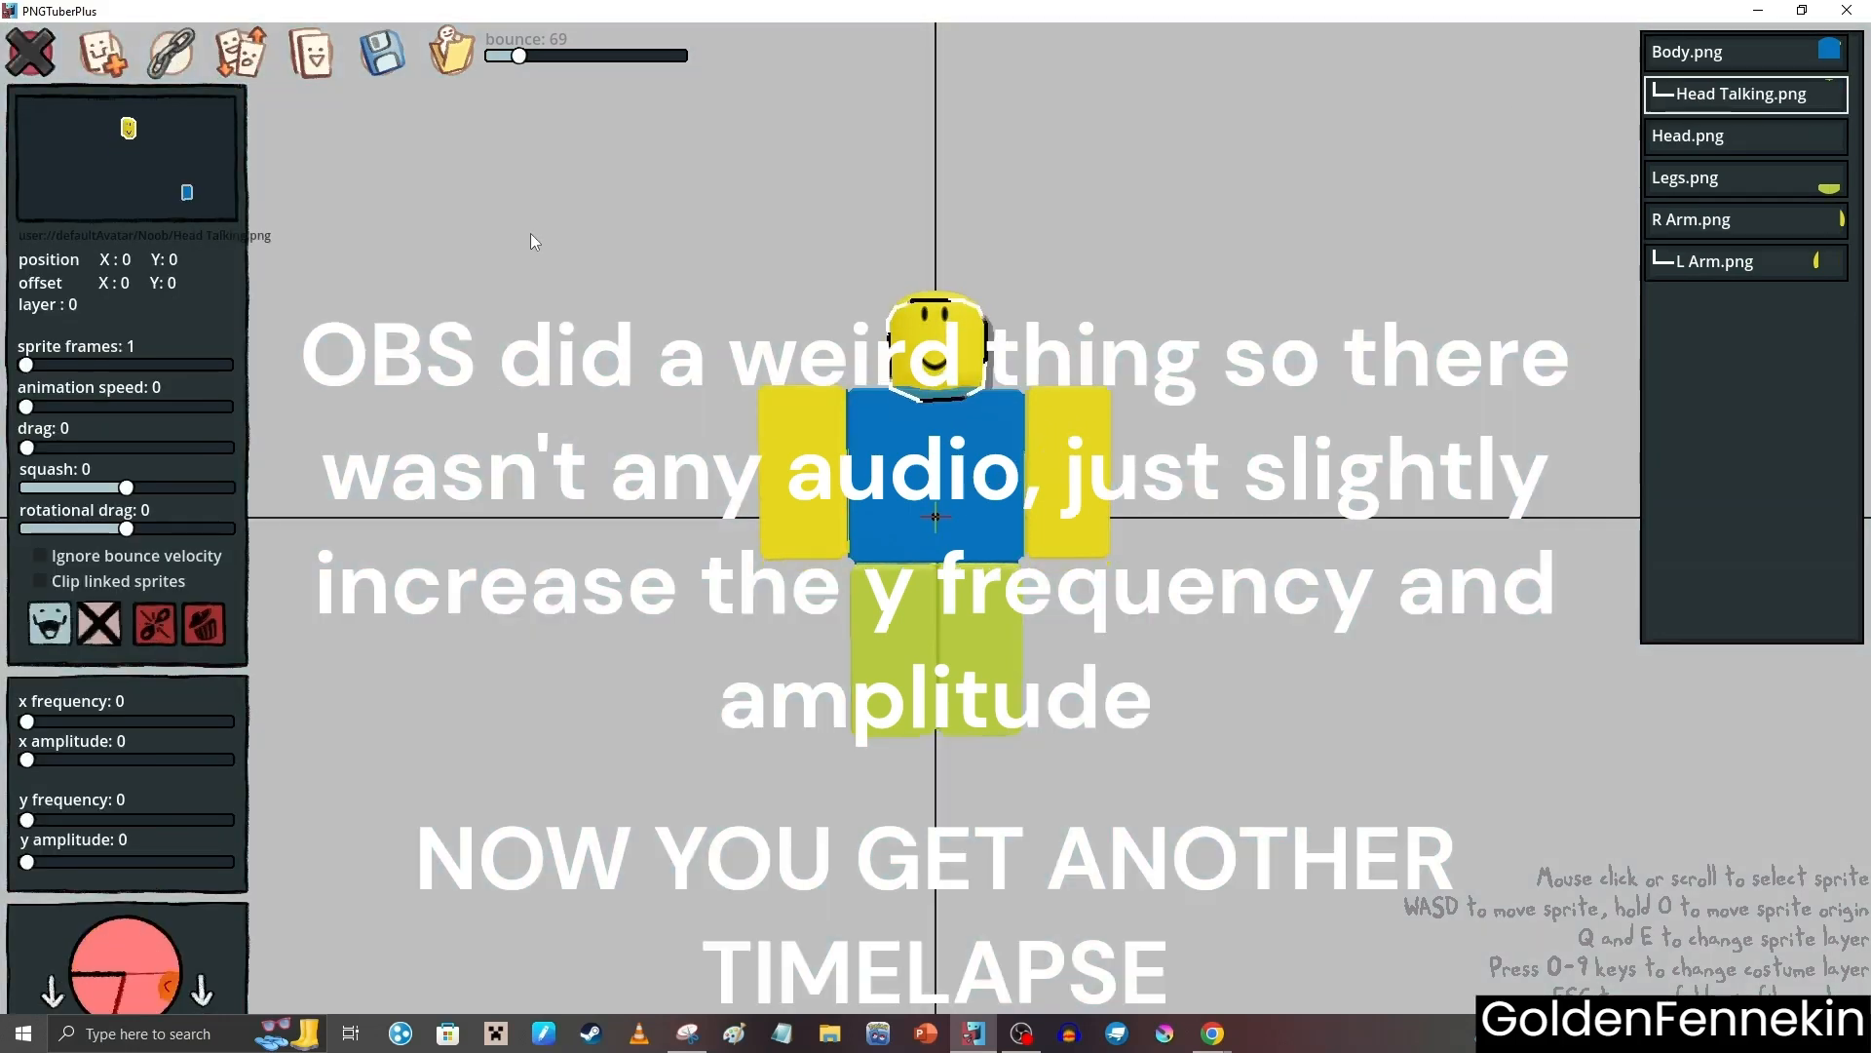
{"action": "left_click", "coordinate": [172, 52]}
{"action": "left_click", "coordinate": [1669, 141]}
Slightly increase the Head sprite's y frequency and y amplitude and deselect it
{"action": "left_click_drag", "start_coordinate": [26, 820], "coordinate": [32, 820]}
{"action": "left_click_drag", "start_coordinate": [26, 861], "coordinate": [35, 861]}
{"action": "left_click", "coordinate": [739, 396]}
{"action": "left_click", "coordinate": [934, 341]}
{"action": "left_click", "coordinate": [700, 671]}
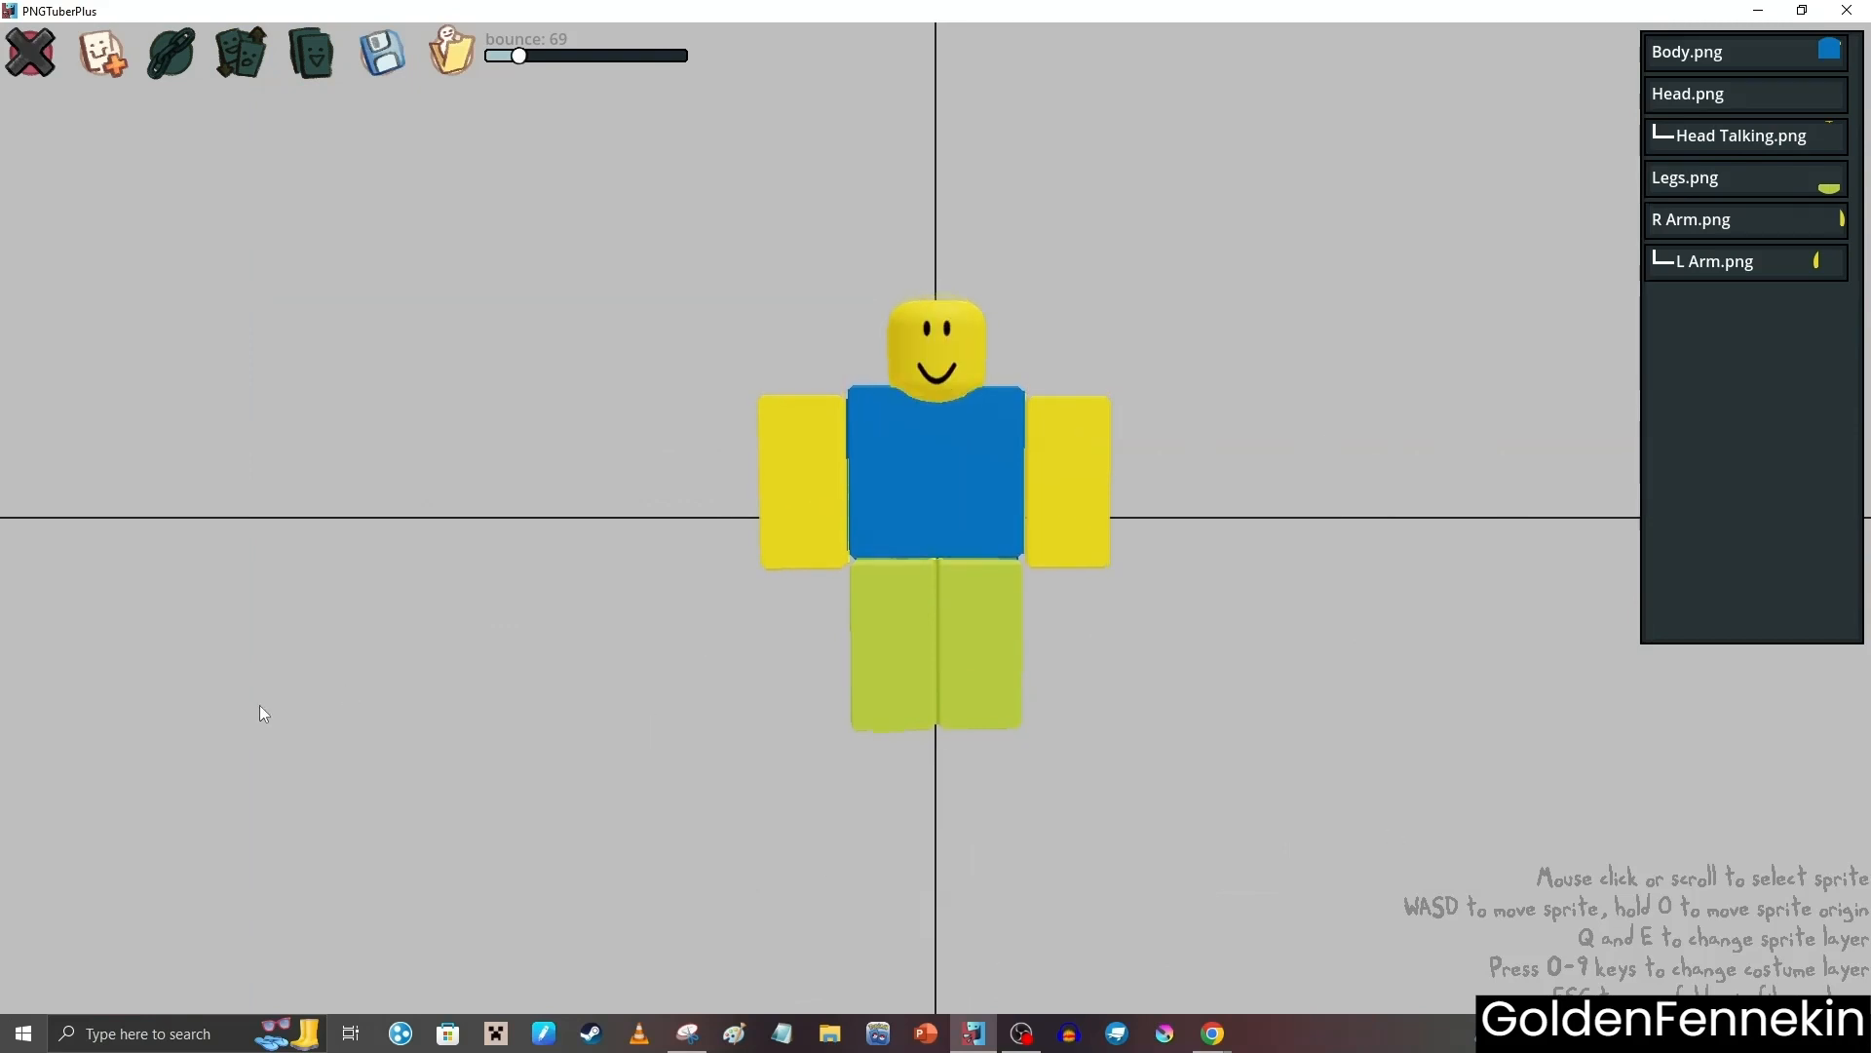
Open and close the user data folder window and exit the avatar editing mode
{"action": "key", "text": "Escape"}
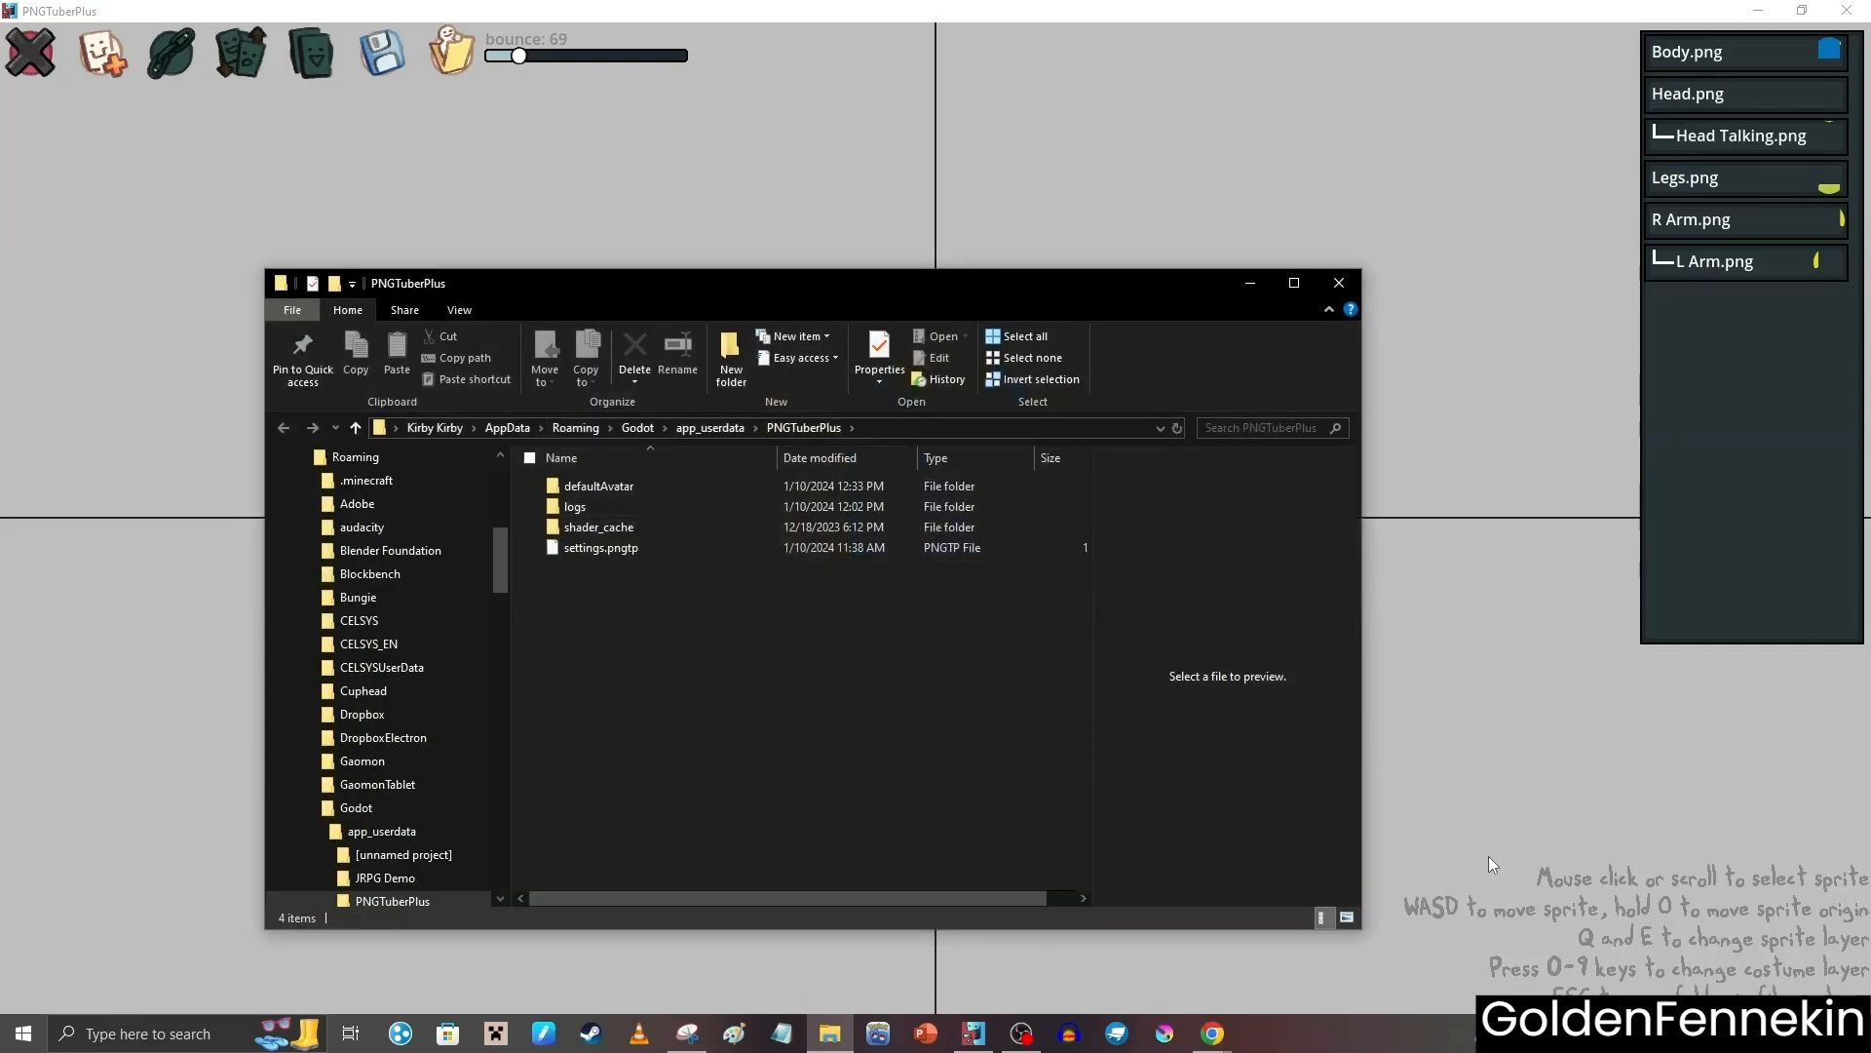
{"action": "left_click", "coordinate": [1341, 281]}
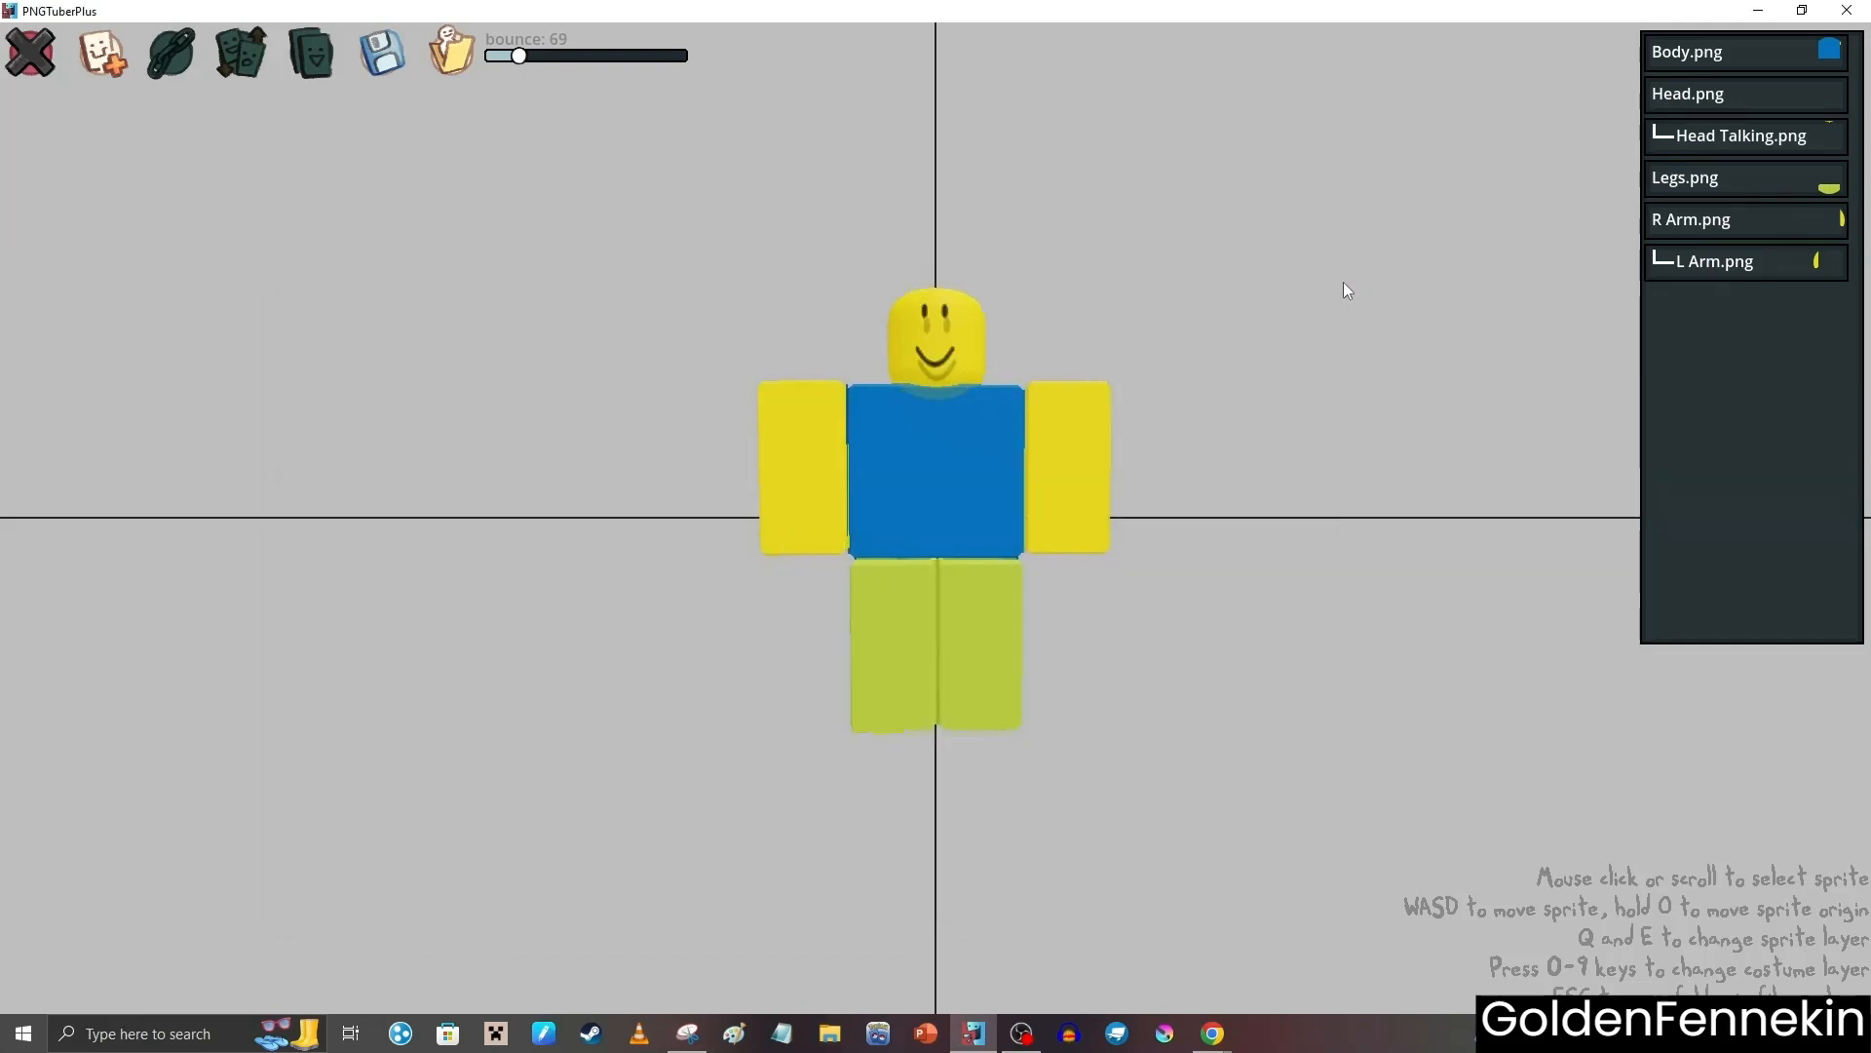
{"action": "left_click", "coordinate": [31, 53]}
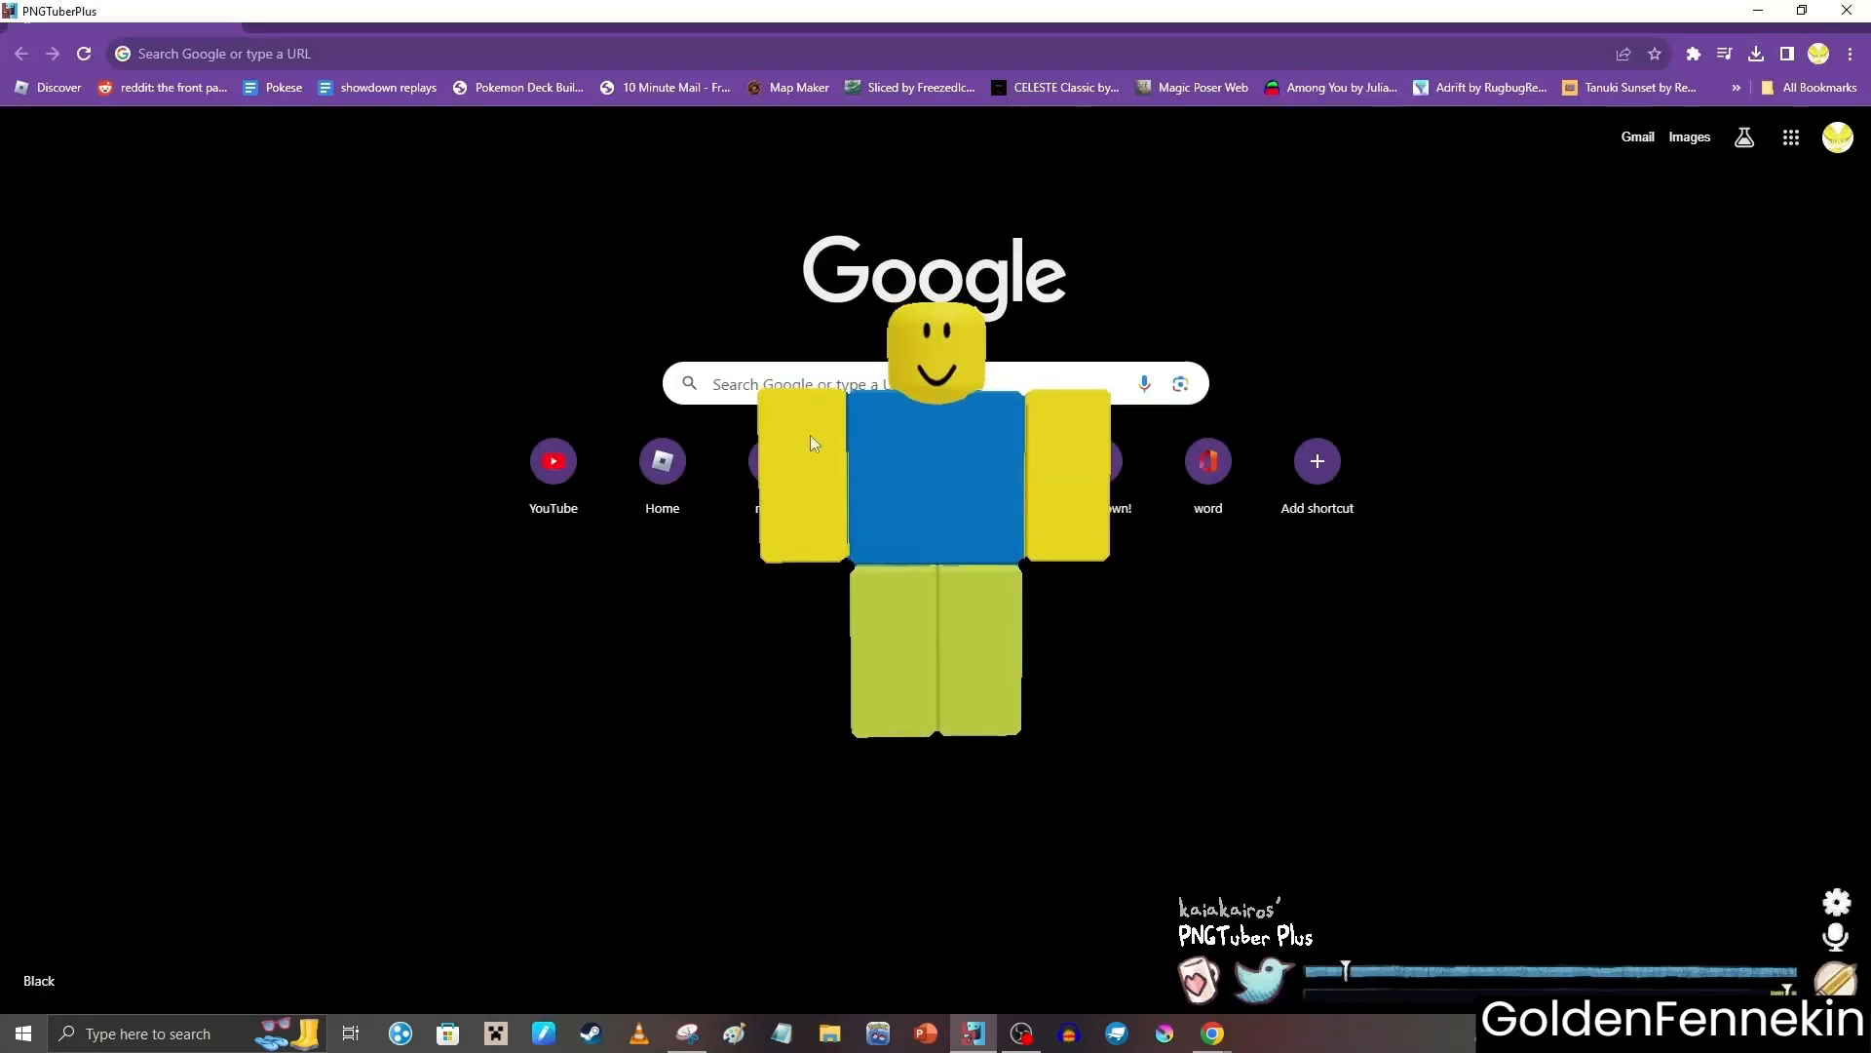